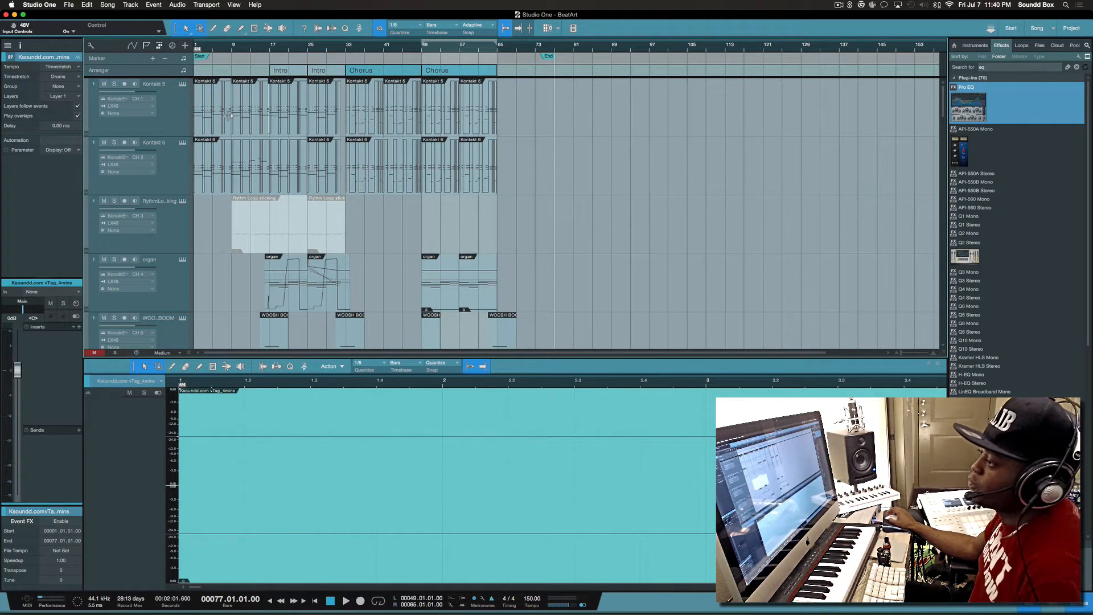
Step: Return the playhead to the song start and look over all tracks in the arrangement
key(KP_0)
key(KP_0)
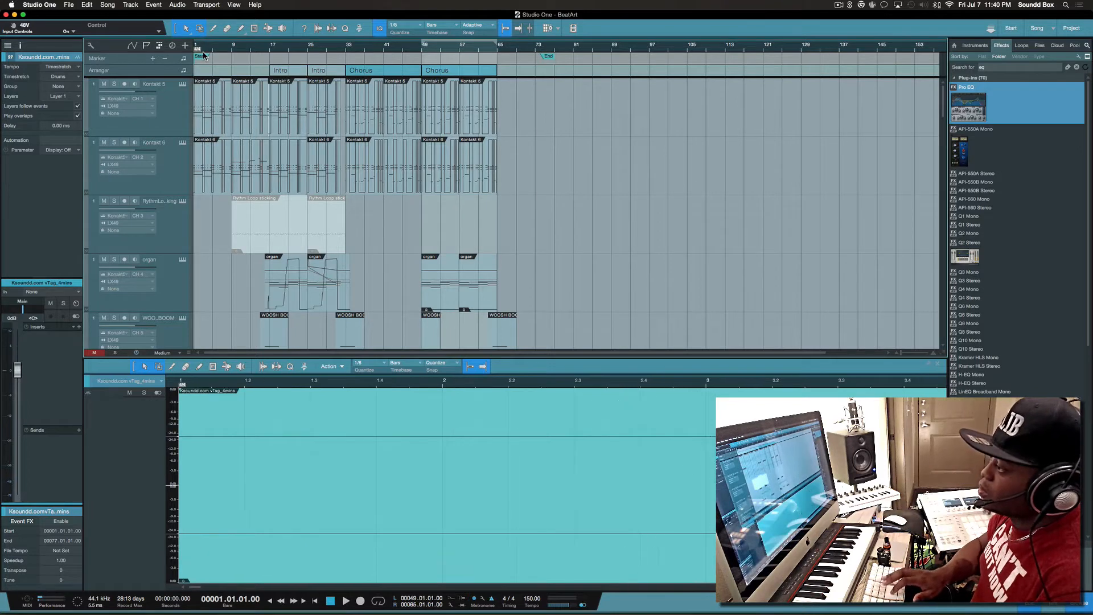
scroll(225, 111, down, 15)
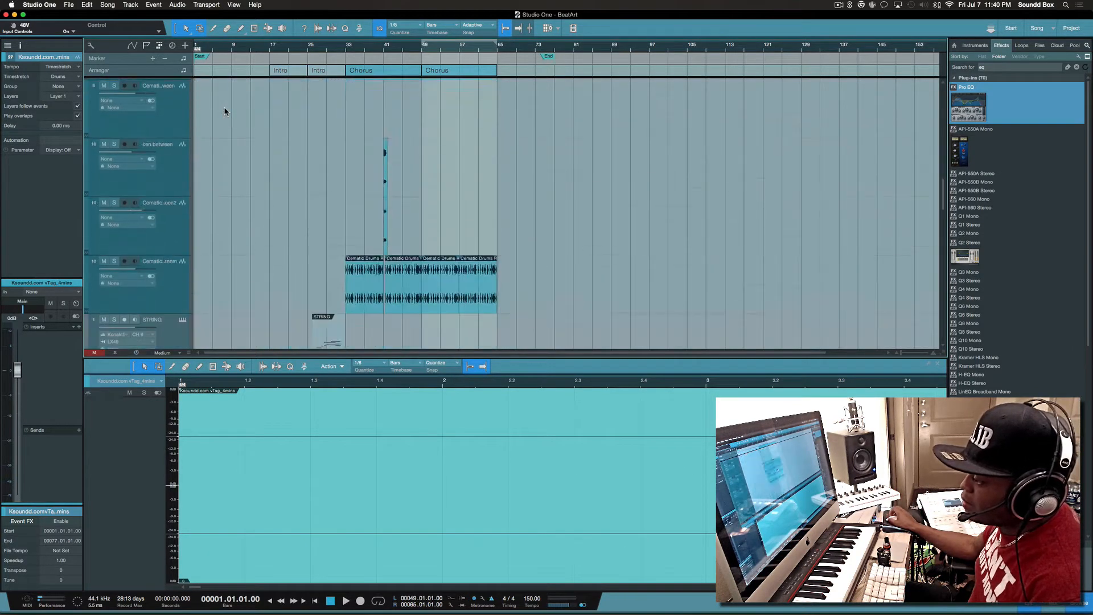
scroll(225, 112, down, 10)
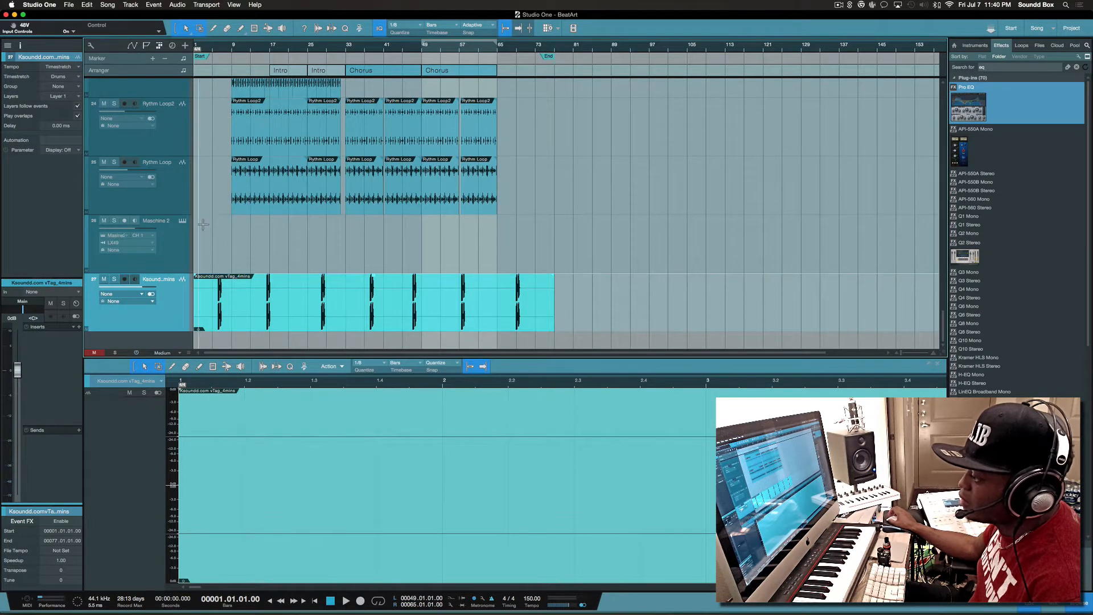
scroll(213, 225, up, 20)
scroll(212, 225, up, 5)
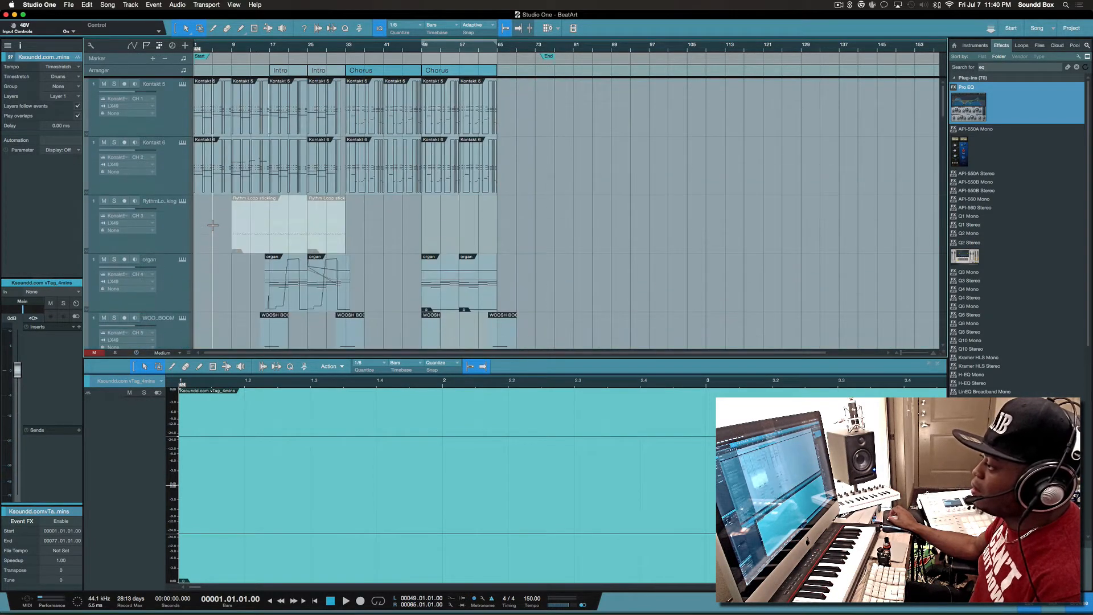
Step: Open the Kontakt instrument window from the organ track, move it fully into view, and show the Basic Gospel 2 patch's Tonewheel Organ C3 page
click(182, 261)
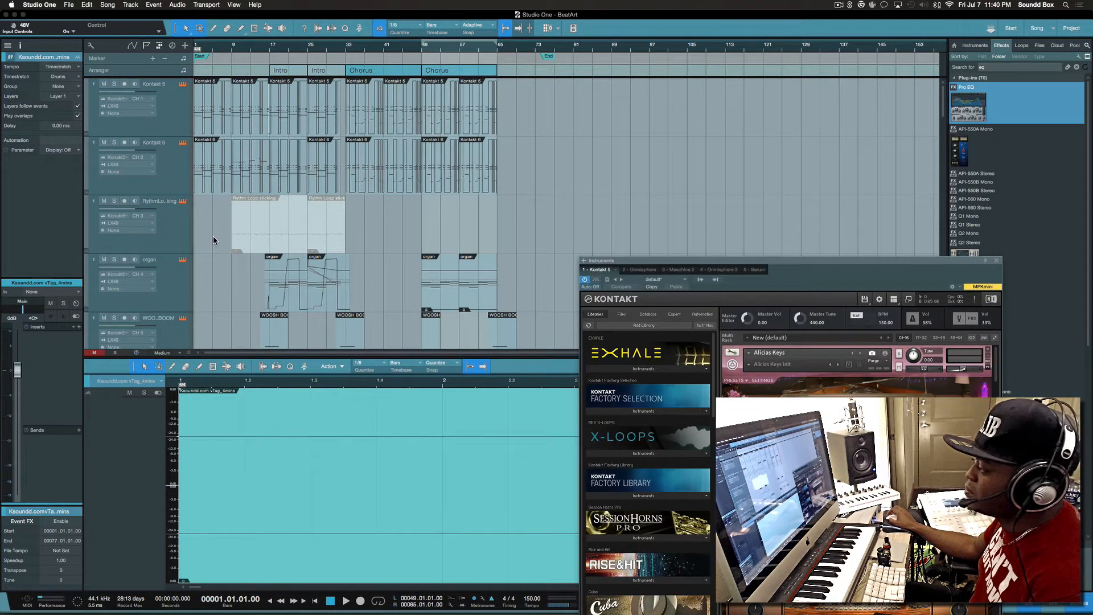
drag(686, 261, 607, 28)
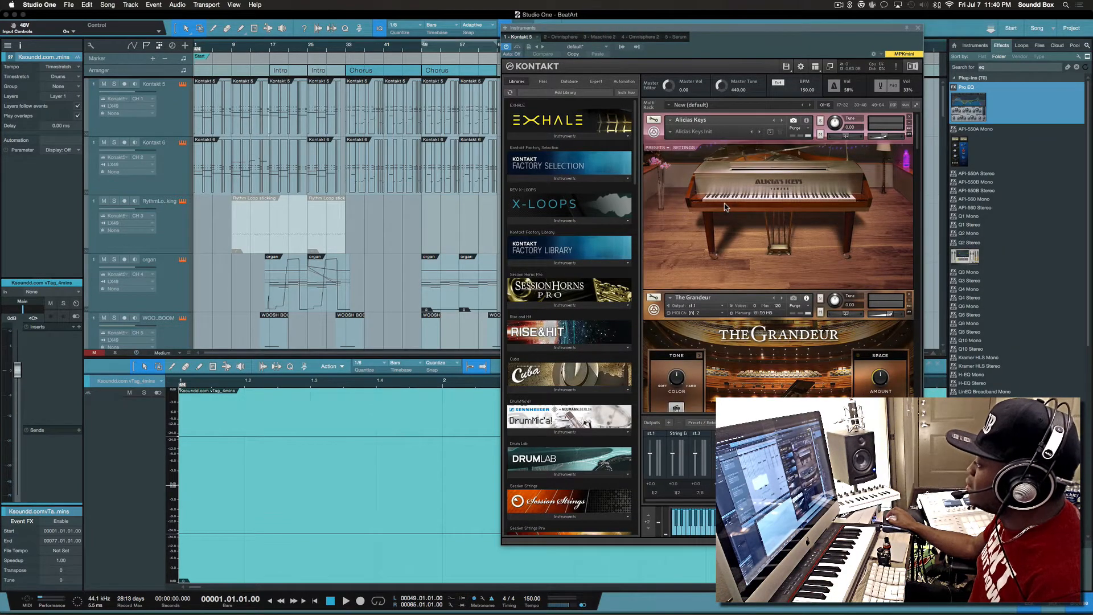
scroll(724, 207, down, 5)
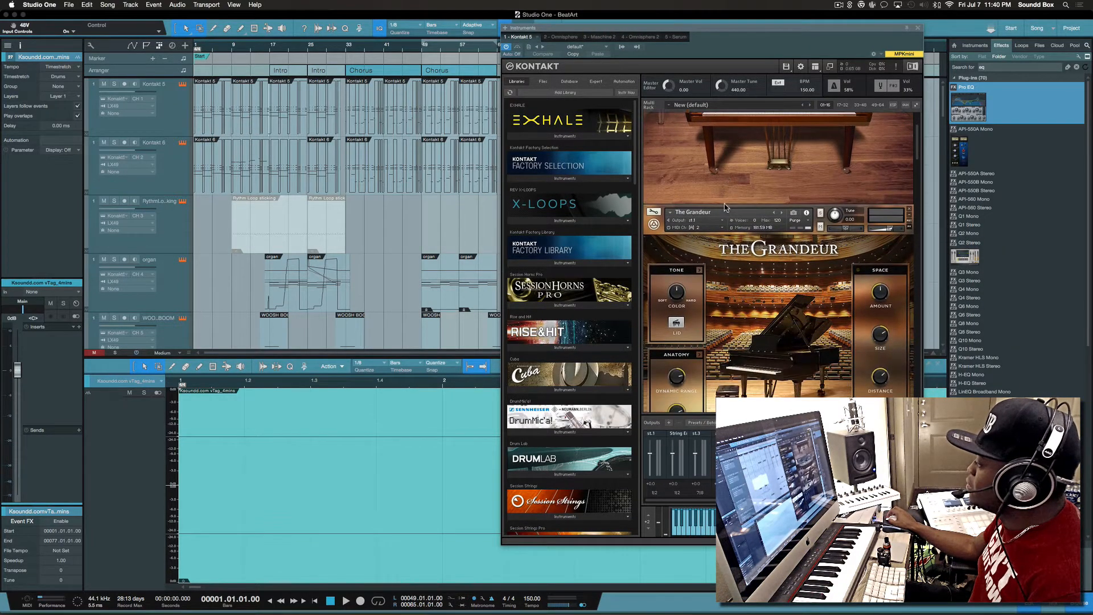
scroll(724, 207, down, 6)
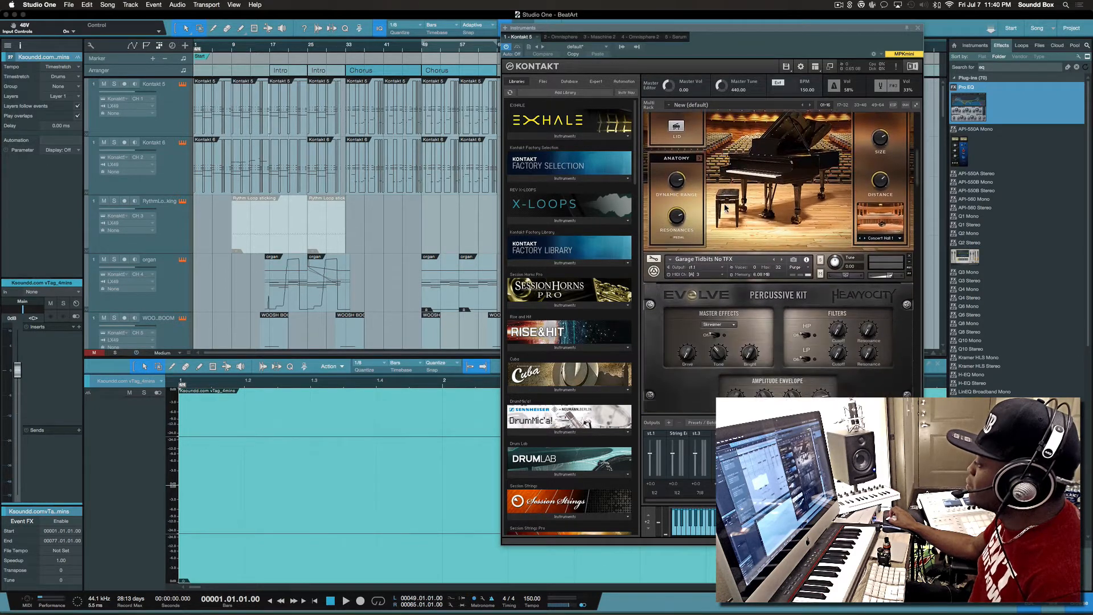
scroll(725, 207, down, 6)
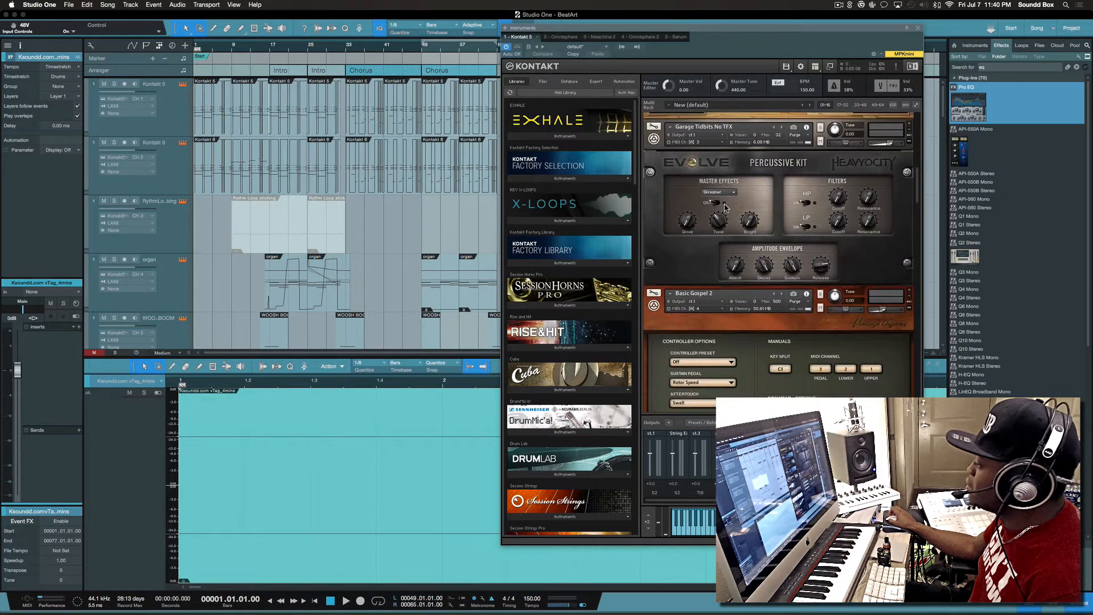
scroll(725, 206, down, 2)
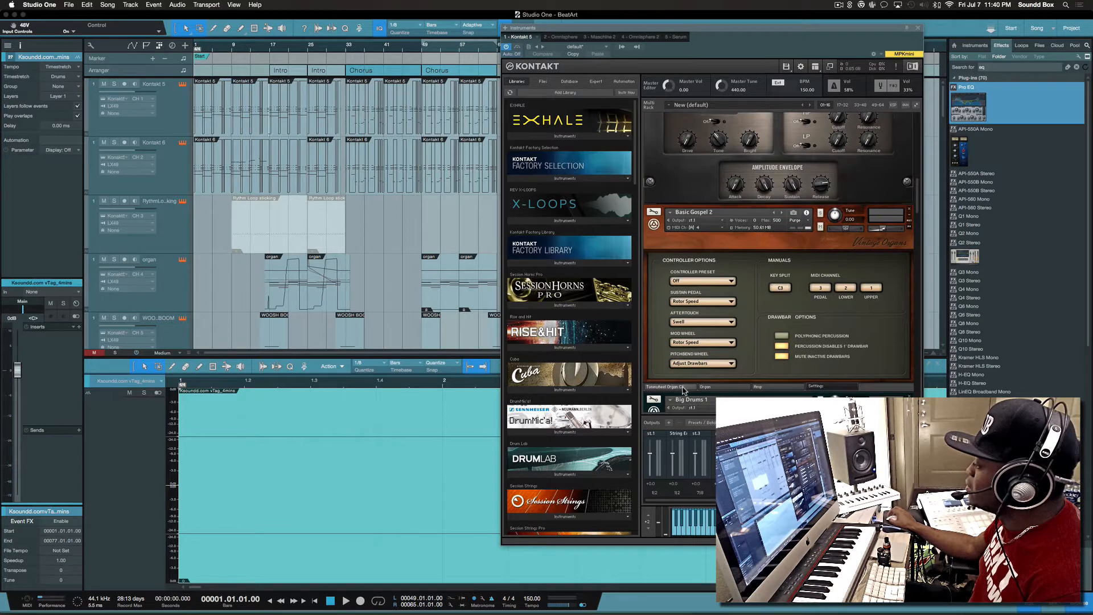
click(682, 387)
Step: Examine the remaining Kontakt patches, from Big Drums 1 through the orchestral string ensembles to the PERC Electro Smack Kit and LPS 13 C#1 Bassic
scroll(712, 396, down, 3)
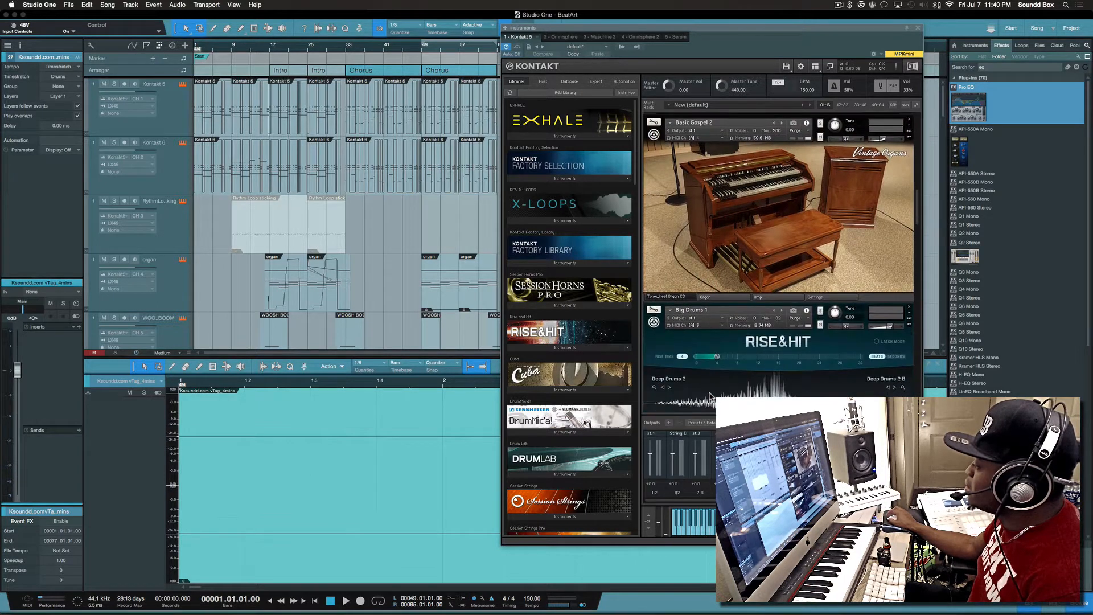
scroll(710, 397, down, 1)
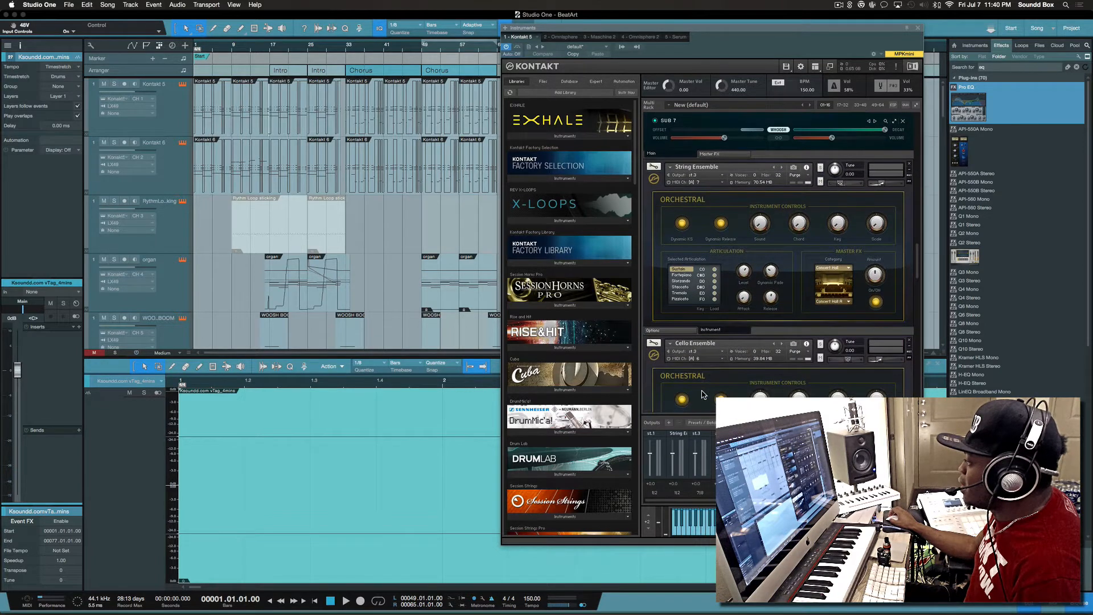
scroll(701, 394, down, 4)
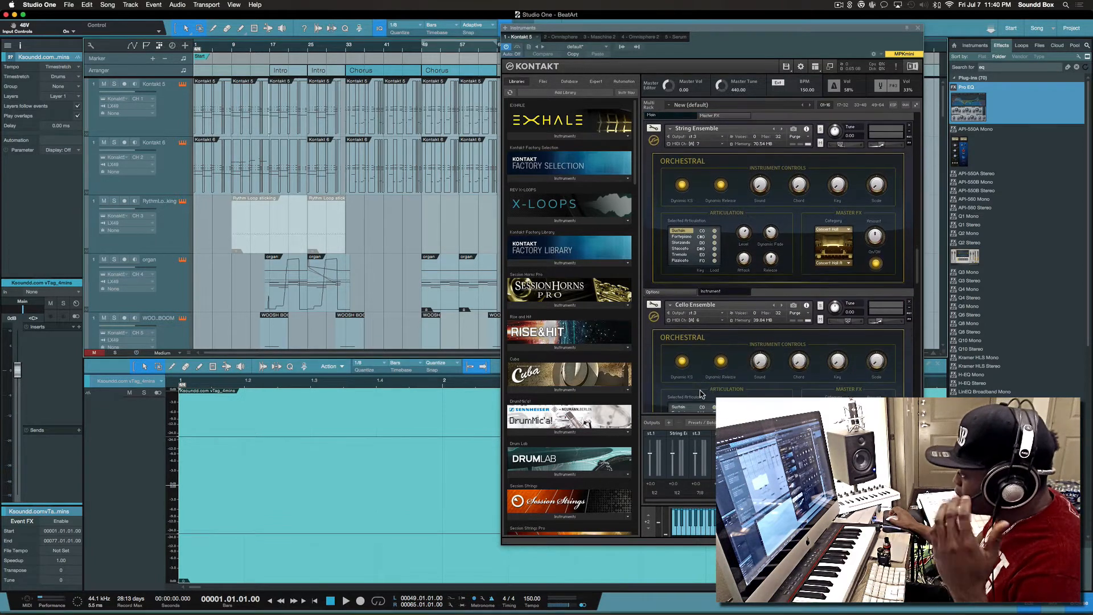
scroll(702, 394, down, 15)
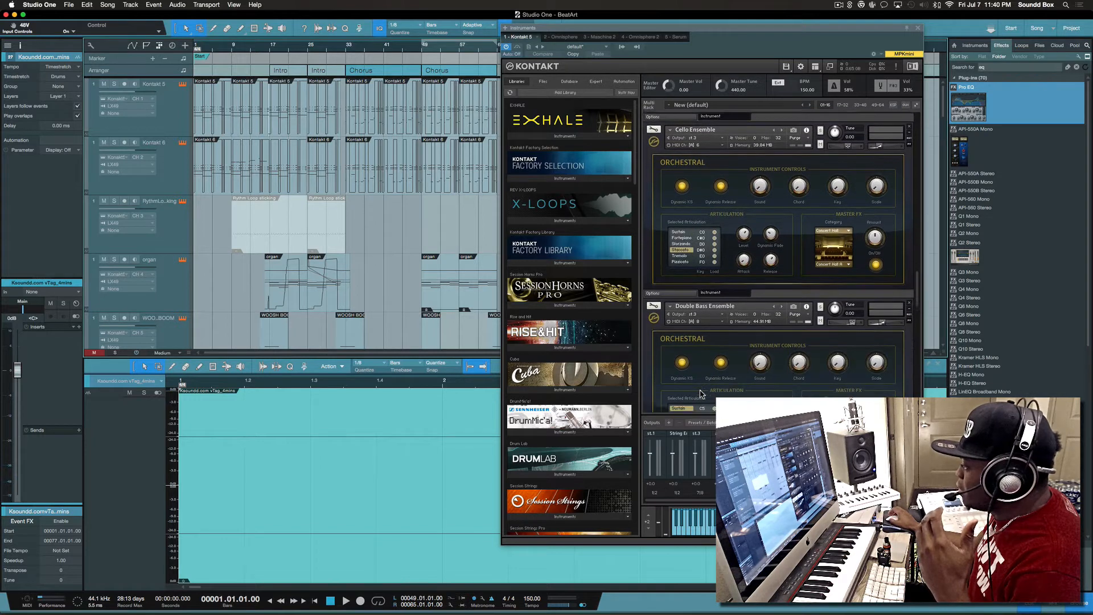
scroll(702, 394, down, 8)
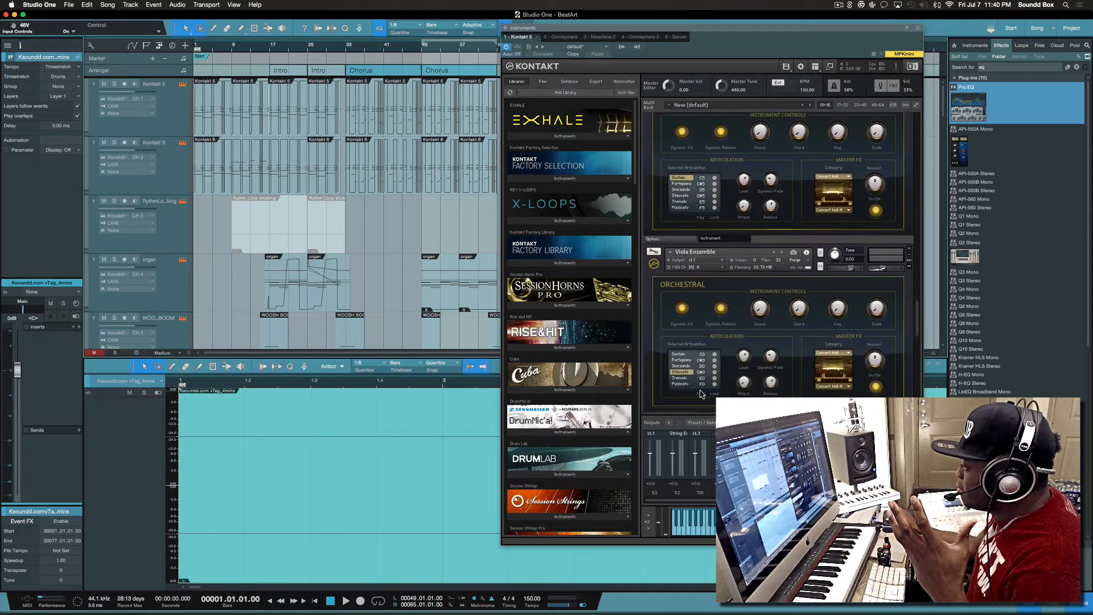
scroll(702, 394, down, 10)
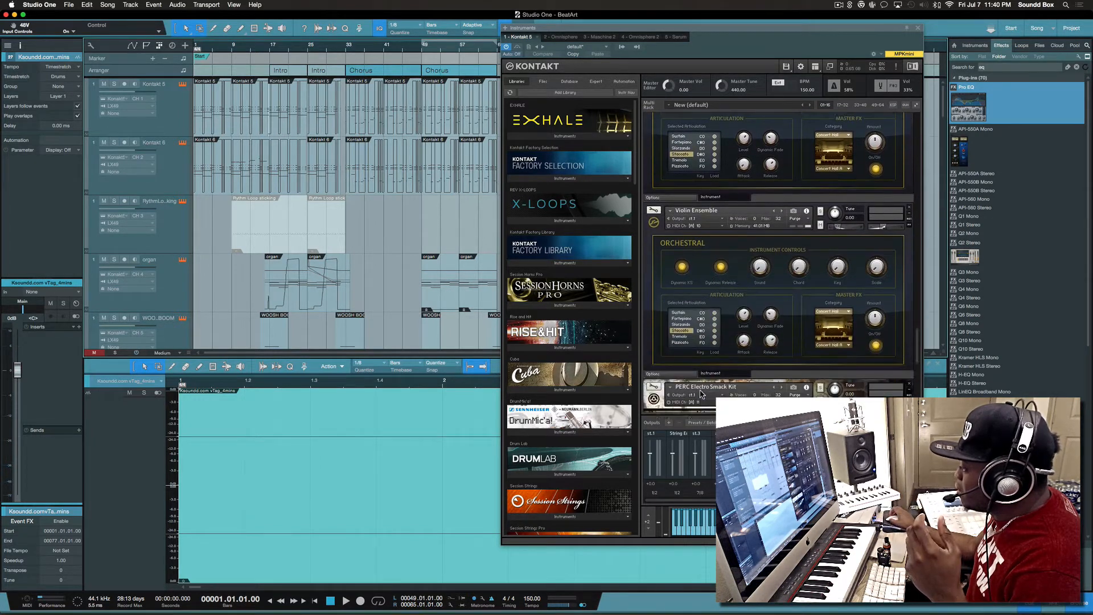
scroll(701, 394, down, 15)
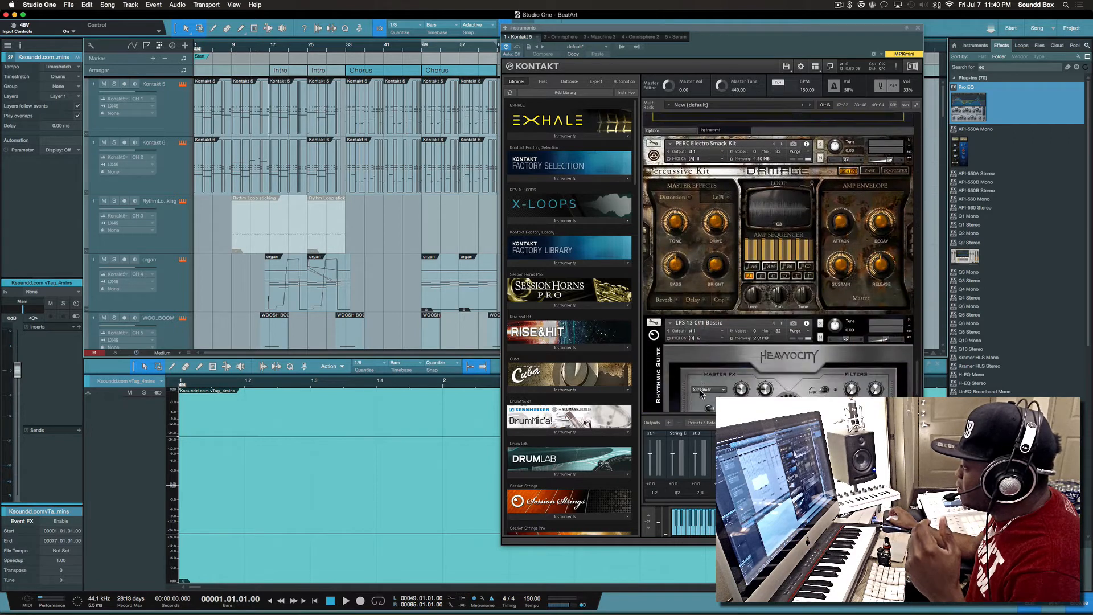
scroll(702, 394, down, 2)
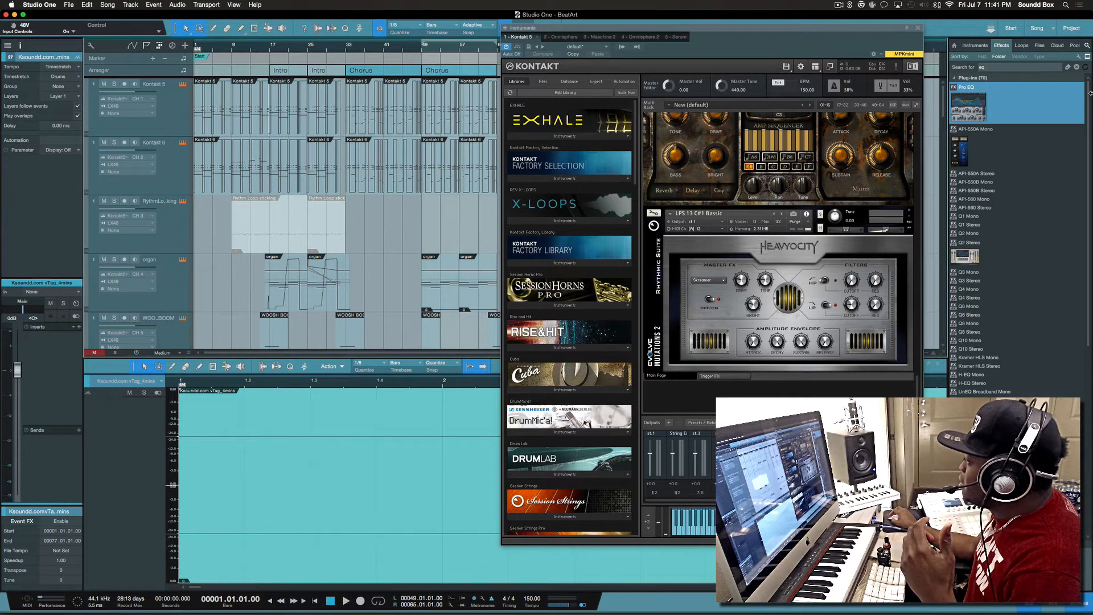
Step: Narrow the Studio One window to view the Orchestra Chart in Preview, and widen the window again
drag(1089, 92, 1028, 92)
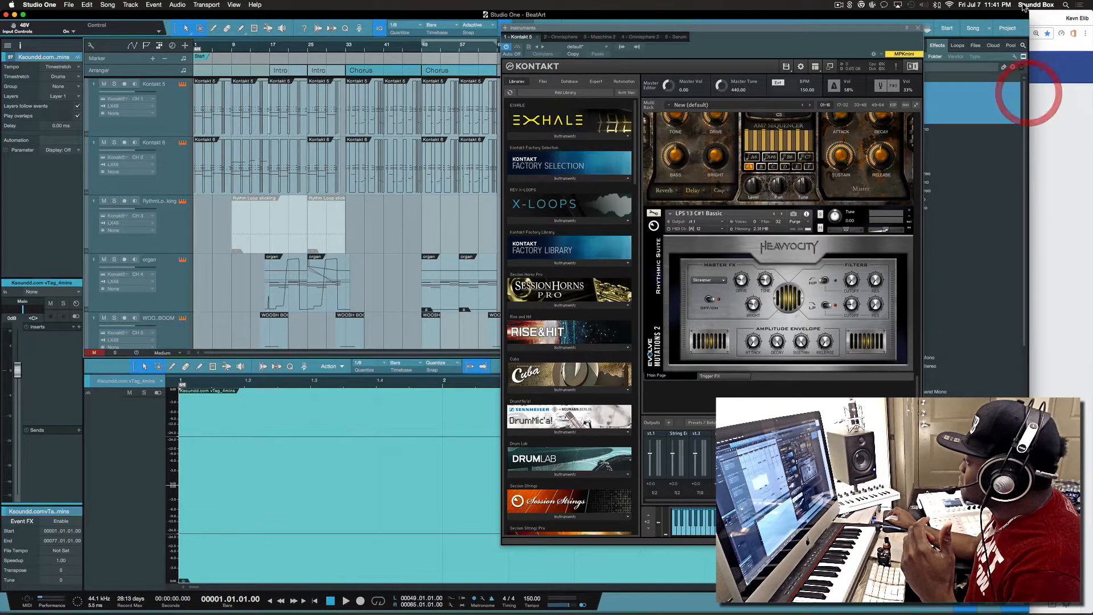
click(1056, 273)
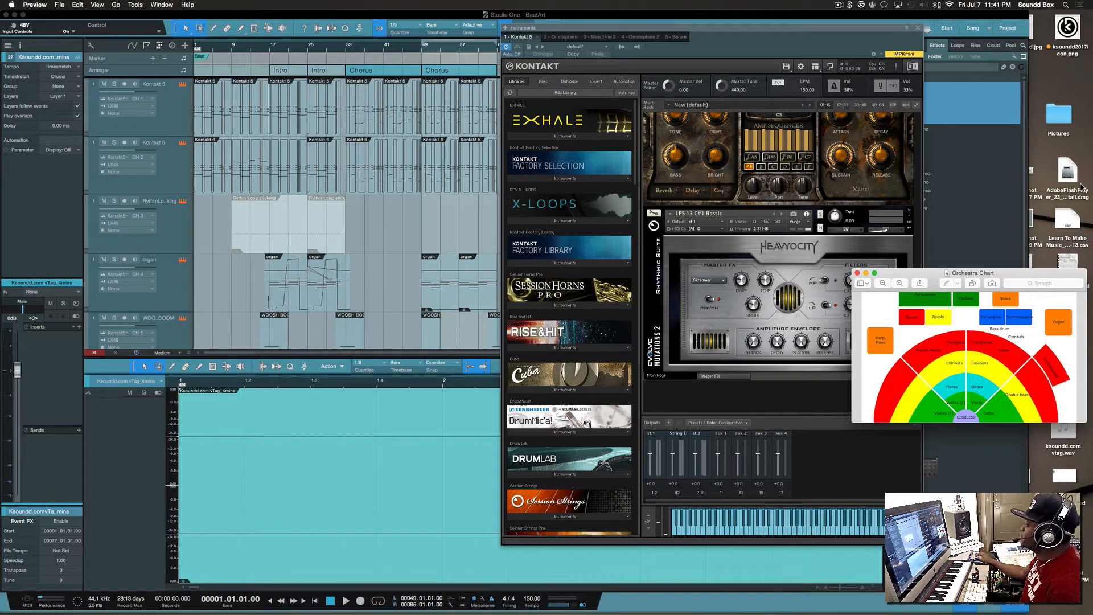
drag(1029, 201, 1086, 194)
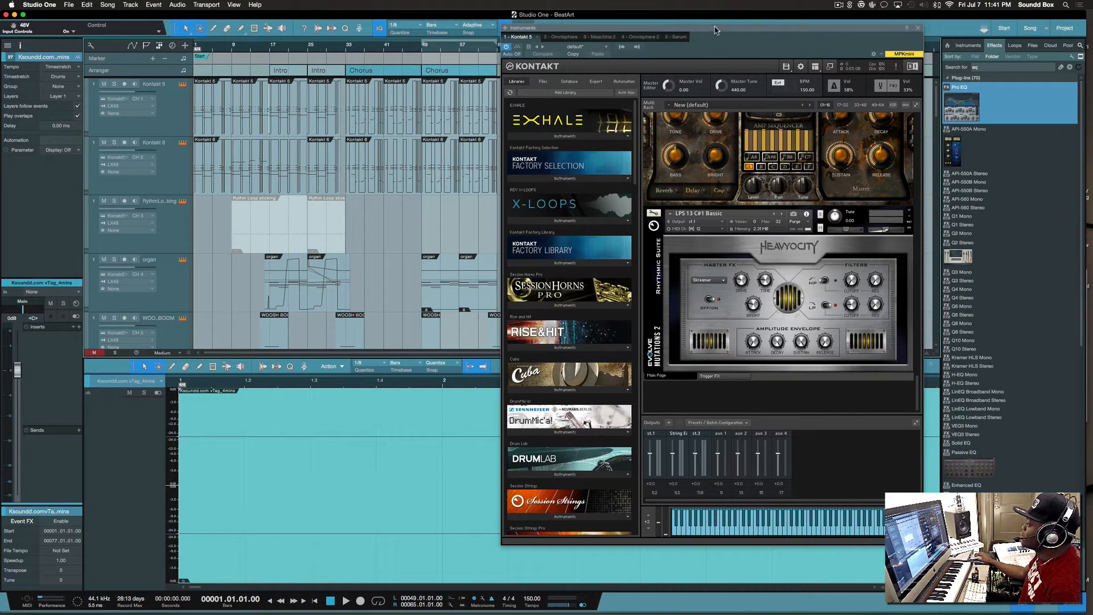
Step: Move the instrument window clear of the arranged events and play the song from the start
drag(715, 30, 802, 131)
key(space)
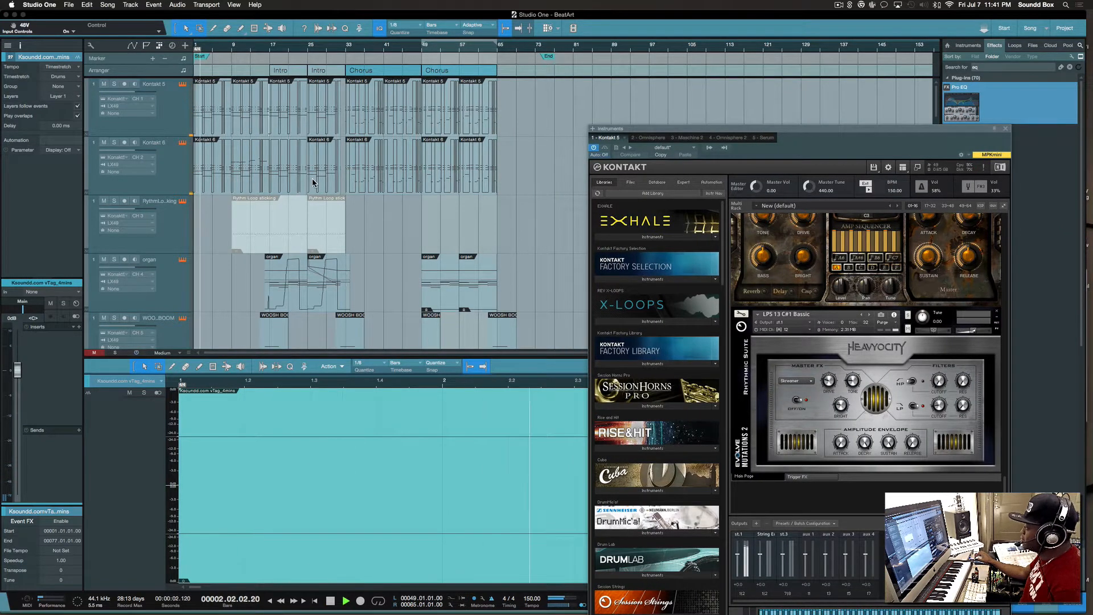
drag(658, 129, 646, 85)
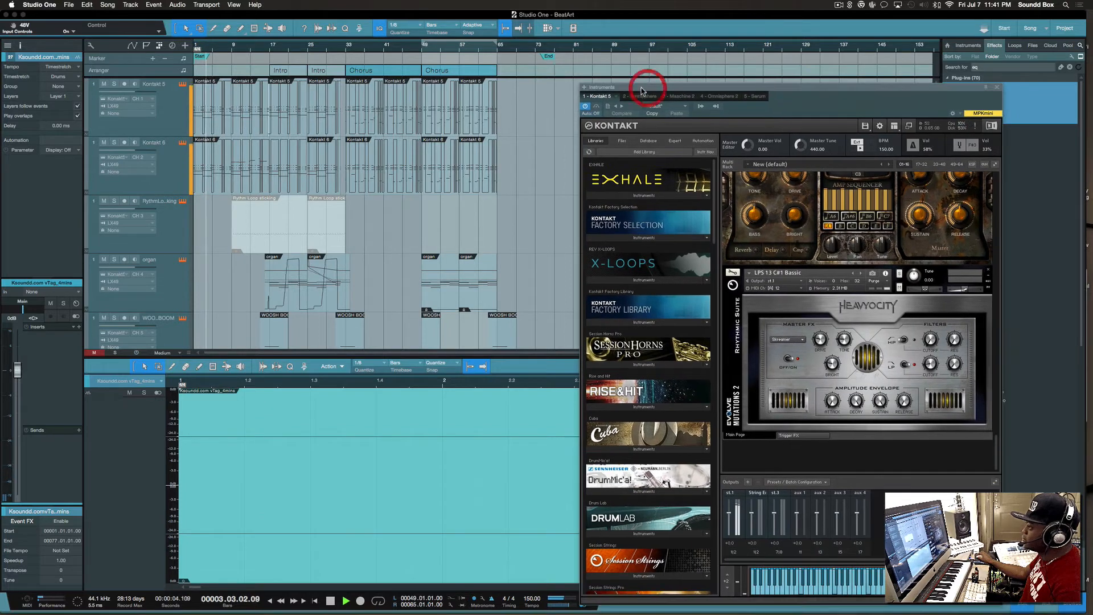
key(space)
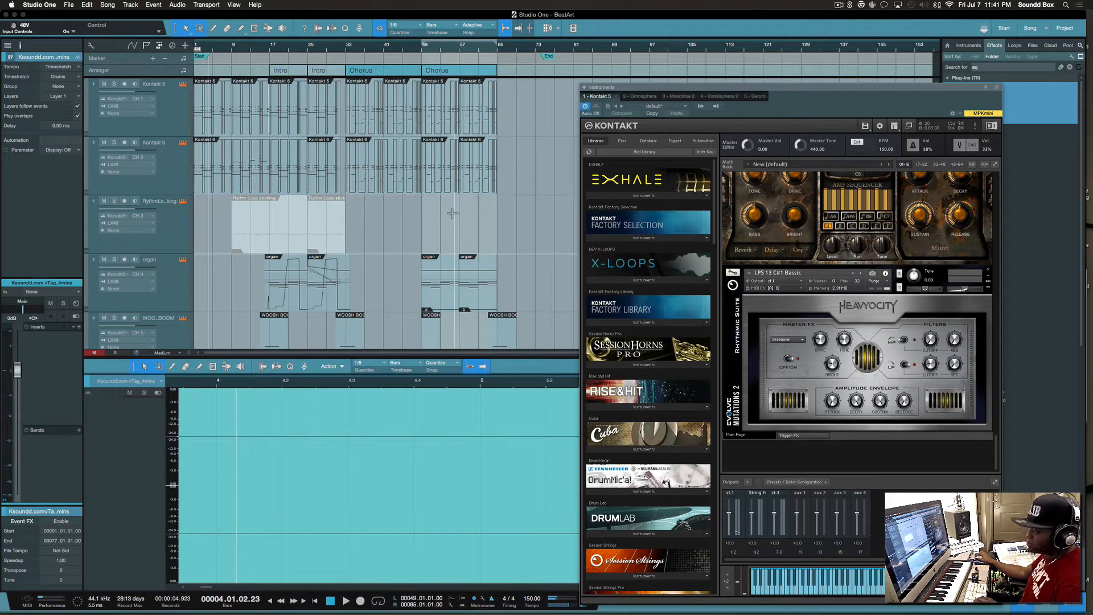
key(space)
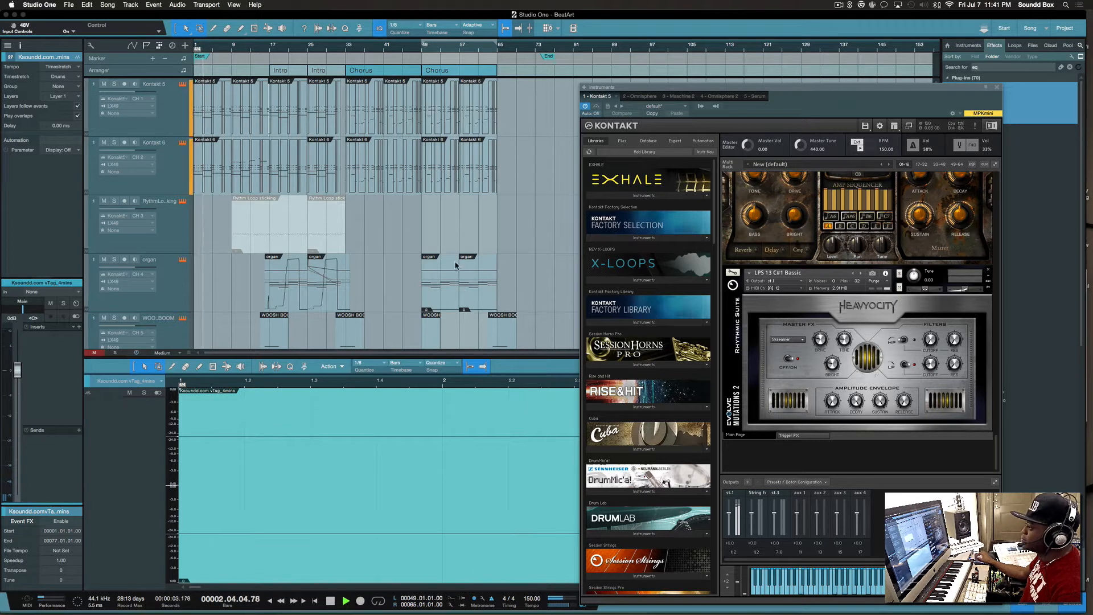
Step: Lower the volume of the Ksoundd.com voice tag track at the end of the track list
click(172, 130)
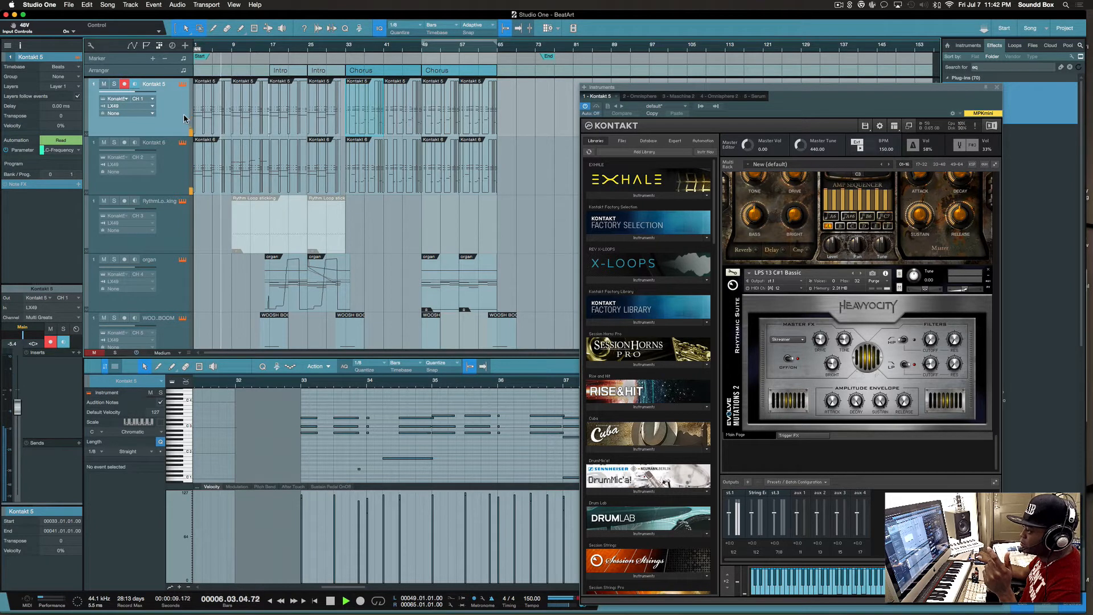
click(336, 296)
scroll(171, 296, down, 10)
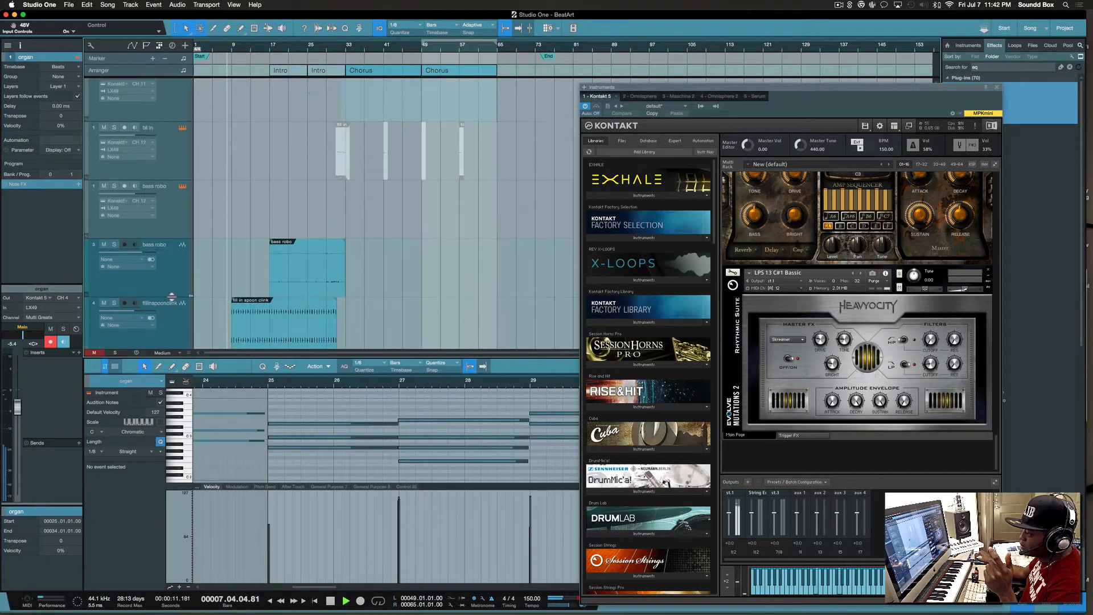
scroll(171, 296, down, 12)
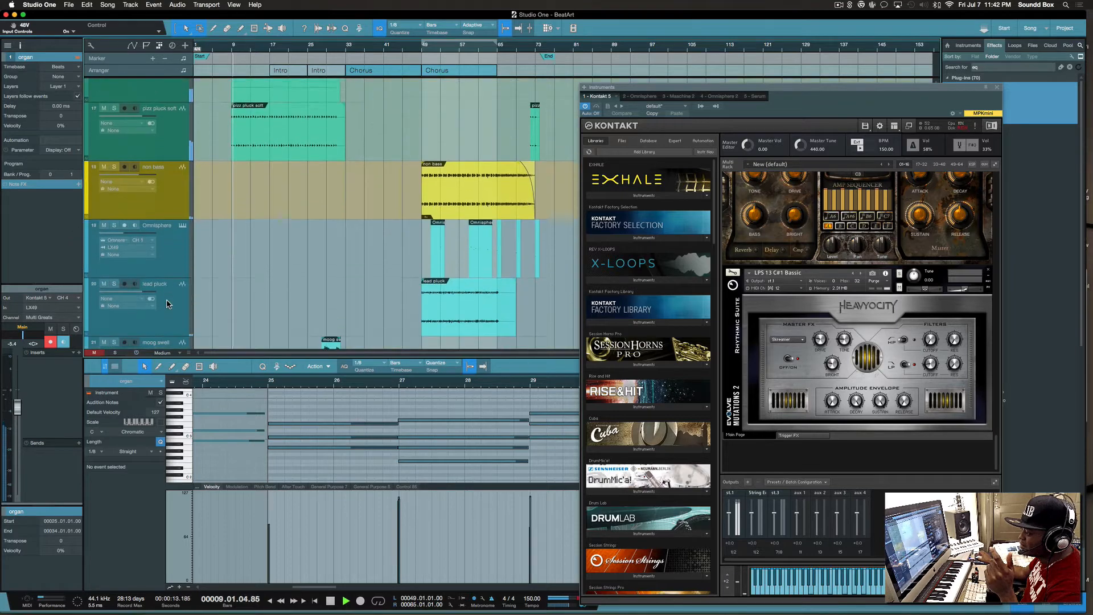
scroll(166, 303, down, 7)
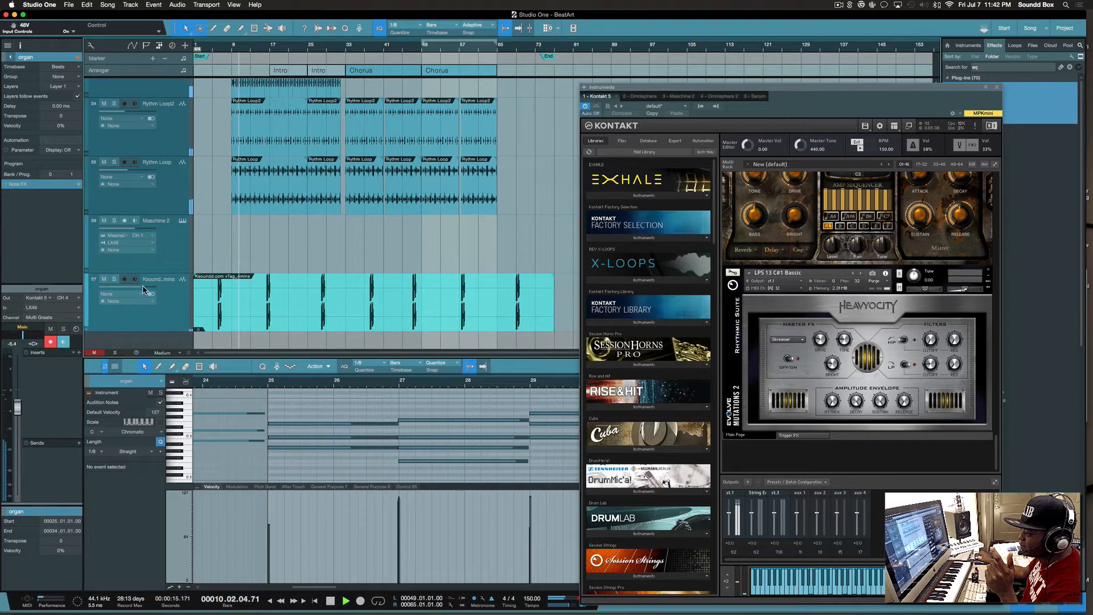
drag(143, 290, 107, 295)
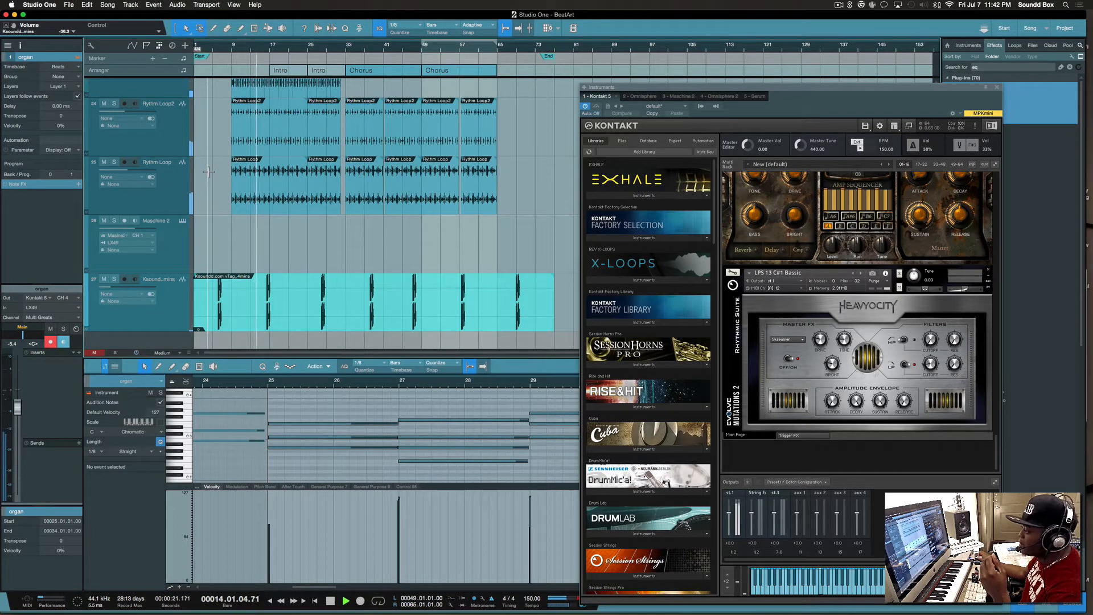
Step: Bring the Alicias Keys and The Grandeur piano patches into view in the Kontakt rack and solo the Kontakt 5 track
scroll(208, 172, up, 15)
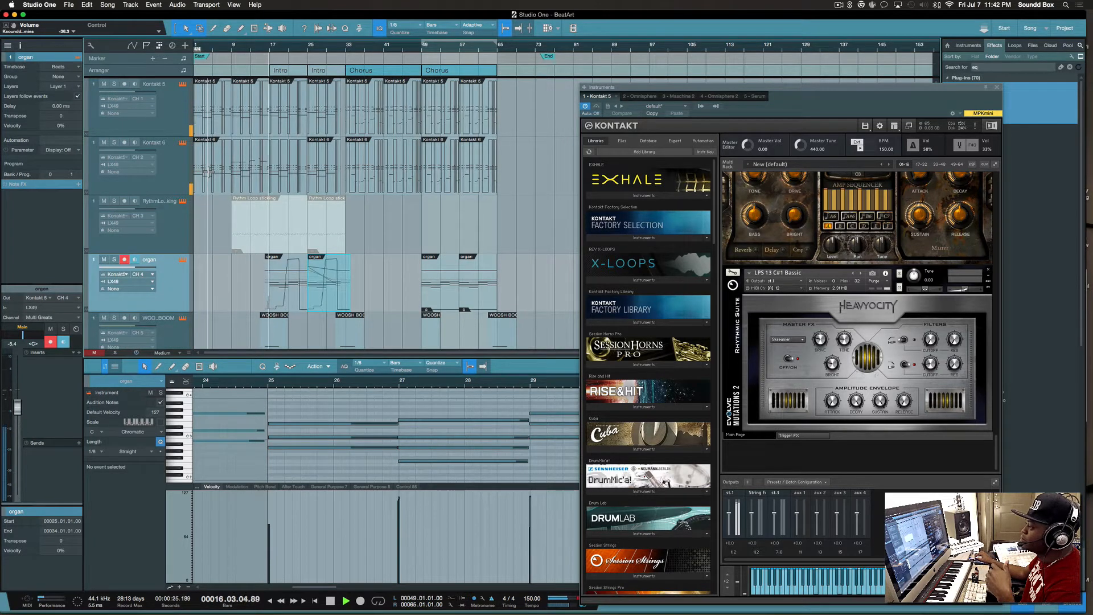
click(174, 153)
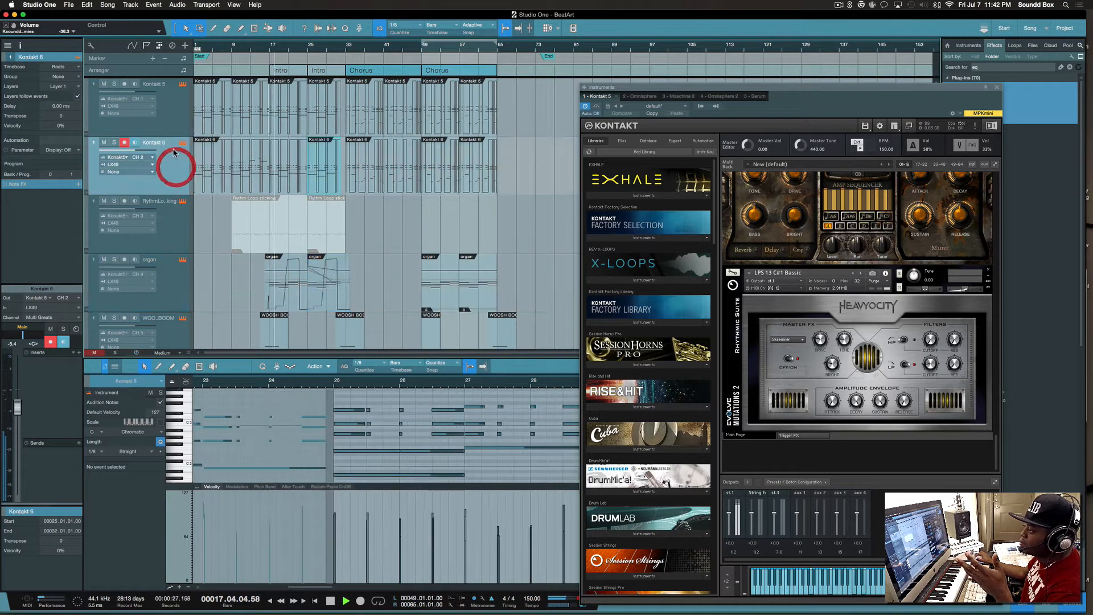
scroll(844, 268, down, 5)
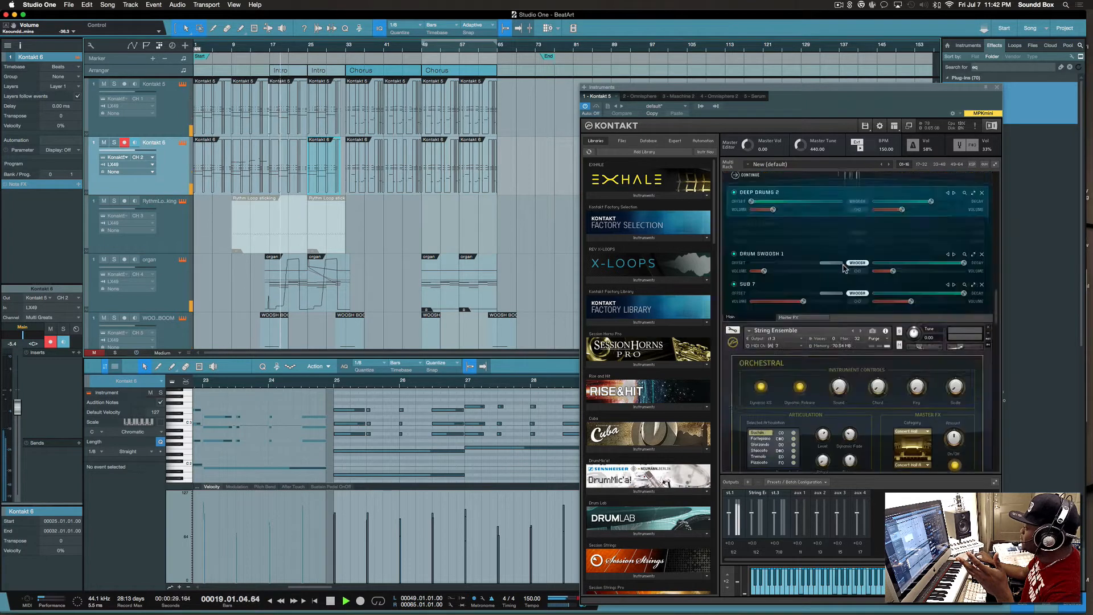
scroll(844, 267, down, 5)
scroll(825, 264, down, 1)
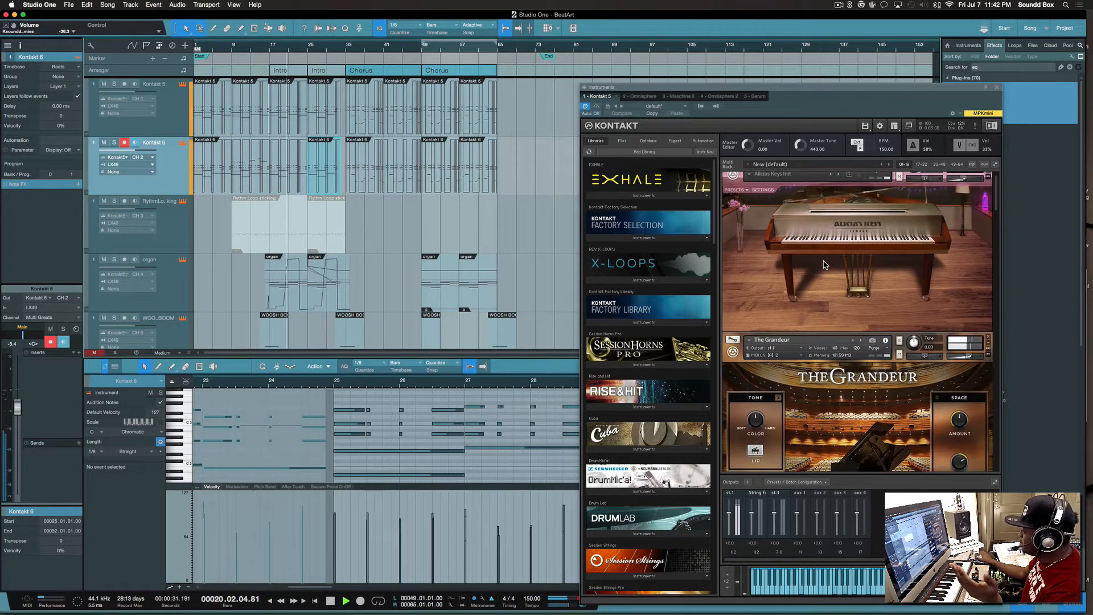
click(115, 84)
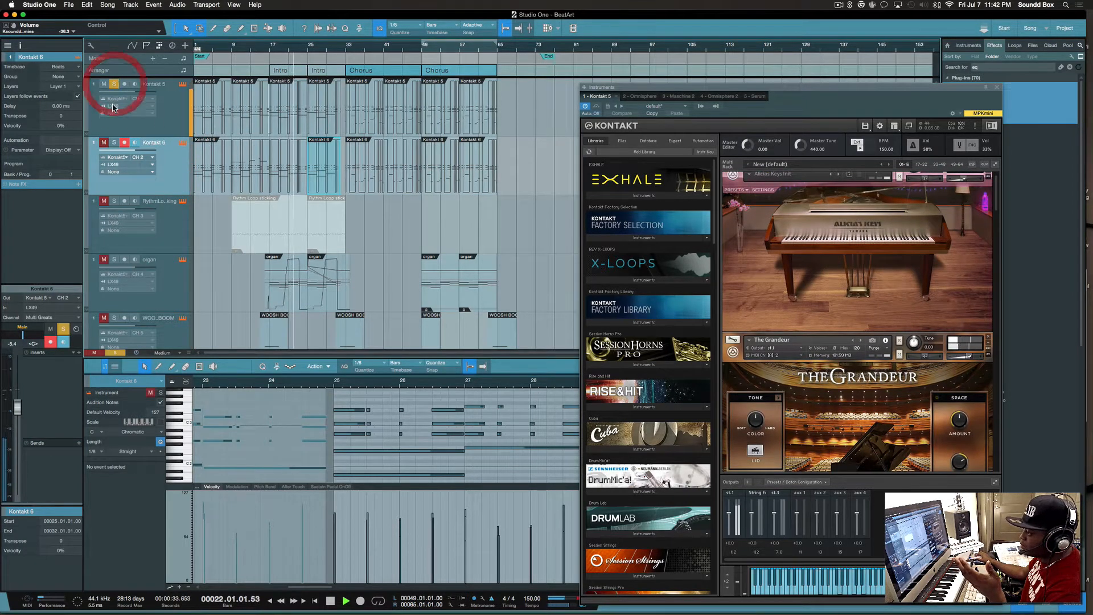
Step: Solo the Kontakt 6 track alongside Kontakt 5, and stop playback with The Grandeur patch in view
click(114, 143)
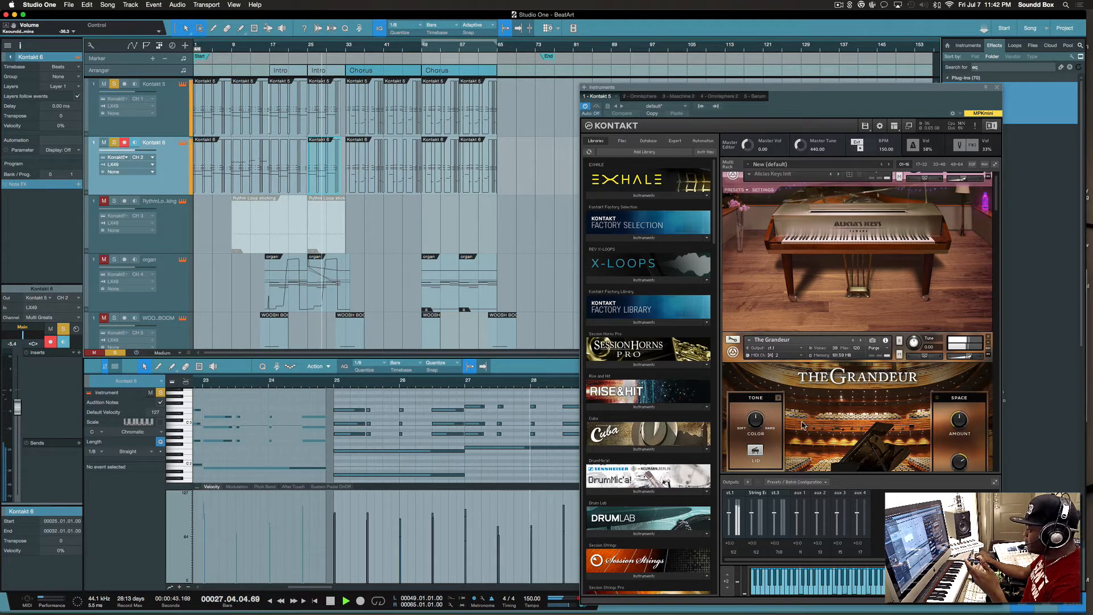
scroll(802, 425, down, 3)
key(space)
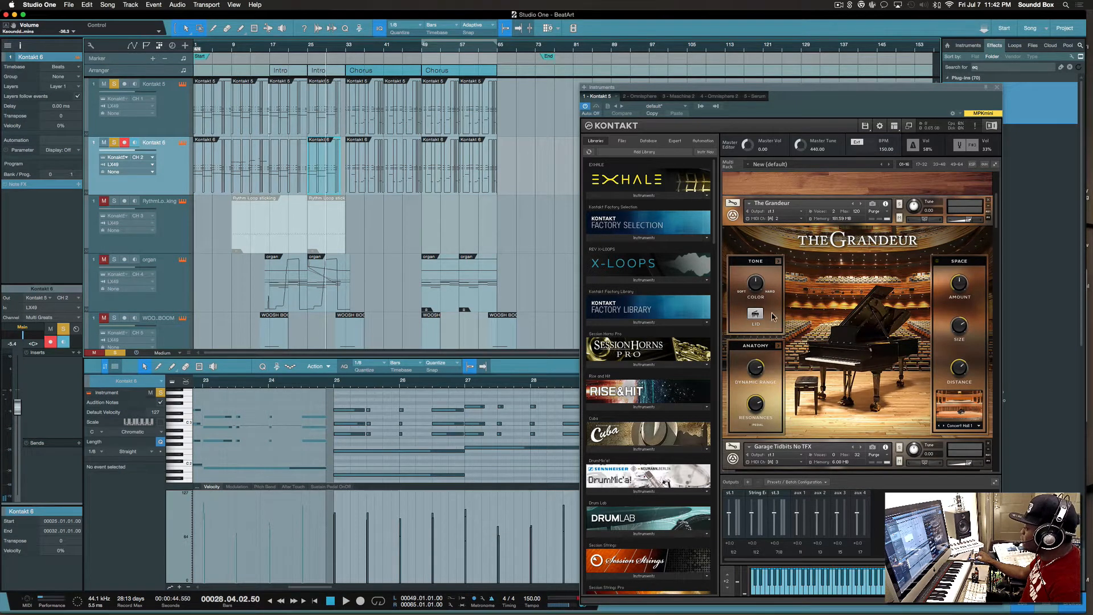
Step: Show The Grandeur's expanded Tone settings and its Anatomy settings
click(779, 261)
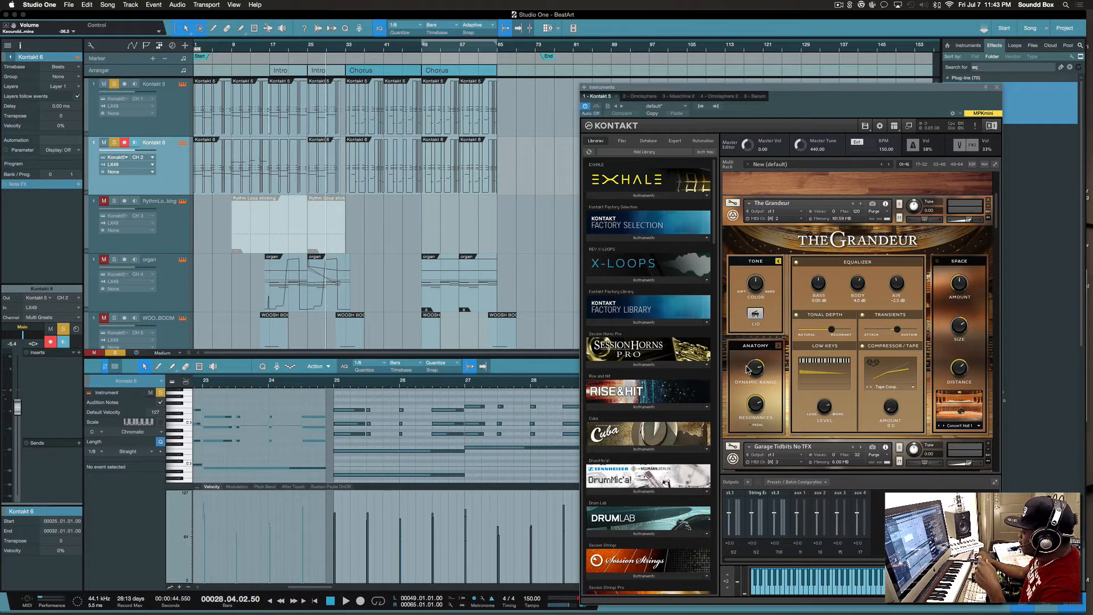
click(778, 346)
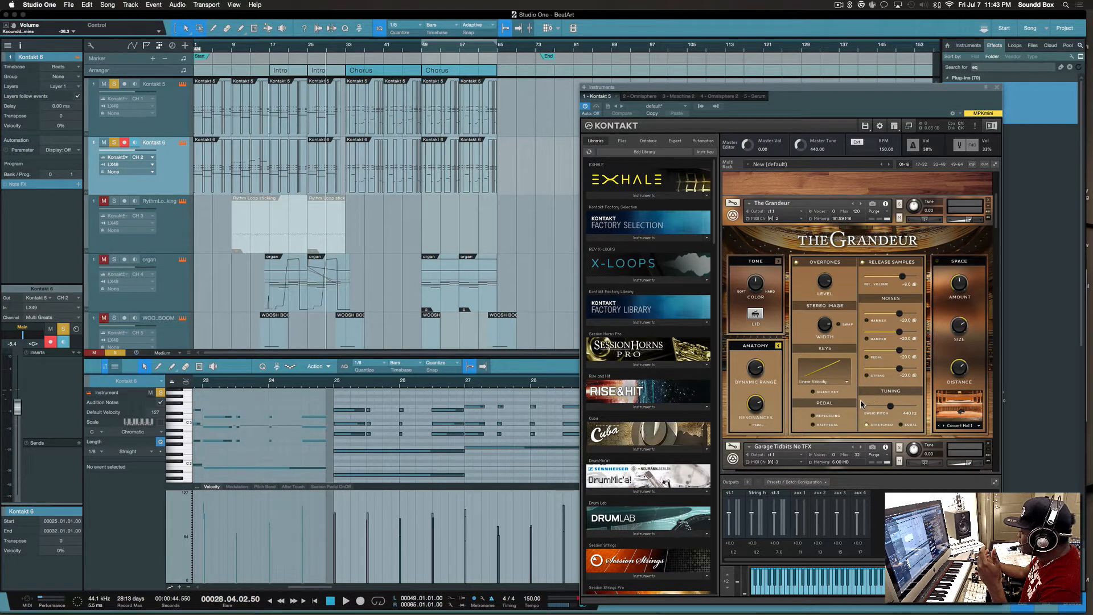
Step: Look over the Alicias Keys preset list without choosing one, and show the piano's settings page
scroll(861, 404, up, 5)
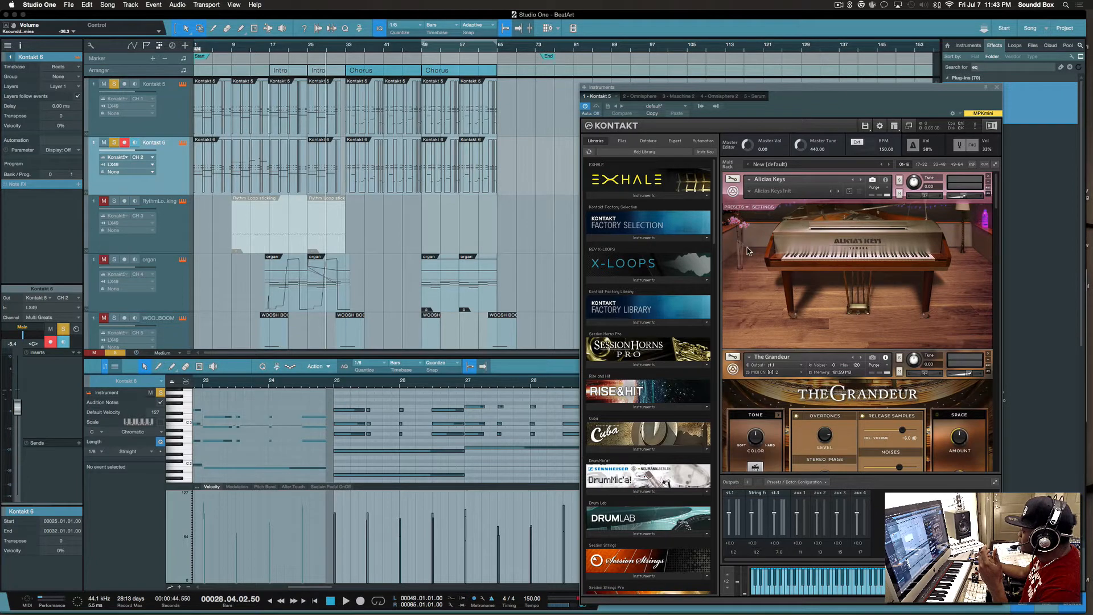
click(735, 208)
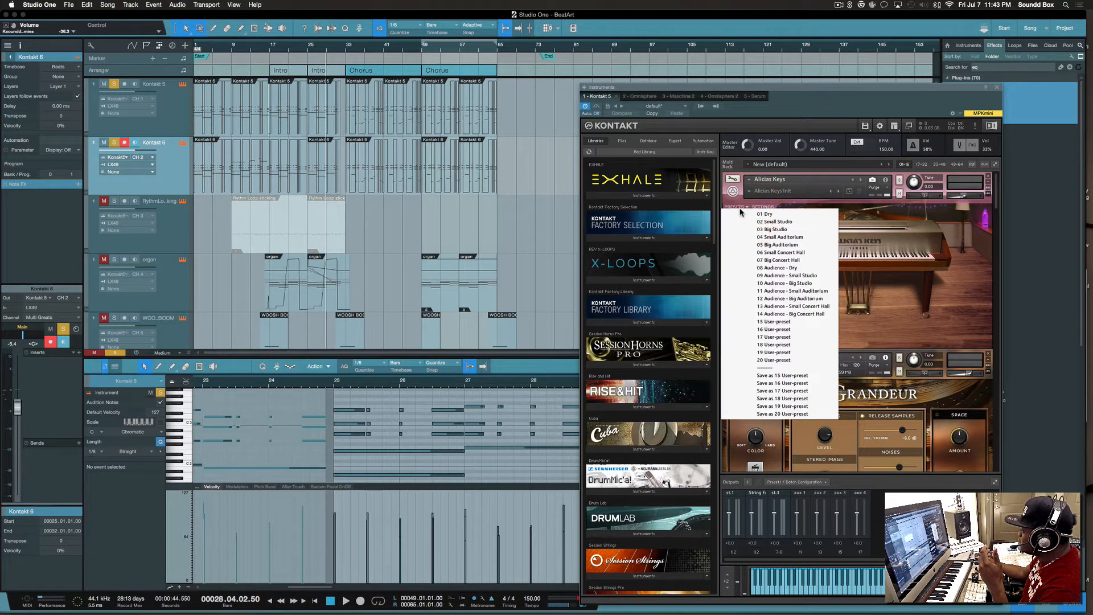
click(761, 209)
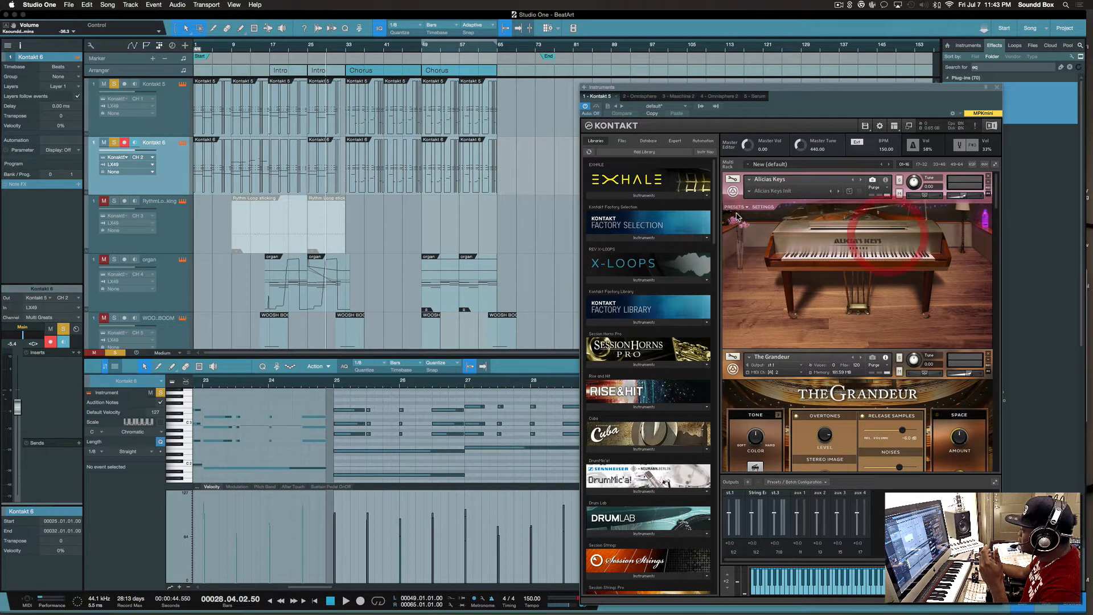
click(760, 208)
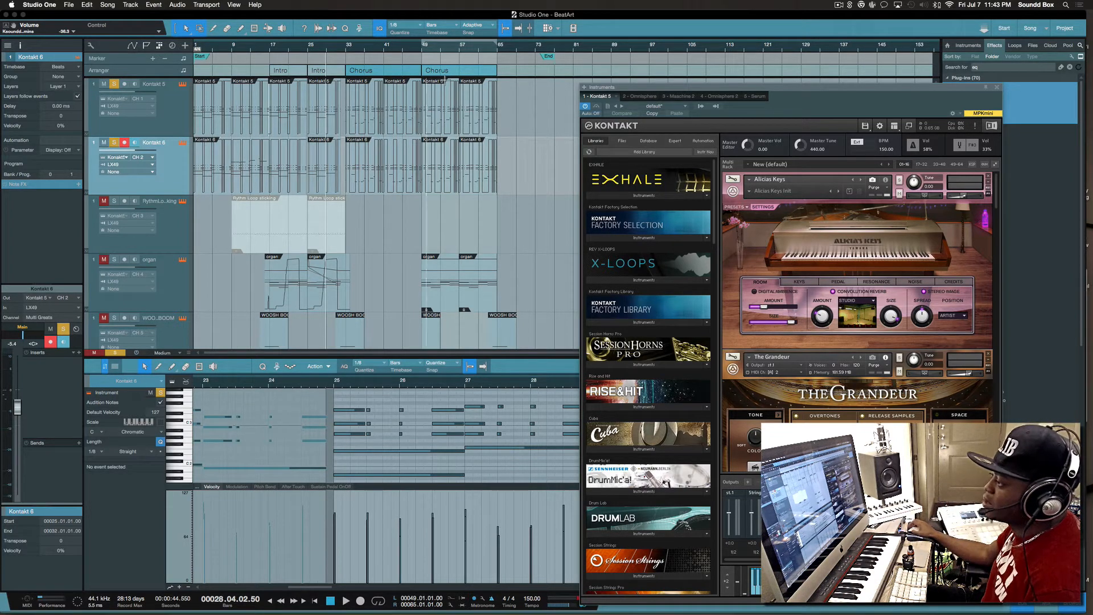
Step: Remove the solo from the Kontakt 5 and Kontakt 6 tracks and play the song from shortly before the first Intro section
click(113, 86)
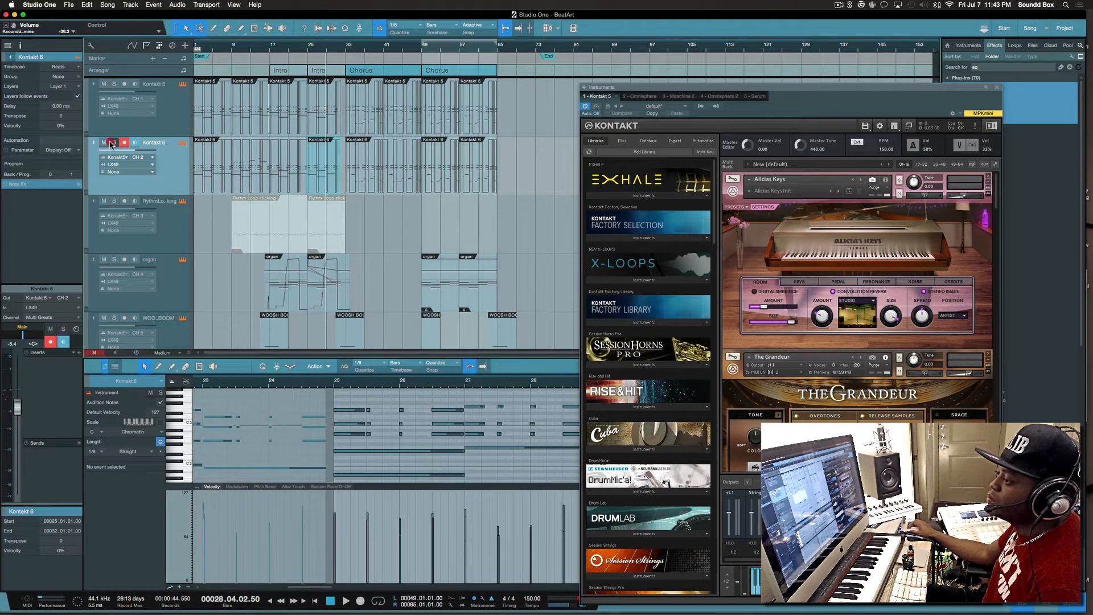
click(114, 143)
click(263, 52)
key(space)
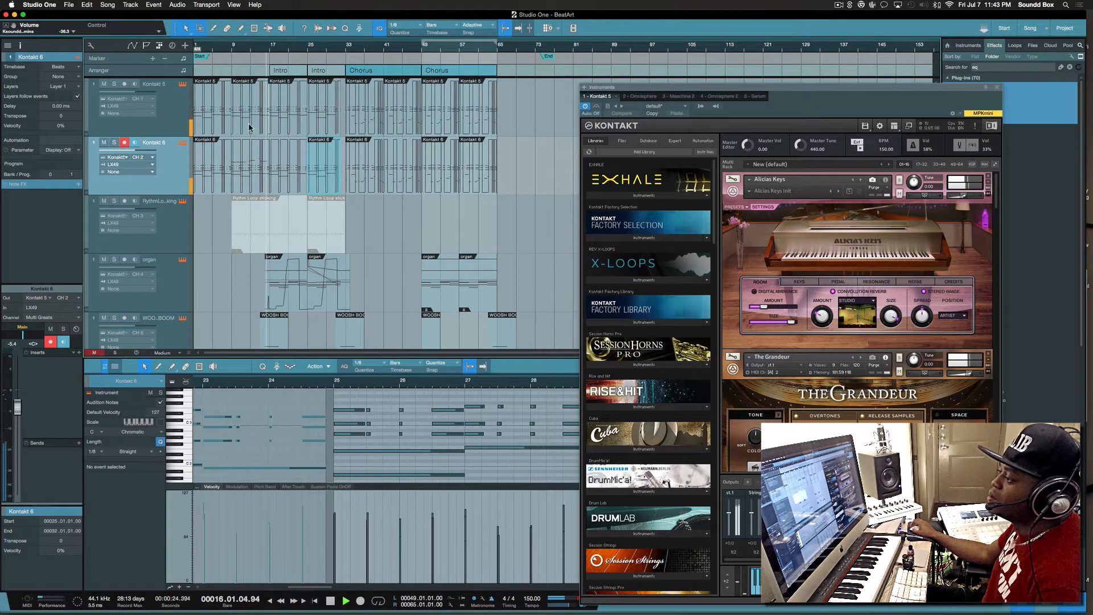
Step: Solo the organ track while the song keeps playing
scroll(258, 135, down, 3)
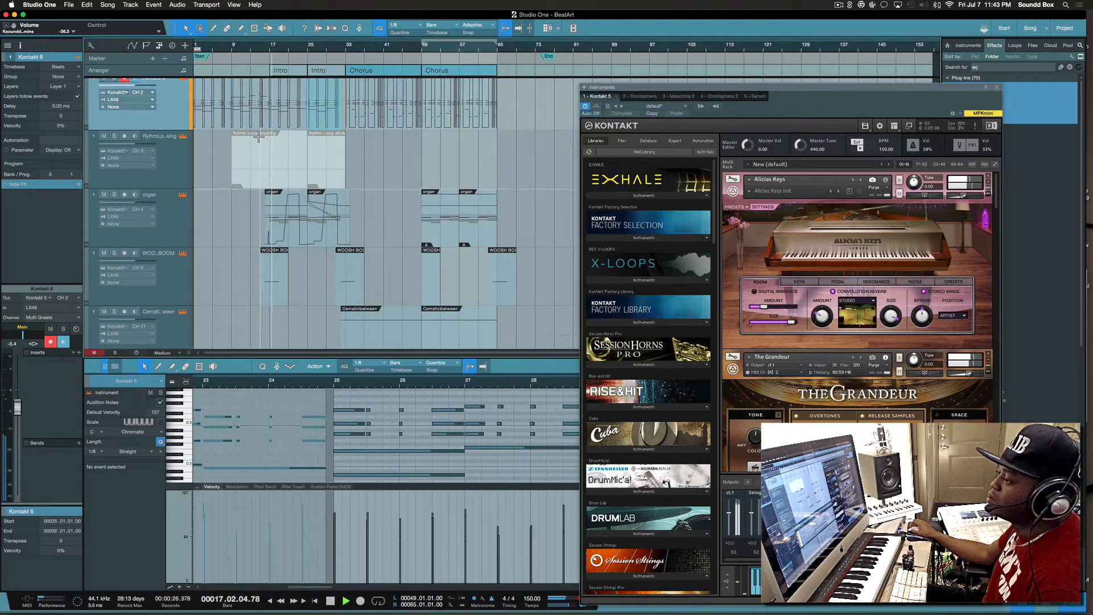
scroll(203, 197, down, 1)
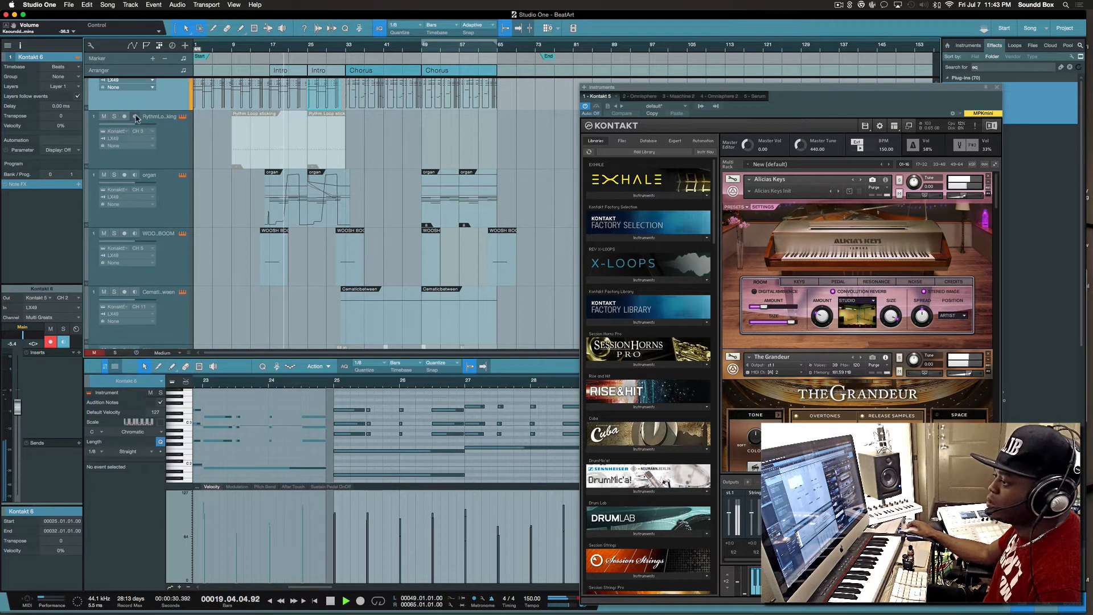
click(114, 175)
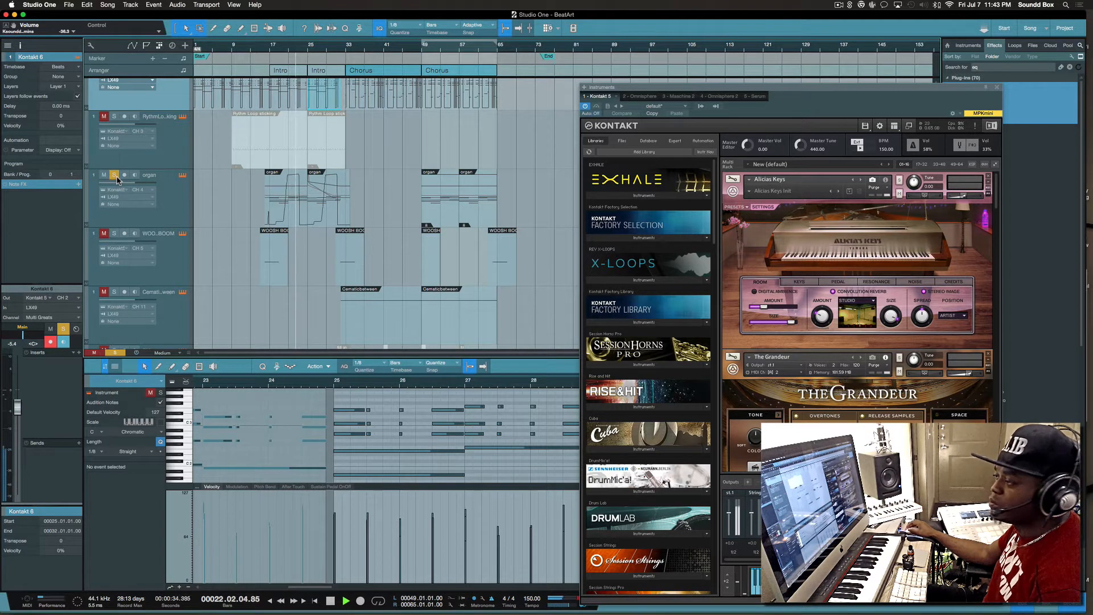
Step: Solo the sticky keys audio track further down the track list
scroll(168, 200, down, 5)
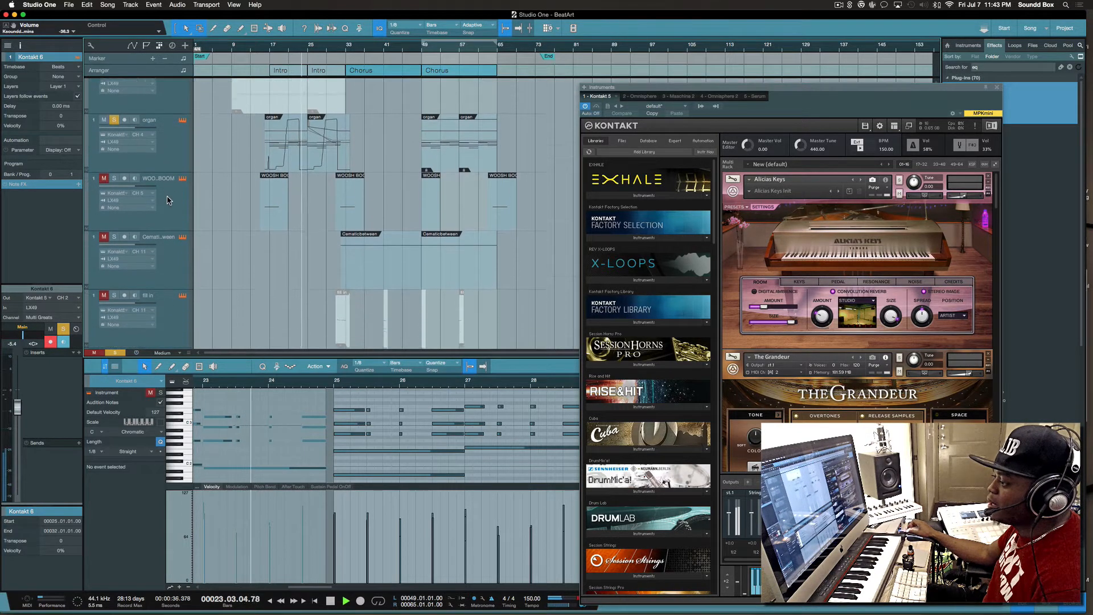
scroll(168, 199, down, 5)
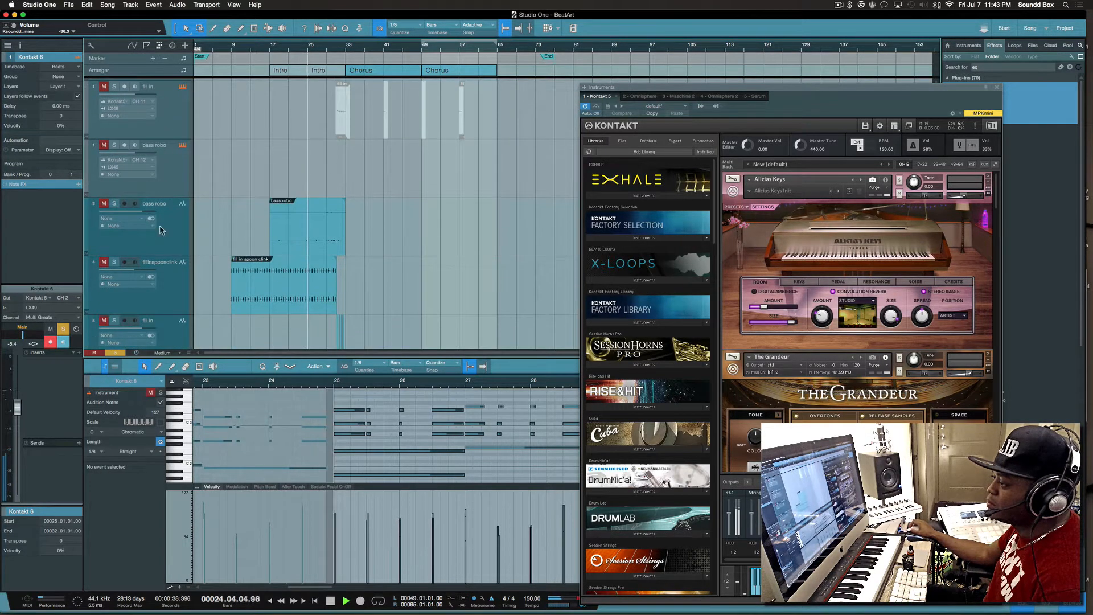
scroll(212, 234, down, 10)
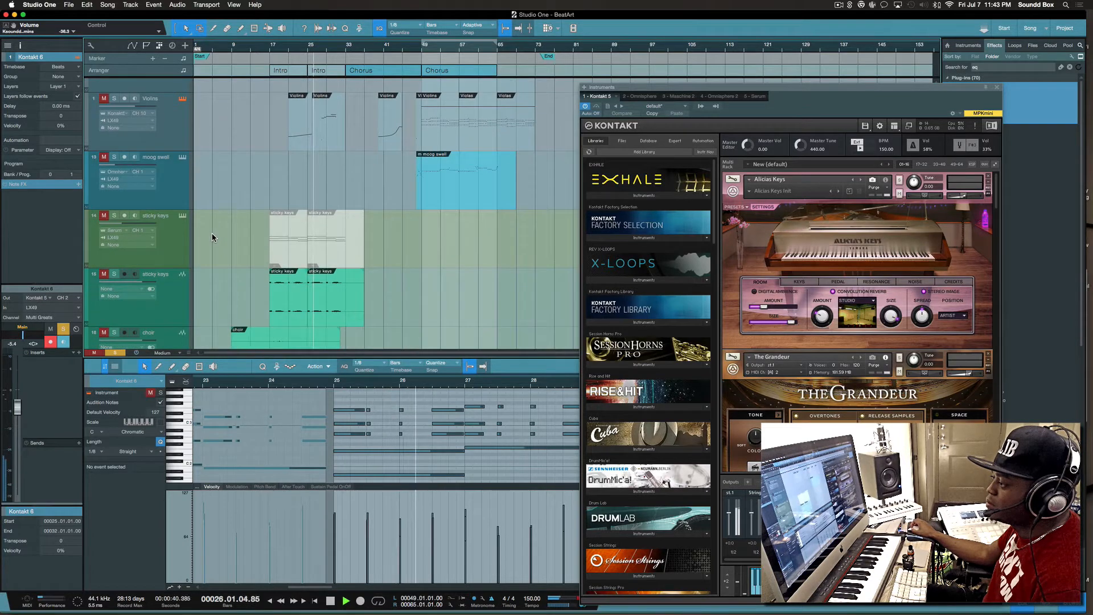
scroll(206, 238, down, 3)
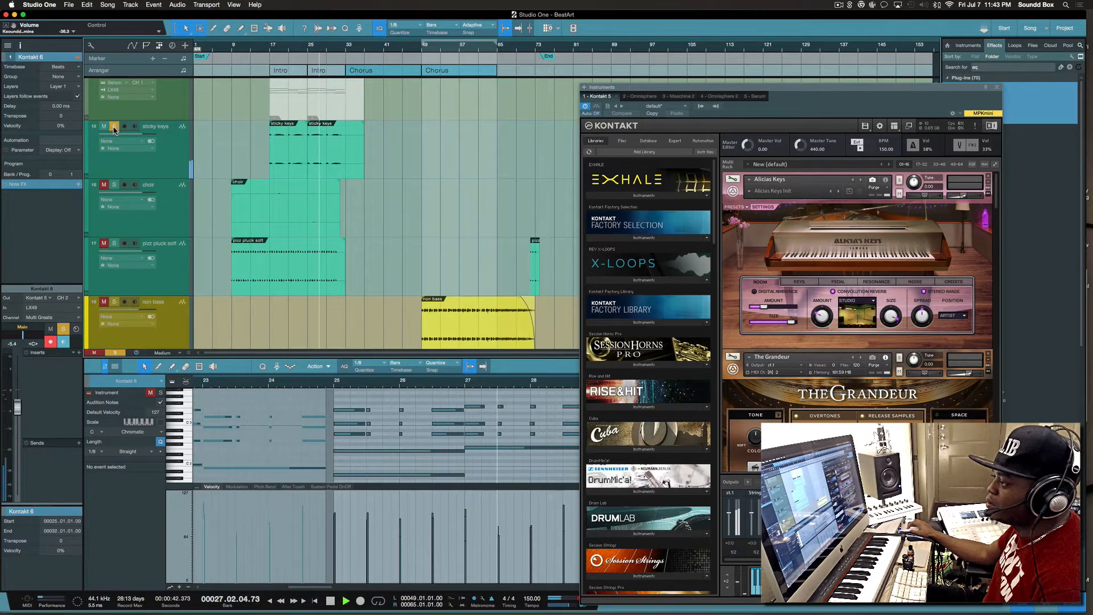
Step: Go back to the organ track, stop playback and show the first organ event's notes in the note editor
scroll(242, 142, up, 10)
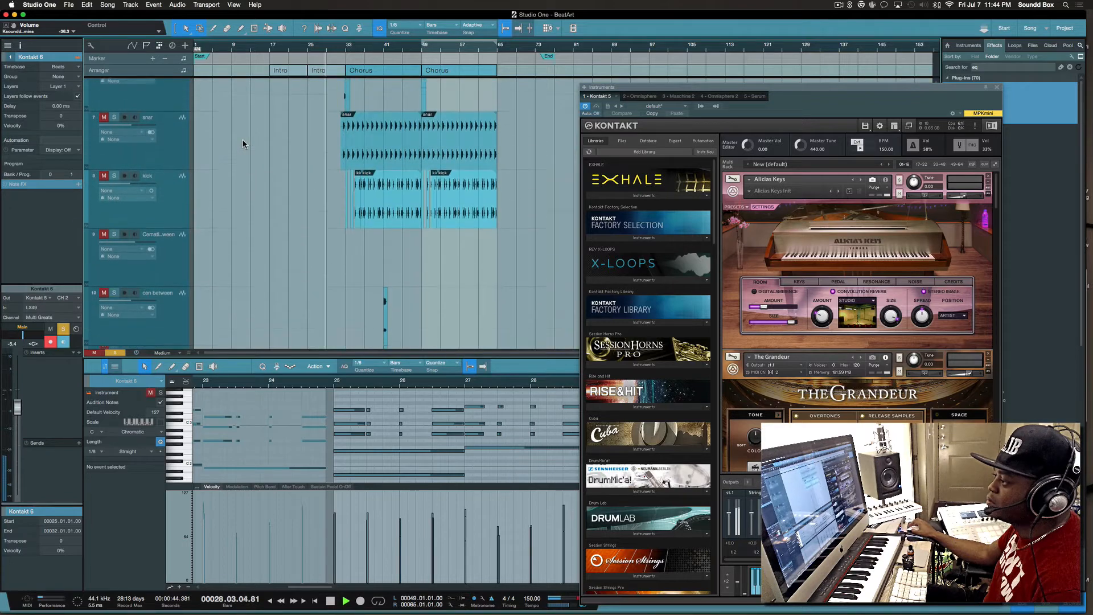
scroll(242, 142, up, 5)
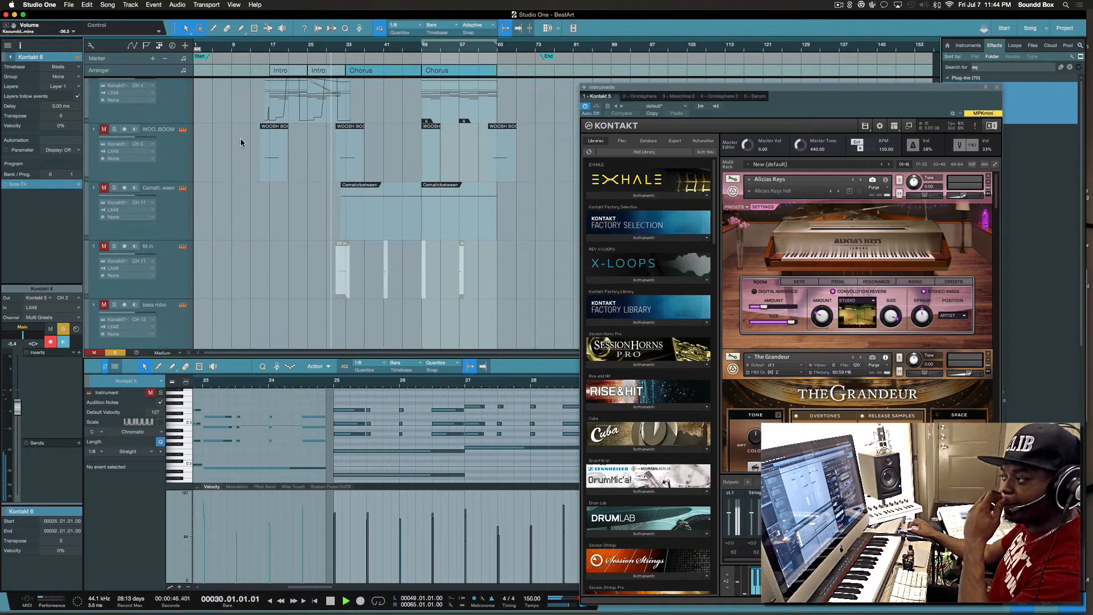
scroll(241, 139, up, 2)
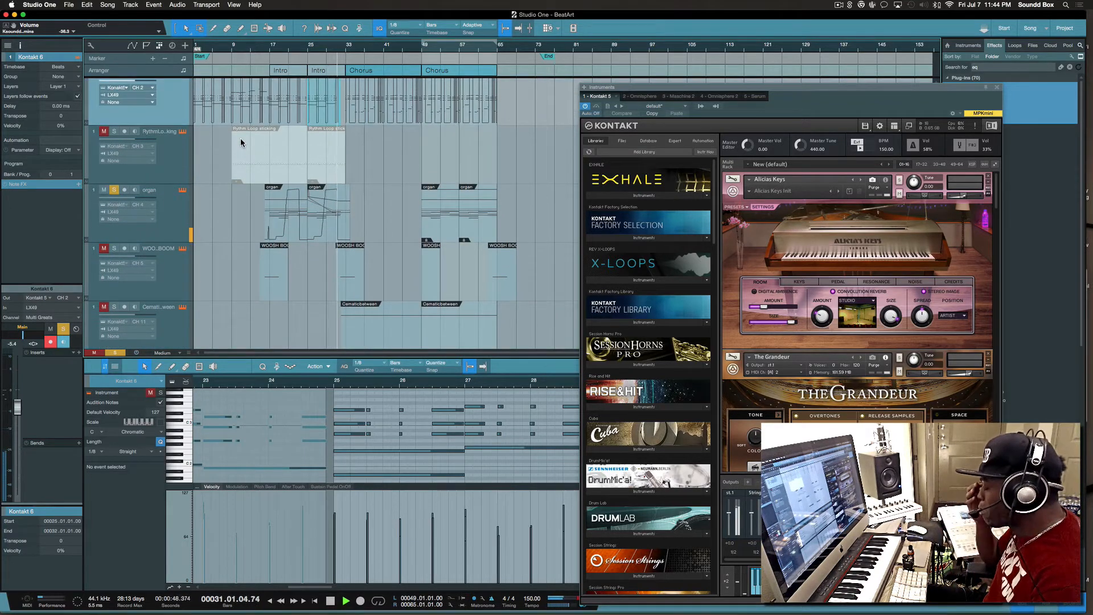
key(space)
click(285, 230)
scroll(311, 420, right, 5)
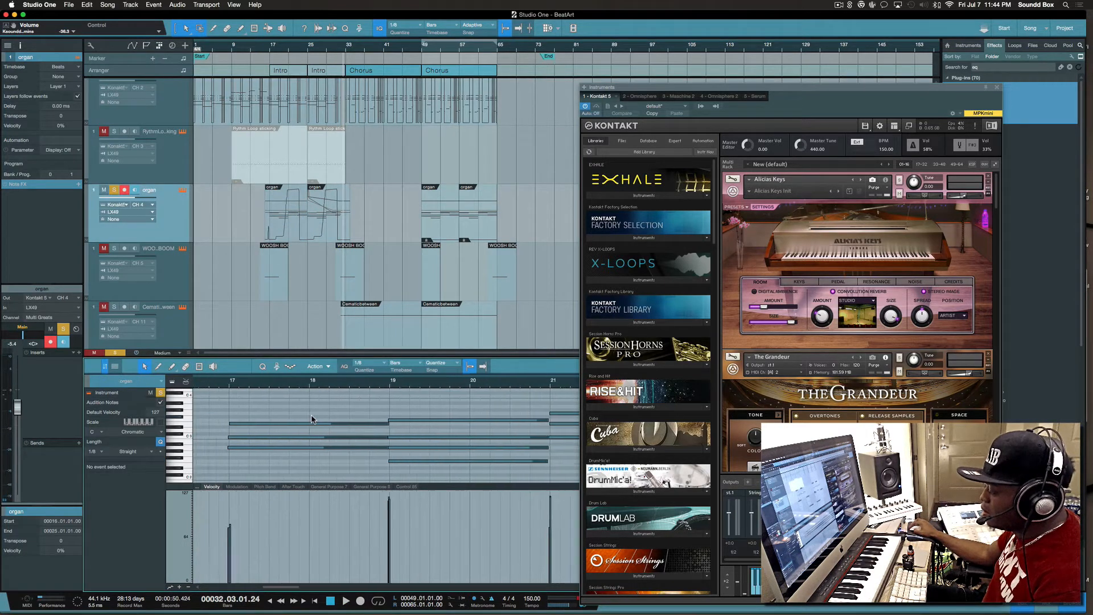
Step: Select two sustained notes at the start of the organ part and look through its remaining chords up to bar 32
click(315, 460)
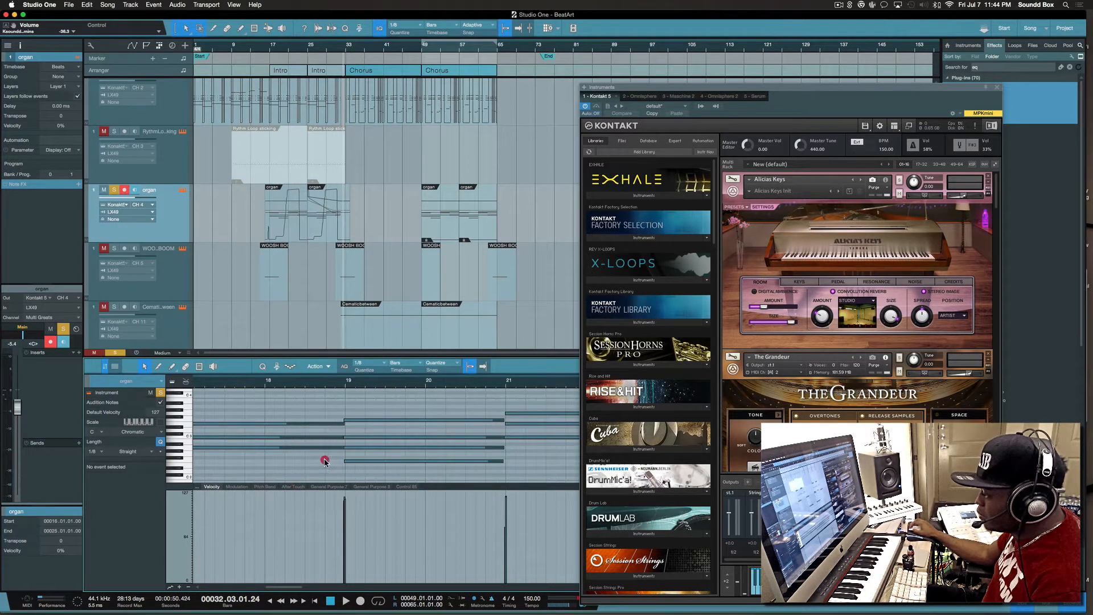
drag(324, 461, 468, 453)
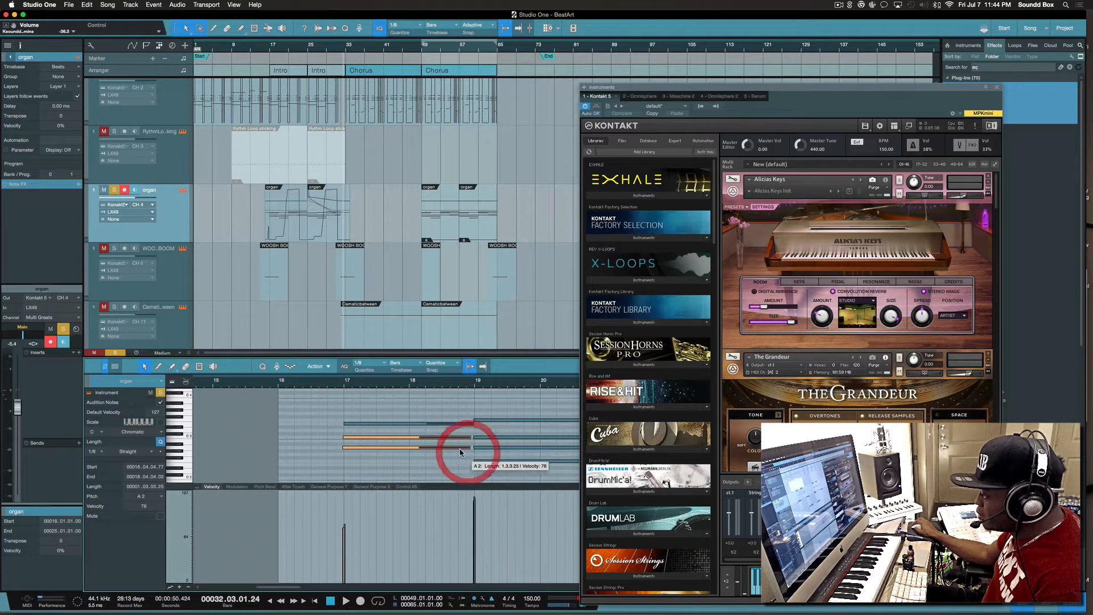
scroll(468, 453, right, 5)
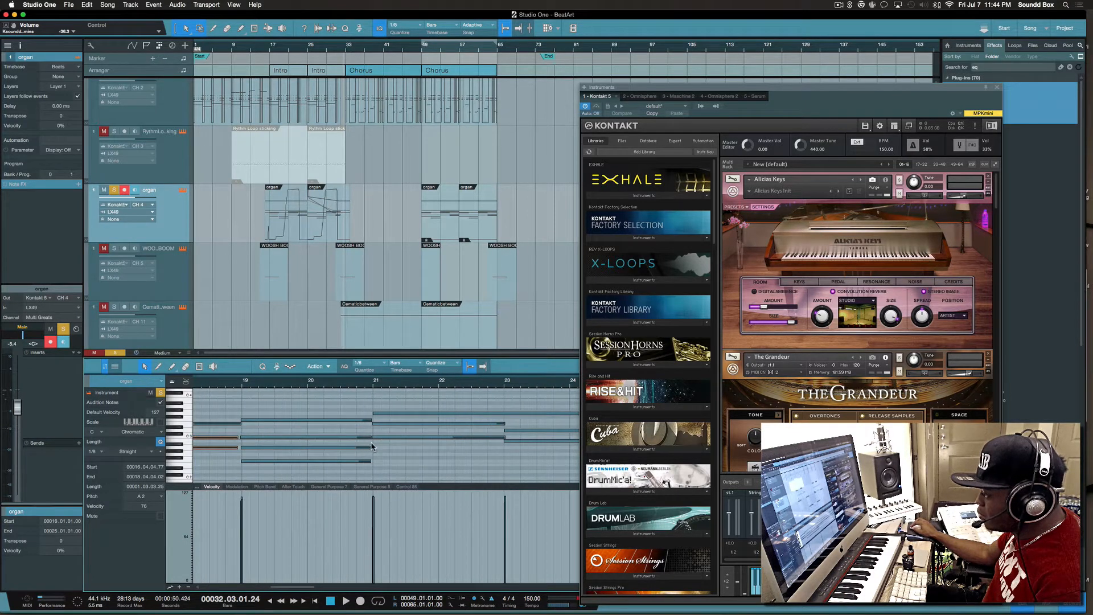
scroll(371, 442, right, 5)
scroll(371, 442, right, 4)
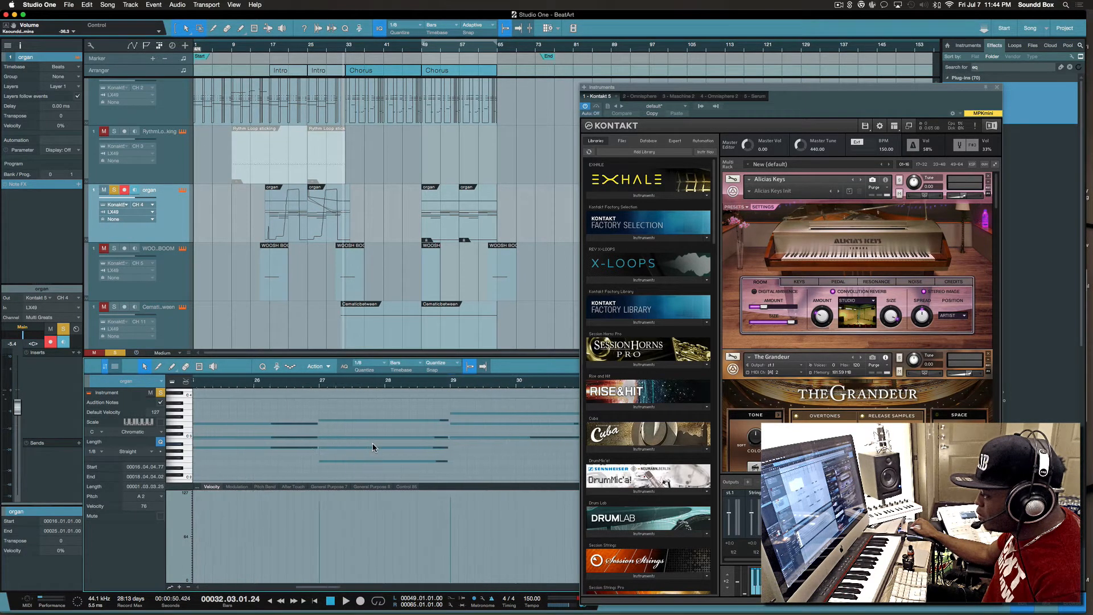
scroll(372, 443, left, 5)
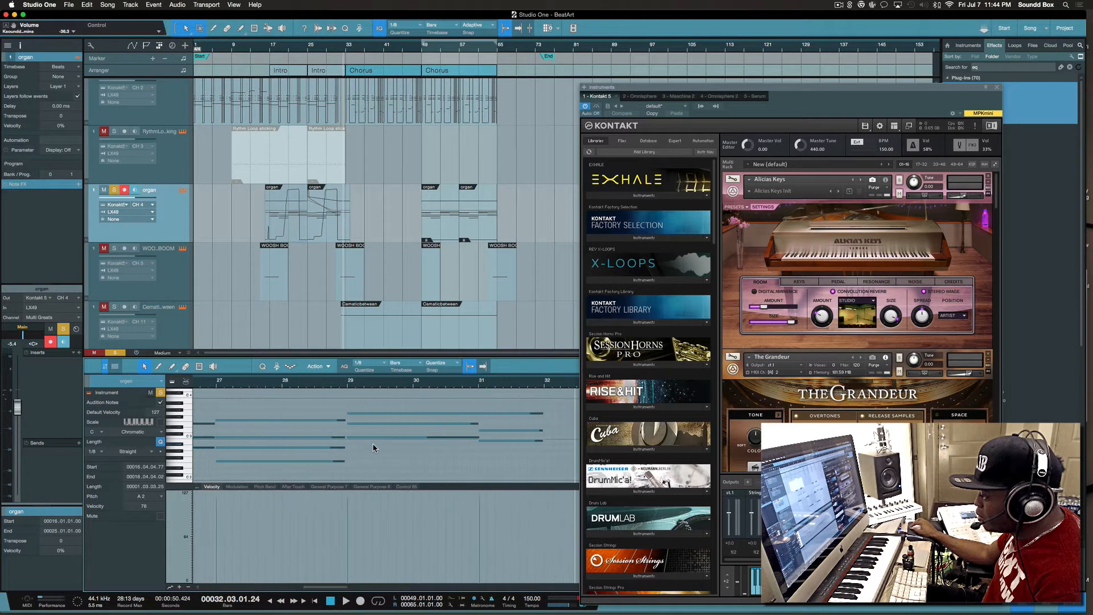
Step: Play the soloed organ part from shortly before the first Intro section, with its opening chords in view
click(251, 52)
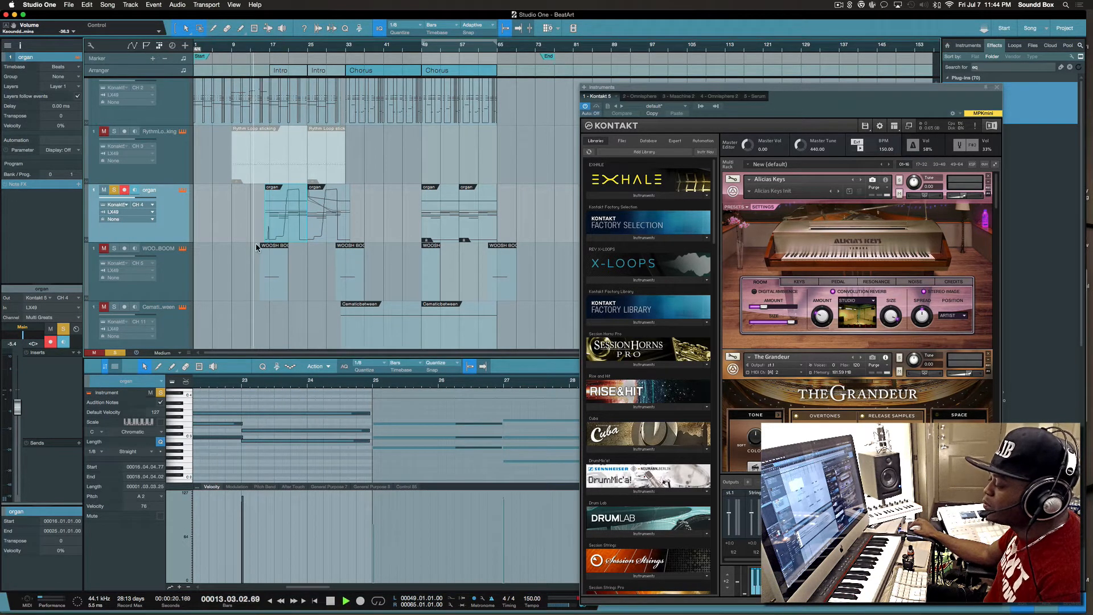
scroll(249, 455, left, 6)
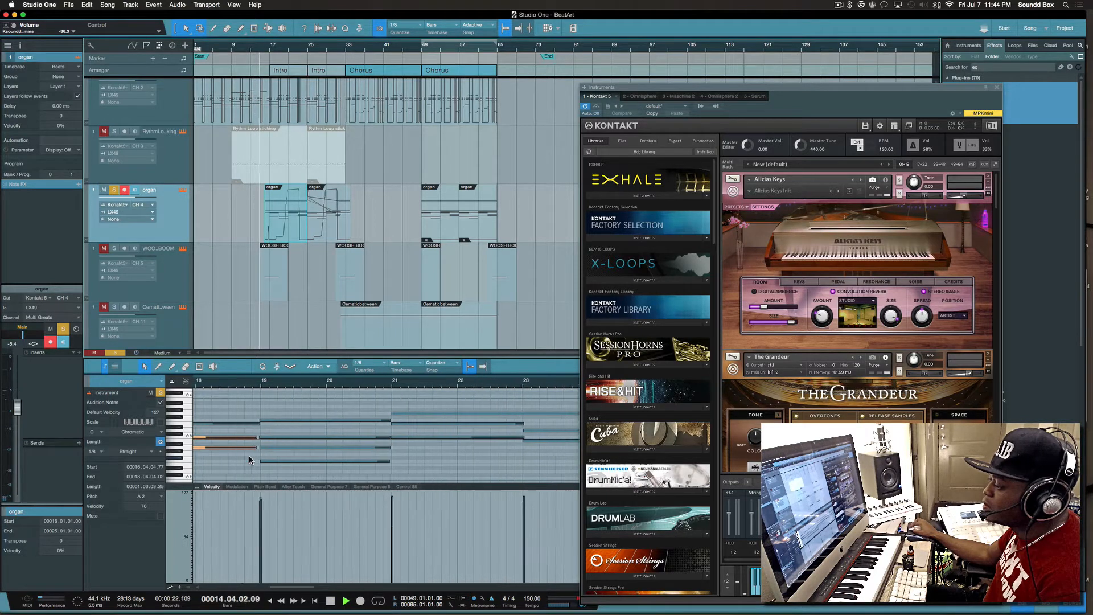
scroll(249, 459, left, 1)
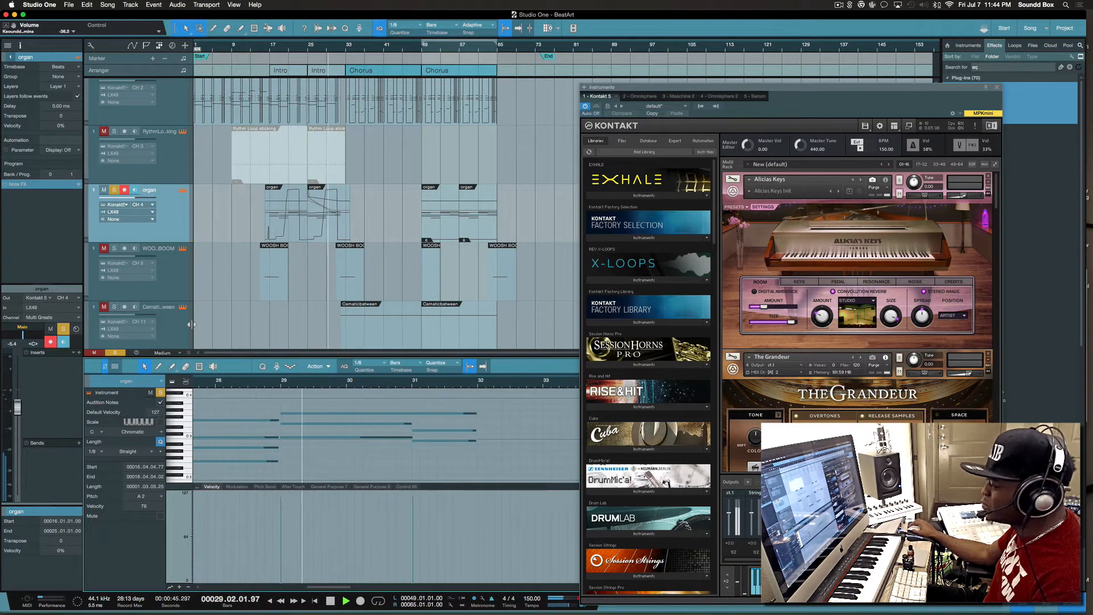
Step: Browse the drum and string tracks, stop playback and clear the solo on all tracks
scroll(261, 282, down, 8)
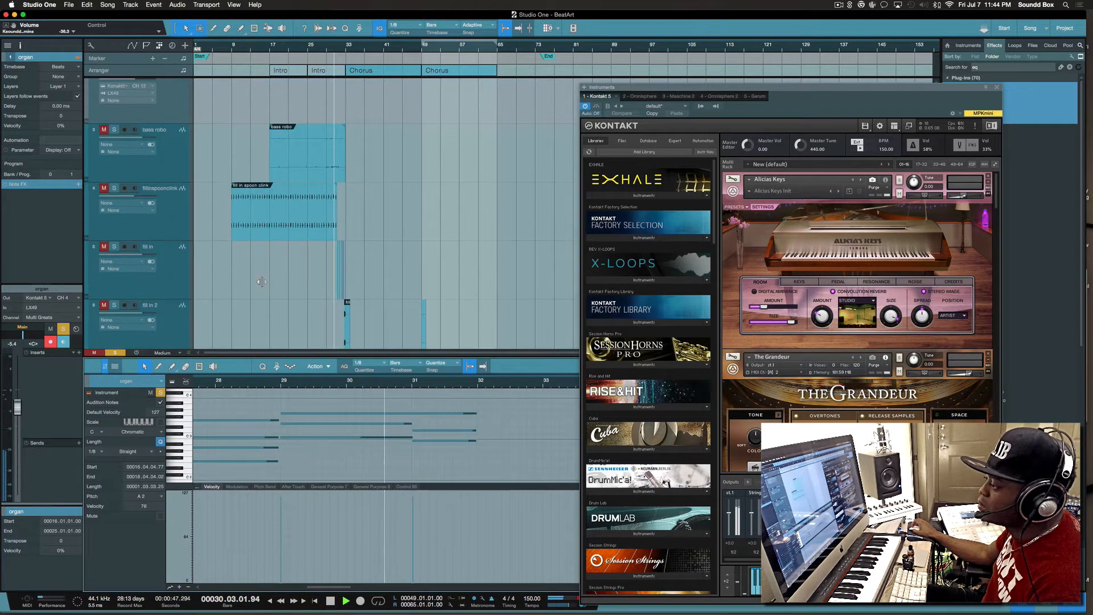
scroll(262, 282, down, 10)
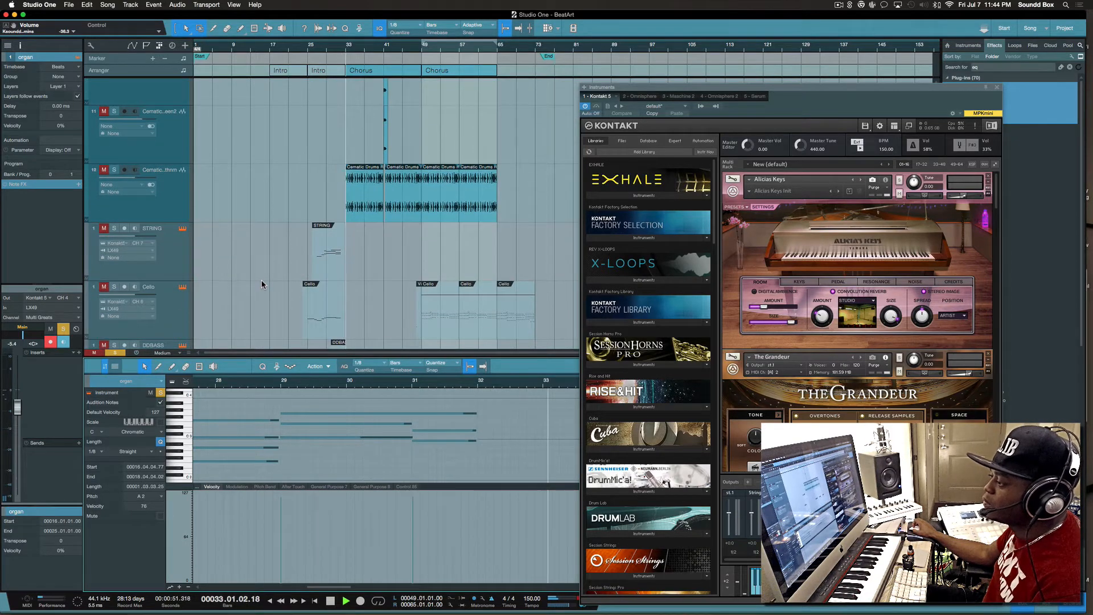
click(261, 279)
scroll(261, 279, up, 1)
scroll(261, 279, up, 1)
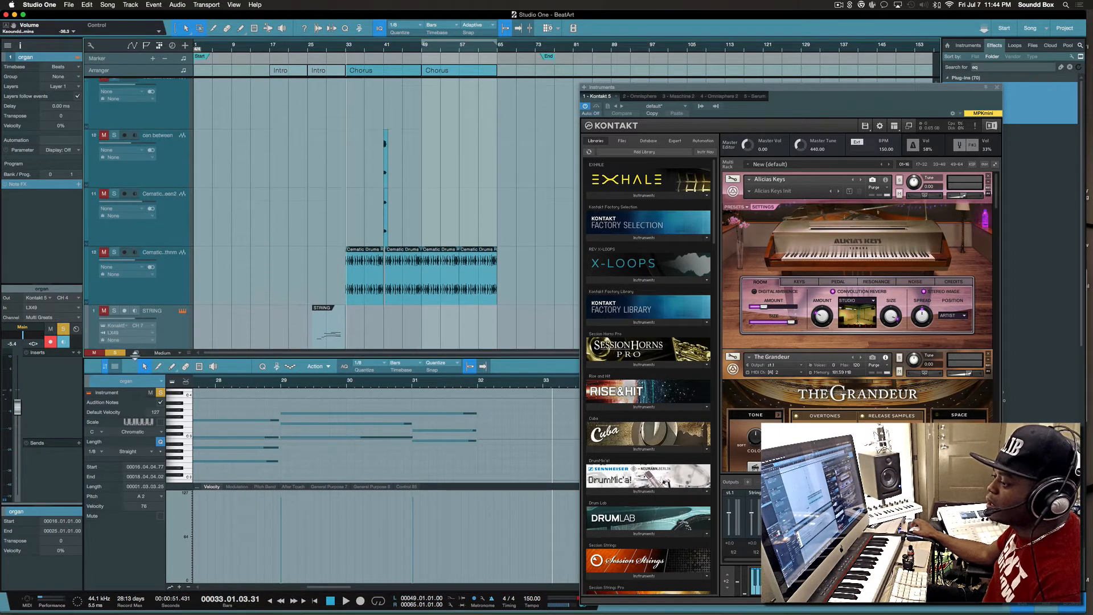
click(115, 352)
Step: Play the full arrangement from bar 14 and bring the organ and neighbouring effect tracks into view
click(256, 46)
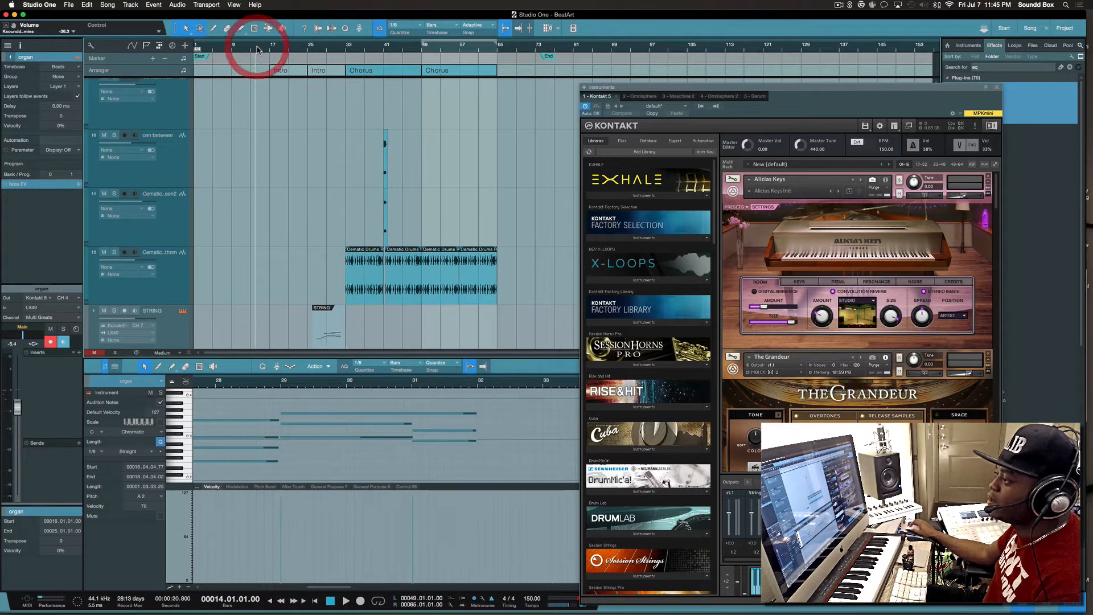
key(space)
scroll(283, 172, up, 8)
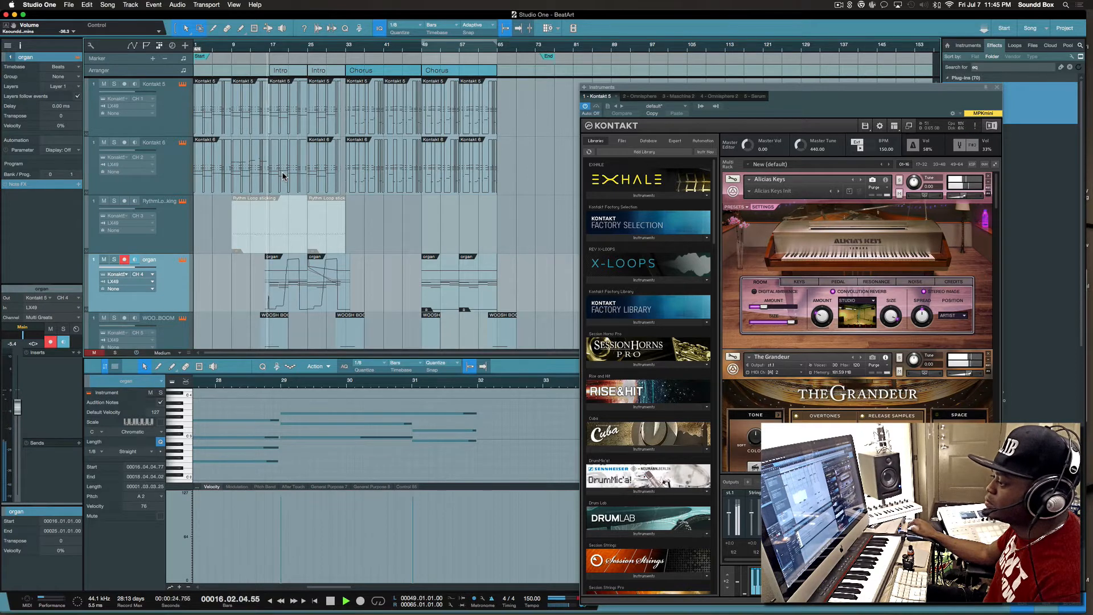
scroll(251, 241, down, 1)
scroll(251, 241, down, 2)
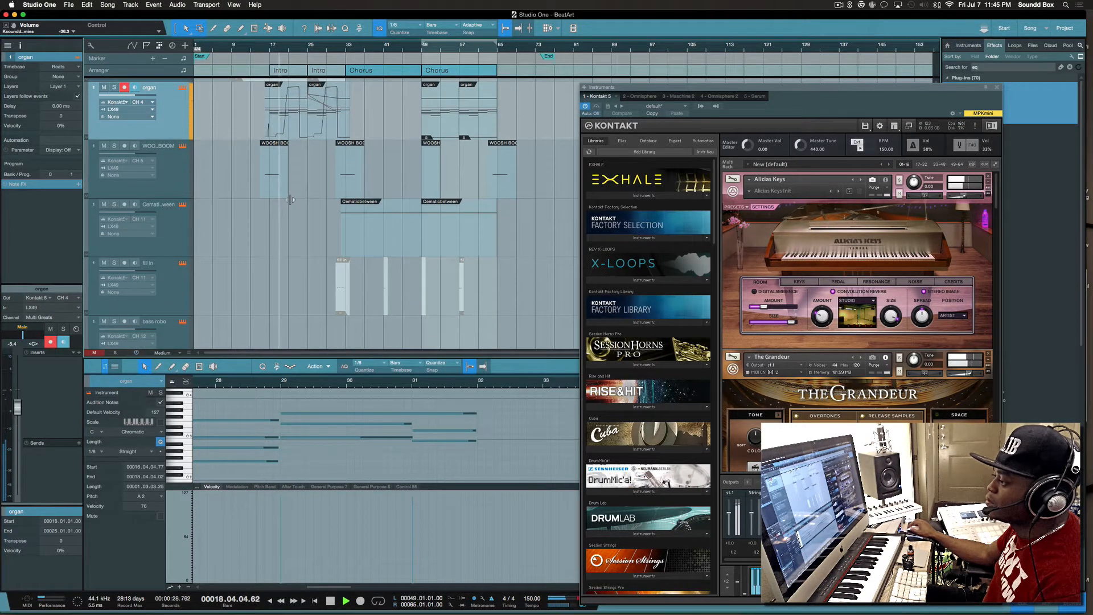
Step: Audition the bass robo audio track soloed while browsing the Kontakt rack down to the LPS 13 C#1 Basic patch, then clear the solo
scroll(290, 199, down, 4)
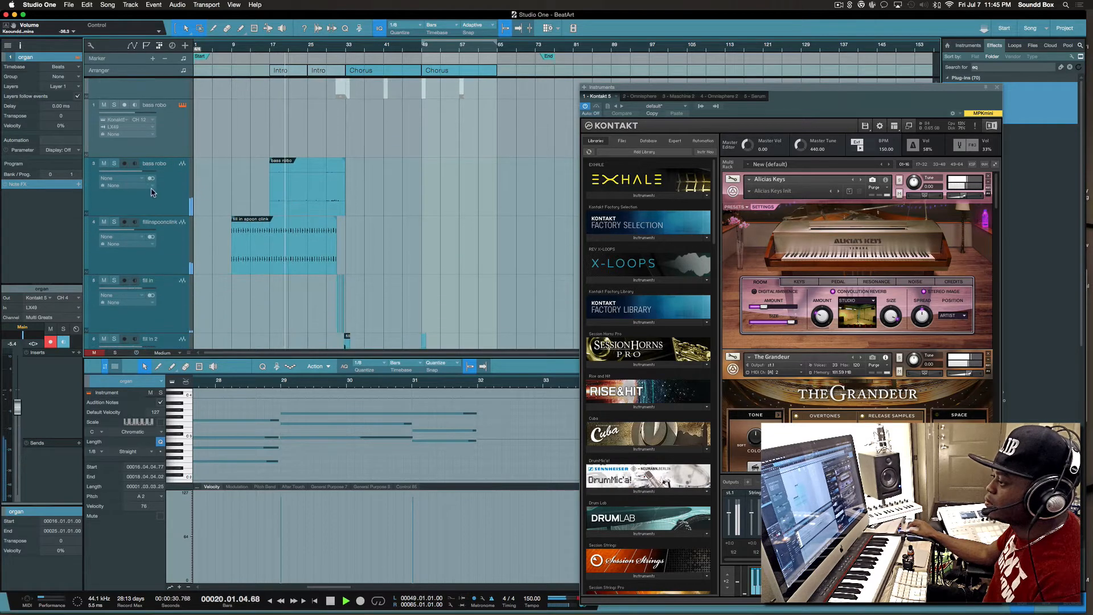
click(115, 164)
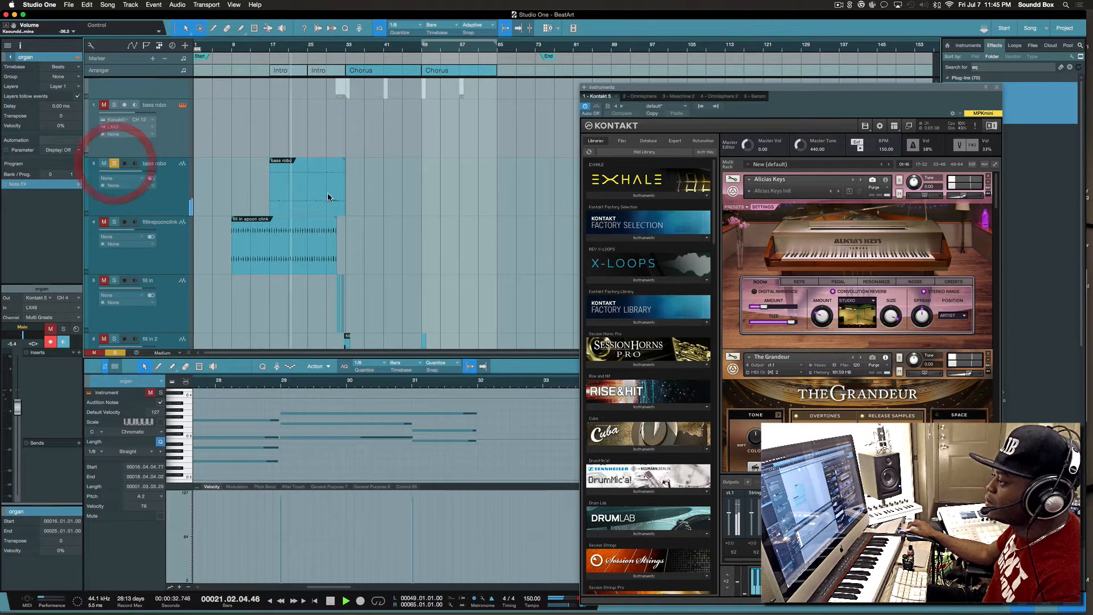
click(317, 206)
scroll(909, 401, down, 10)
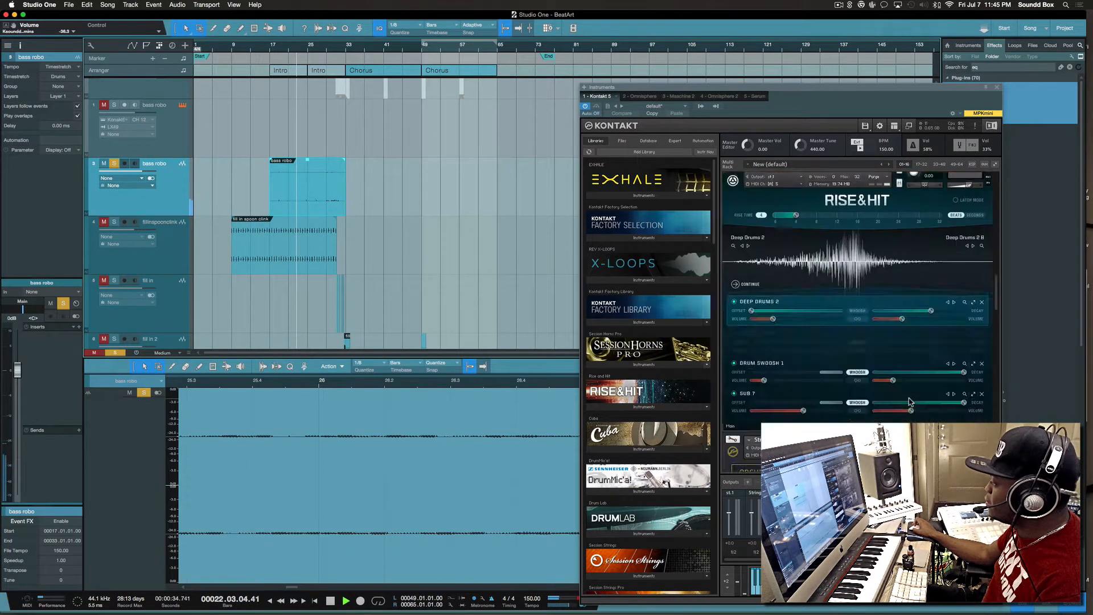
scroll(909, 401, down, 10)
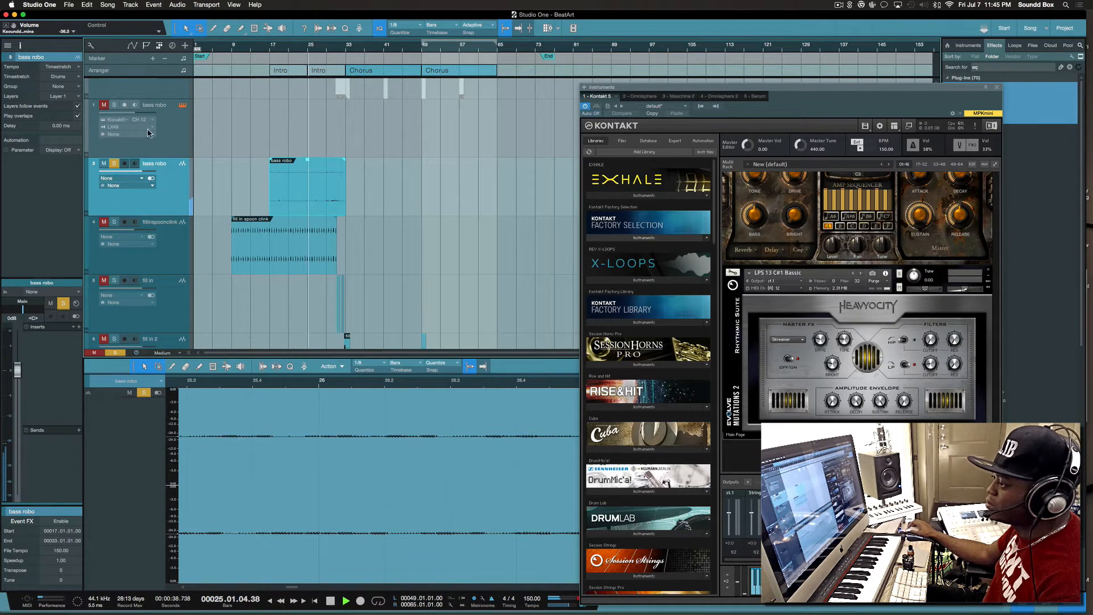
click(117, 165)
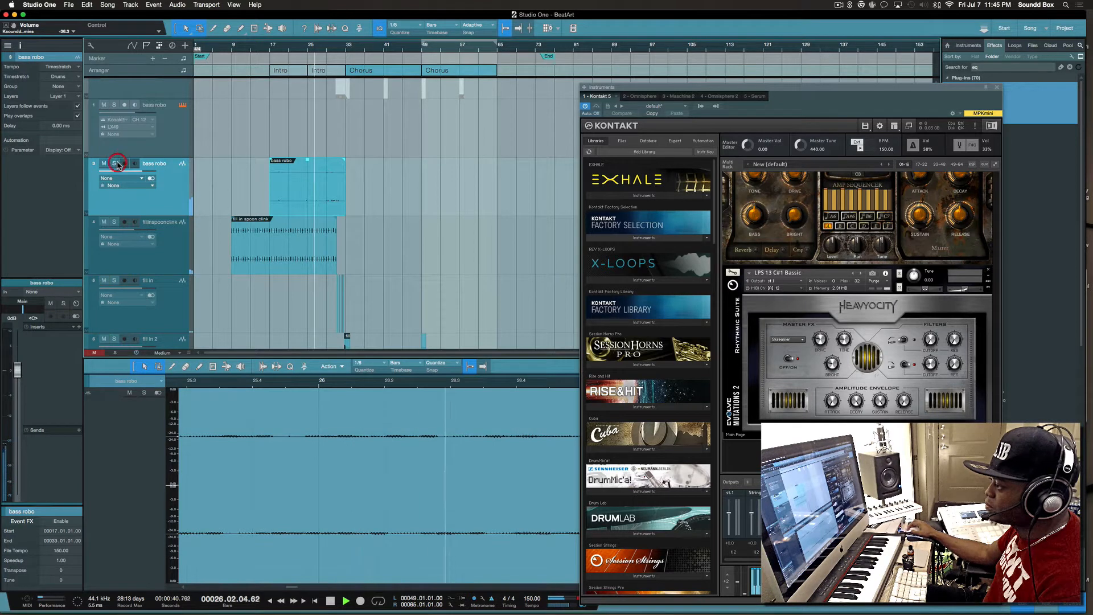
Step: Briefly solo the spoon clink fill-in track and return it to the full mix
scroll(201, 207, down, 2)
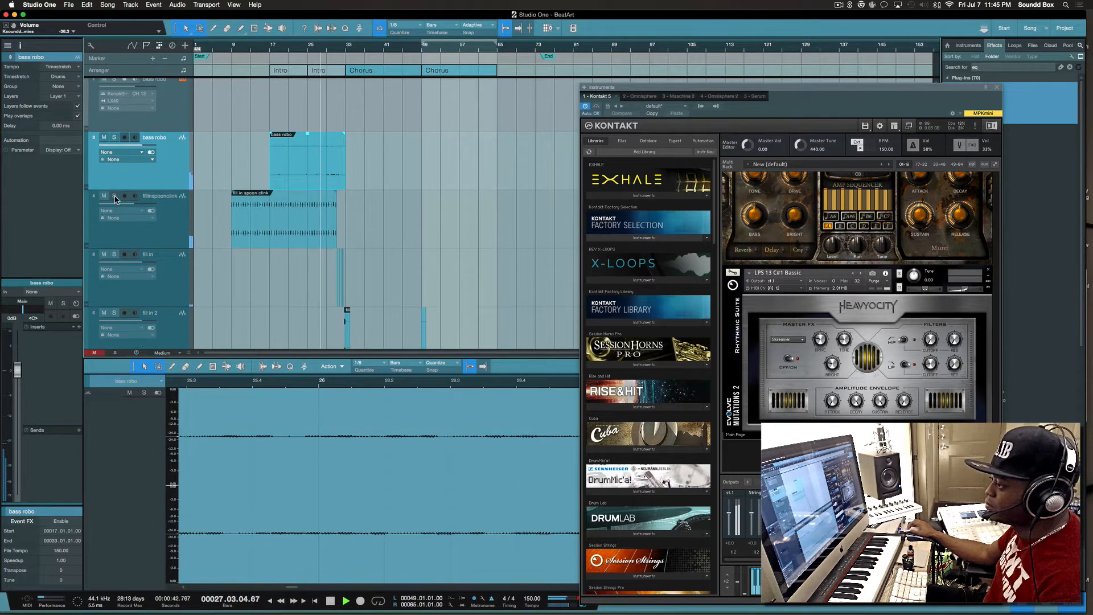
click(114, 197)
click(115, 197)
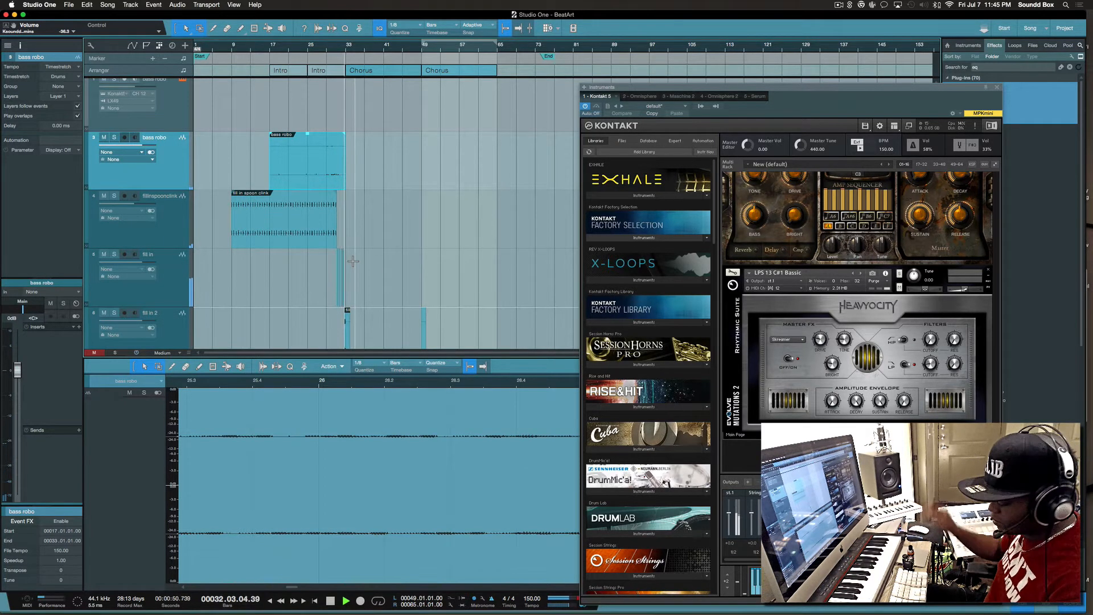
Step: Examine the fill-in clips just before the first Chorus up close and play them in the mix from about bar 31
key(e)
key(e)
key(e)
key(e)
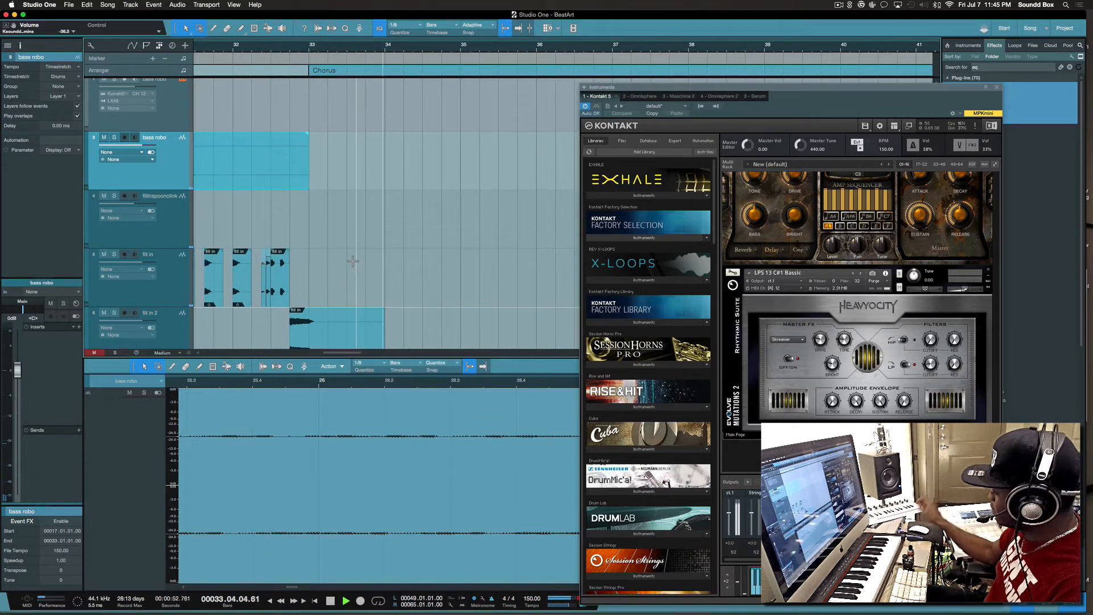
scroll(353, 261, left, 4)
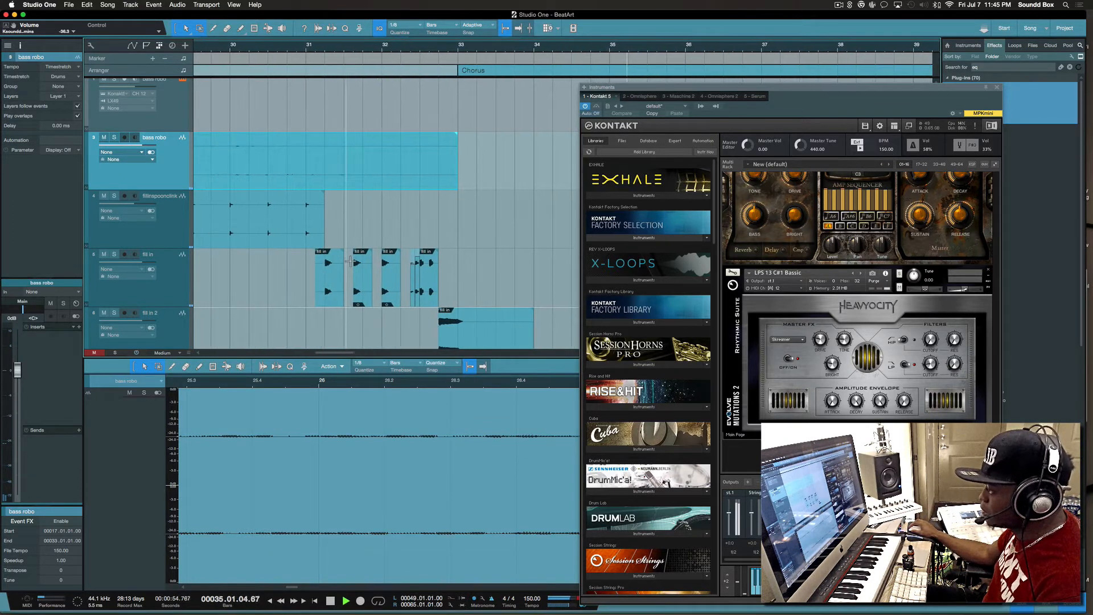
scroll(350, 262, right, 1)
key(space)
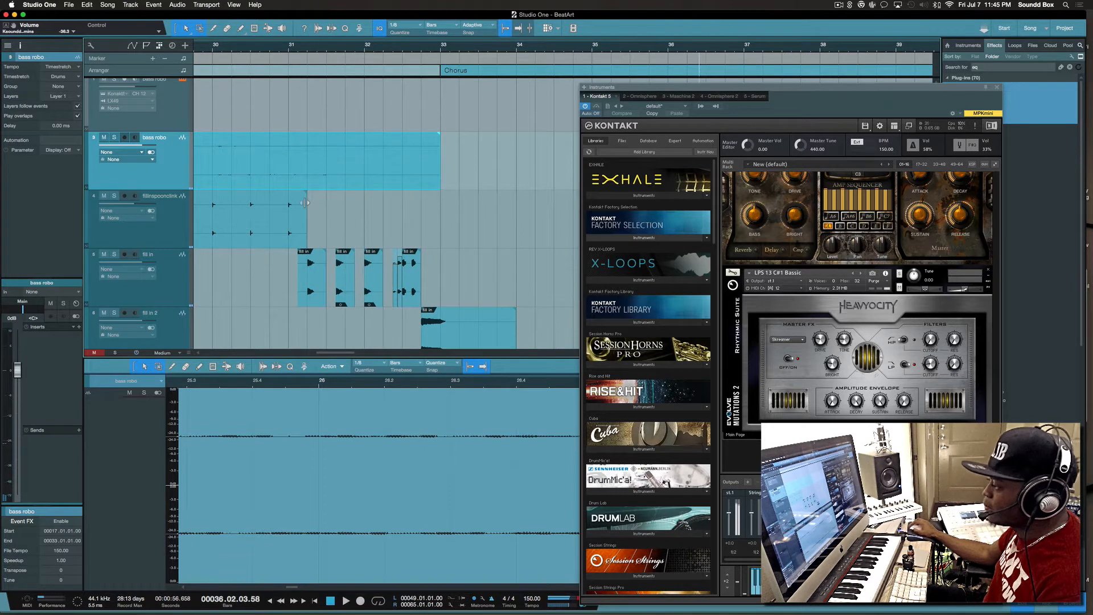
click(277, 50)
key(space)
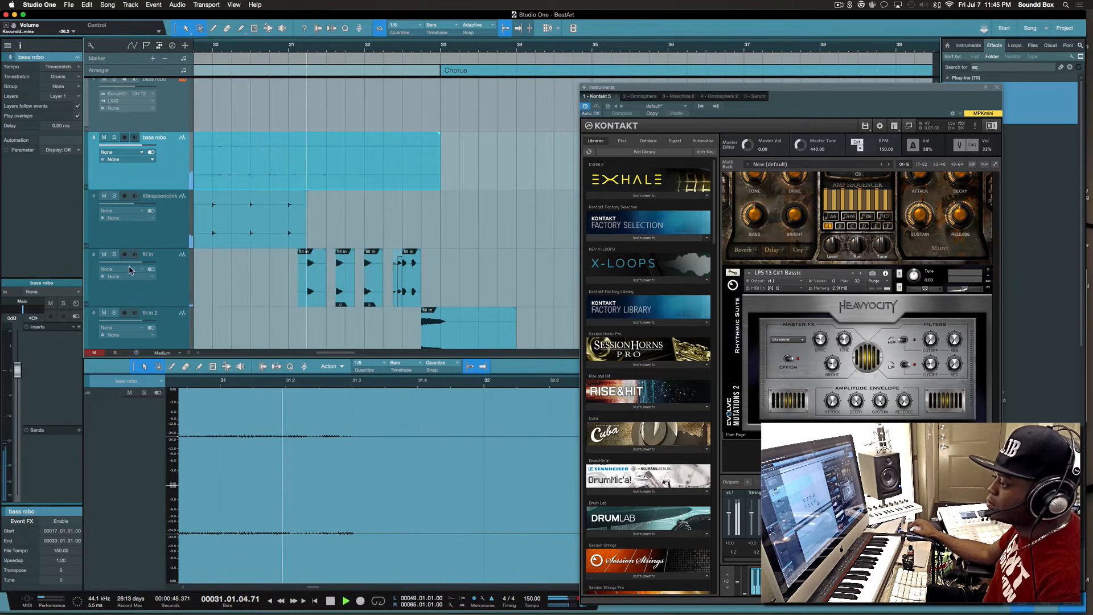
key(space)
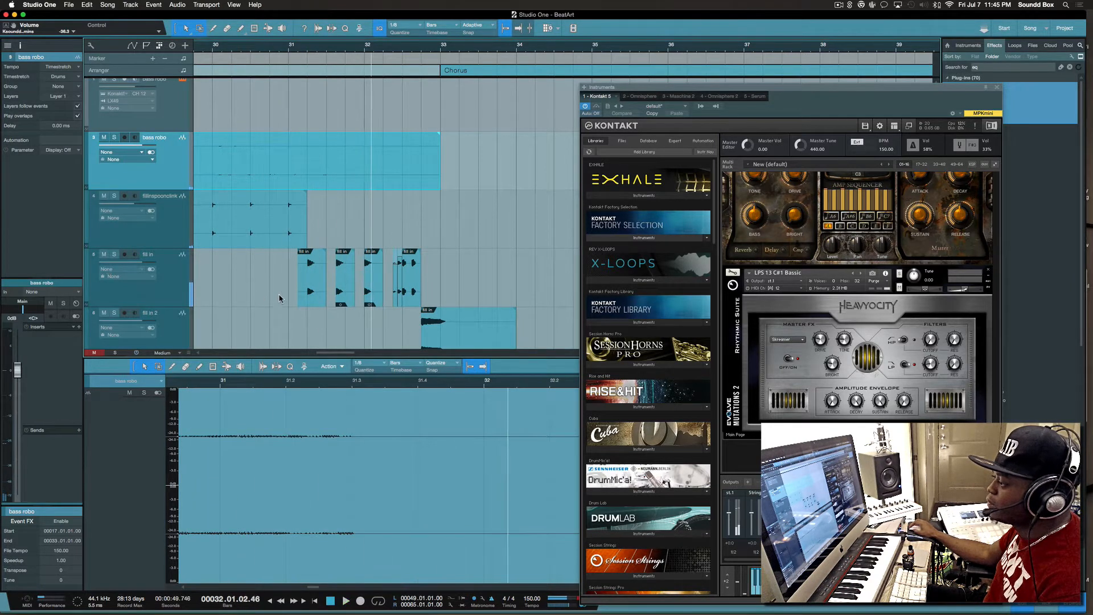
Step: Check the transpose settings of the first three clips on the fill in track, one after another
click(315, 287)
right_click(325, 284)
click(312, 284)
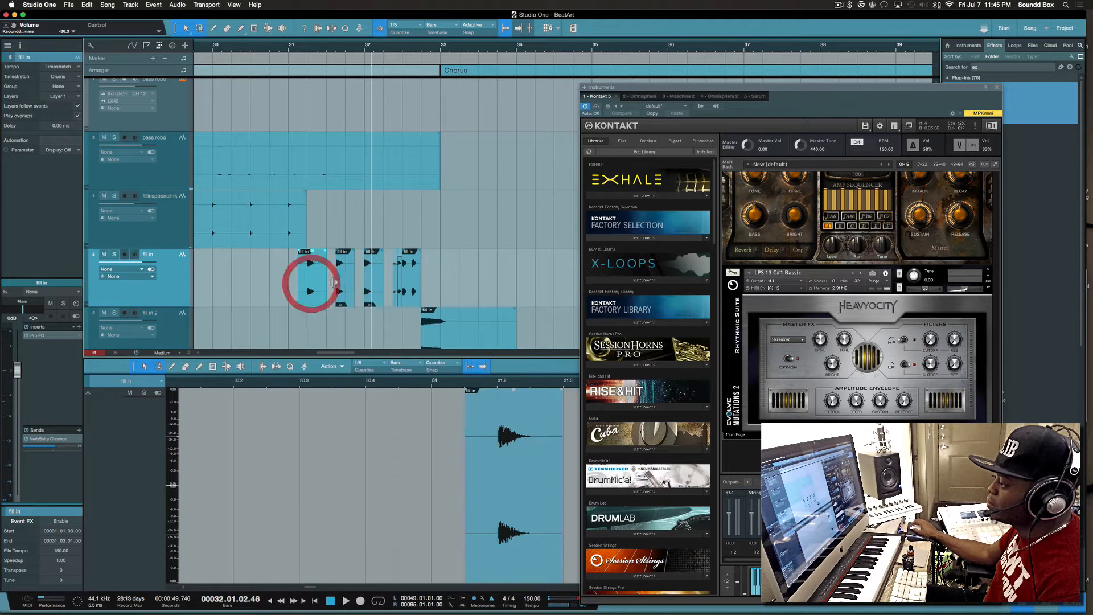
right_click(318, 276)
click(343, 266)
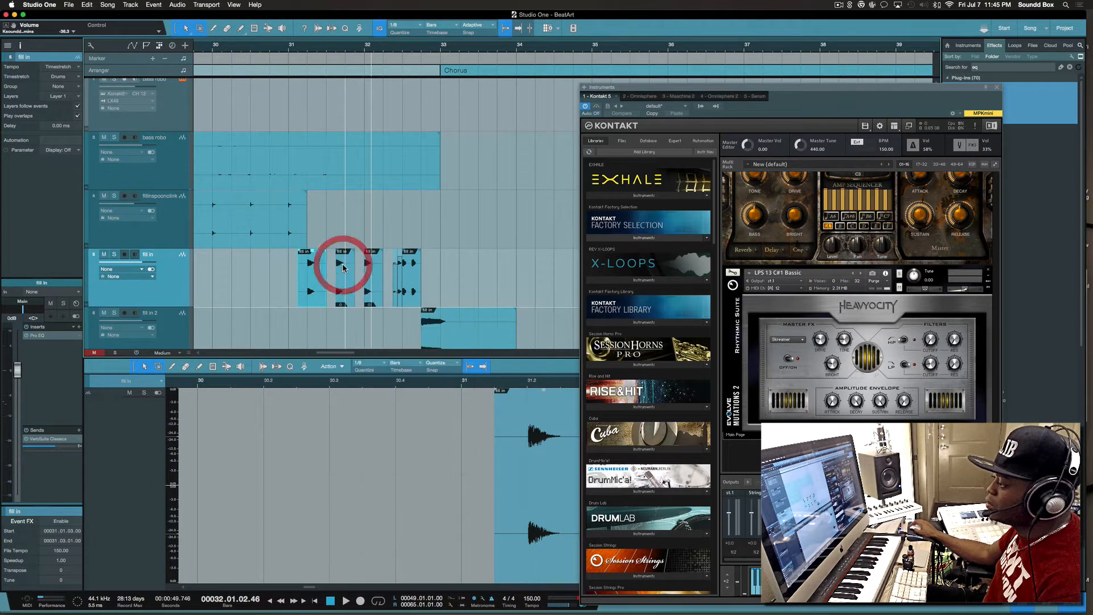
right_click(343, 268)
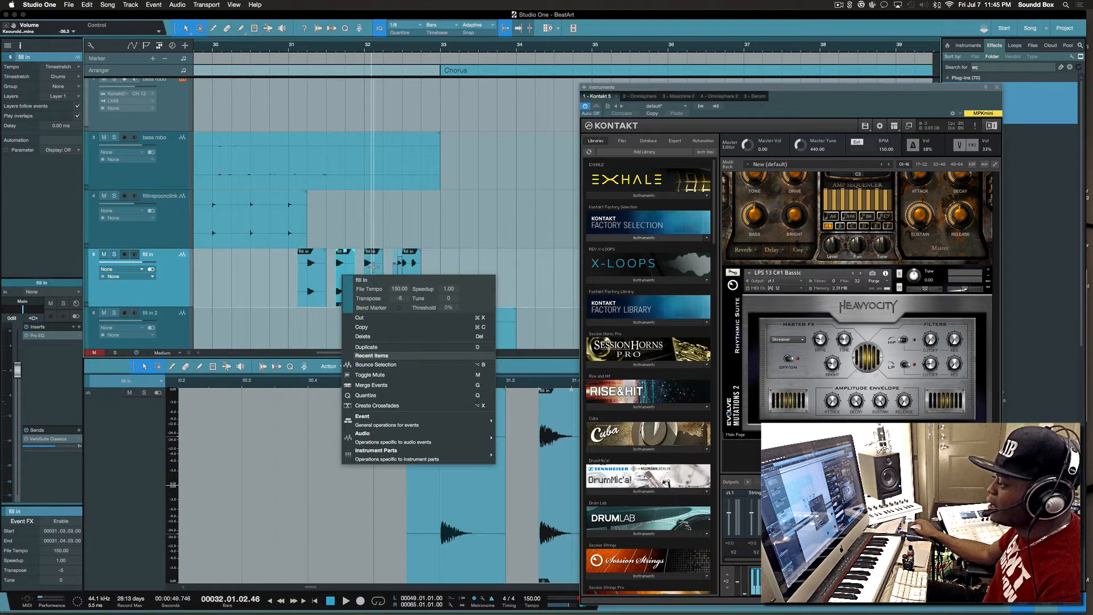
click(367, 262)
right_click(376, 273)
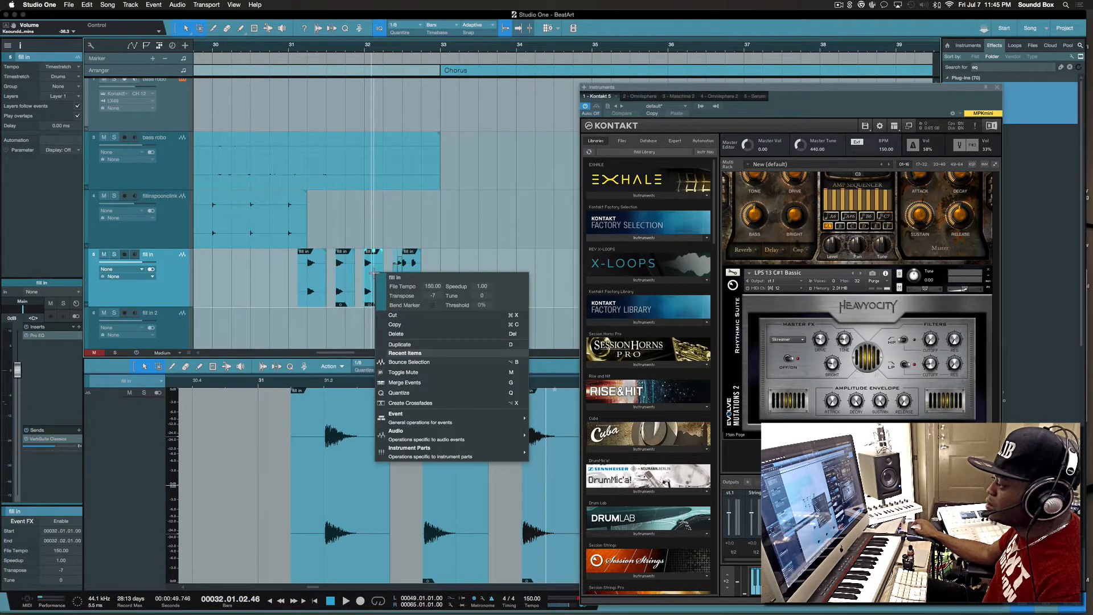
scroll(359, 276, right, 3)
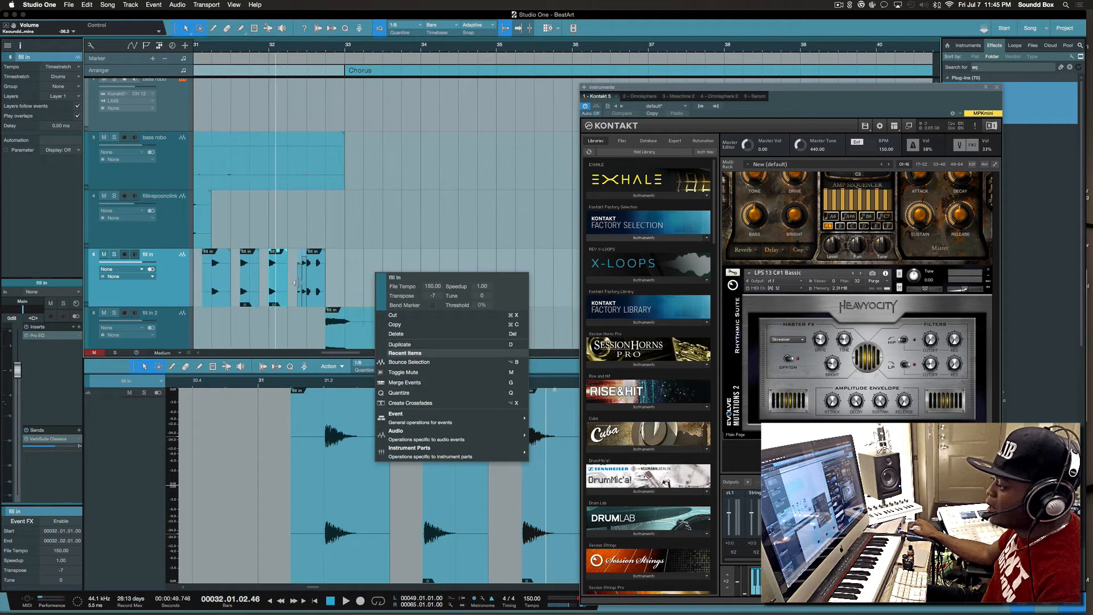
click(296, 283)
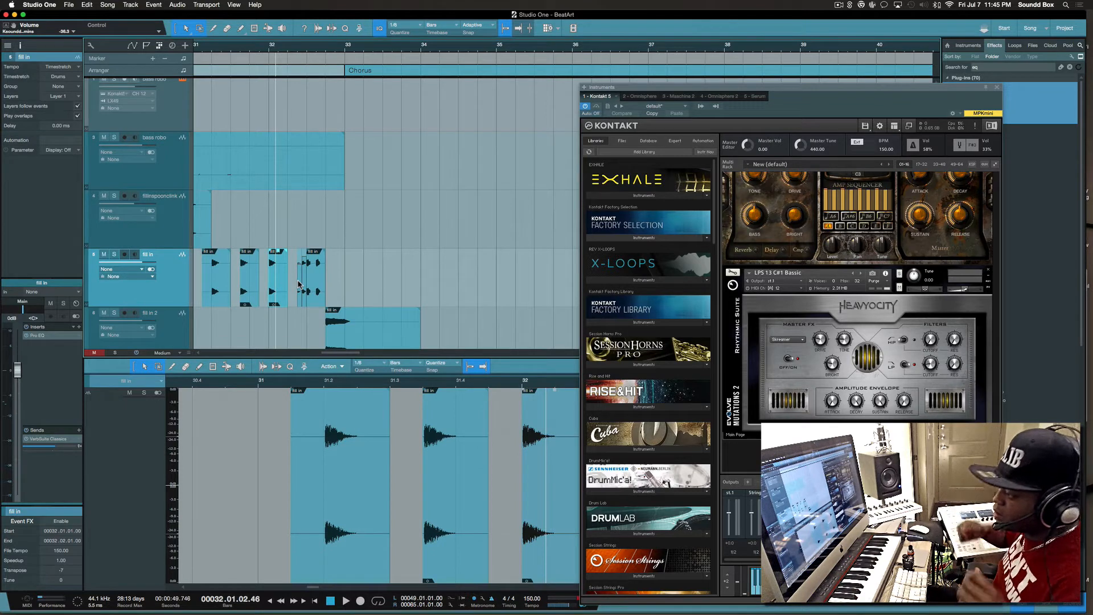
Step: Examine the short clips at the end of the fill in track up close, selecting each of the three in turn
key(e)
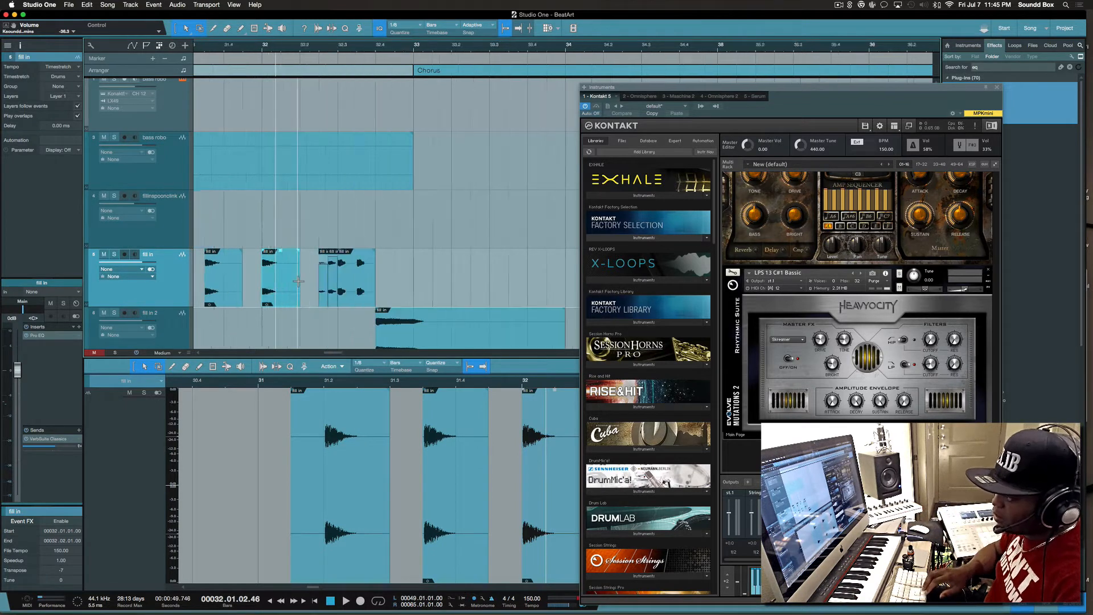
key(e)
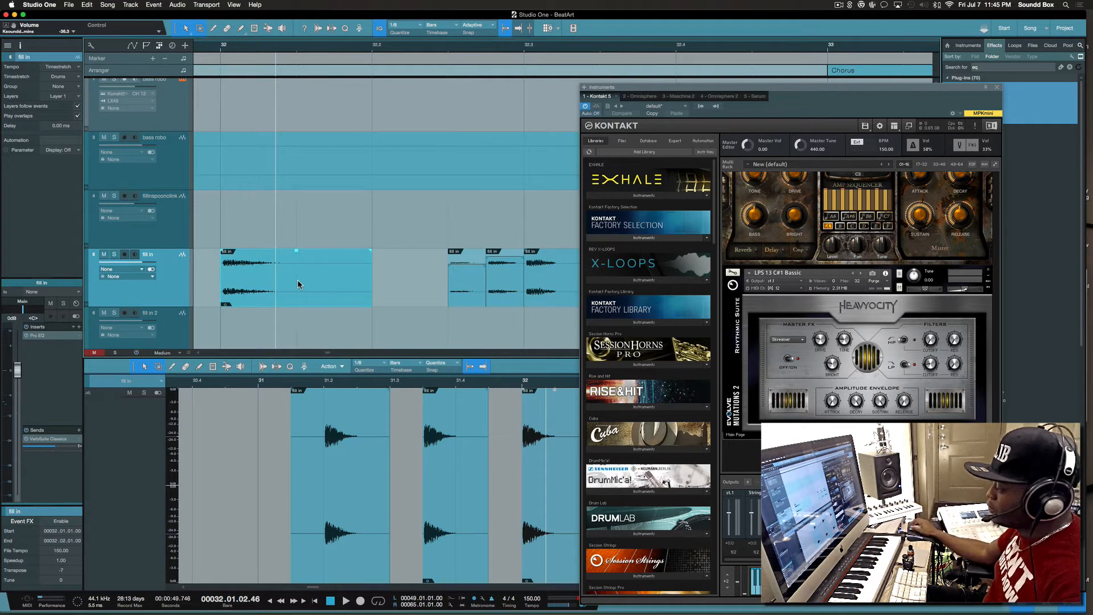
scroll(298, 283, right, 5)
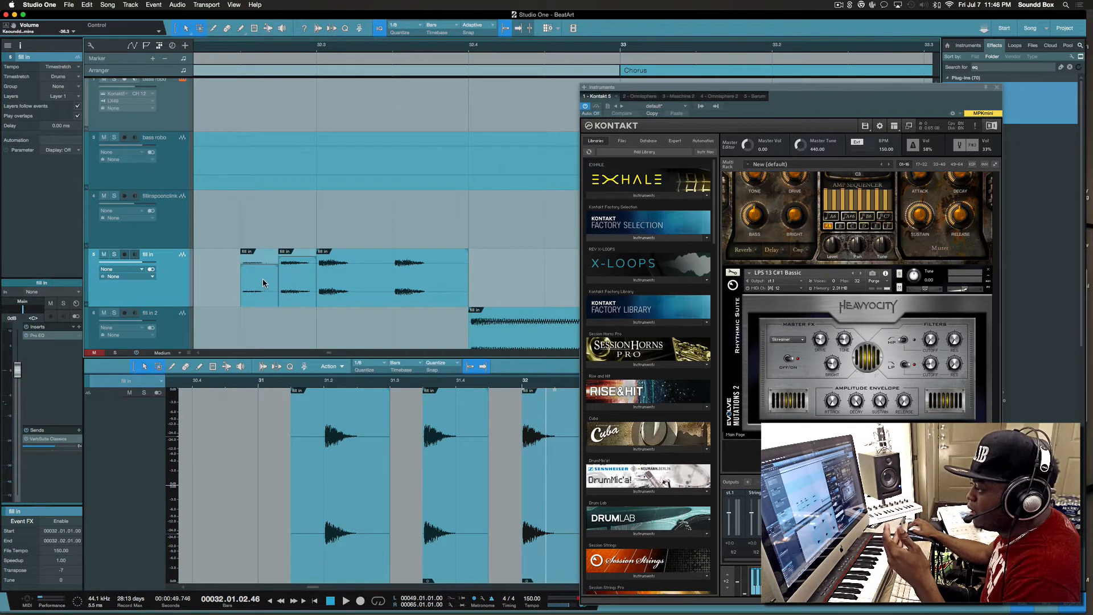
click(263, 279)
click(294, 279)
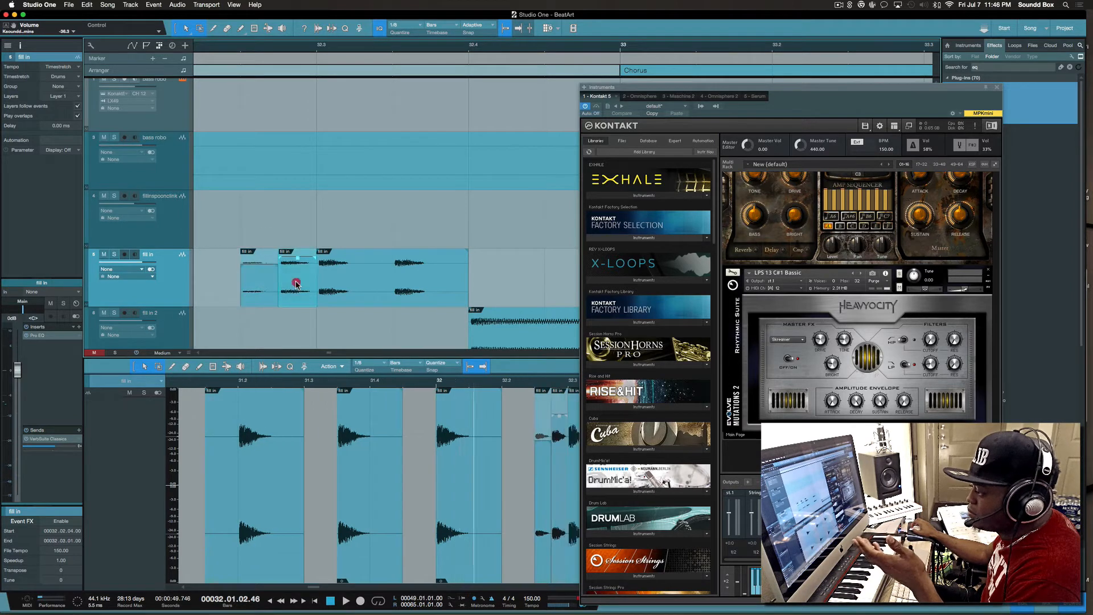
click(339, 283)
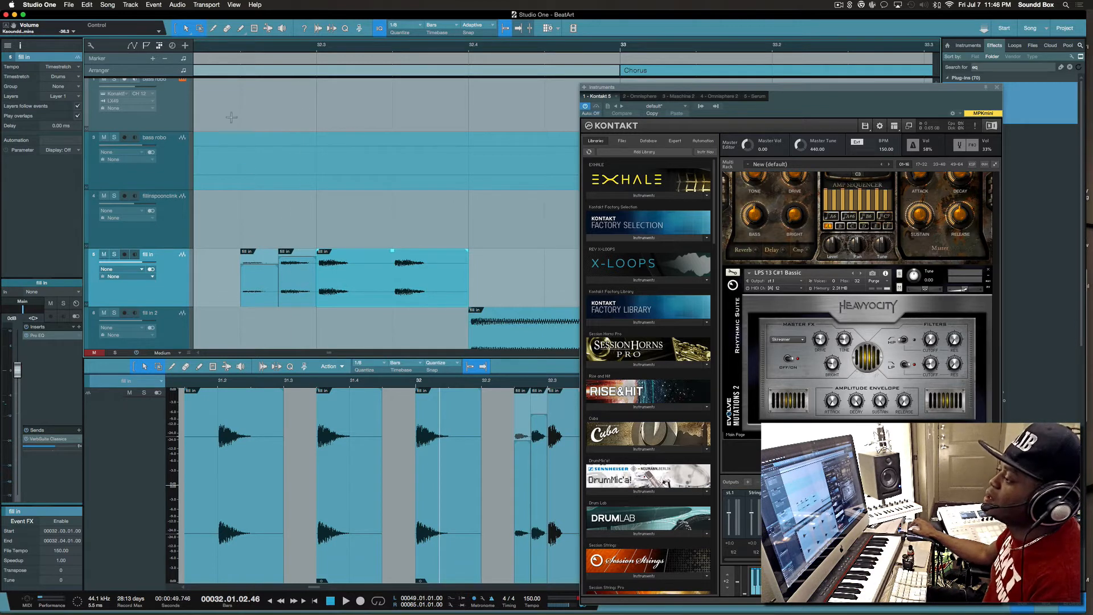
Step: Play the mix from just before the last short fill-in clips and bring the whole fill and the tracks below it into view
click(210, 49)
key(space)
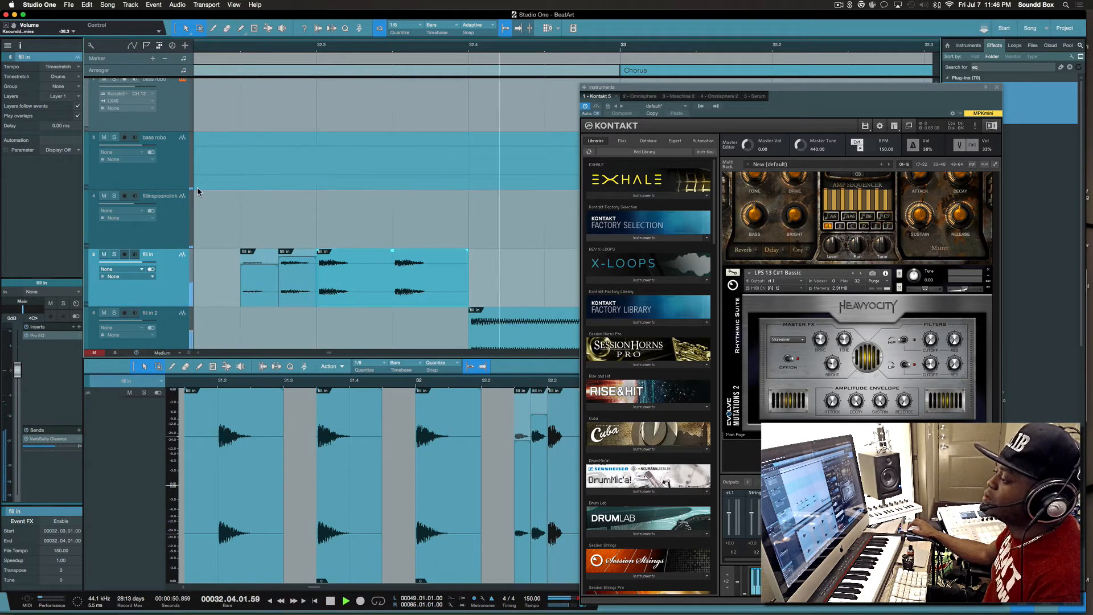
scroll(197, 186, down, 3)
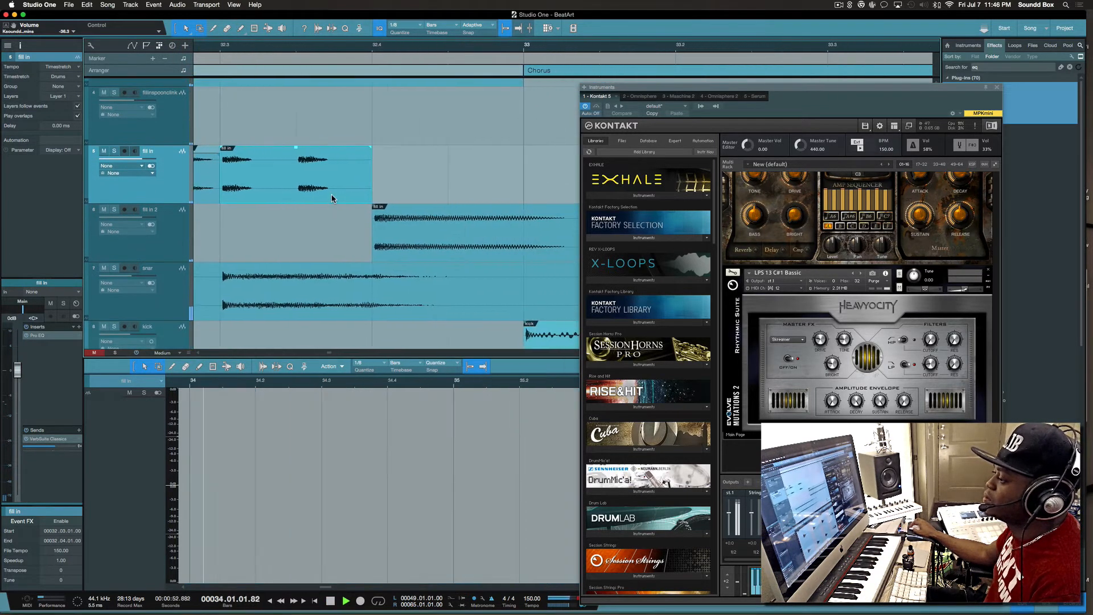
key(w)
key(w)
key(w)
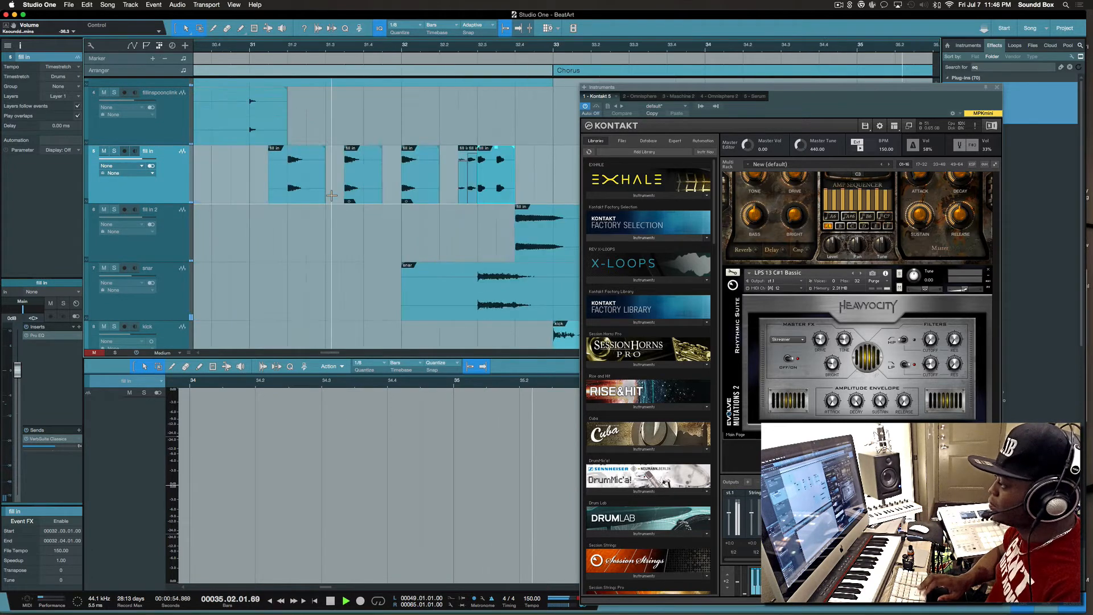
key(shift+w)
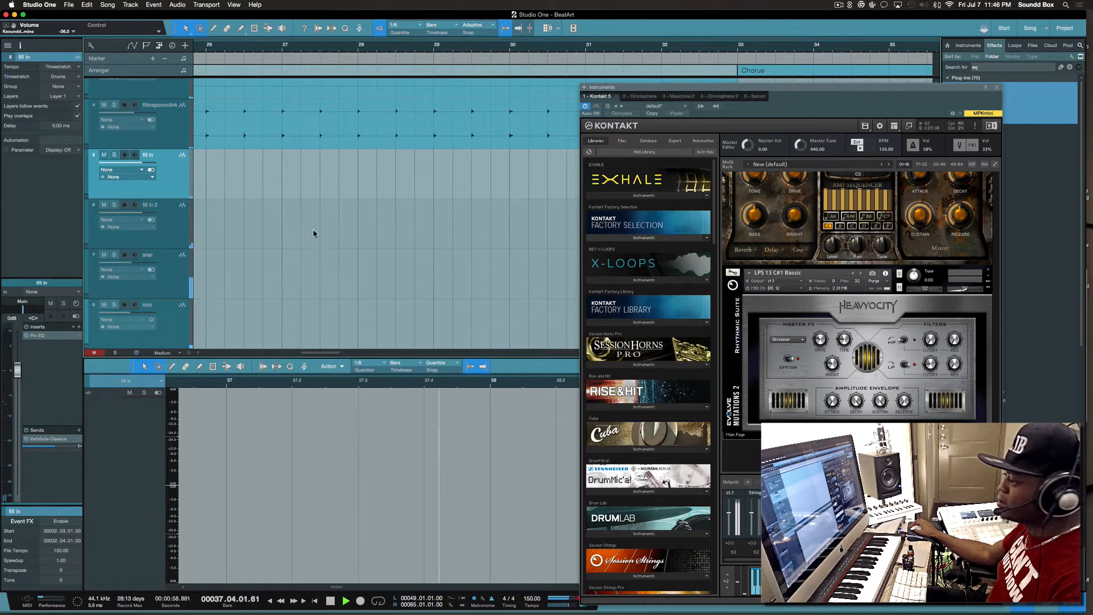
Step: Open the Maschine 2 track's instrument and fit Scenes 2 to 10 into its arranger overview
scroll(279, 233, down, 15)
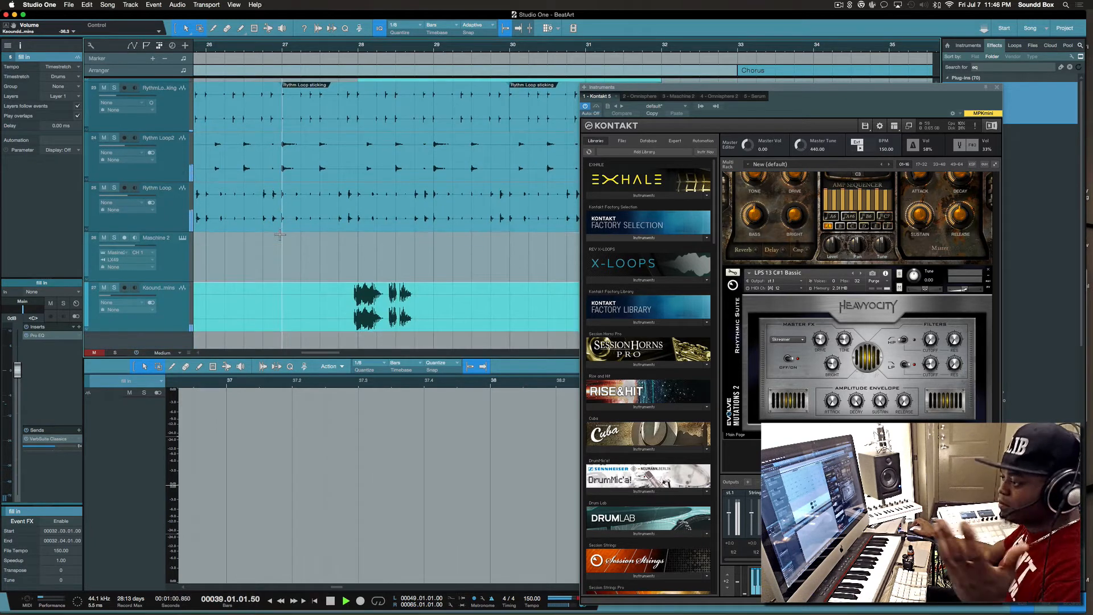
click(183, 238)
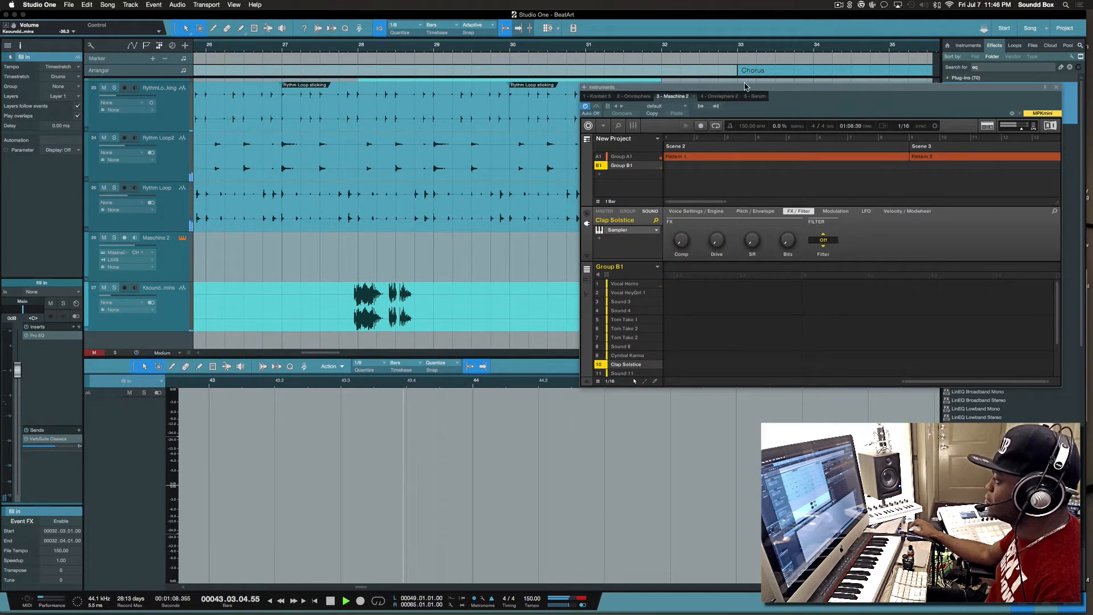
drag(745, 86, 678, 82)
drag(659, 198, 974, 201)
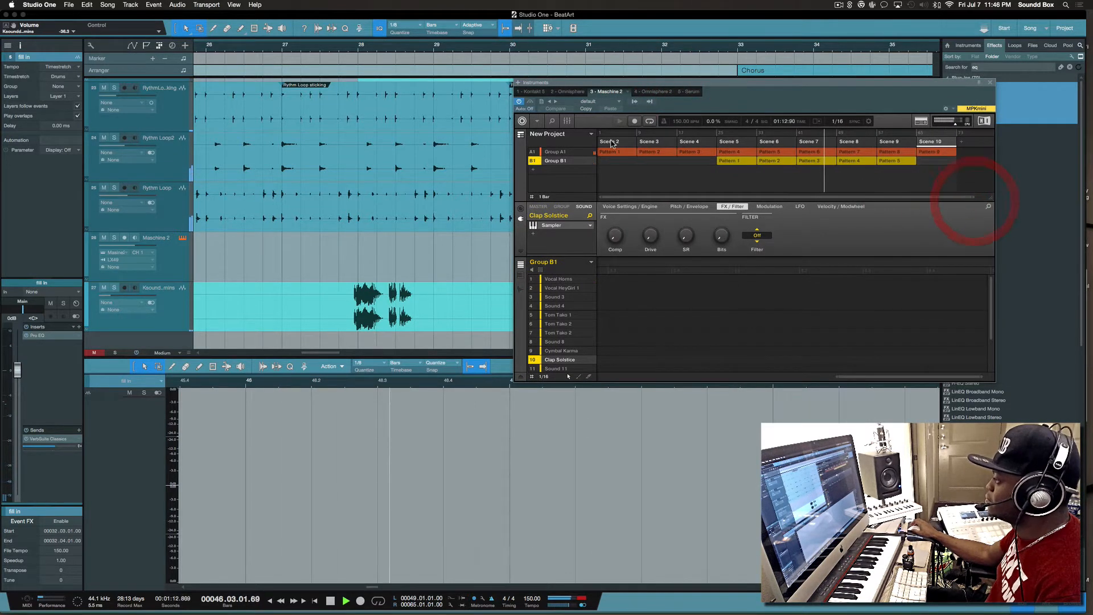
Step: Set the Maschine interface size to Large and move its window over the arrangement so it is fully in view
click(588, 136)
click(591, 134)
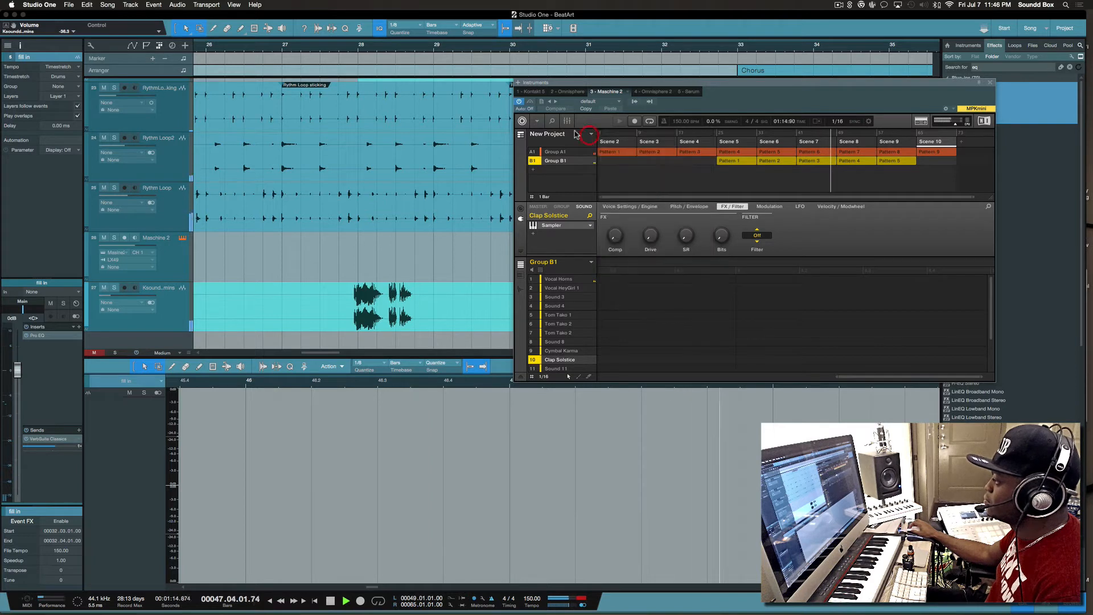
click(537, 123)
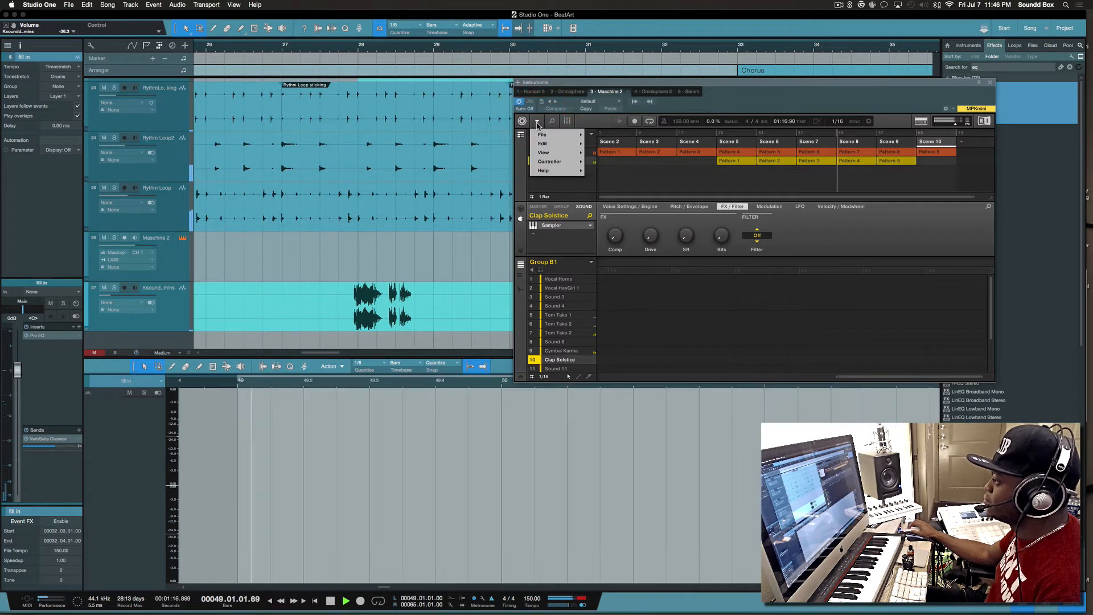
mouse_move(544, 153)
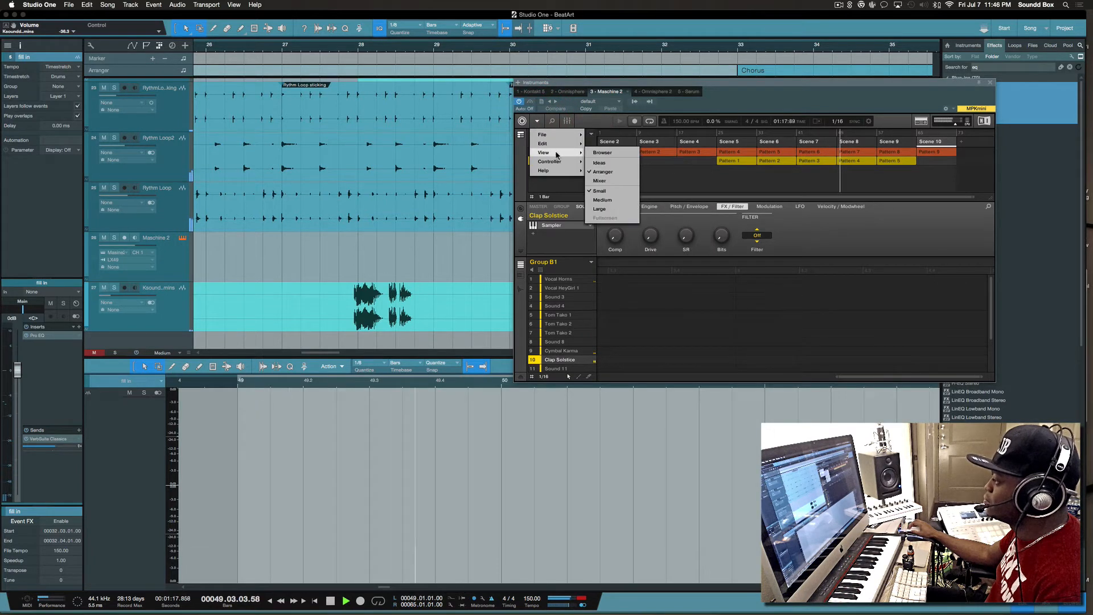
click(602, 209)
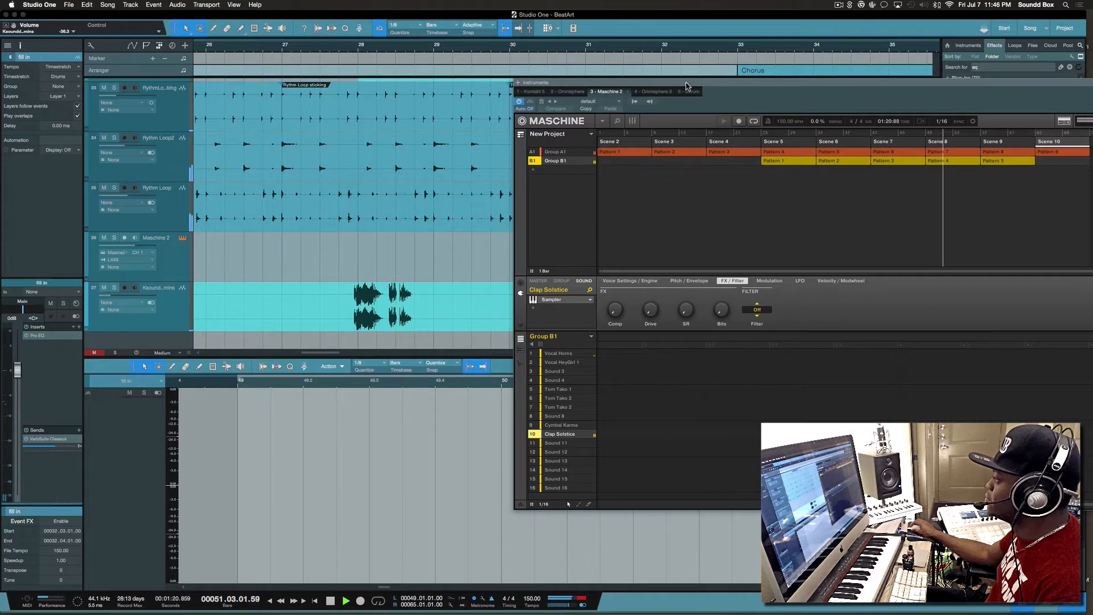
drag(687, 86, 343, 64)
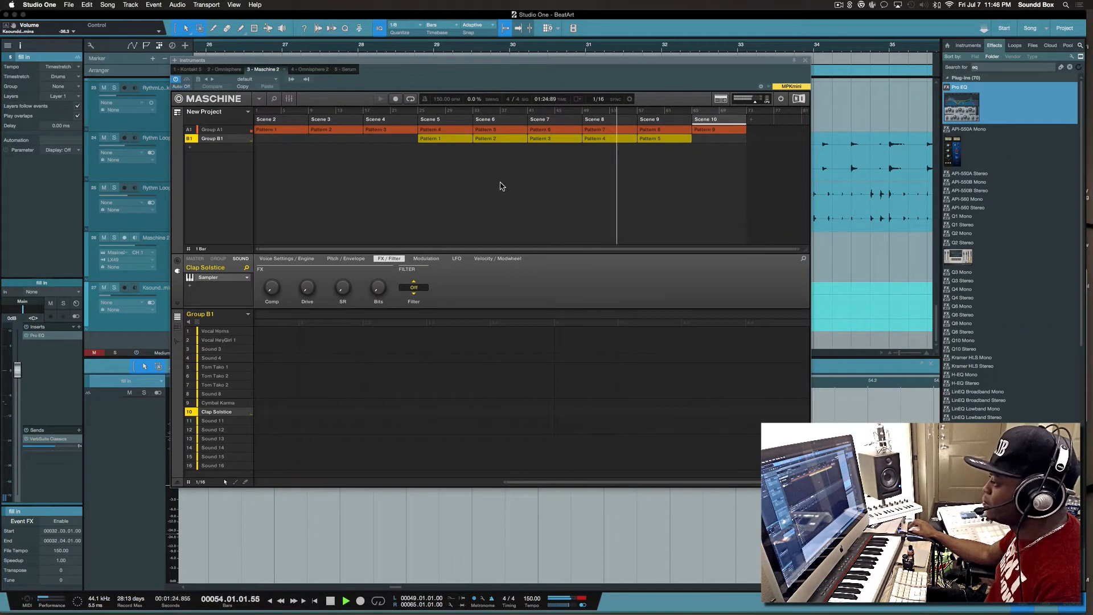
Step: Show the notes of Pattern 4 in Group B1 and Patterns 7 and 8 in Group A1, and close the Maschine window
click(604, 140)
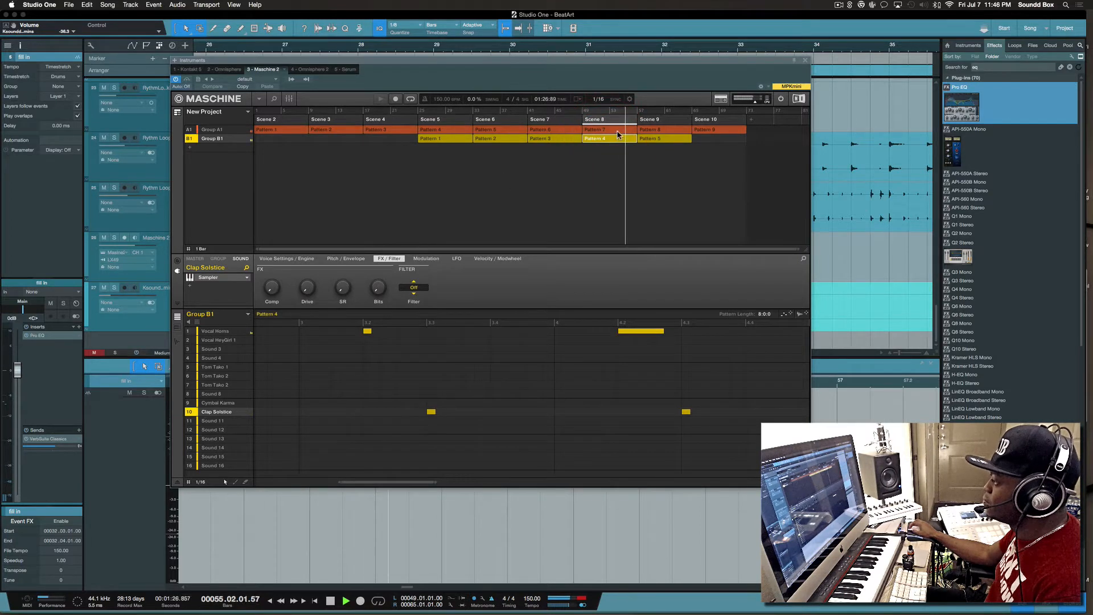
click(620, 130)
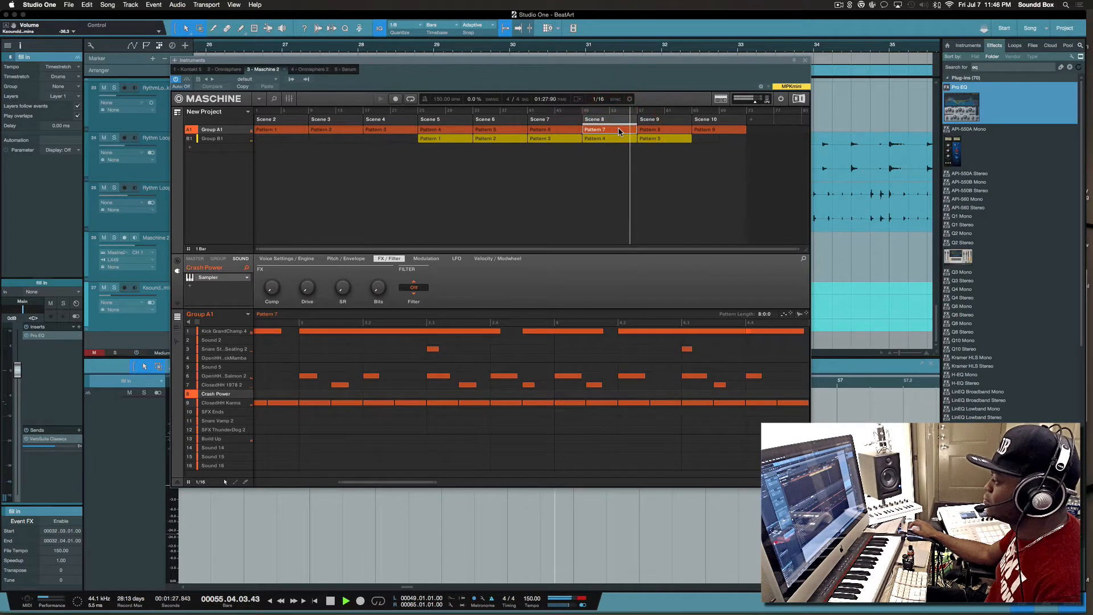
click(664, 130)
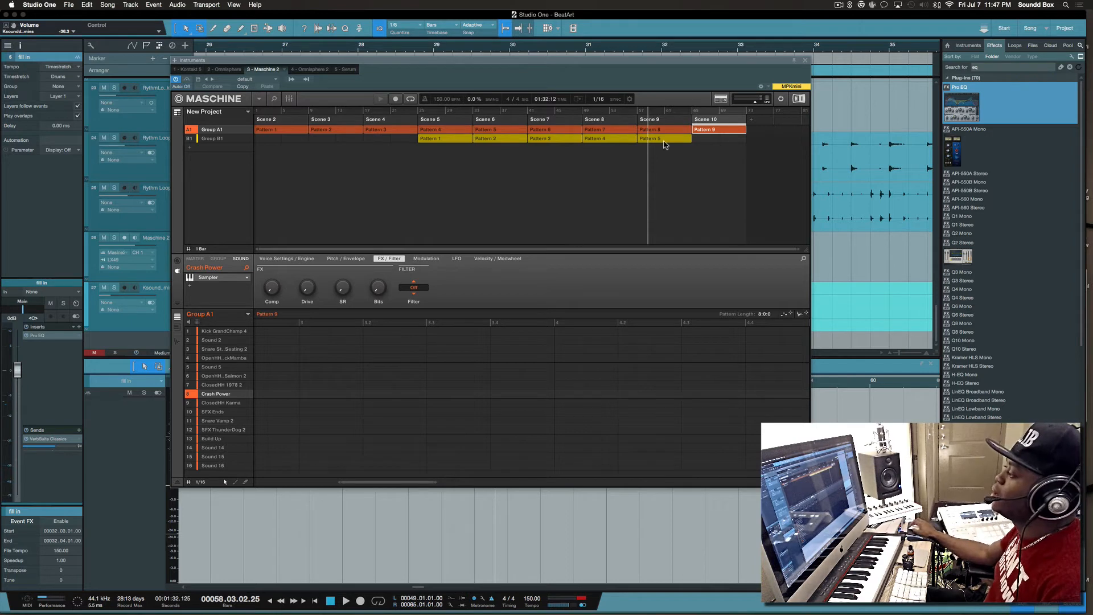
drag(539, 64, 551, 205)
click(817, 204)
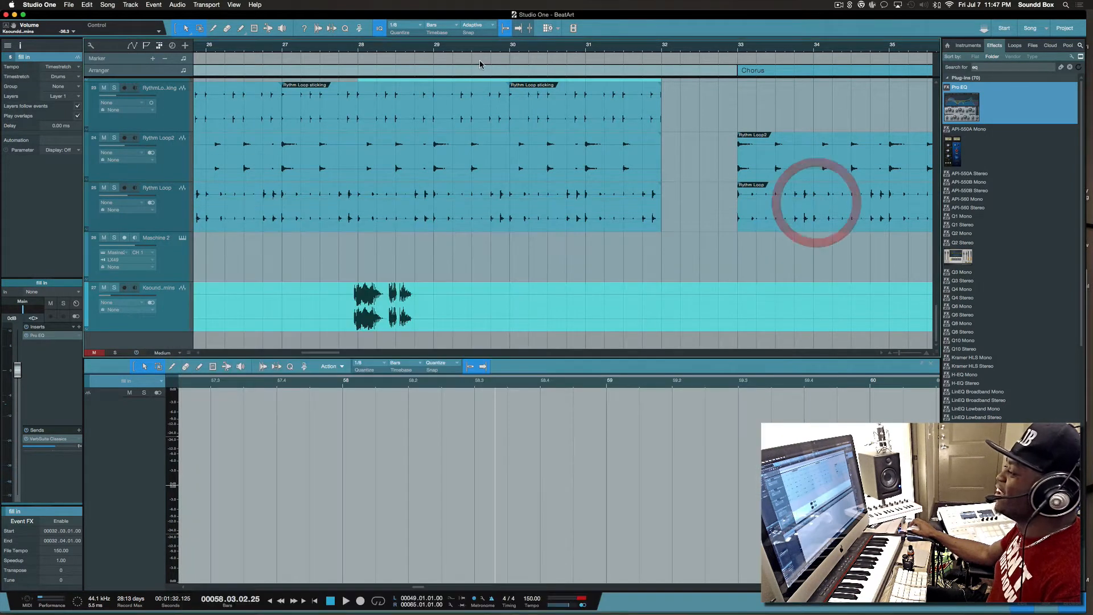
Step: Play the mix from bar 28, show the mixer, and zoom the arrangement out to the whole song before stopping playback
click(354, 44)
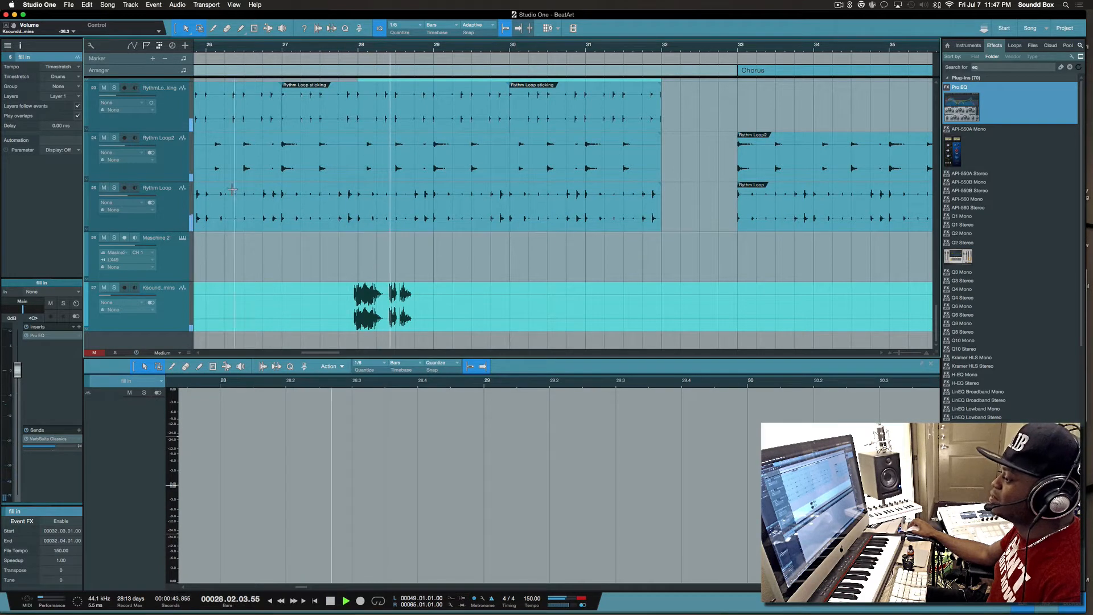
key(F3)
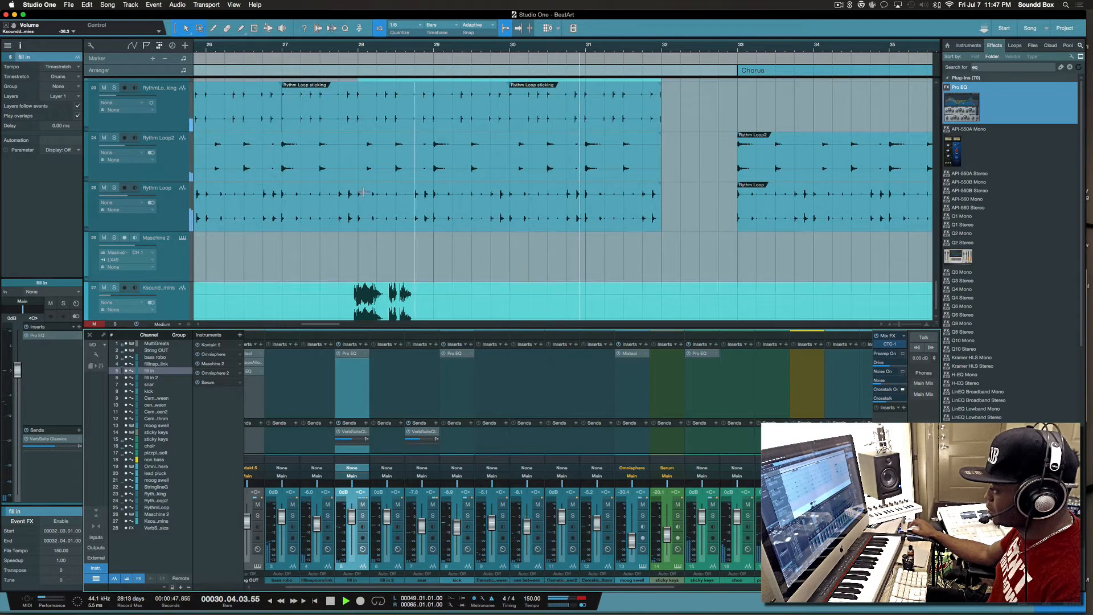
scroll(363, 201, left, 10)
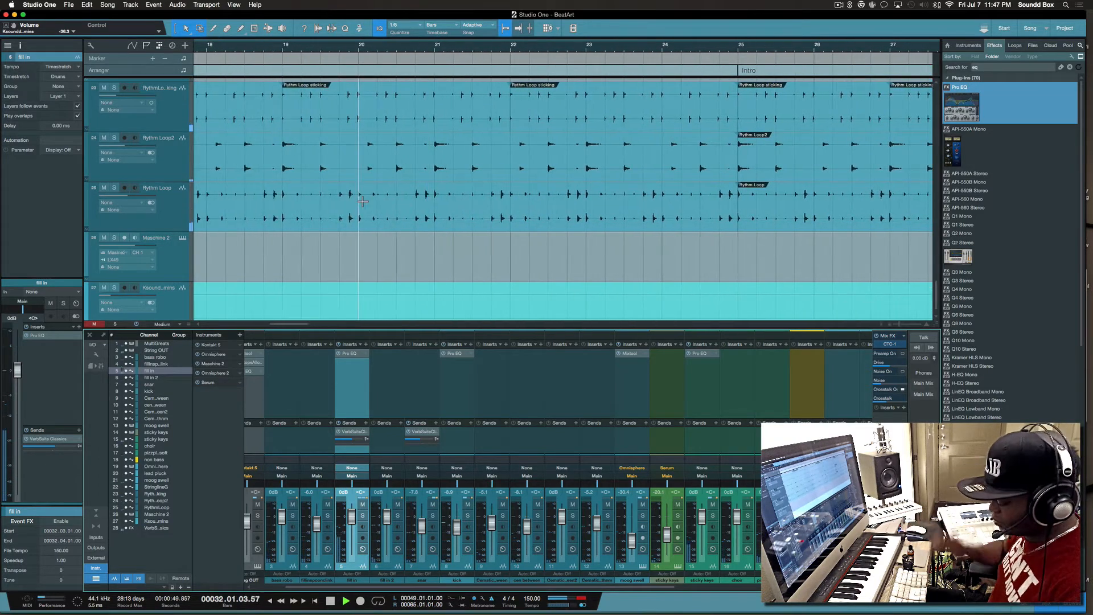
scroll(363, 201, down, 10)
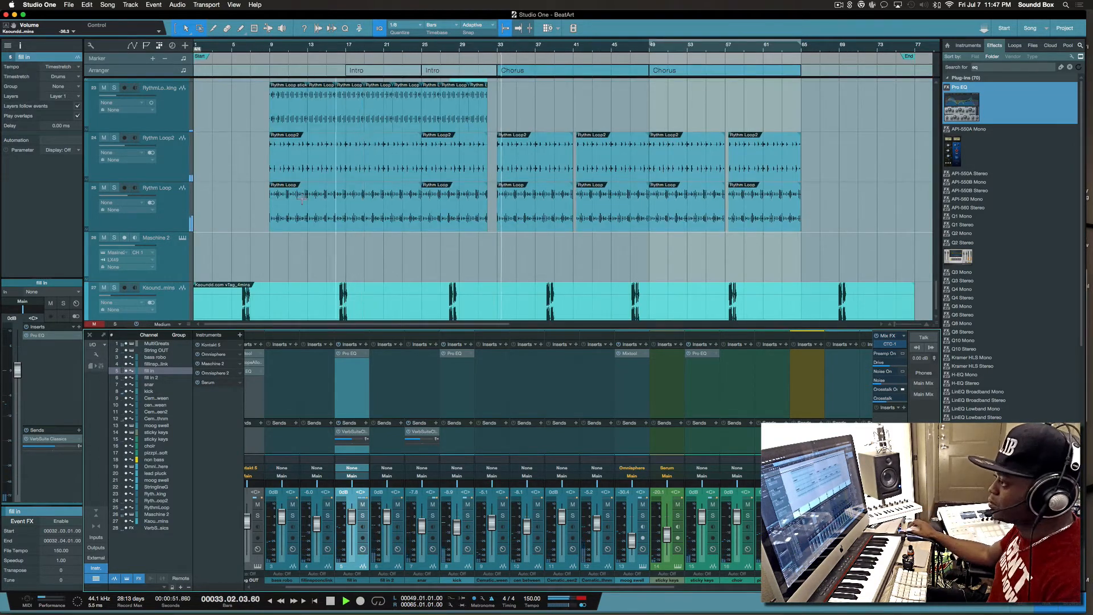
key(space)
Step: Play the mix briefly from bar 9 and bring the Kontakt string tracks down to Violins into view
click(269, 61)
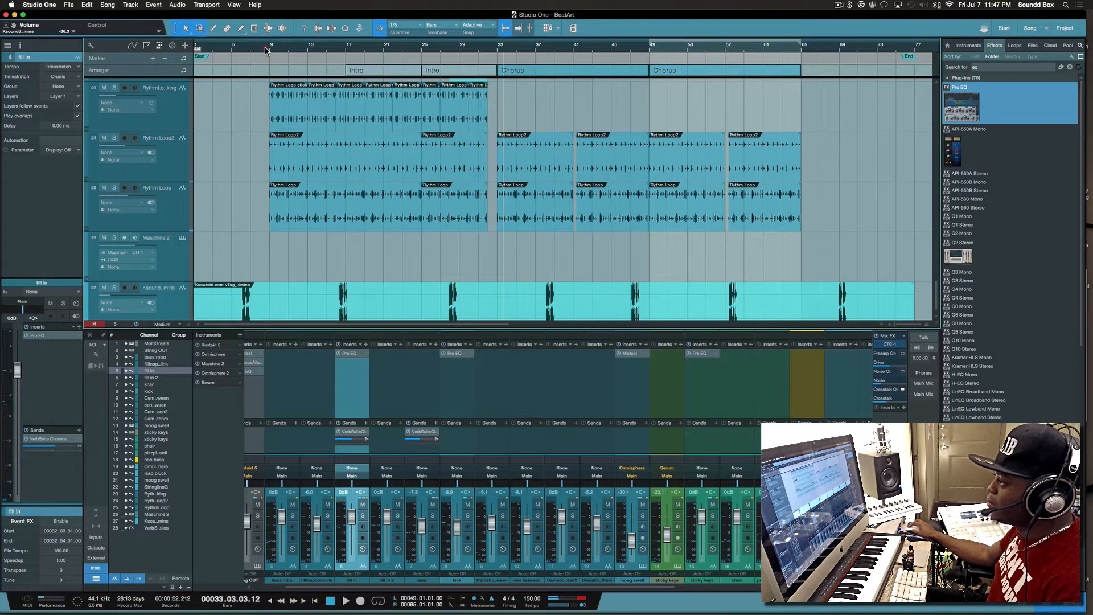
key(space)
scroll(323, 148, down, 1)
scroll(322, 147, up, 6)
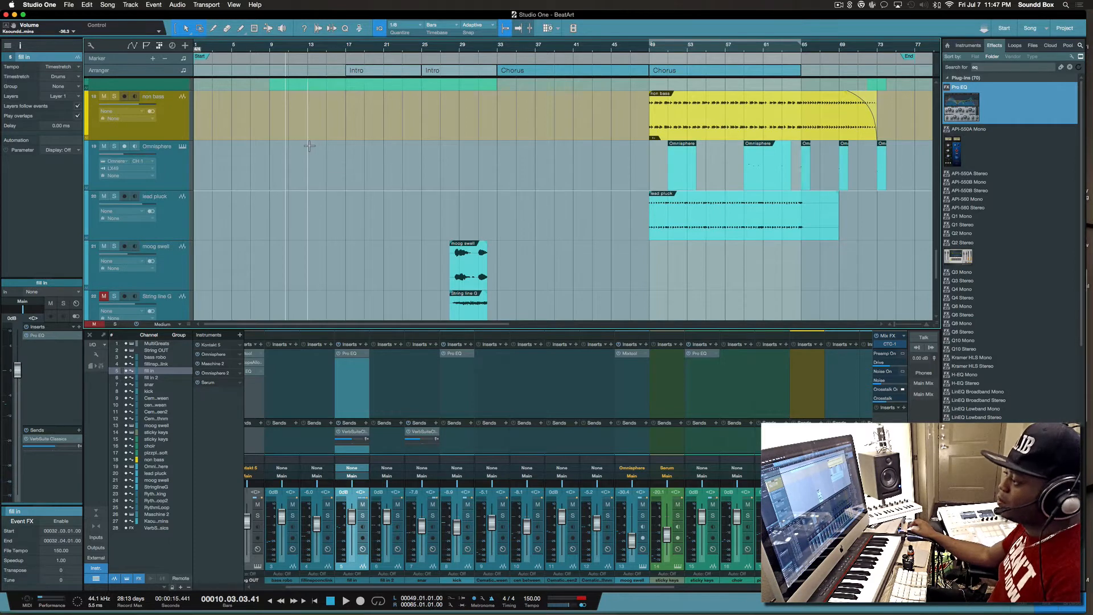
scroll(309, 146, up, 6)
scroll(309, 146, up, 5)
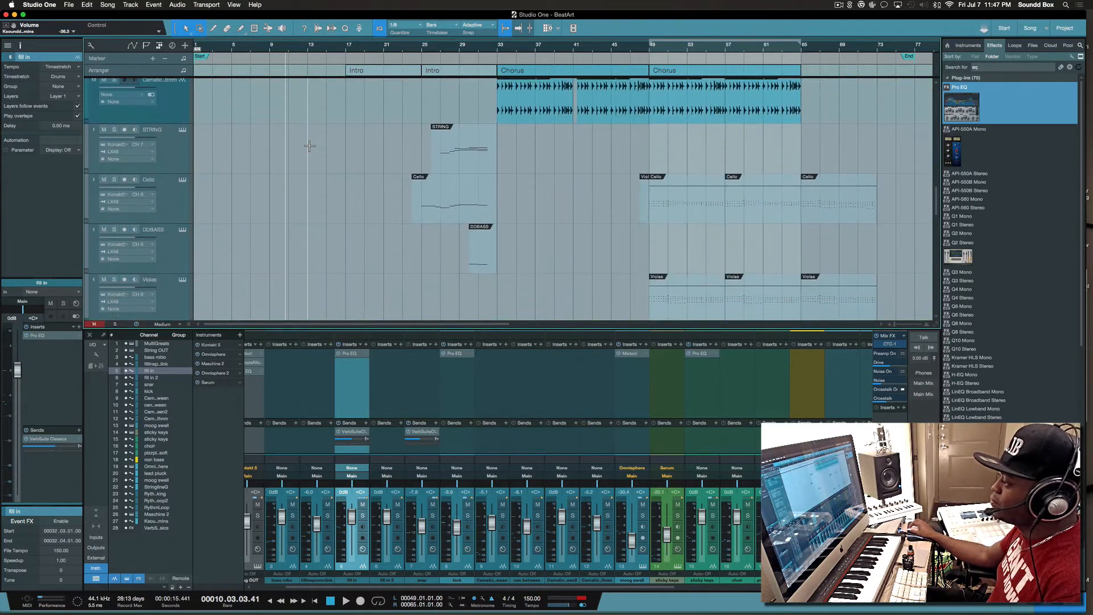
scroll(309, 145, down, 3)
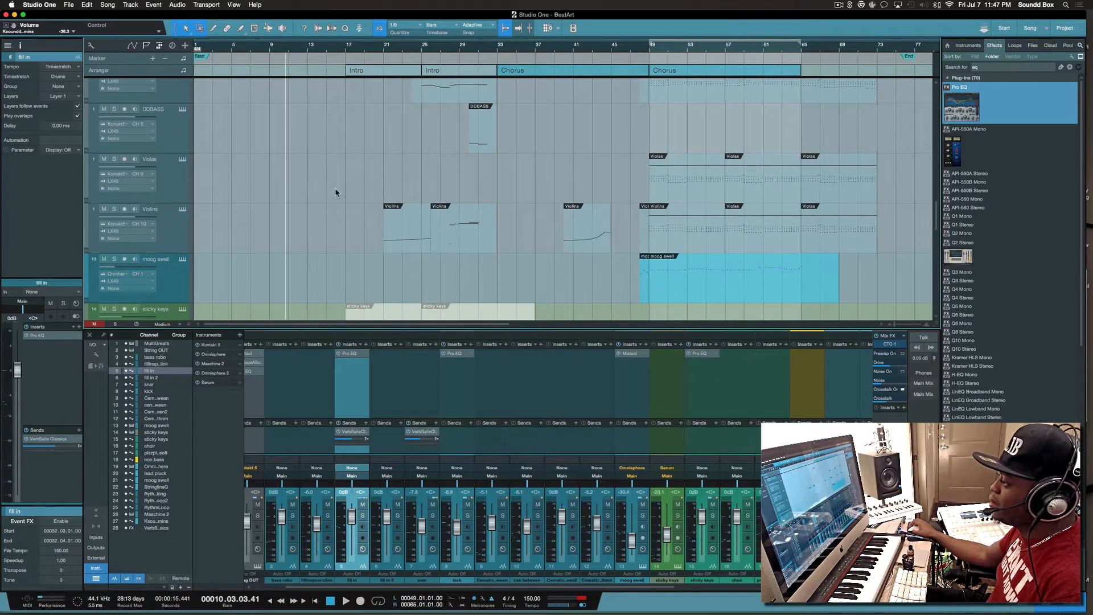
Step: Solo the Violins track and play its clips in the Intro sections, skipping ahead to bar 29
click(372, 46)
key(space)
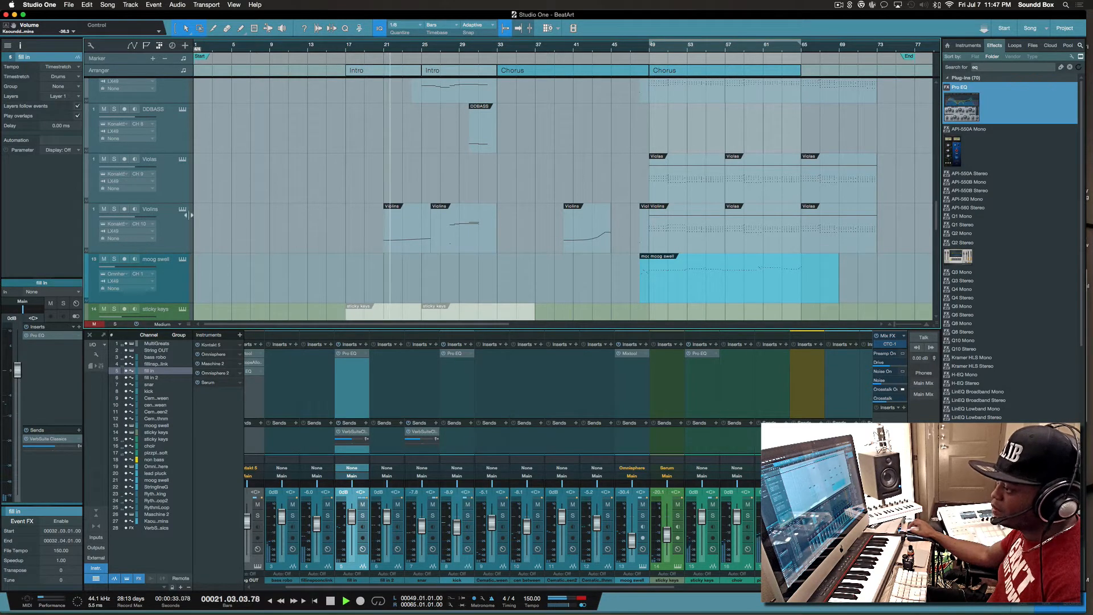
click(114, 209)
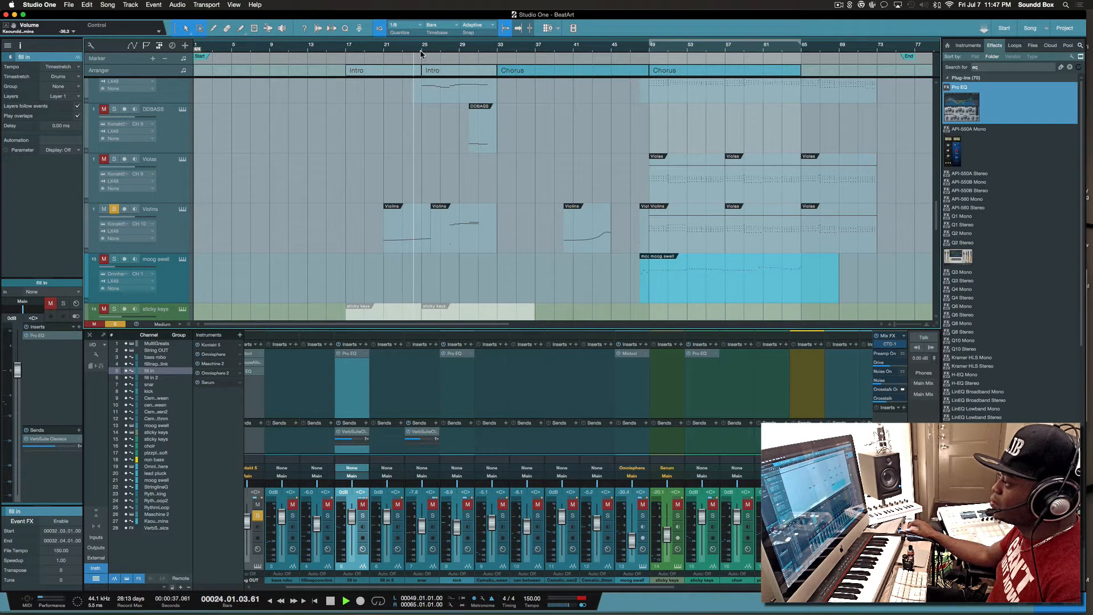
click(460, 53)
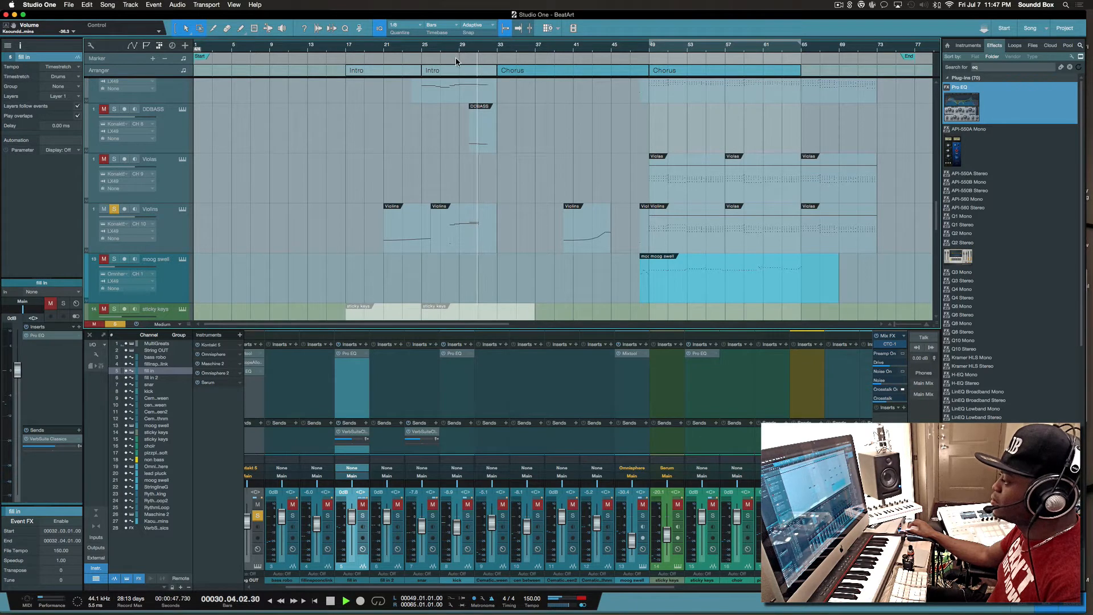
key(space)
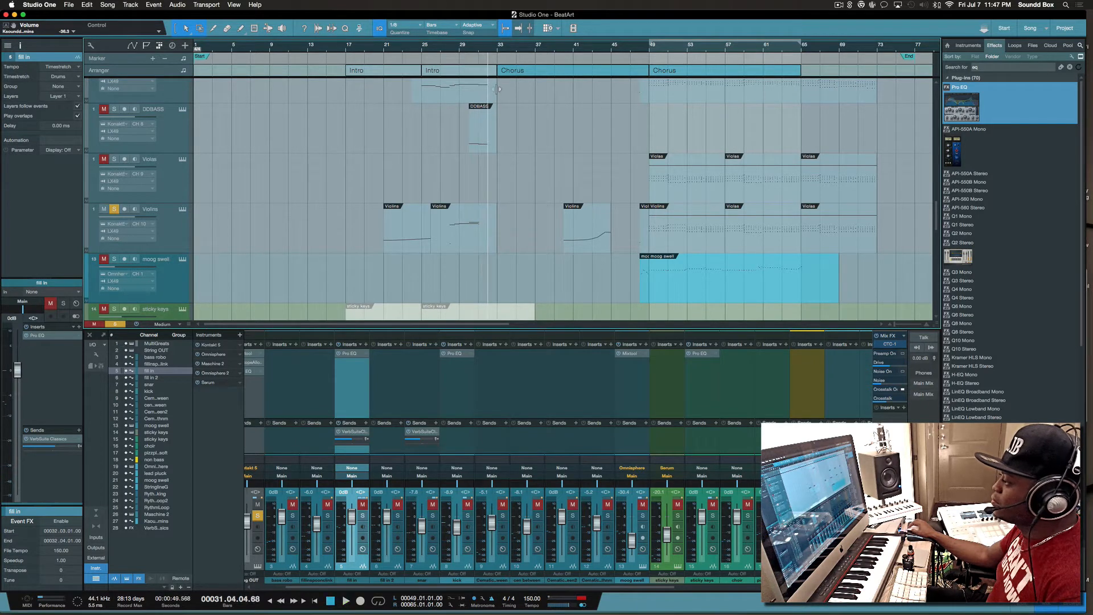
Step: Place the playhead at bar 49, where the second Chorus starts, and open the Violins track in the note editor
scroll(497, 89, right, 5)
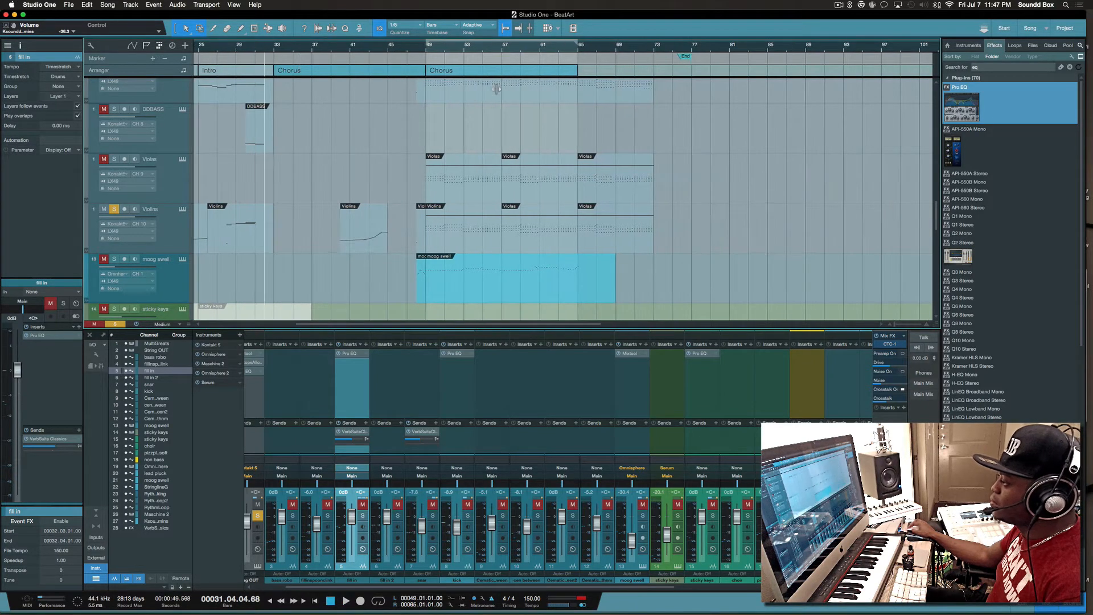
click(423, 52)
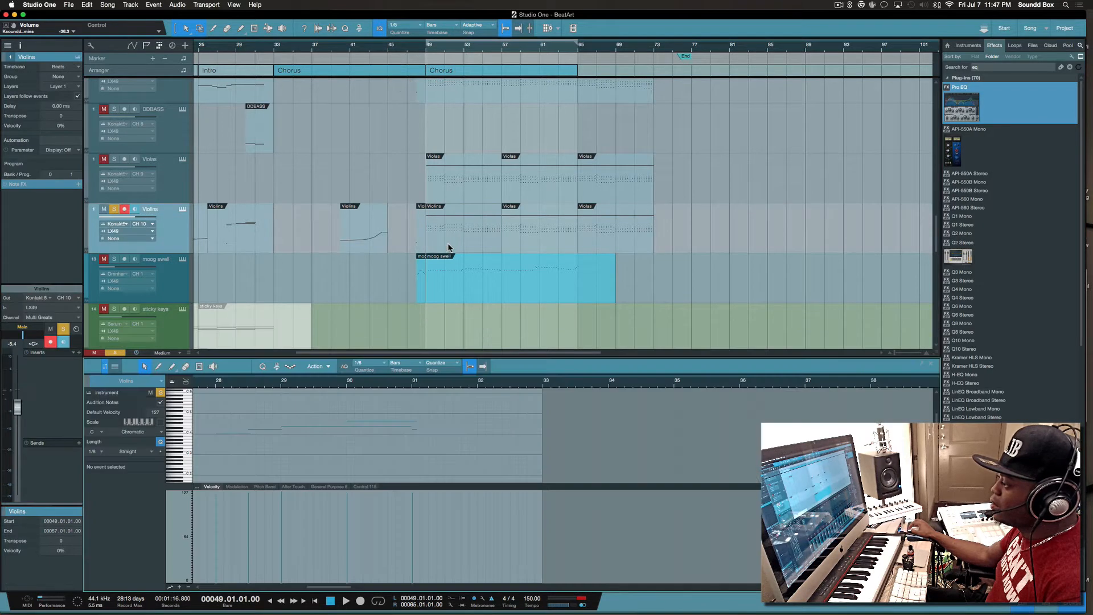
double_click(439, 249)
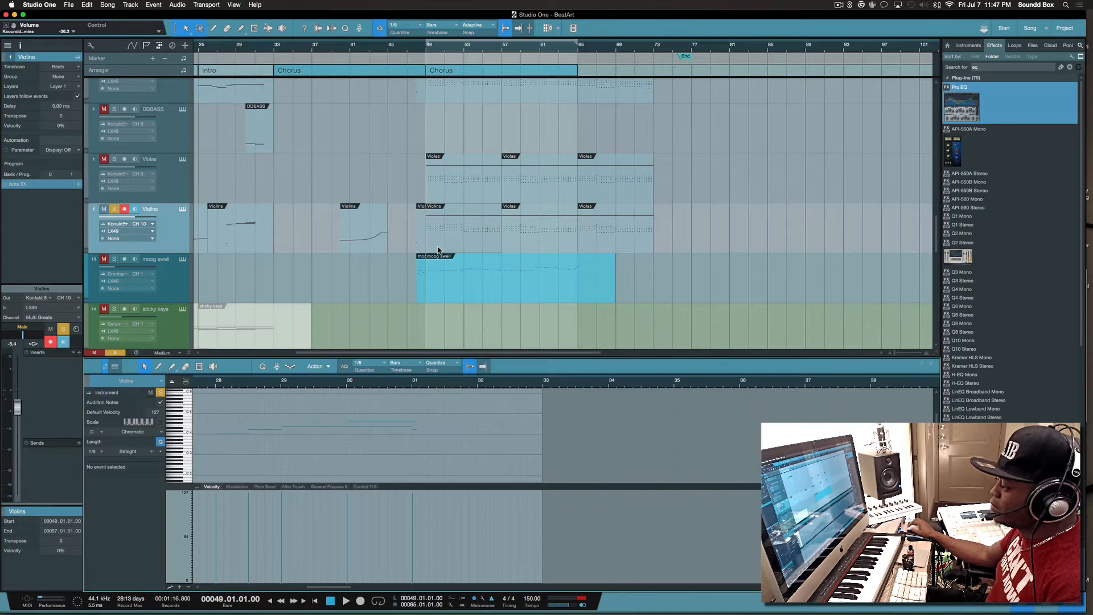
scroll(357, 419, left, 6)
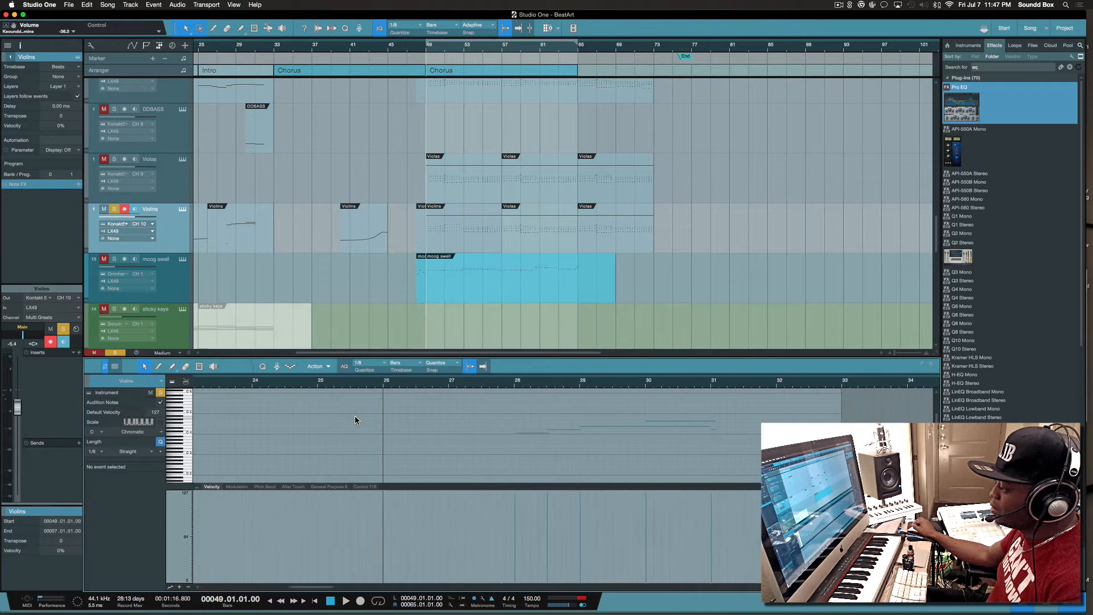
Step: Examine the low note at bar 28 and the rest of the Violins clip in the note editor
scroll(355, 420, down, 8)
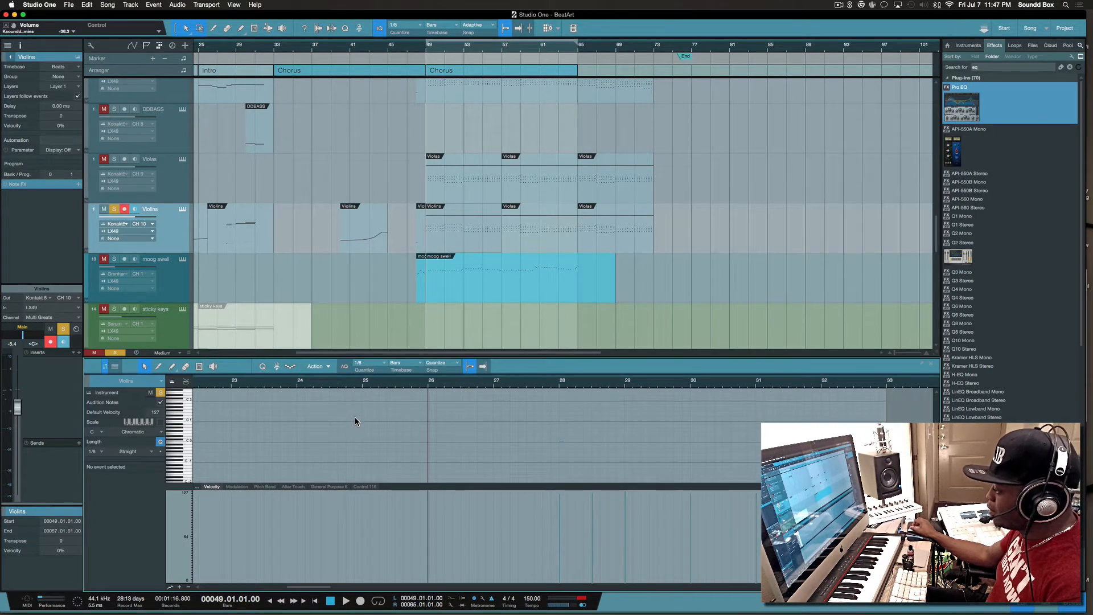
click(550, 437)
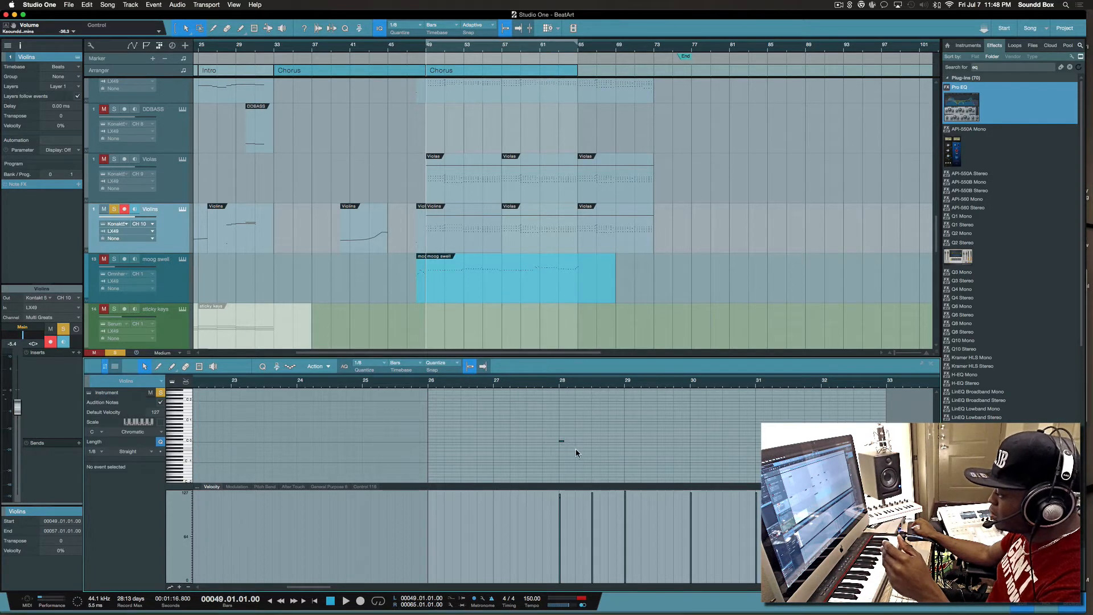
scroll(414, 444, right, 5)
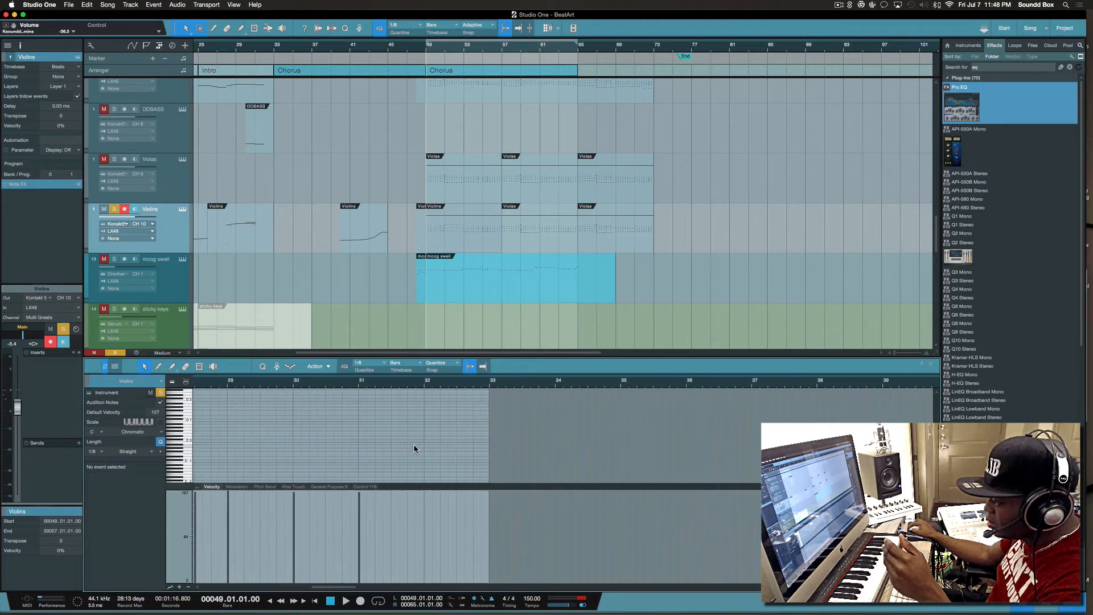
scroll(414, 448, right, 3)
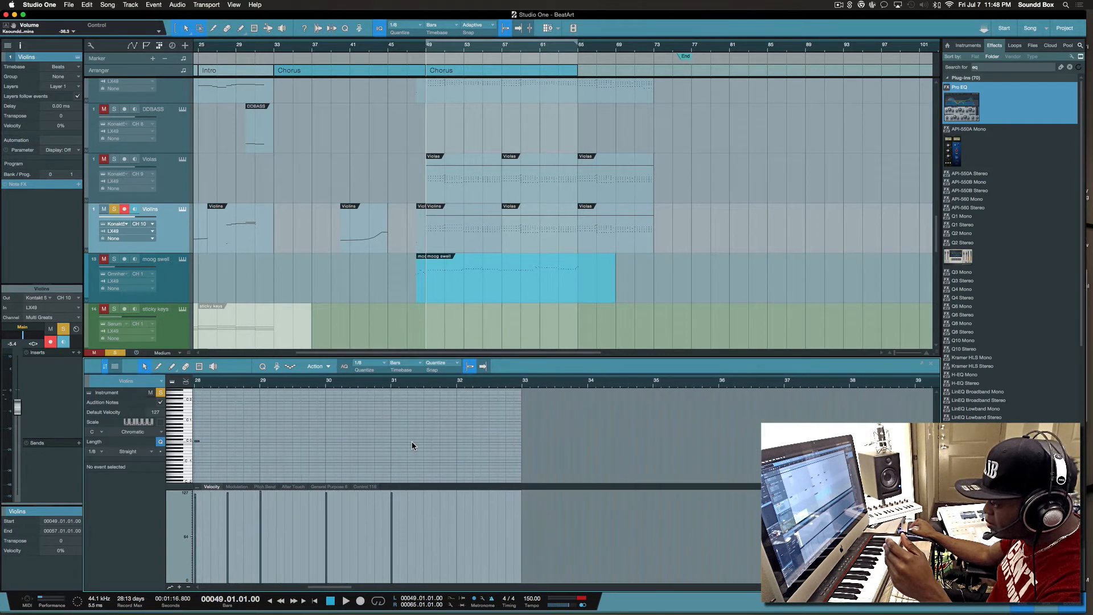
scroll(413, 446, right, 1)
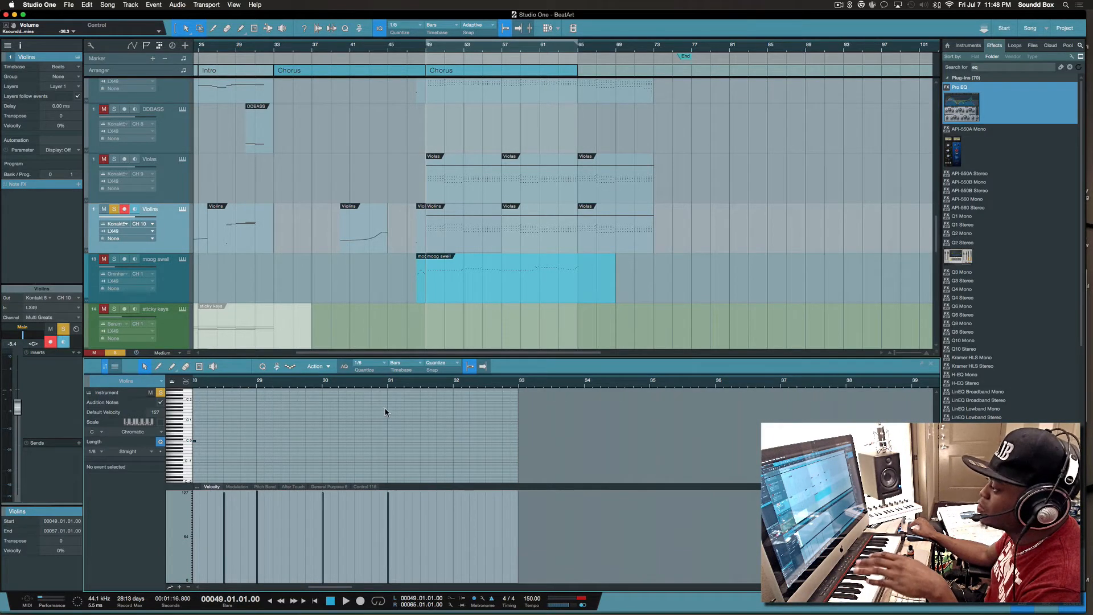
Step: Open the Violins track's Kontakt instrument and bring the String Ensemble's articulation list into view
click(182, 209)
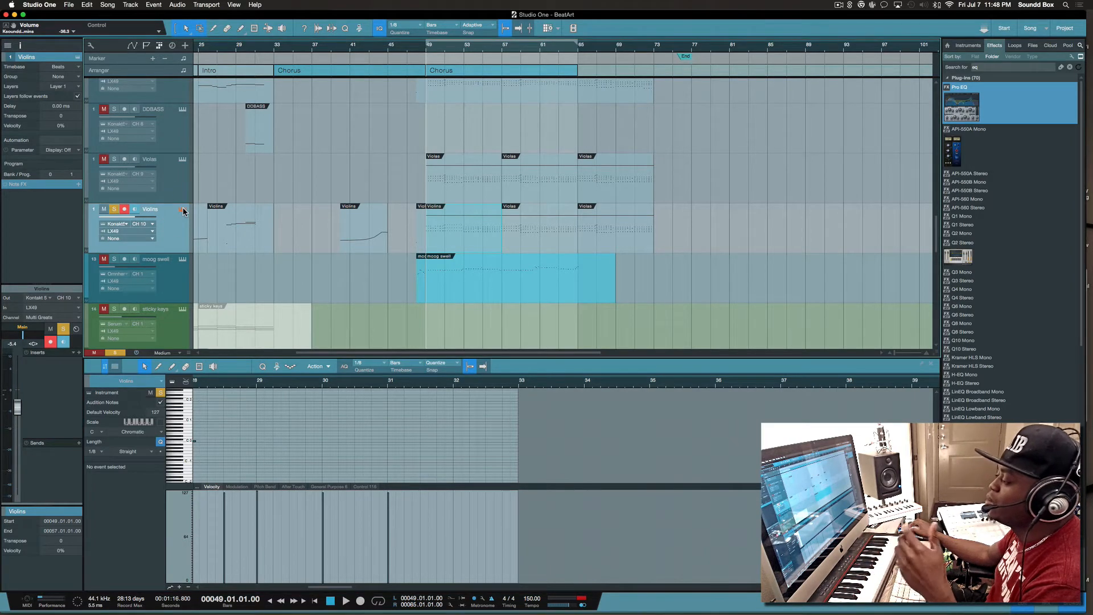
click(183, 209)
scroll(799, 334, down, 10)
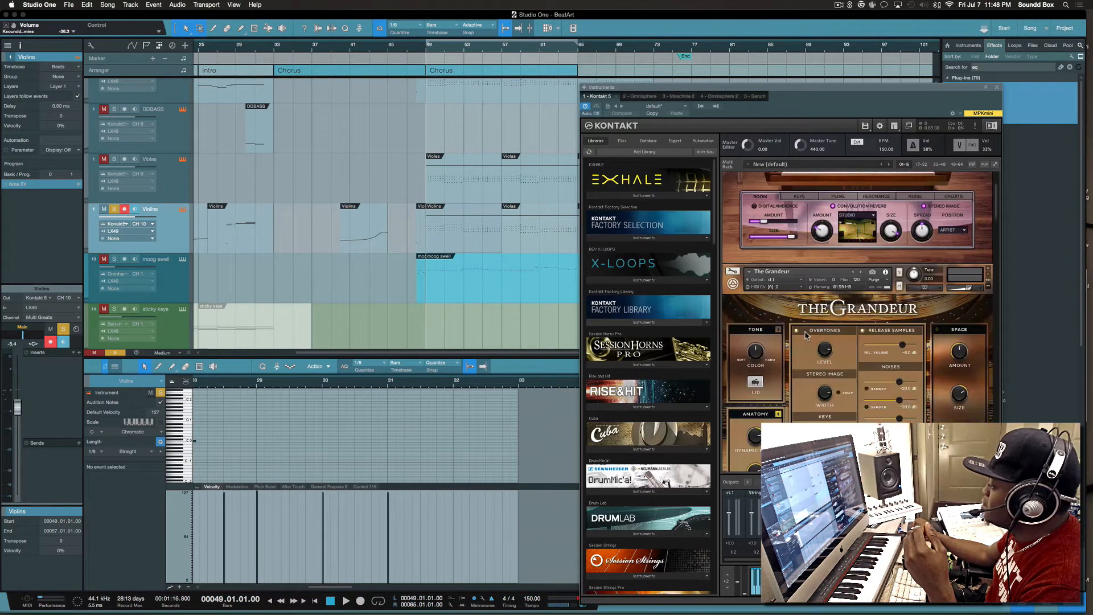
scroll(805, 335, down, 5)
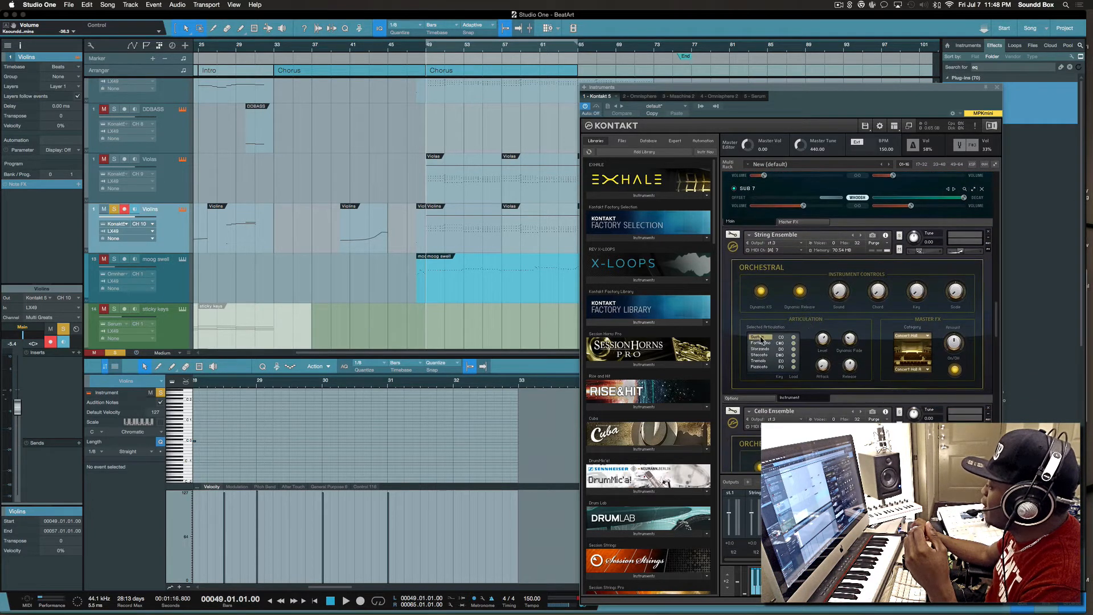
scroll(761, 340, down, 1)
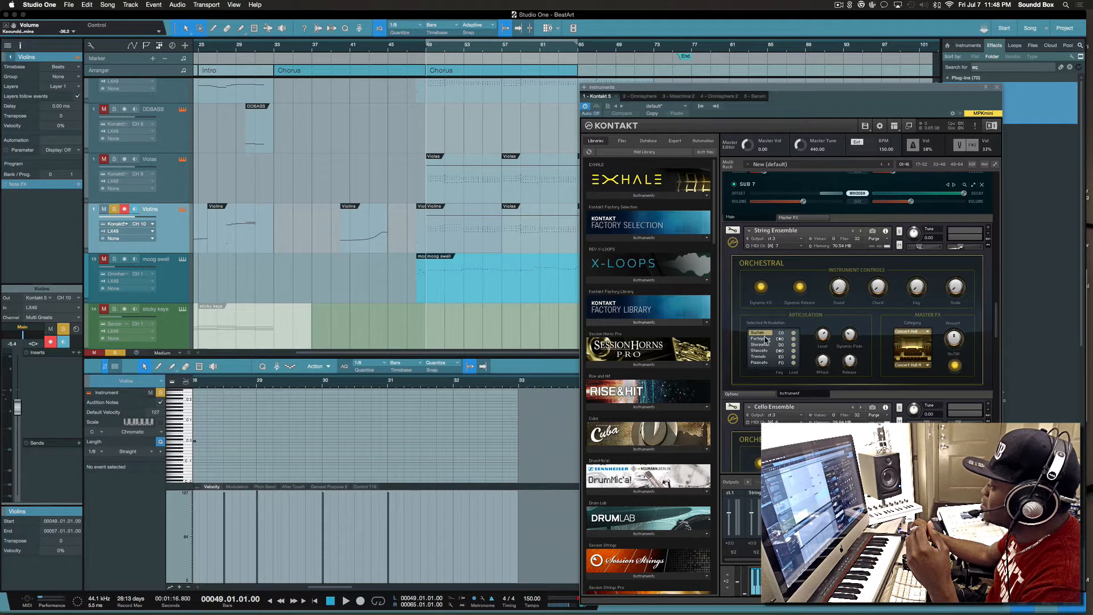
Step: Play the soloed Violins track around bar 41 in the first Chorus, then skip playback ahead to bar 49
click(349, 48)
key(space)
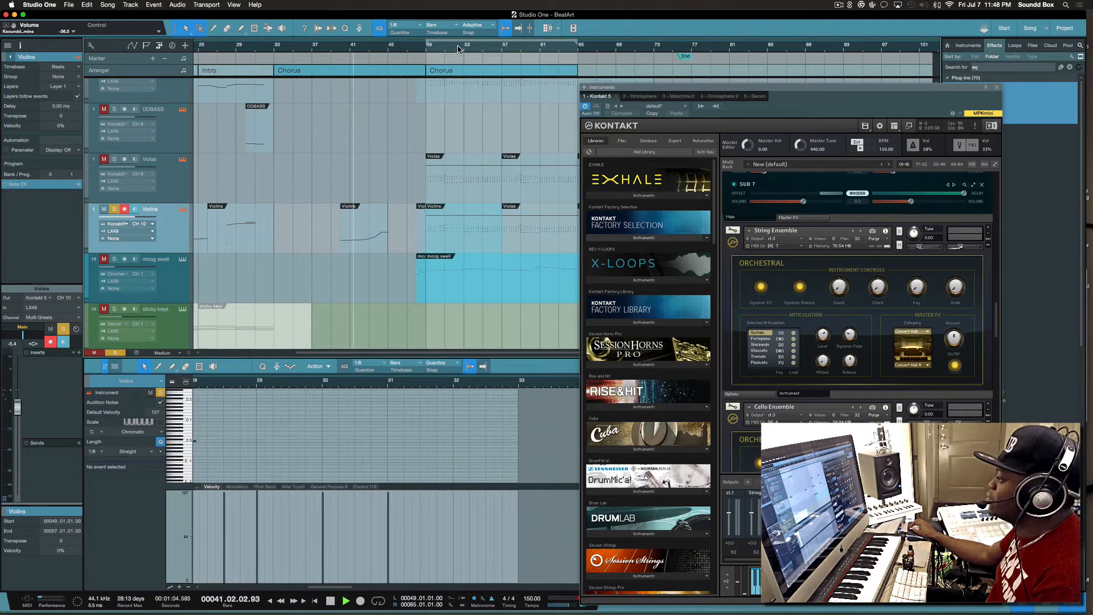
click(428, 46)
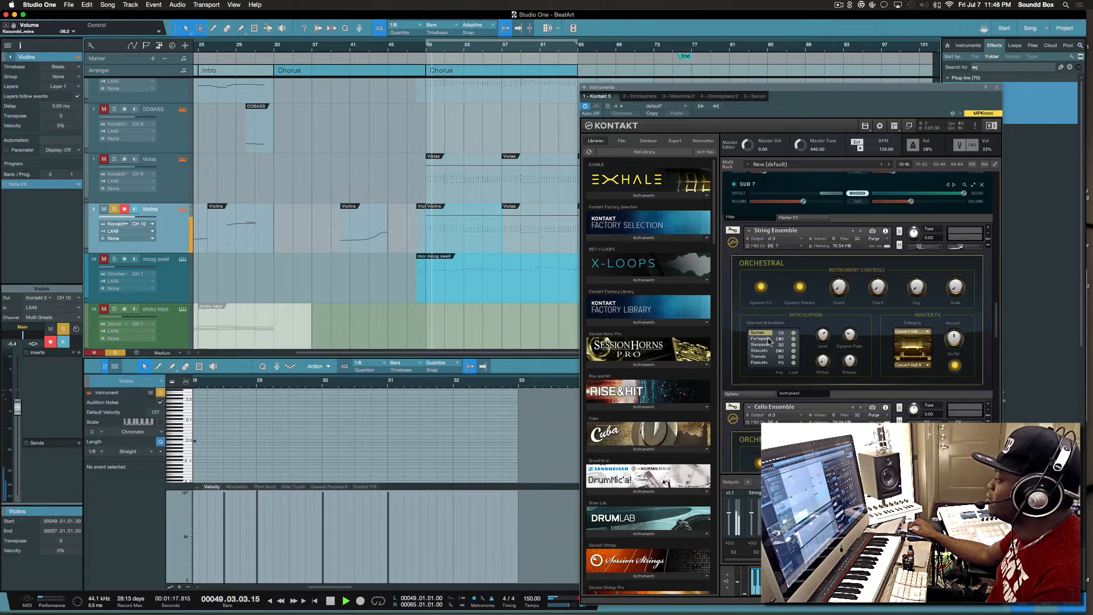
Step: Browse the string ensembles in Kontakt's rack to the Violin Ensemble's articulation list during playback, then stop playback
scroll(768, 341, down, 8)
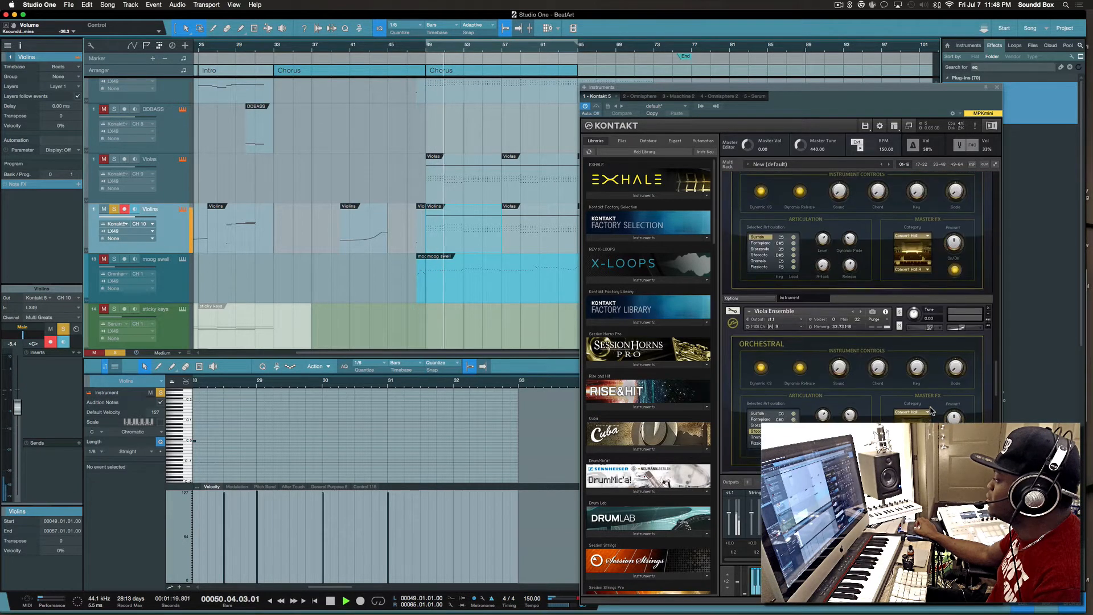
scroll(931, 410, up, 5)
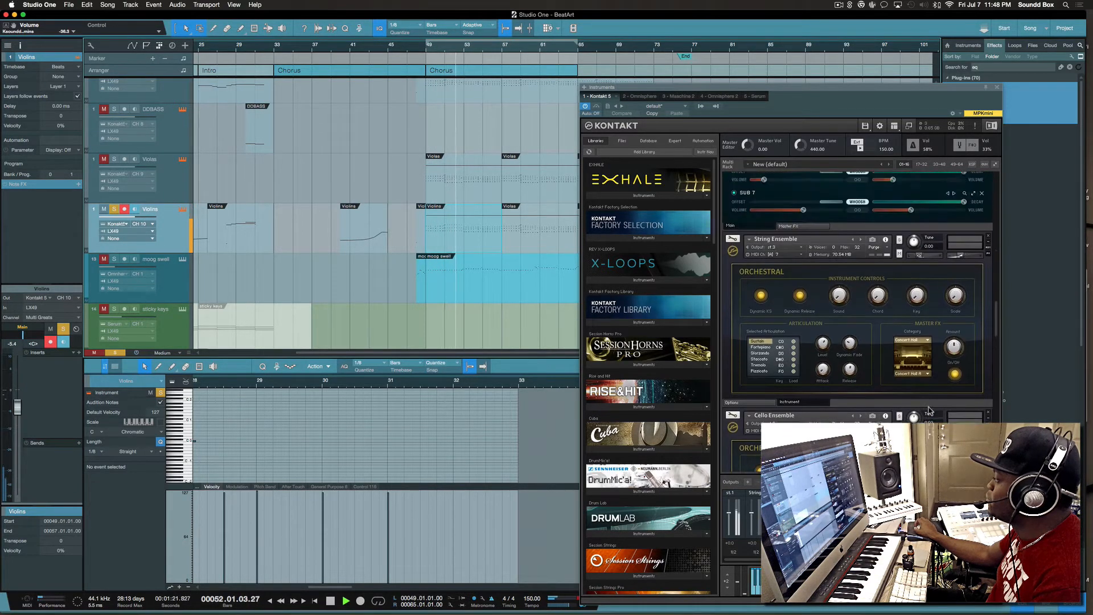
scroll(931, 409, up, 4)
scroll(928, 410, down, 5)
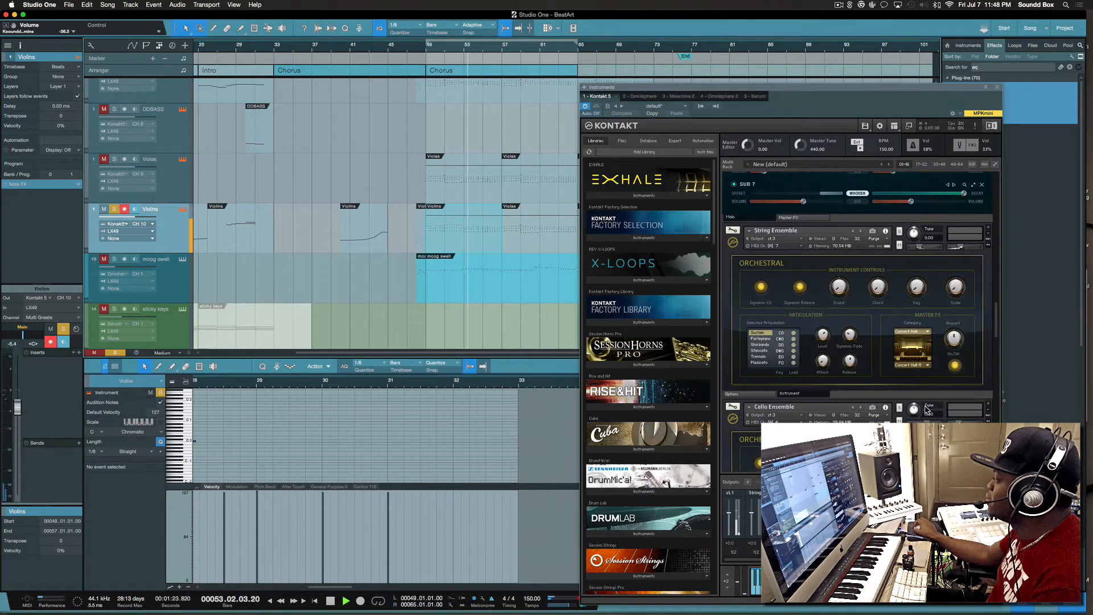
scroll(926, 408, down, 6)
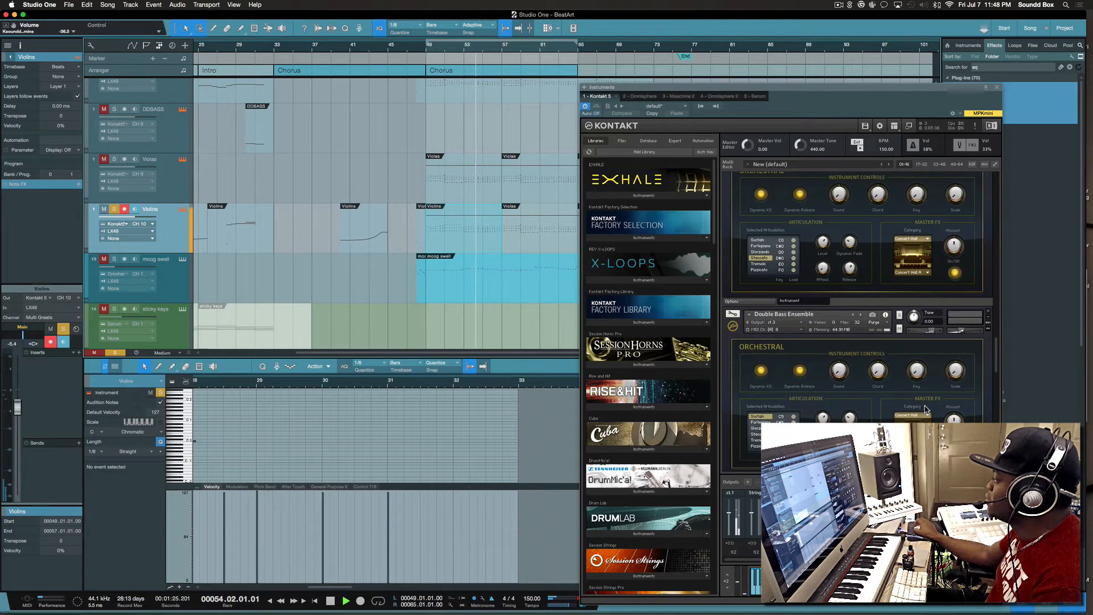
scroll(917, 393, down, 4)
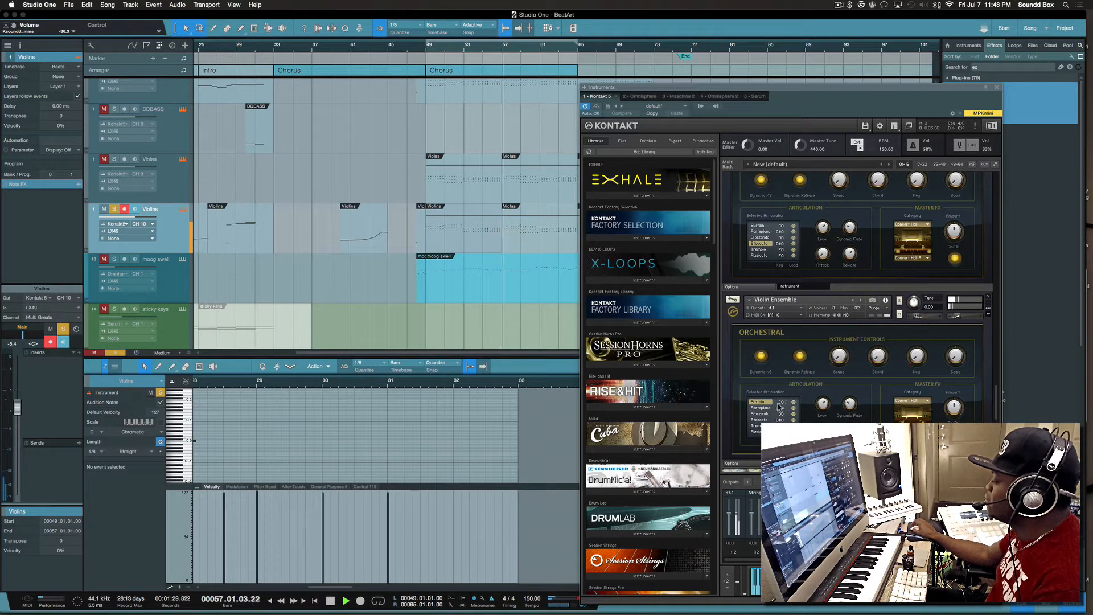
key(space)
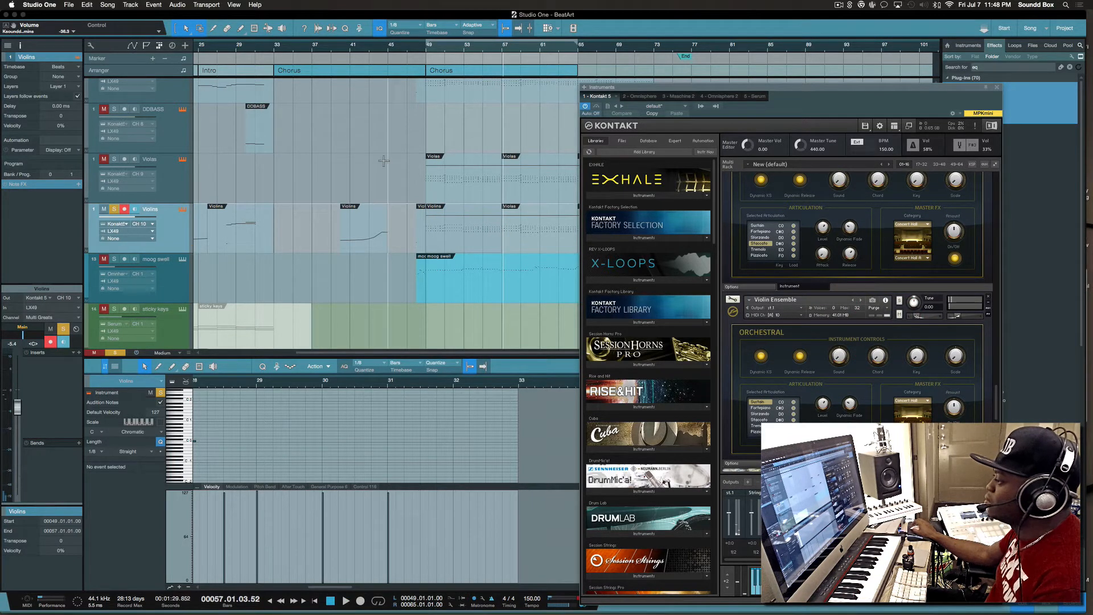
Step: Play the soloed Violins from just before the second Chorus, then stop playback
click(405, 46)
key(space)
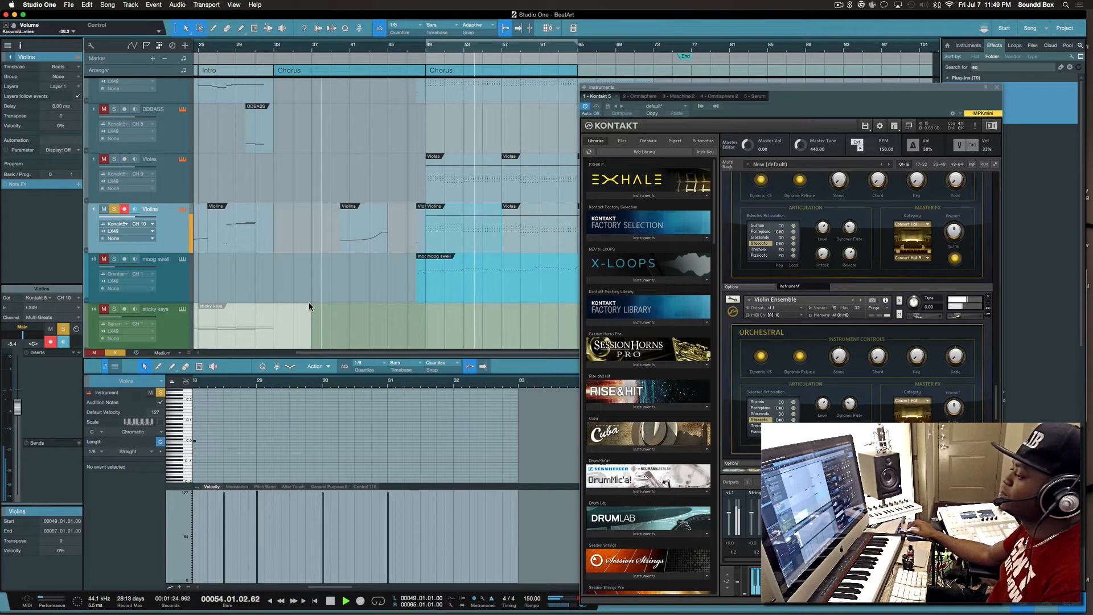
key(space)
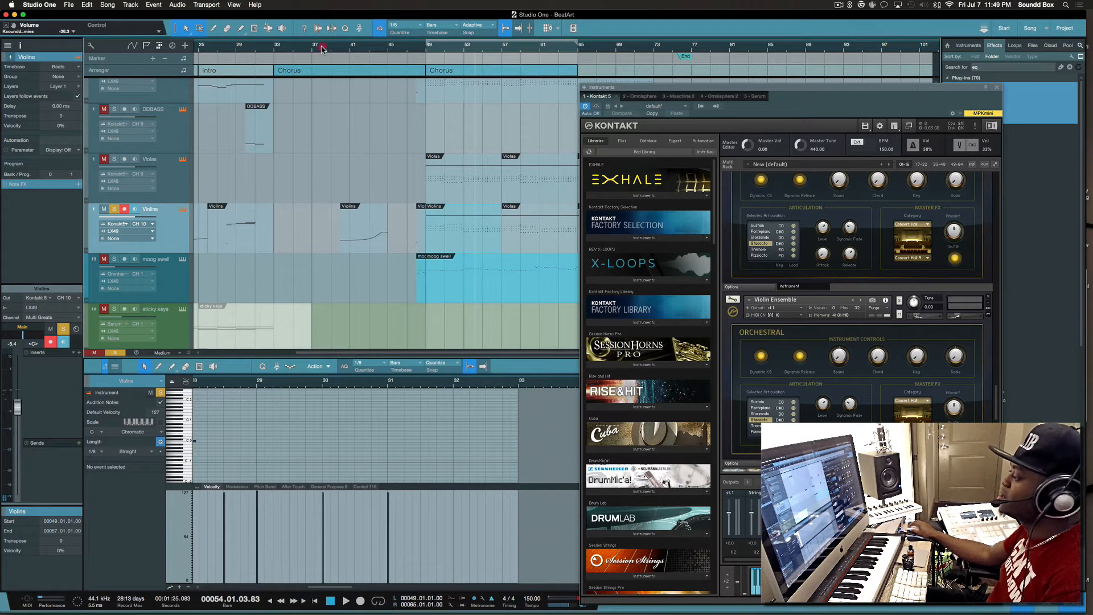
Step: Place the playhead at bar 38 and examine the General Purpose 6 controller curve of the Violins clip starting at bar 40
click(322, 49)
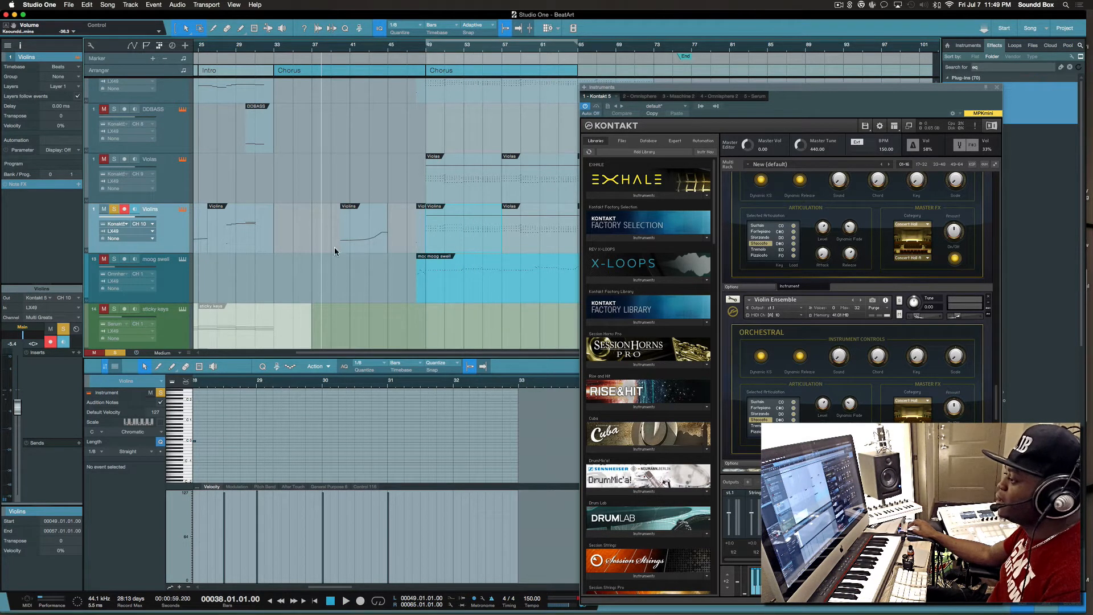
click(372, 249)
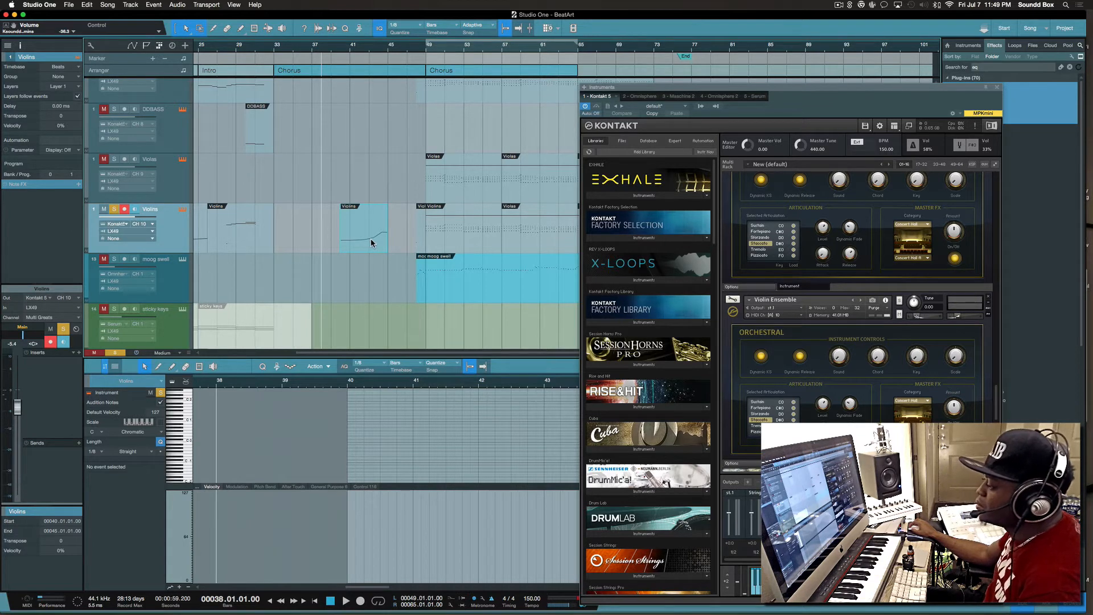
double_click(370, 243)
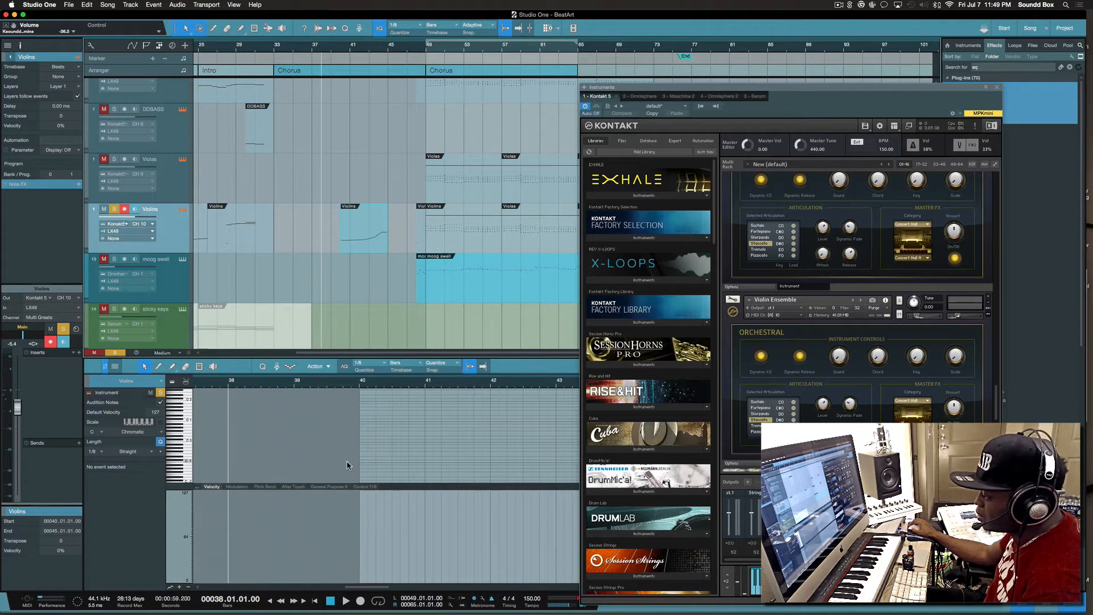
click(329, 485)
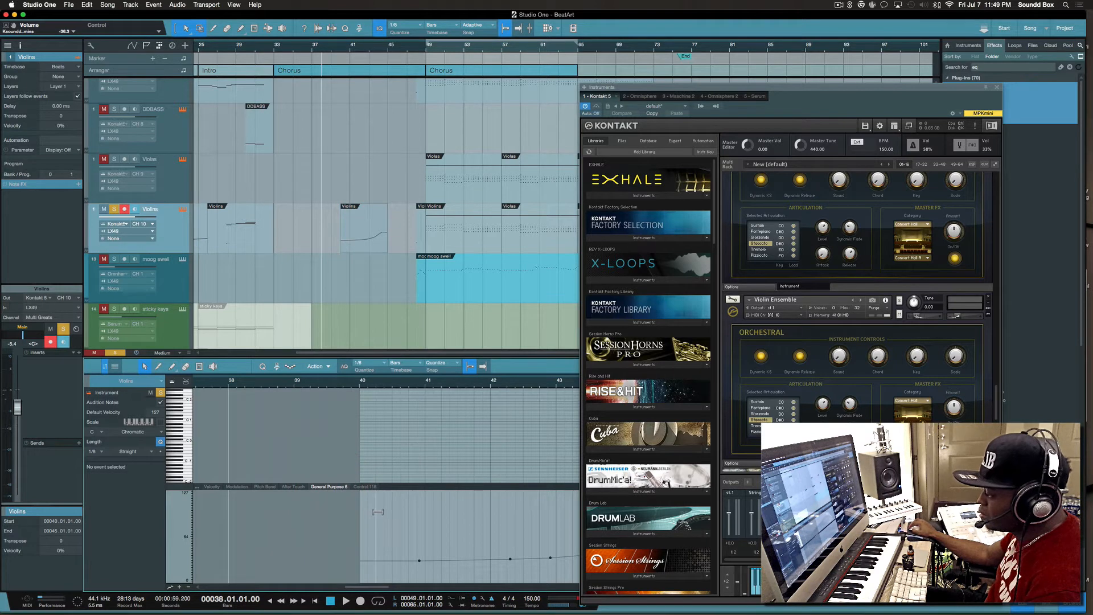
scroll(388, 518, right, 3)
scroll(378, 513, left, 1)
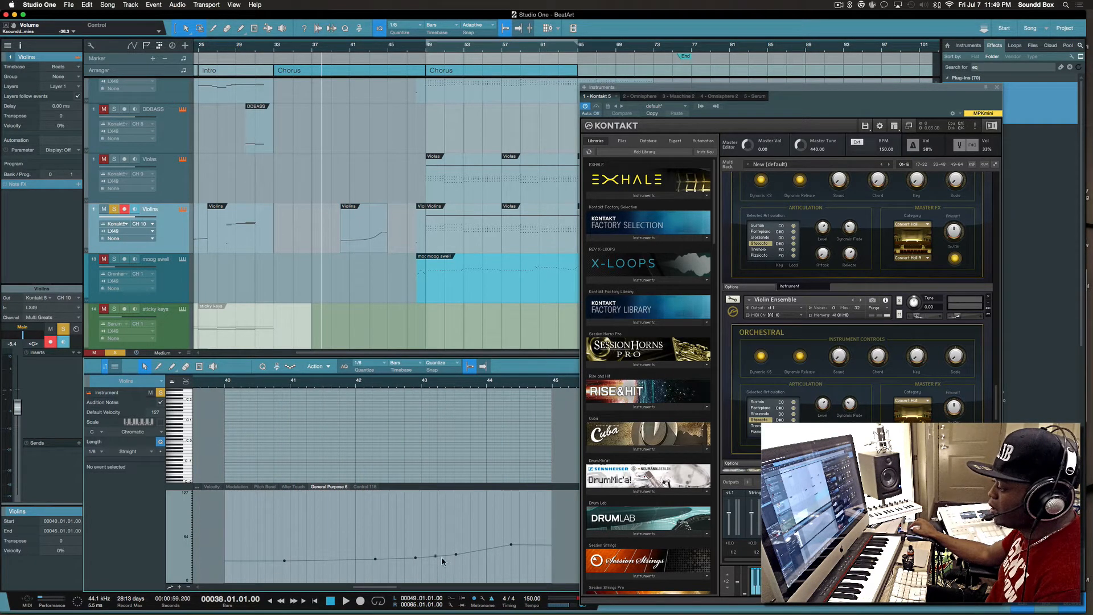
scroll(212, 297, left, 3)
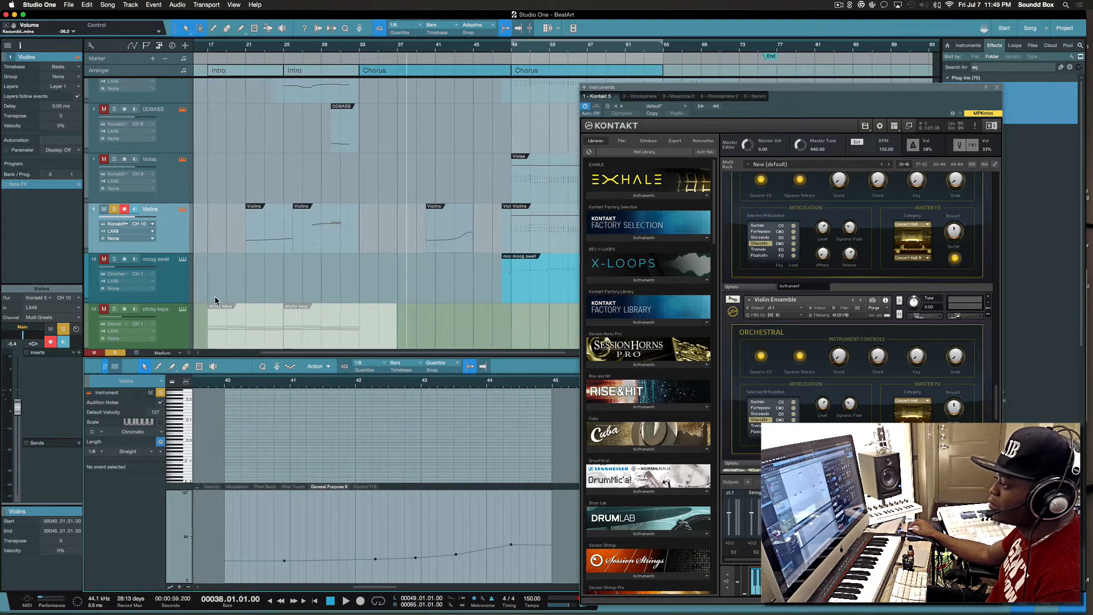
Step: Show the General Purpose 6 curve of the Violins clip at bar 21 and place the playhead at bar 20
click(275, 239)
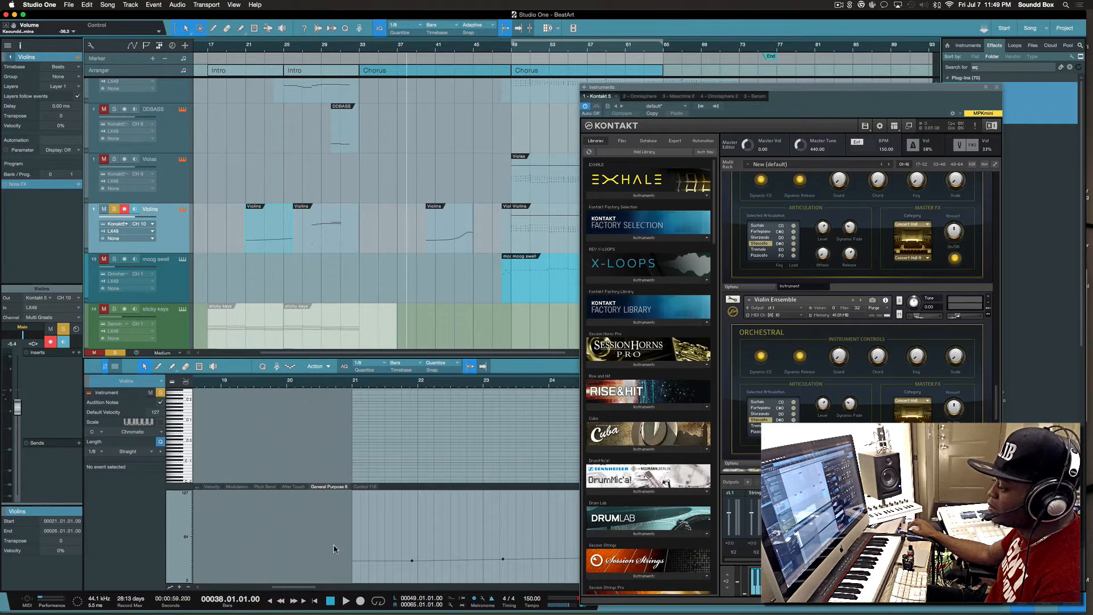
scroll(333, 528, right, 1)
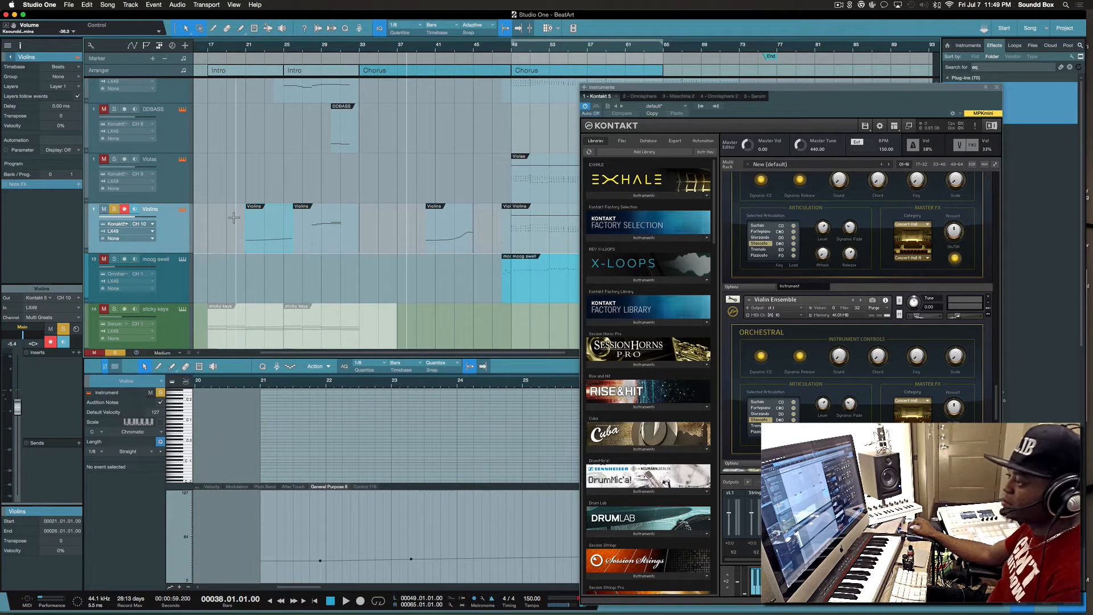
click(233, 48)
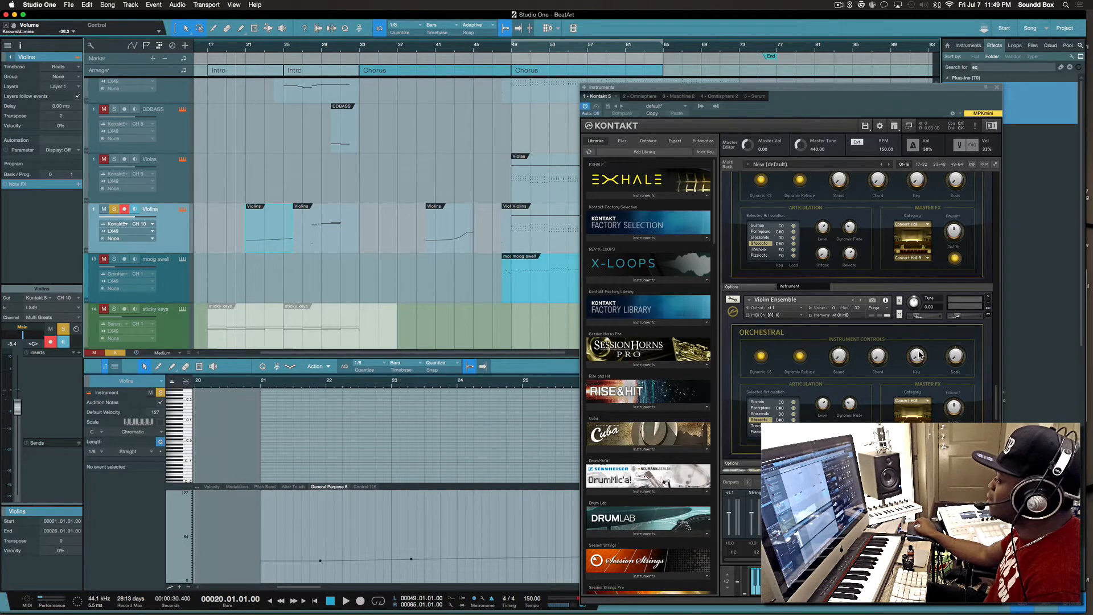
Step: Show the MIDI automation options for the Violin Ensemble's volume slider in Kontakt, then dismiss them without choosing one
right_click(960, 318)
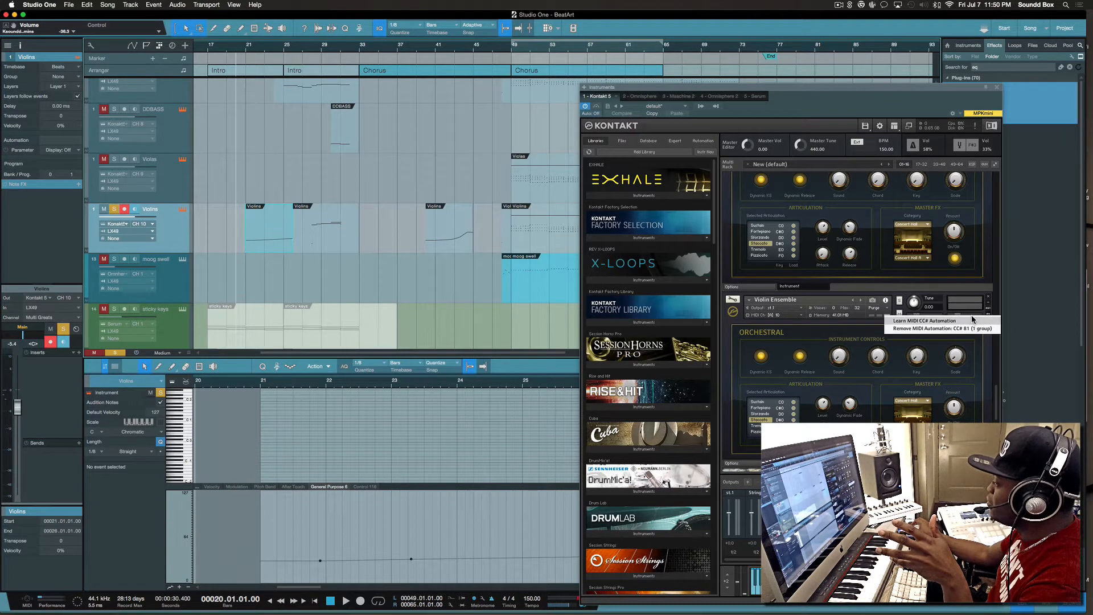
click(309, 186)
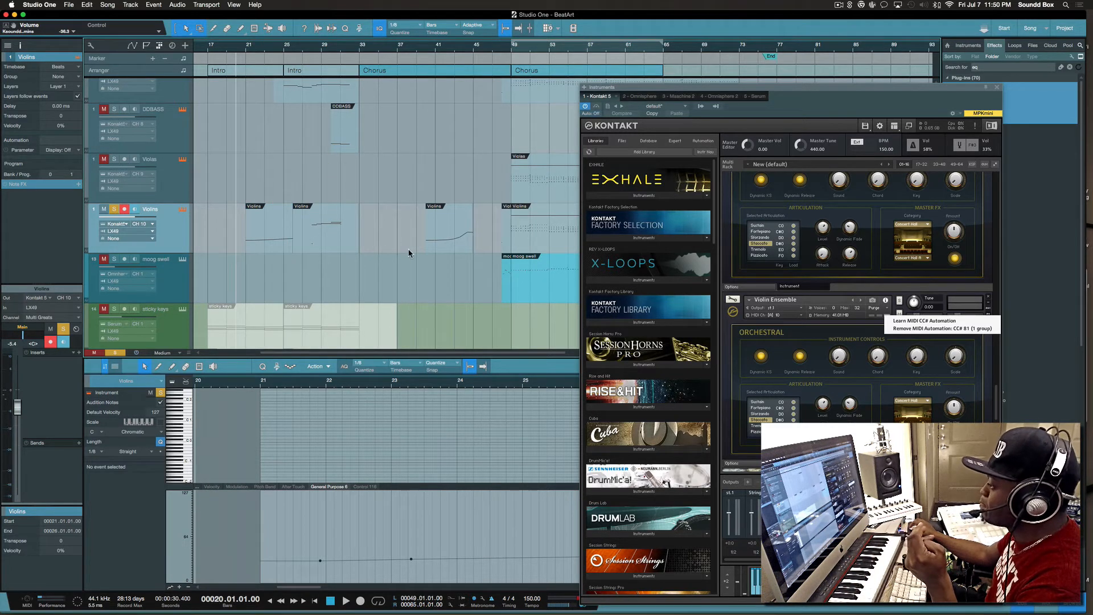
click(420, 270)
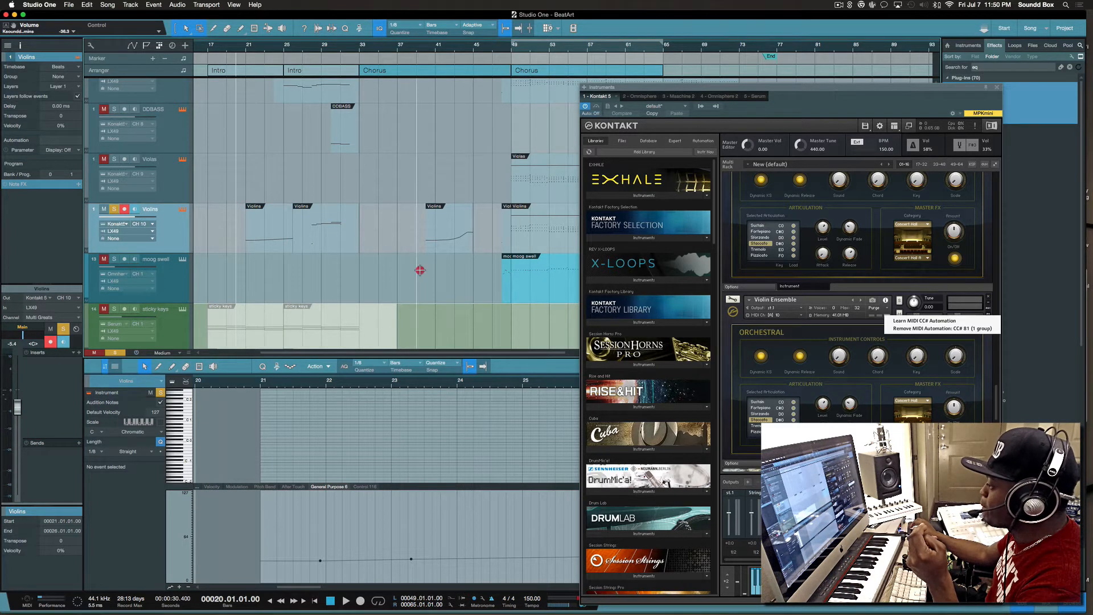
click(942, 296)
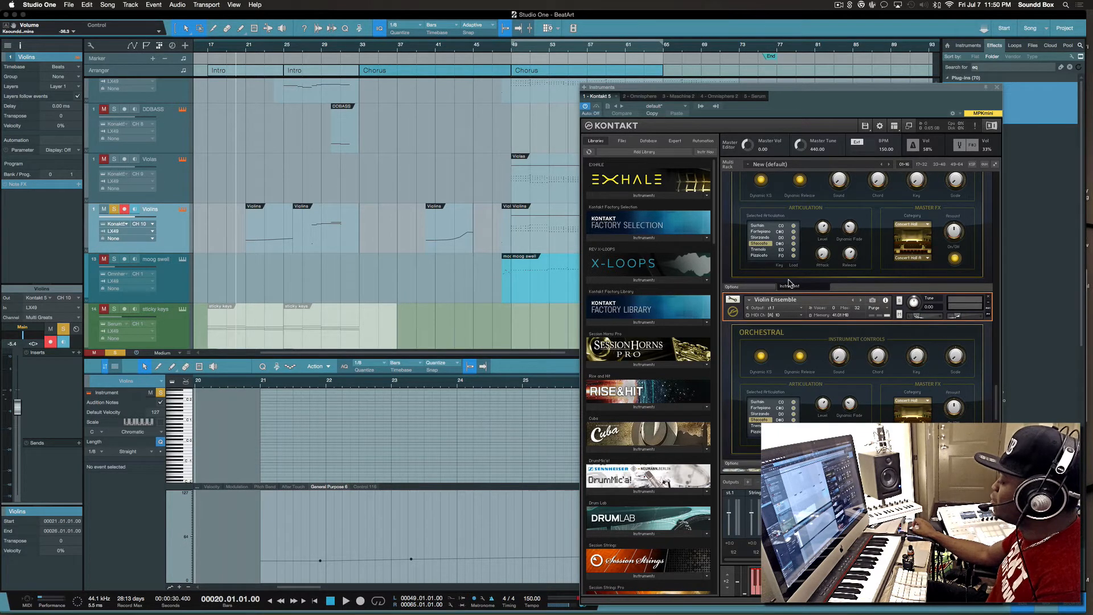
Step: Find the String Ensemble in Kontakt's rack and choose st.3 [2 ch. routed 7|8] as its output
scroll(789, 283, up, 2)
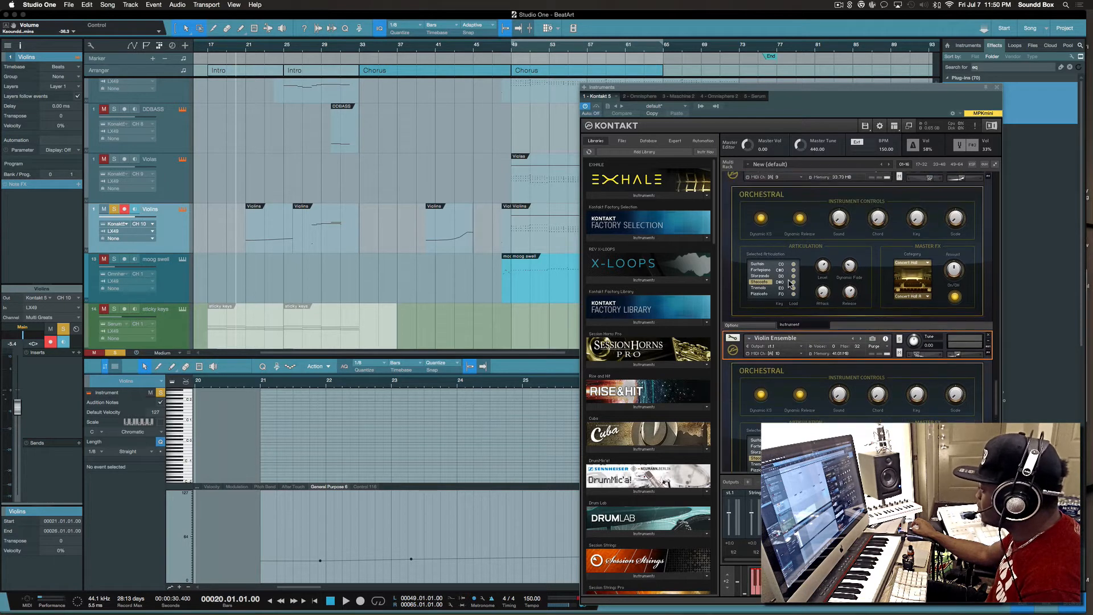
scroll(811, 268, up, 5)
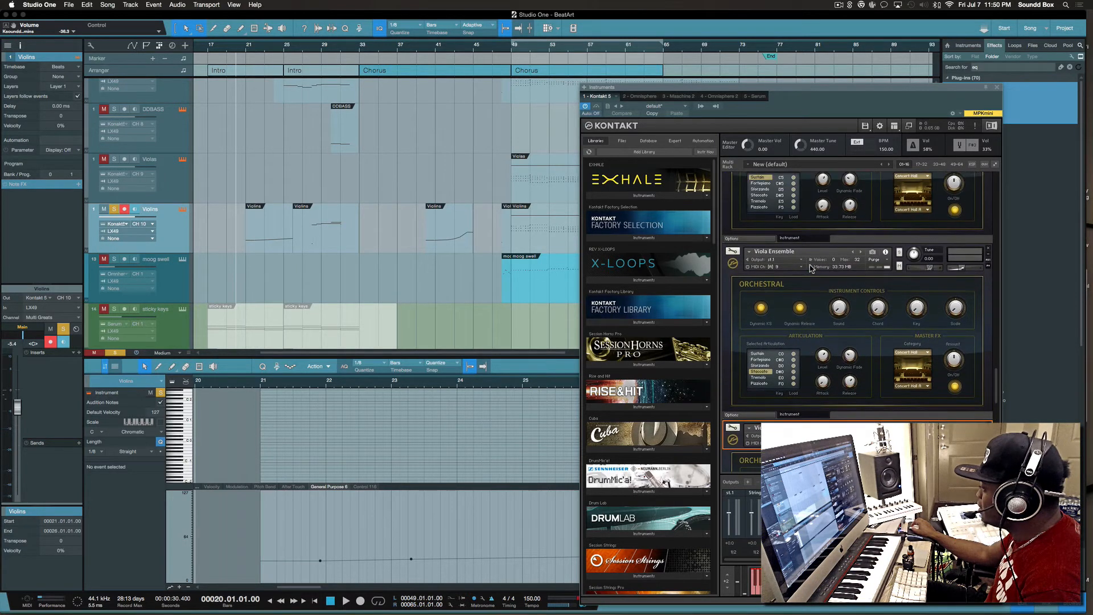
scroll(811, 269, up, 1)
scroll(812, 268, up, 10)
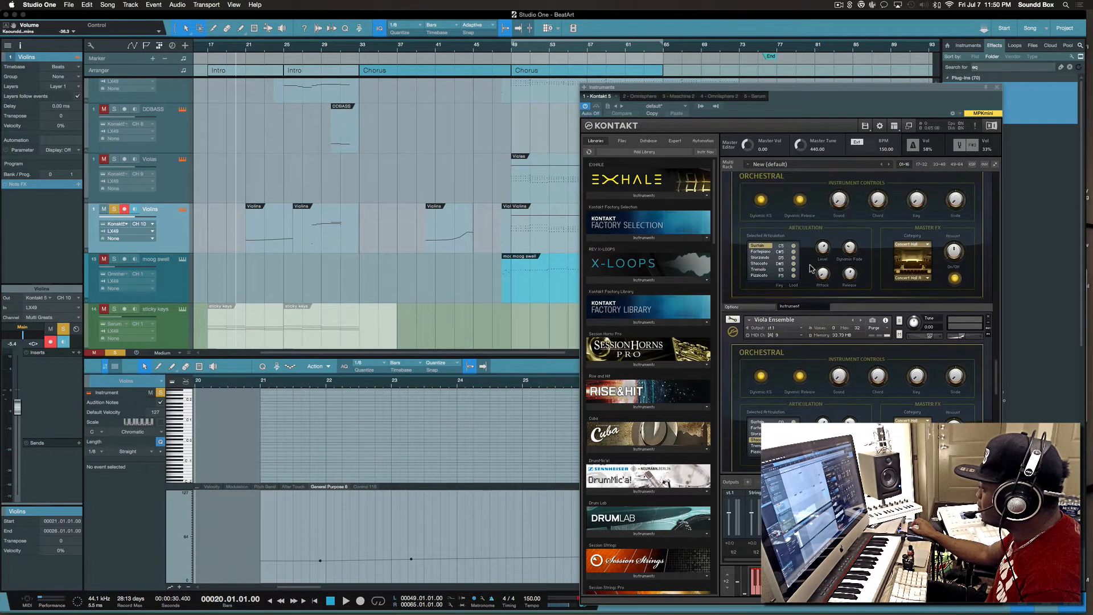
scroll(811, 268, up, 10)
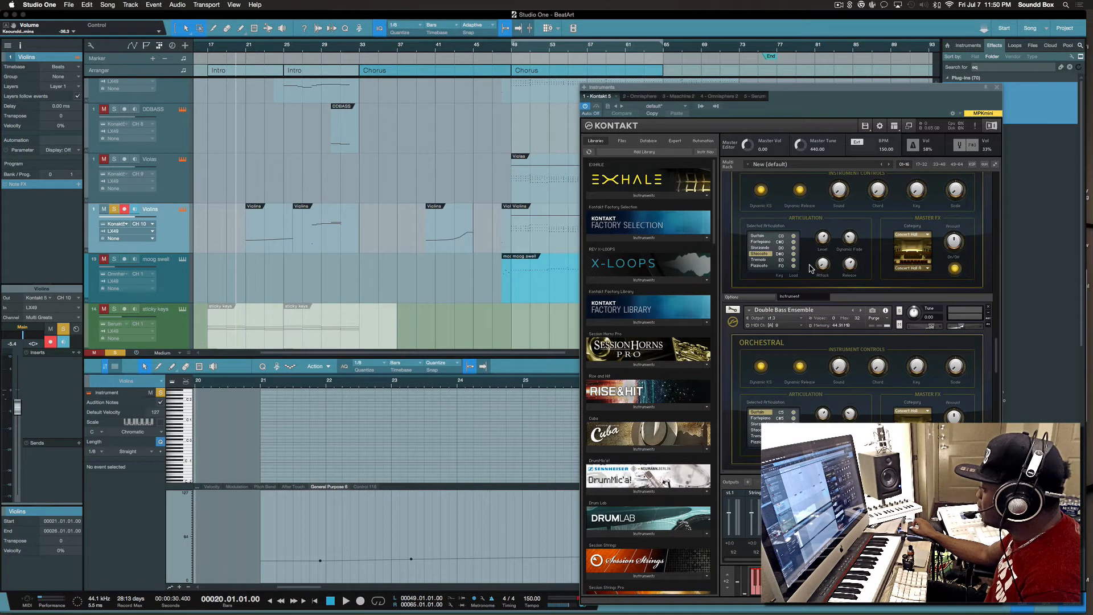
scroll(812, 268, up, 15)
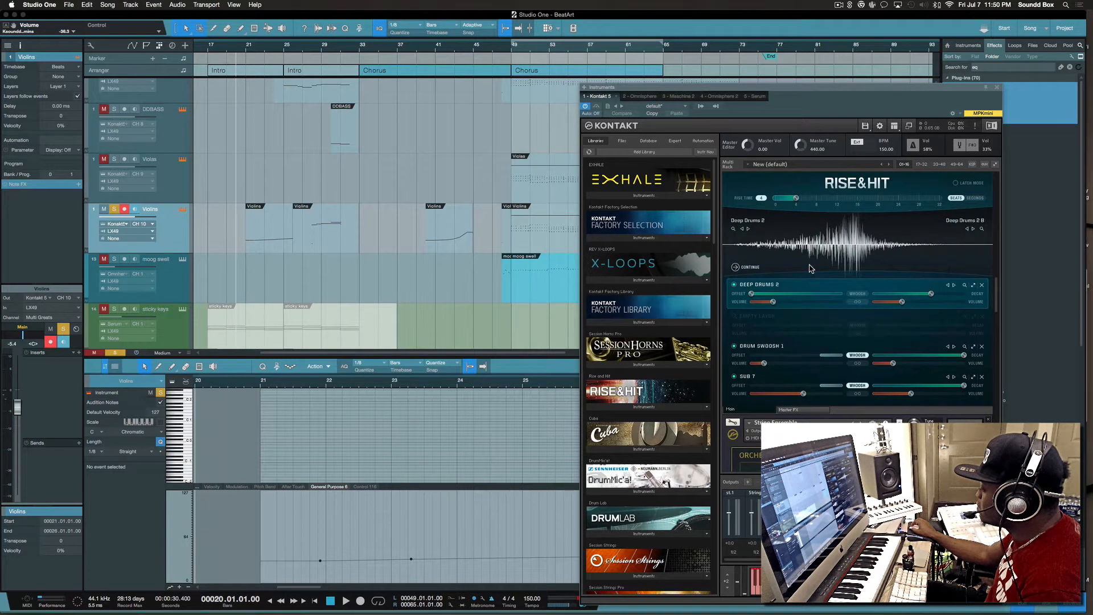
scroll(809, 273, down, 5)
click(803, 301)
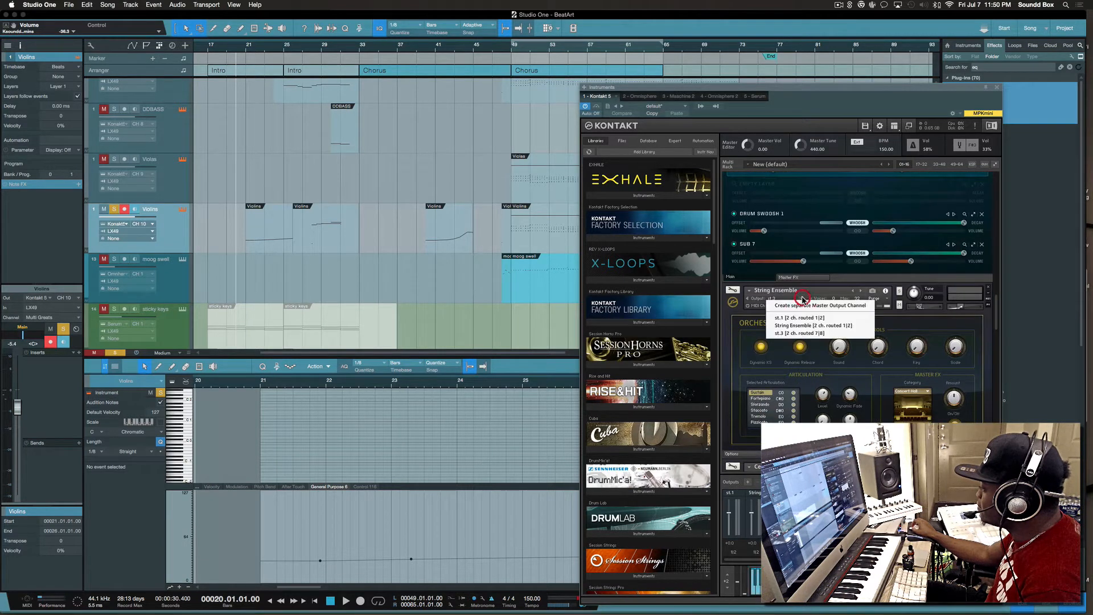
click(830, 333)
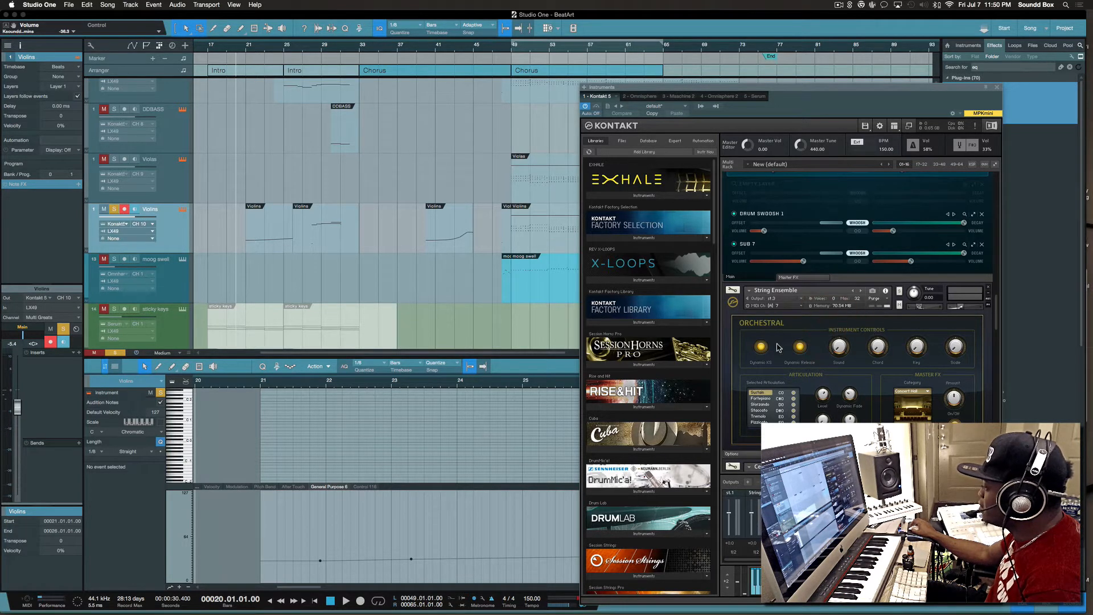
Step: Show the String Ensemble's output choices again and close the list without picking one
scroll(779, 348, down, 3)
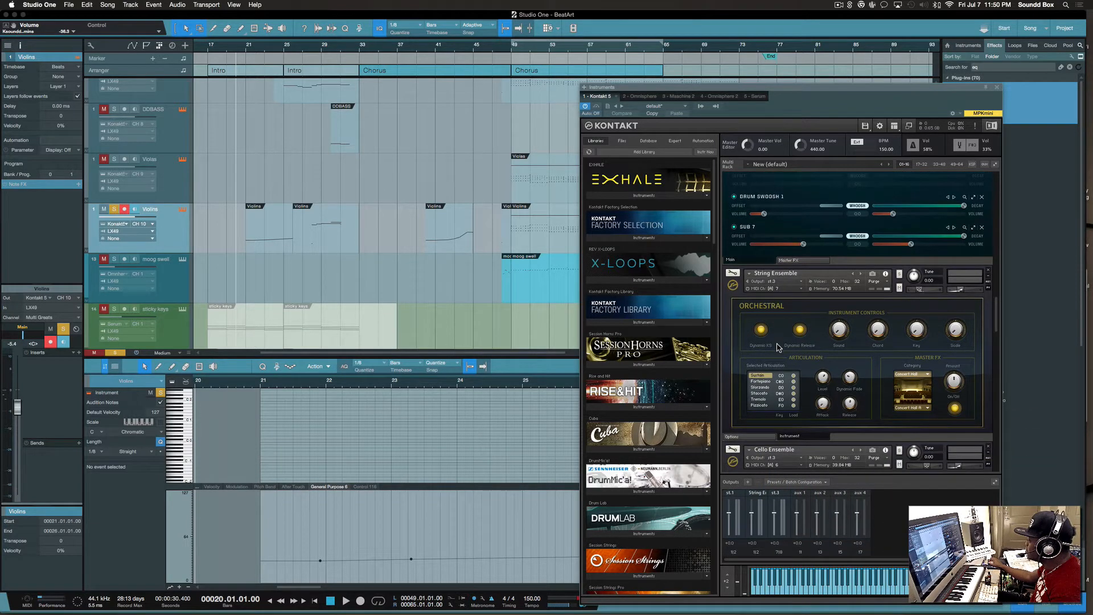
click(799, 242)
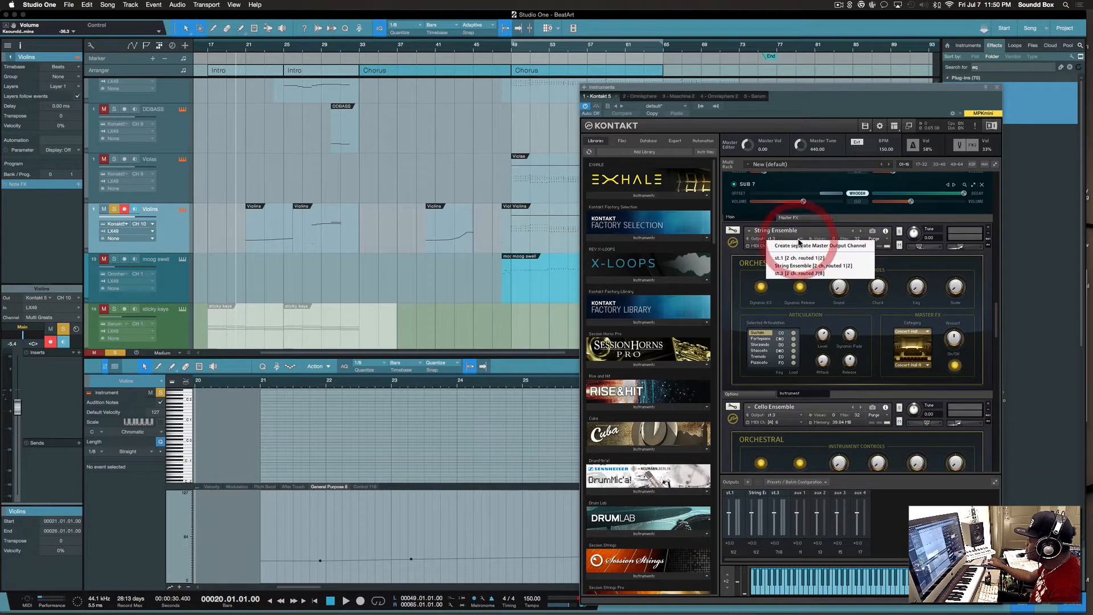
click(756, 268)
Step: Find the Viola Ensemble in Kontakt's rack and choose st.3 [2 ch. routed 7|8] as its output
scroll(772, 353, down, 3)
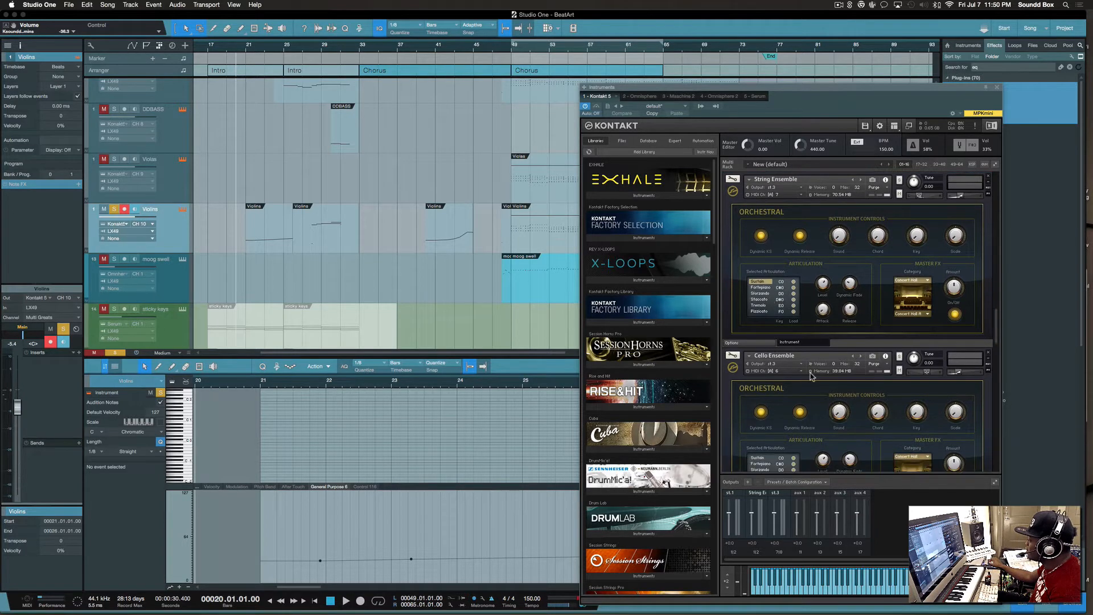
scroll(795, 377, down, 10)
scroll(772, 333, down, 8)
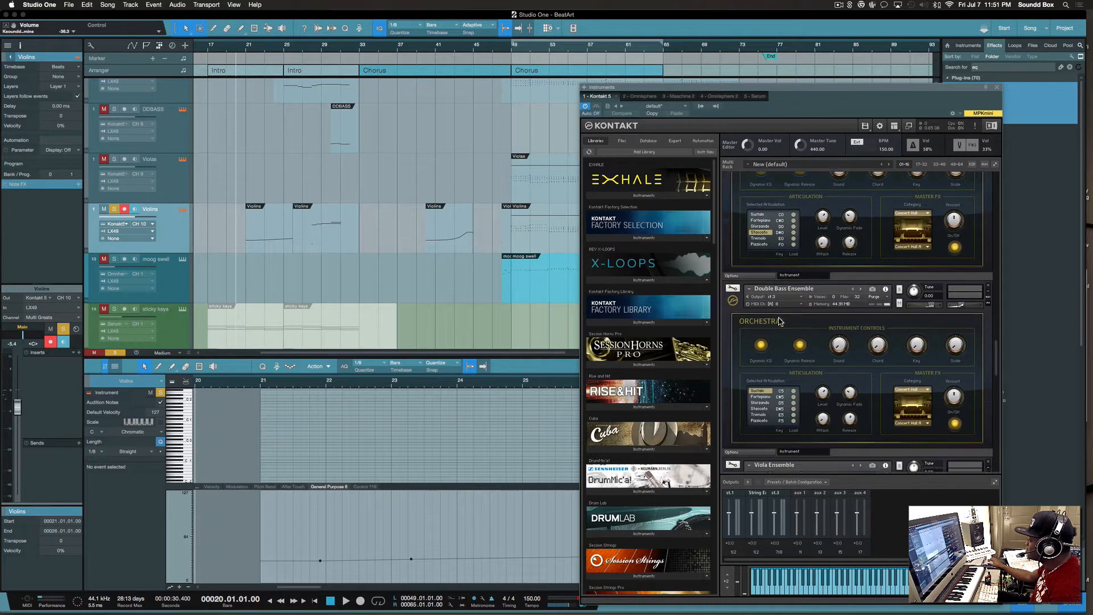
click(783, 328)
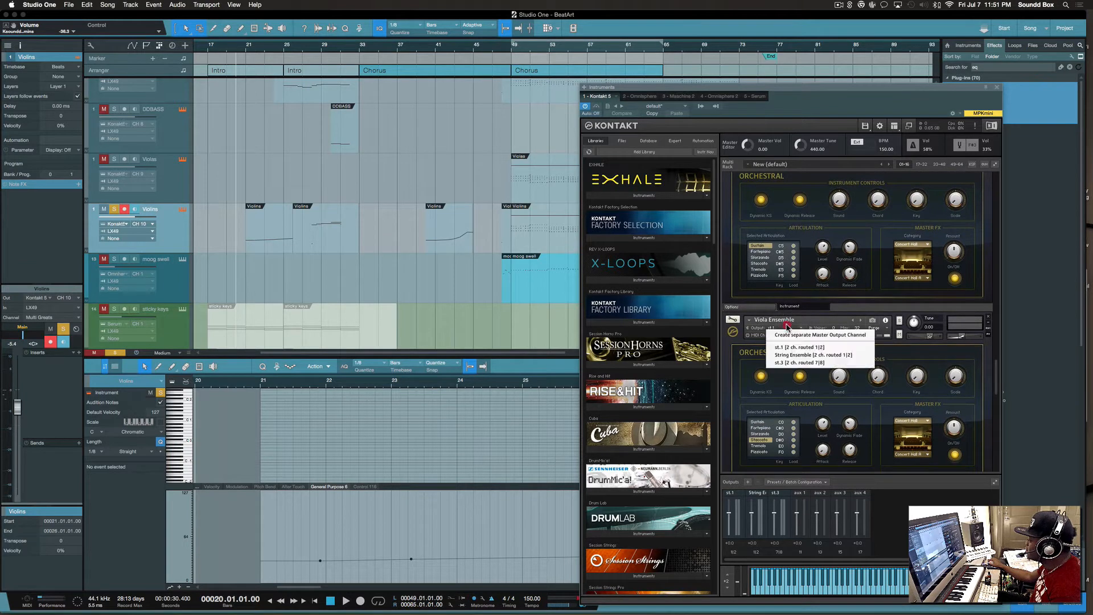
click(820, 363)
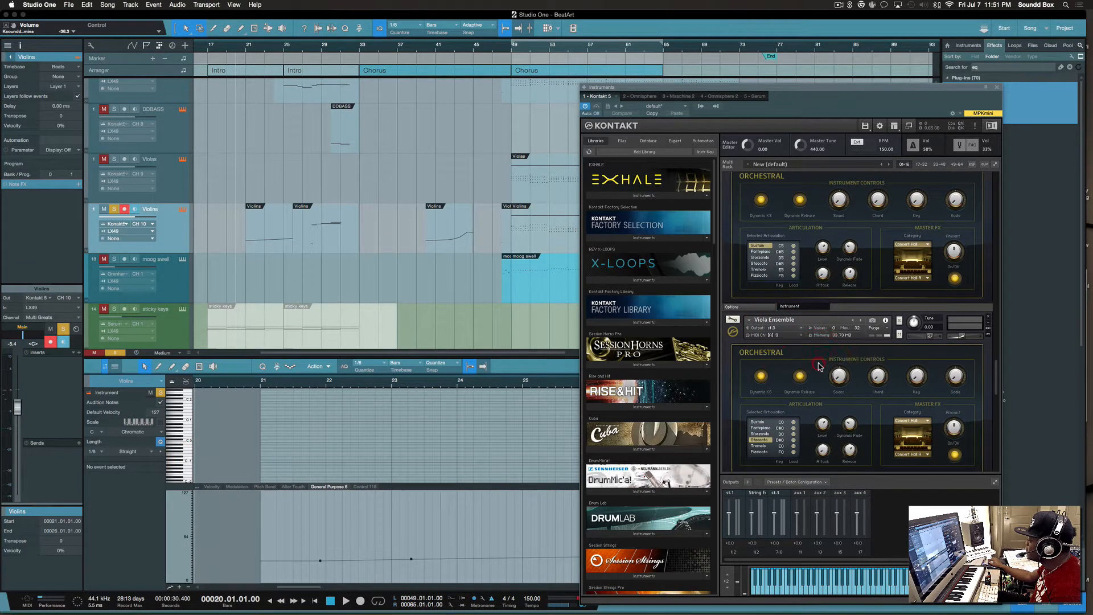
Step: Set the Violin Ensemble's output to st.3 [2 ch. routed 7|8] and go on to the Damage percussion kit in the rack
scroll(766, 353, down, 8)
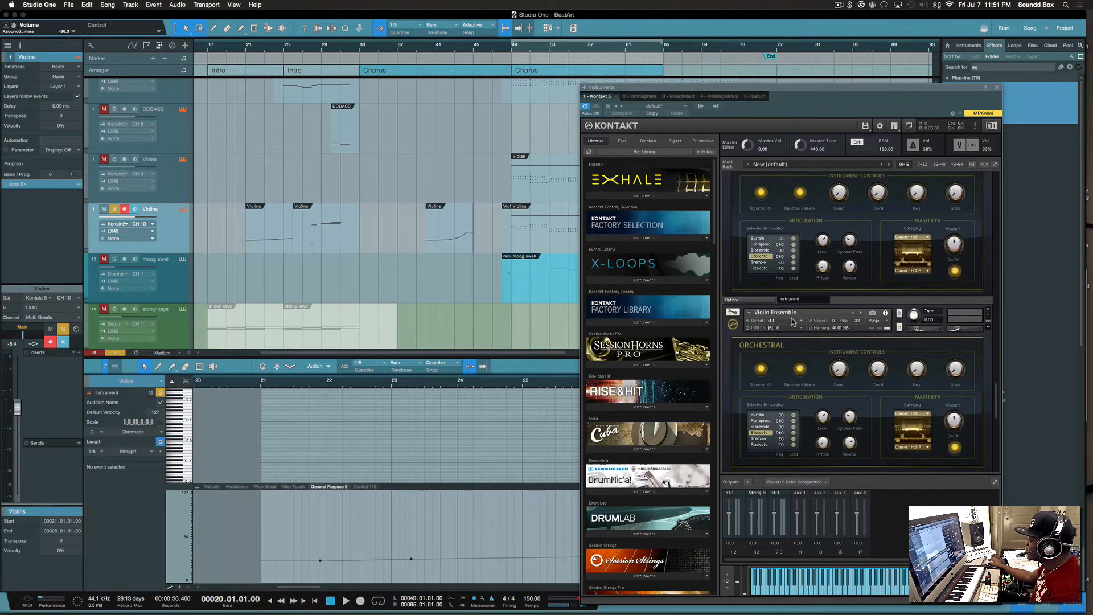
click(792, 320)
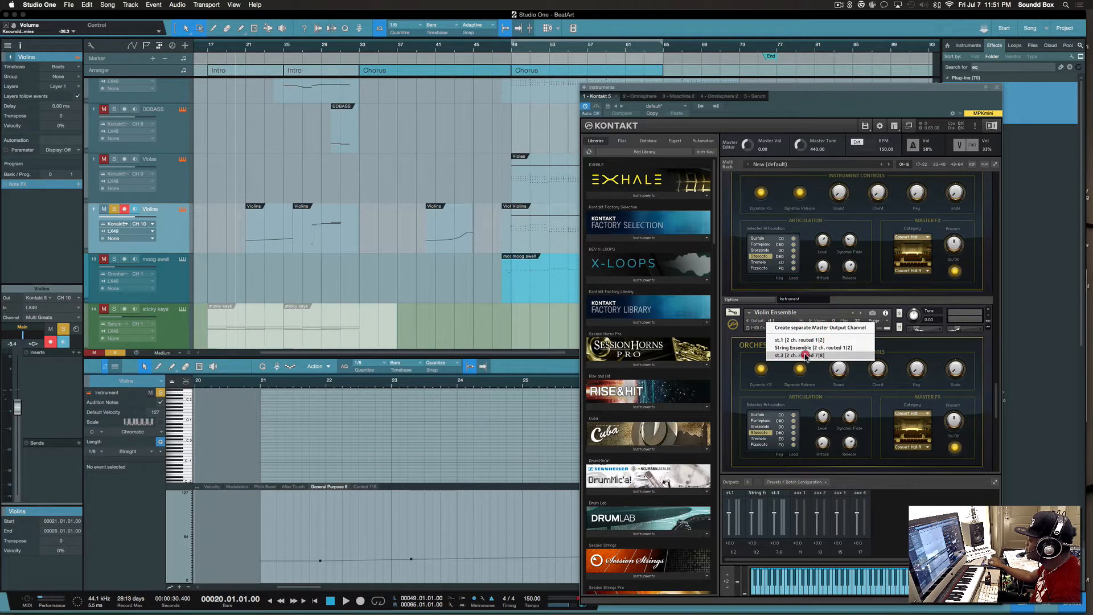
click(806, 355)
scroll(757, 347, down, 15)
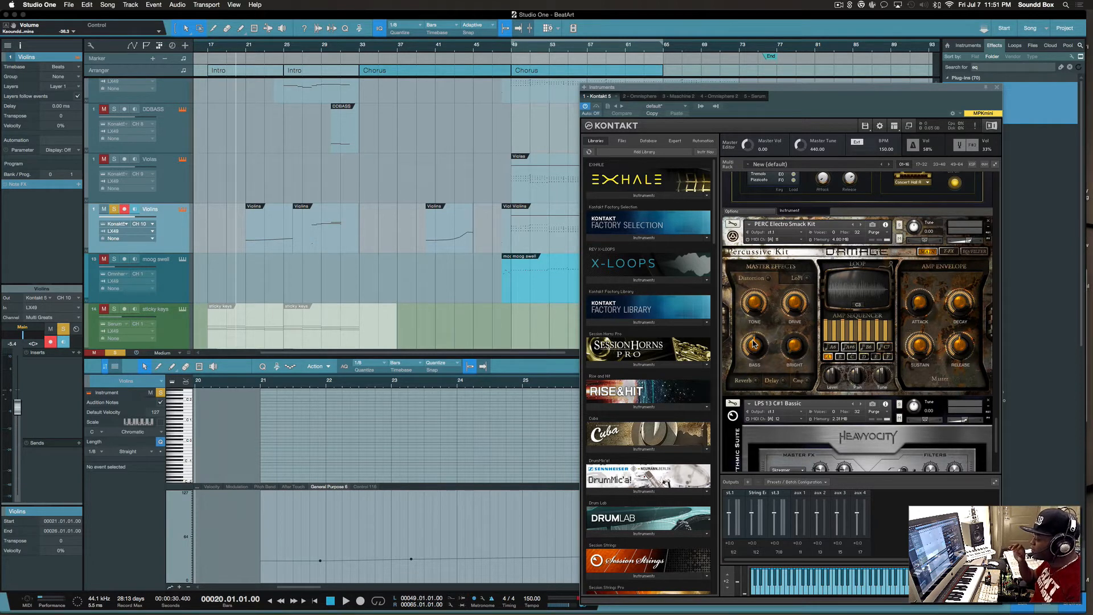
Step: Show the mixer and select the String OUT channel among the first Kontakt channels
key(F3)
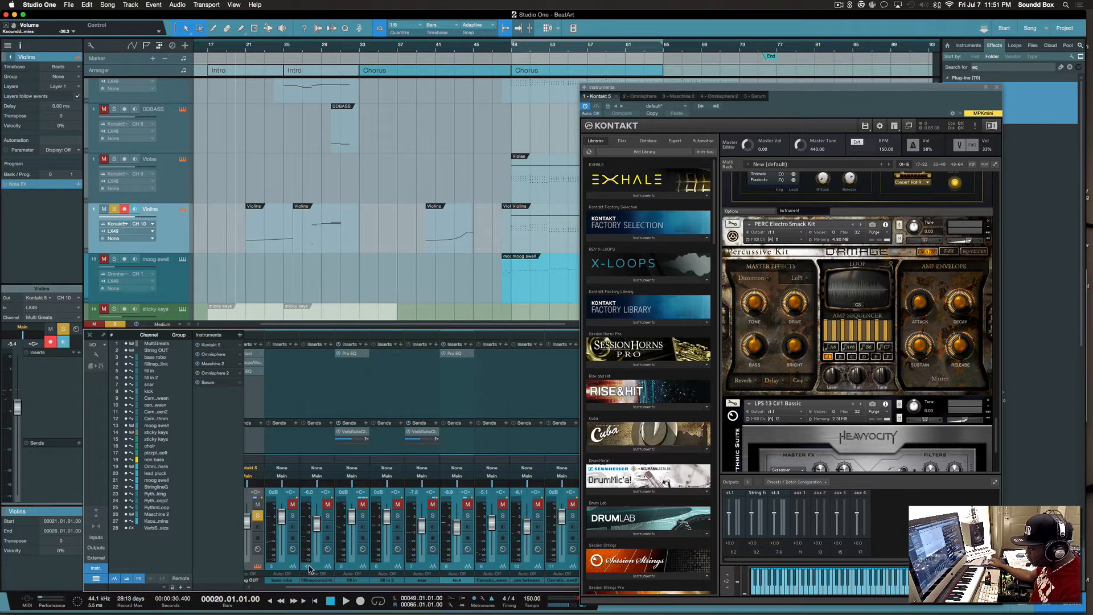
scroll(309, 568, left, 5)
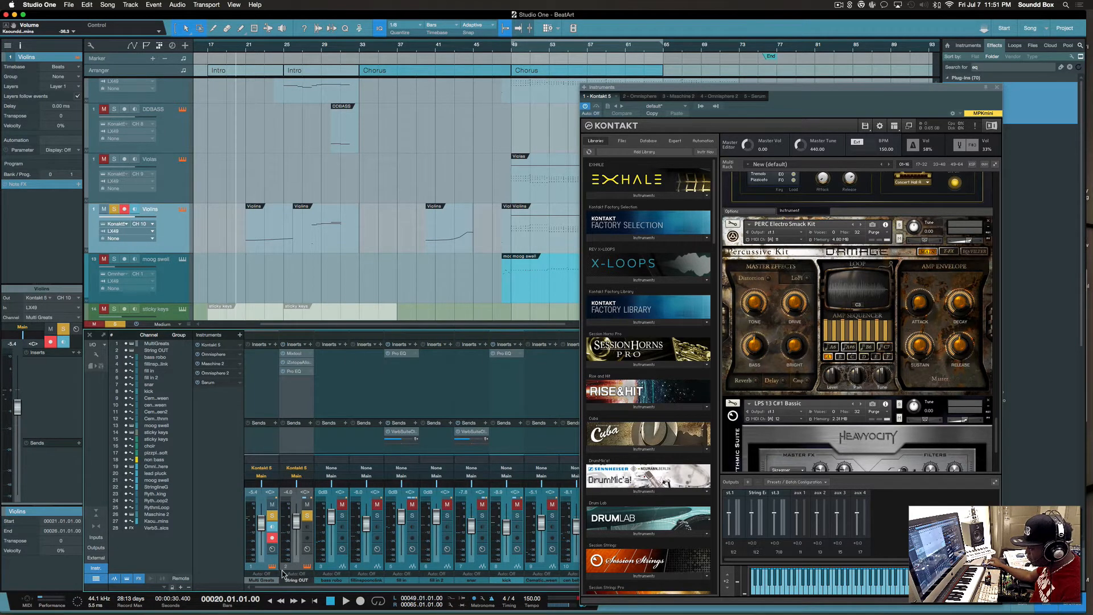
click(308, 584)
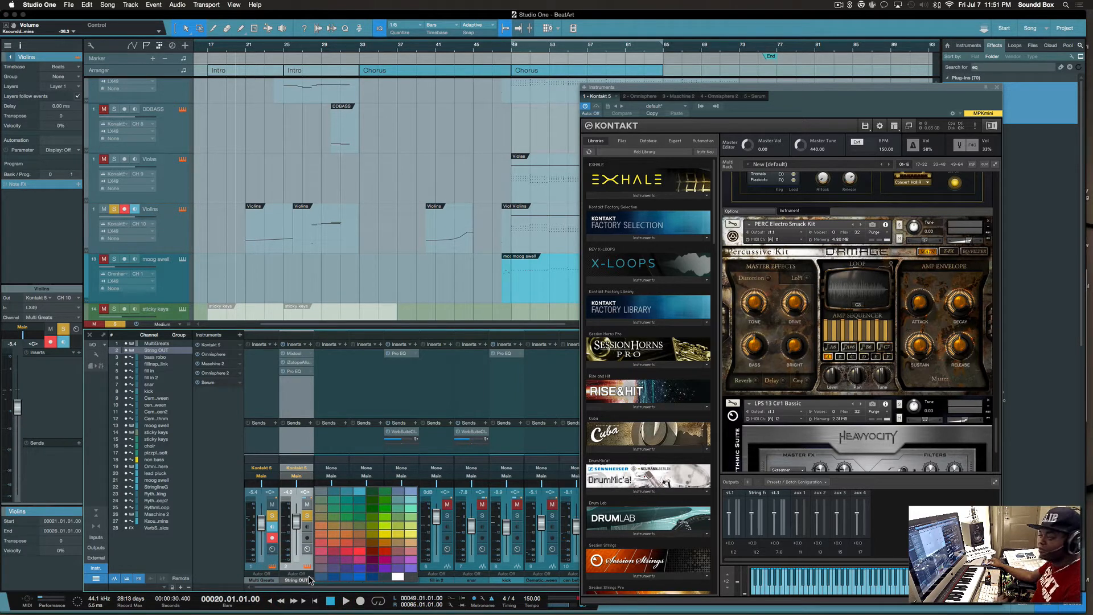
Step: Show Kontakt's list of active outputs with Out 7-8 - String OUT, and close it without changing anything
click(702, 107)
click(701, 107)
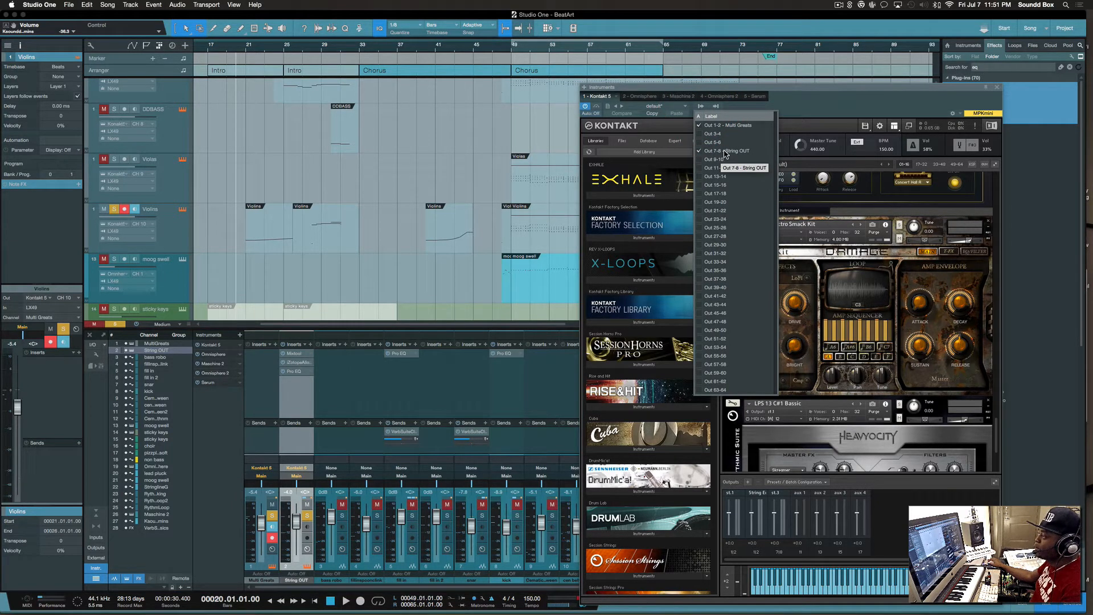
click(761, 105)
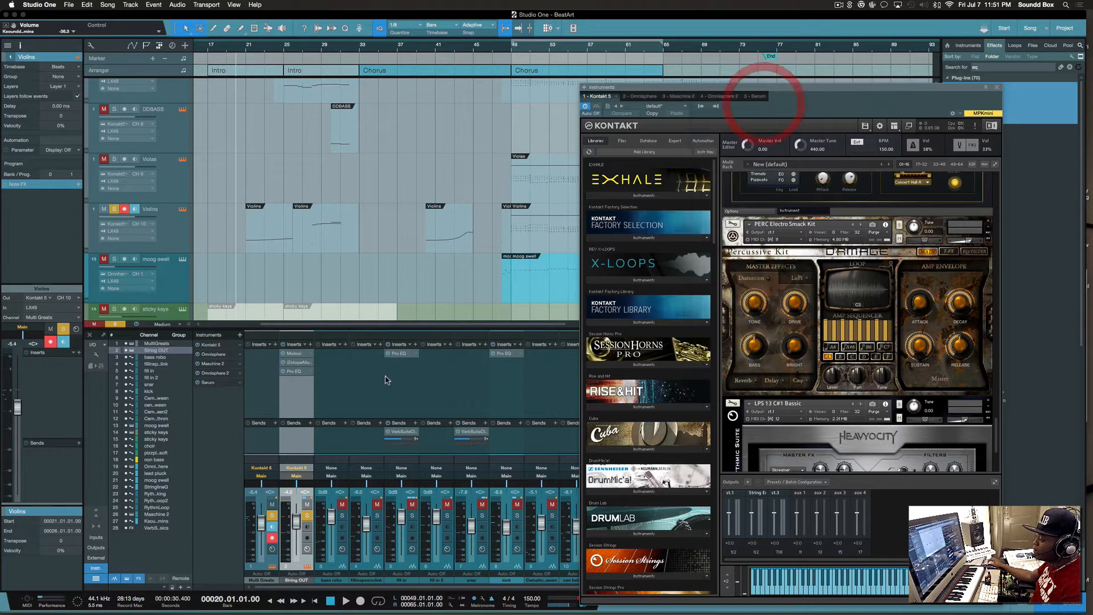
Step: Show the iZotope Alloy 2 insert on the String OUT channel and dismiss the iZotope updater
click(298, 446)
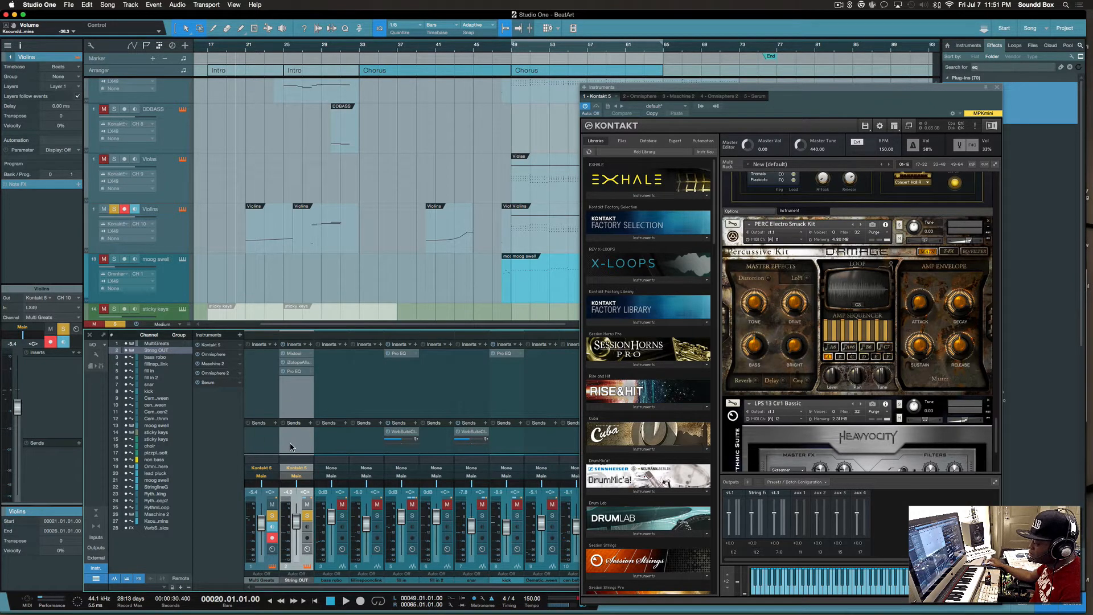
double_click(300, 364)
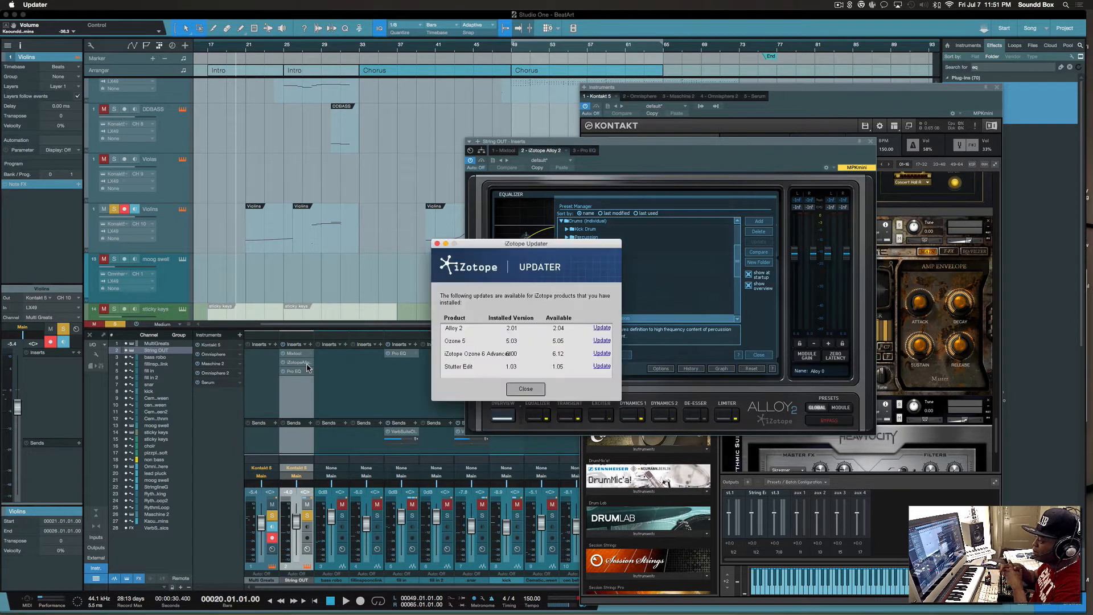
click(525, 389)
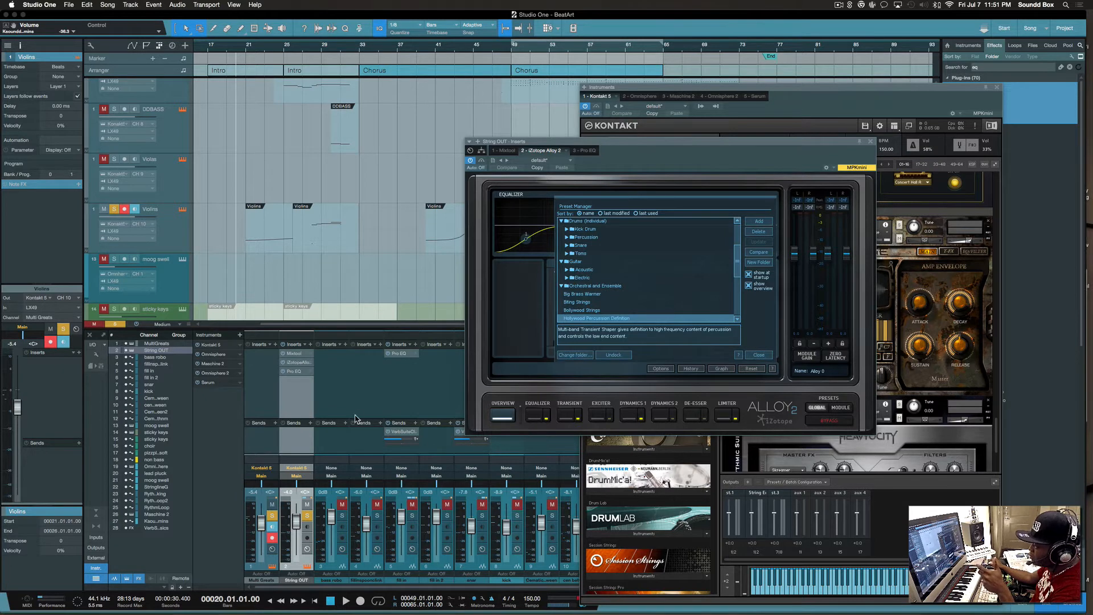
Step: Show the Pro EQ insert on the String OUT channel, and close both its window and the Kontakt window
click(299, 375)
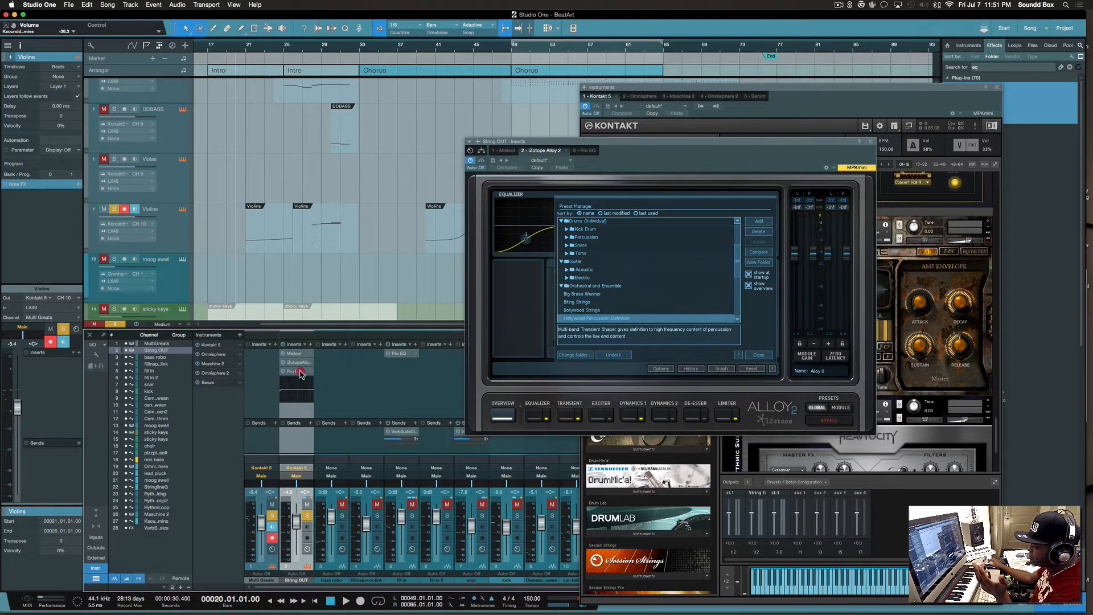
click(300, 374)
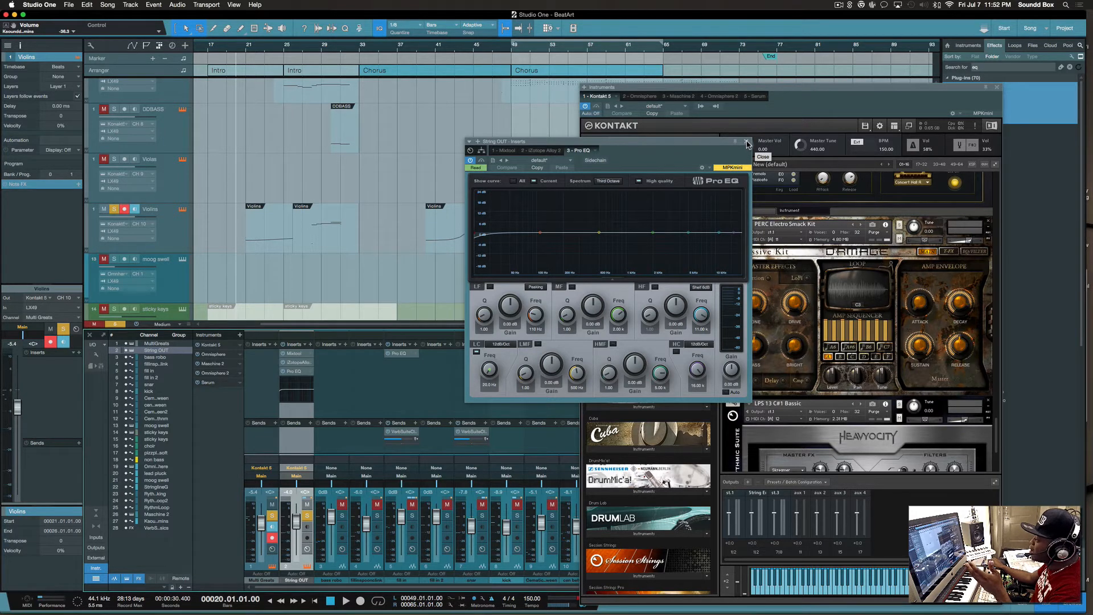
click(747, 143)
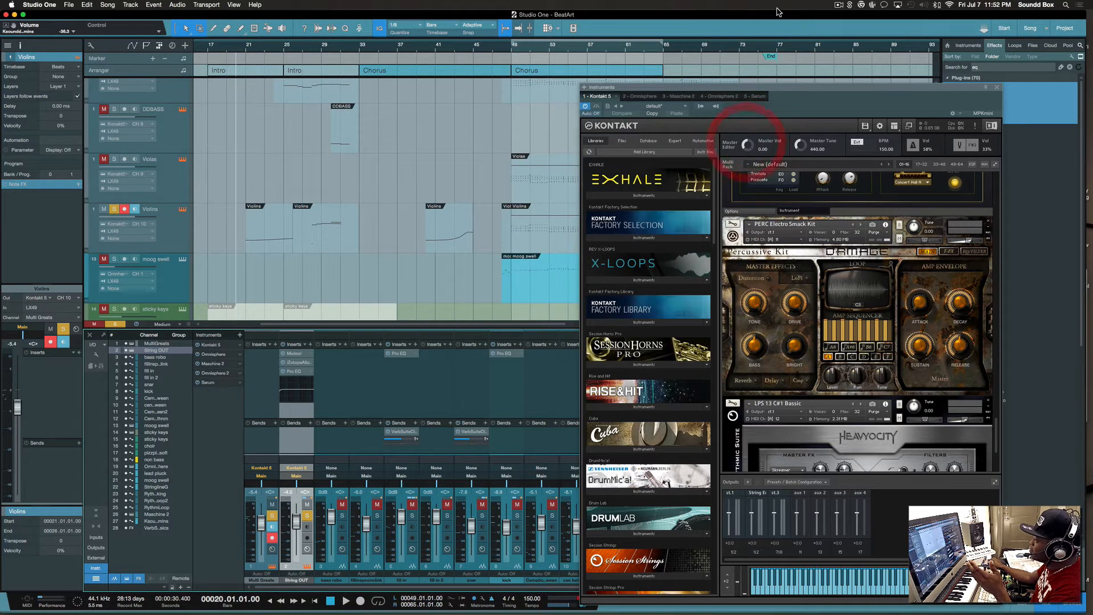
click(997, 88)
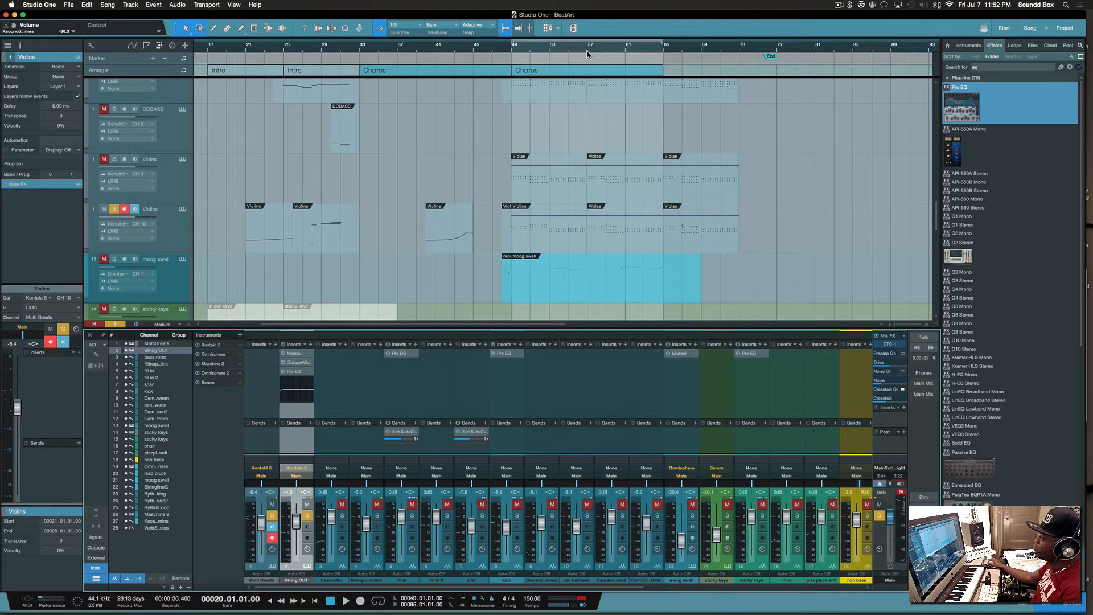
Step: Play the soloed strings from bar 64 with String OUT's Pro EQ open and its window moved off the Chorus clips
click(651, 50)
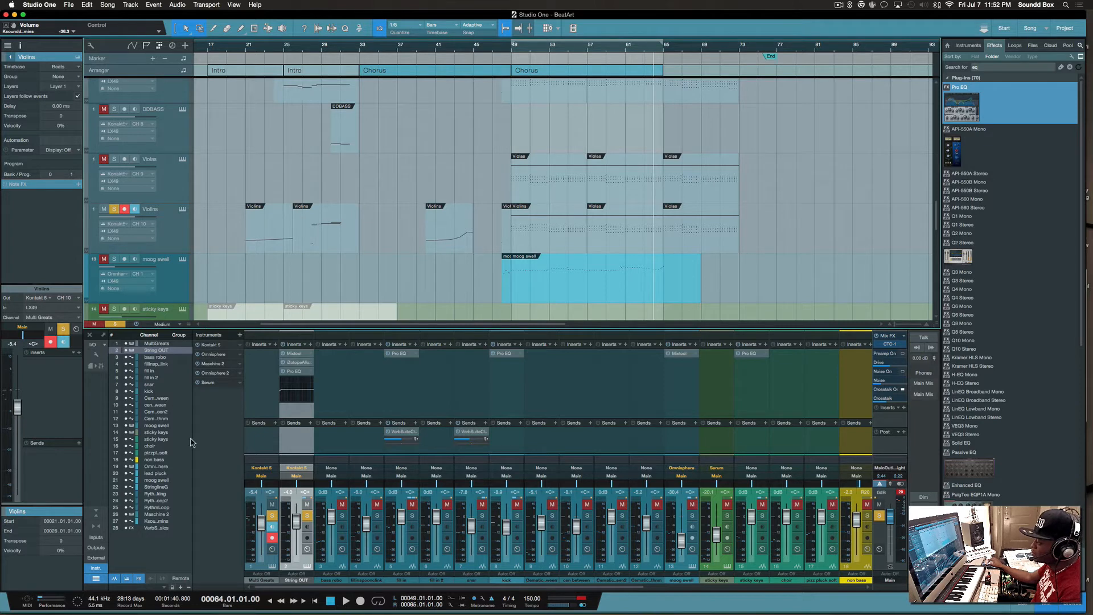
key(space)
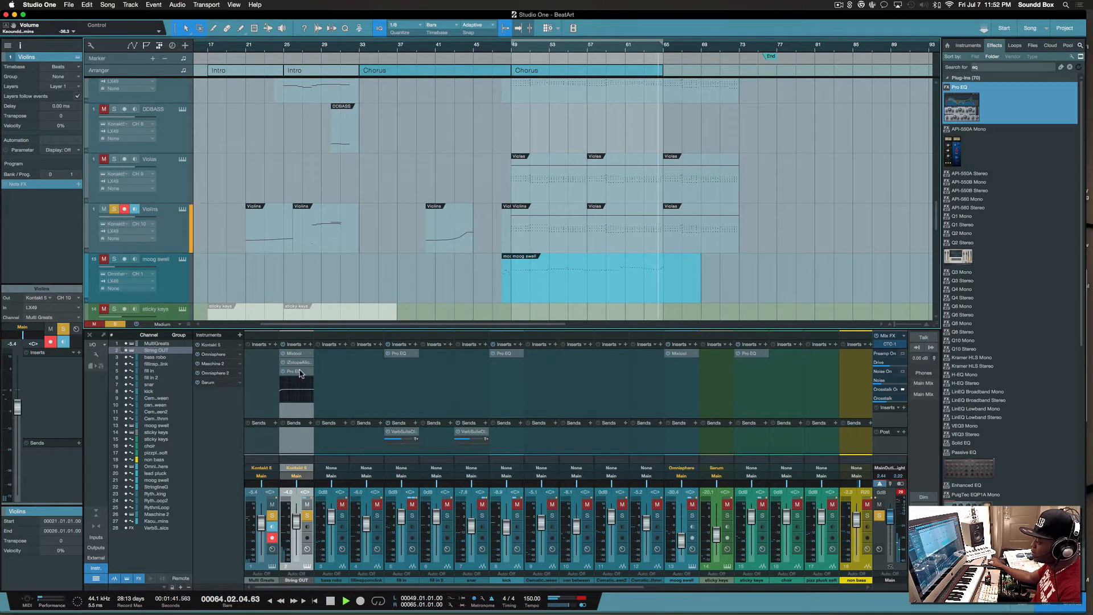
click(298, 372)
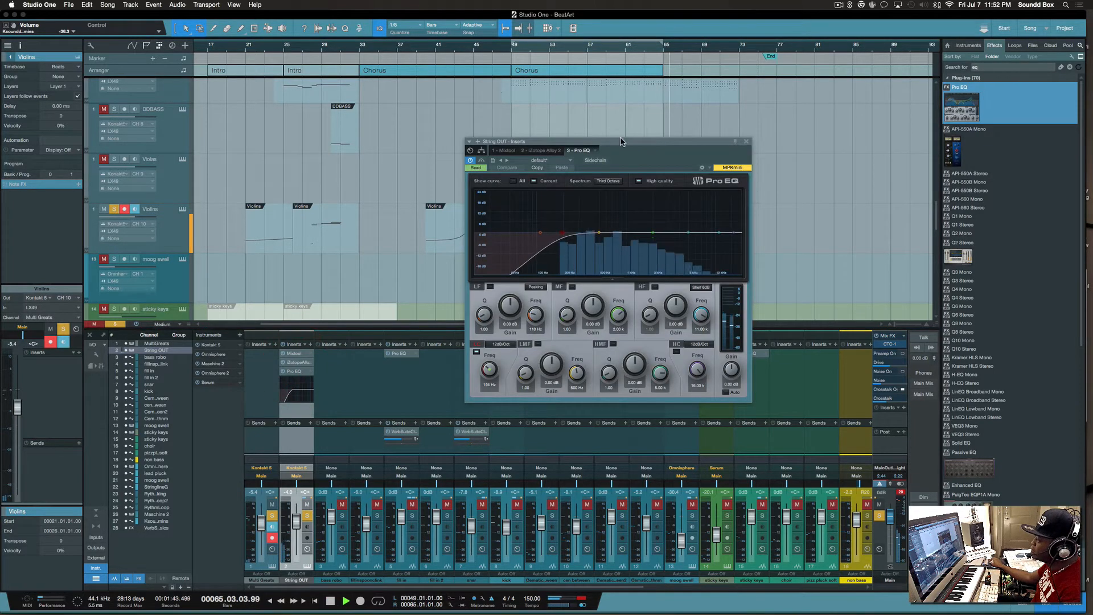
drag(618, 173, 399, 101)
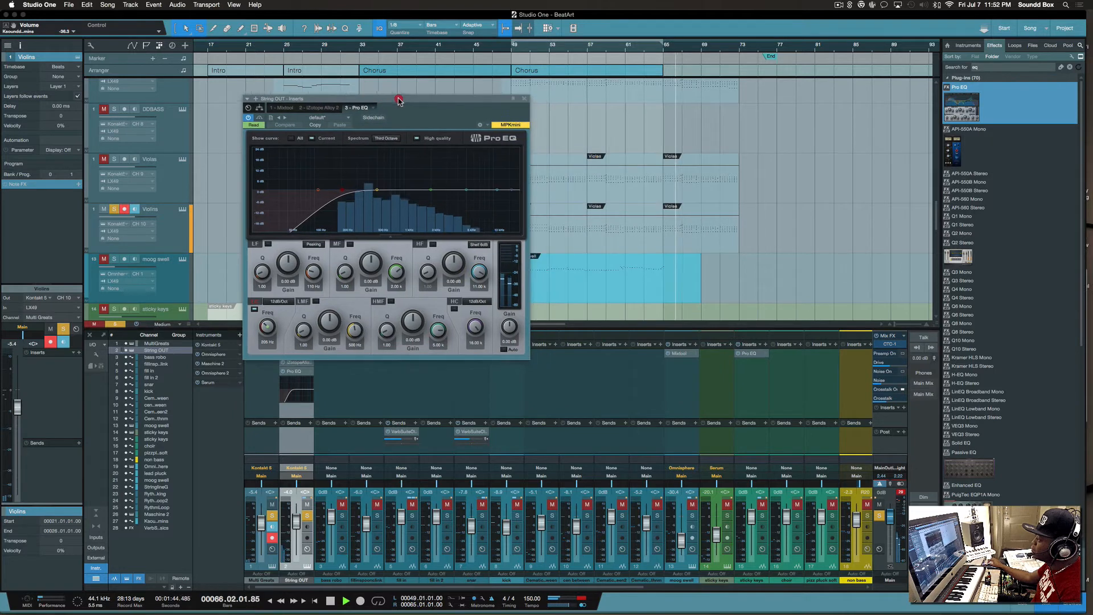
Step: Audition the strings from bar 57 with track automation shown, watching the Pro EQ's low-cut curve, and close the EQ window
click(587, 45)
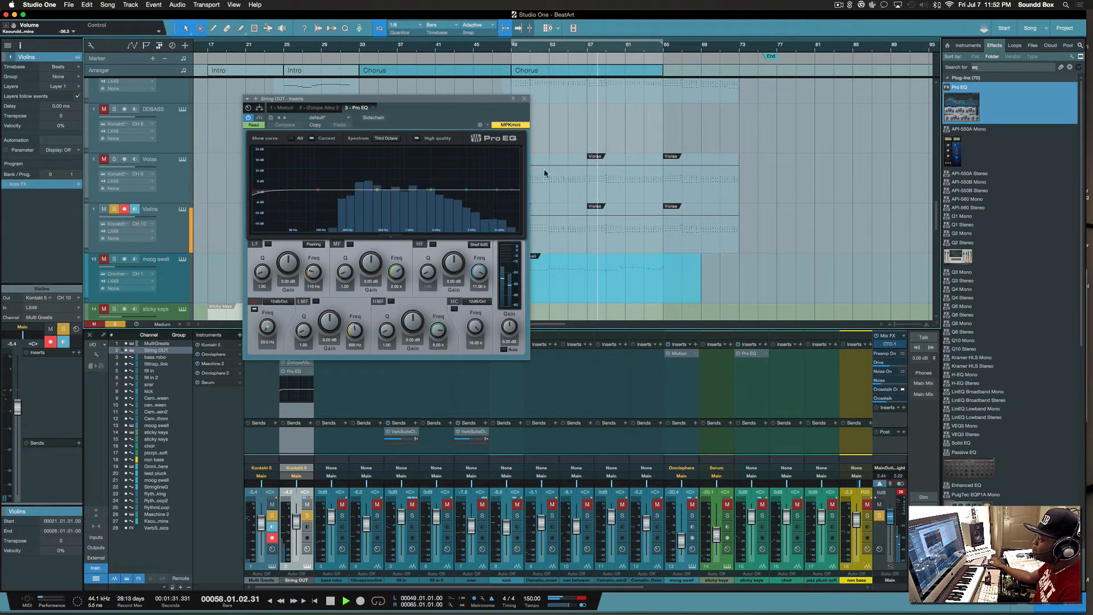
key(a)
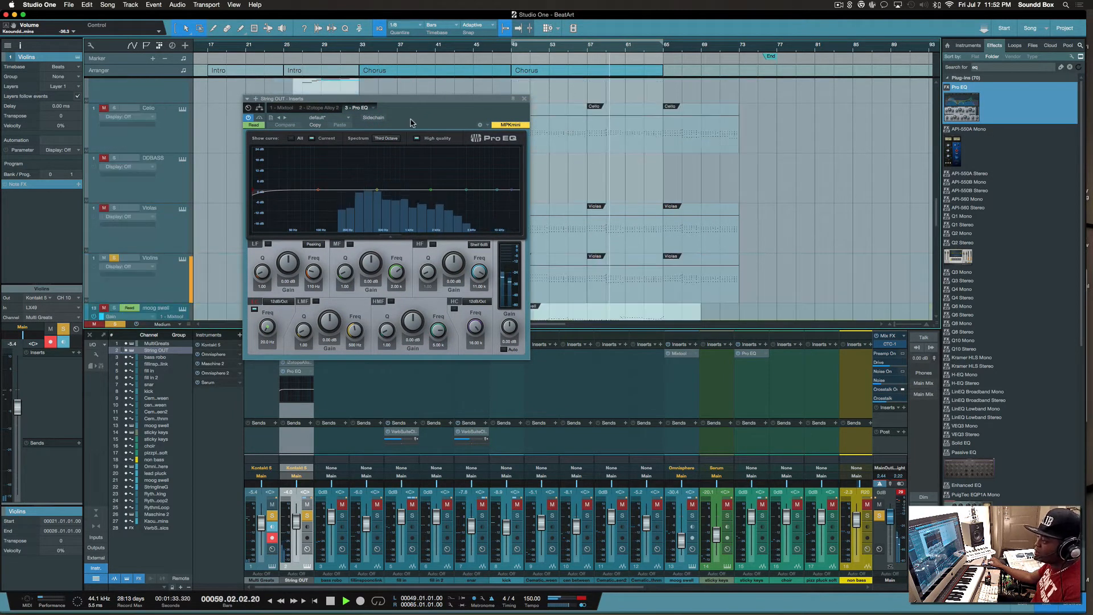
drag(454, 105, 383, 80)
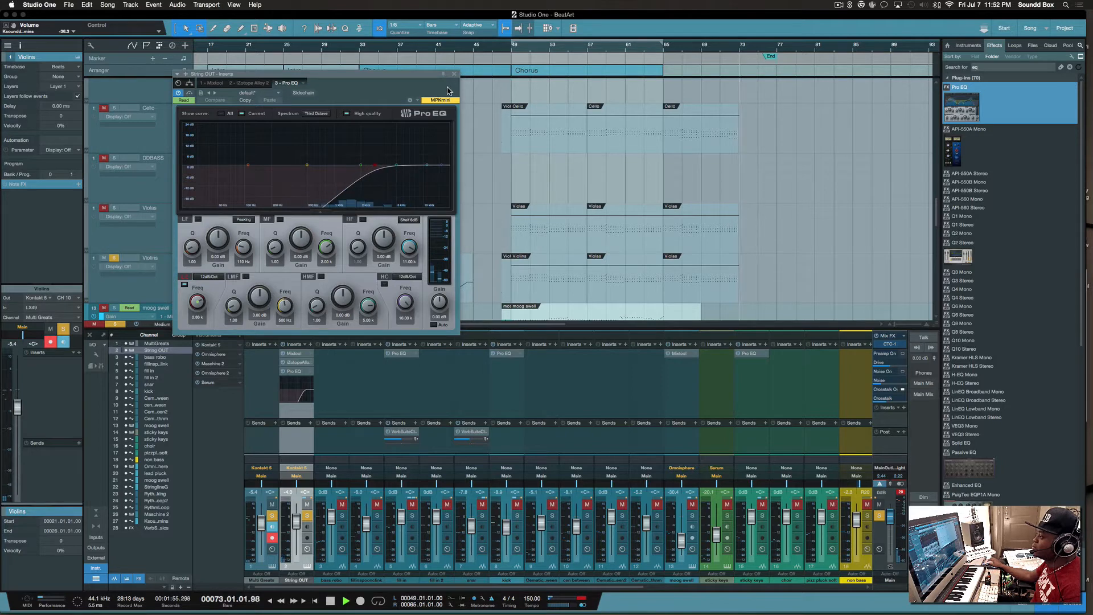
click(454, 74)
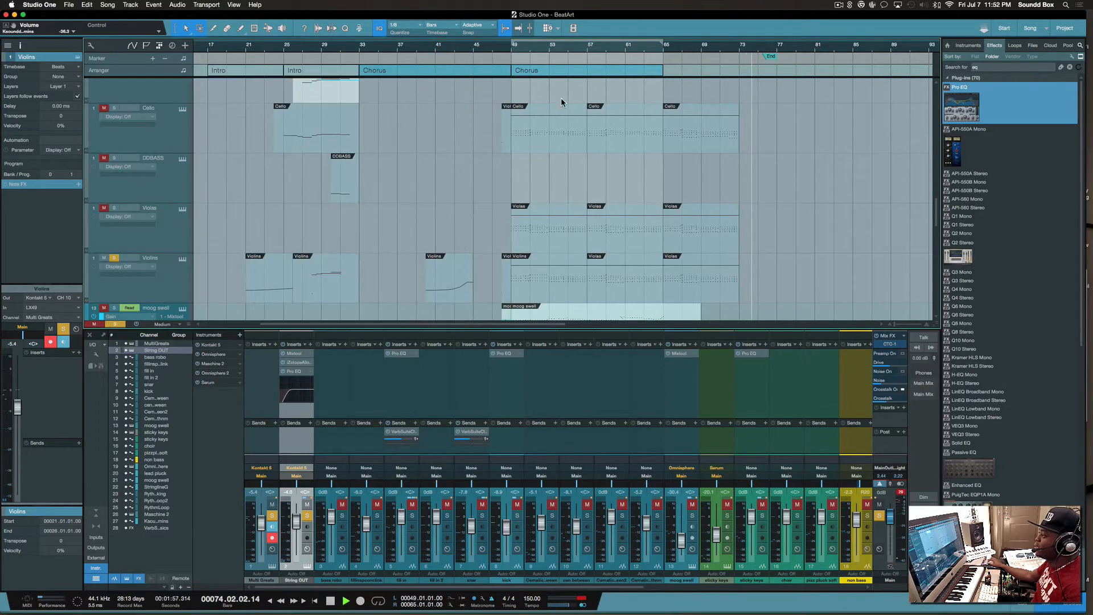
Step: Unsolo the Violins track and play the full mix from bar 37, bringing the Cematic Drums Rythmn clips into view
key(space)
click(114, 260)
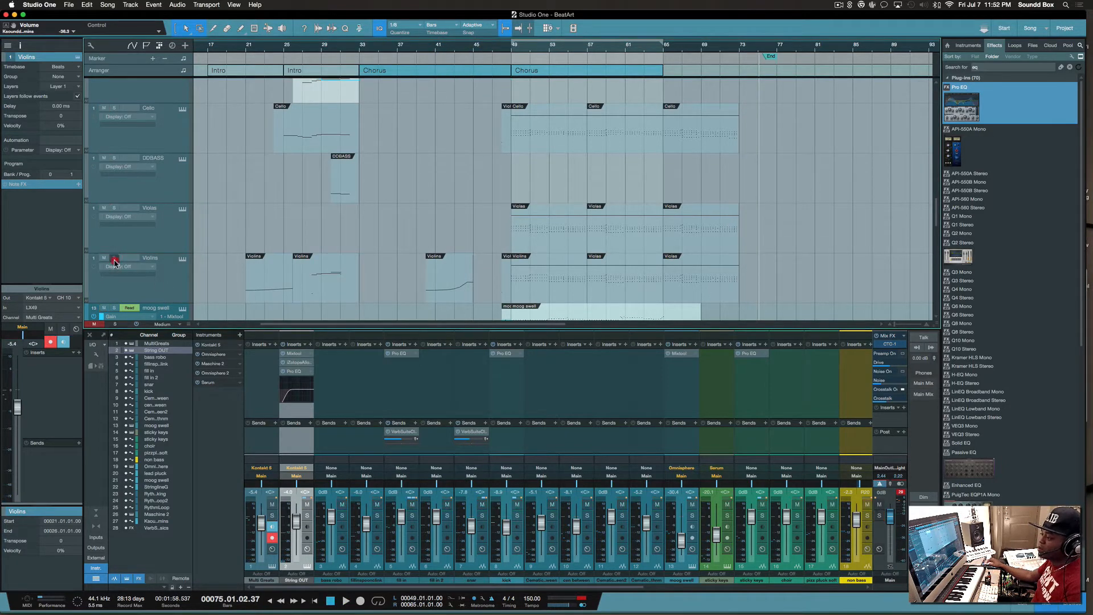
key(space)
click(397, 52)
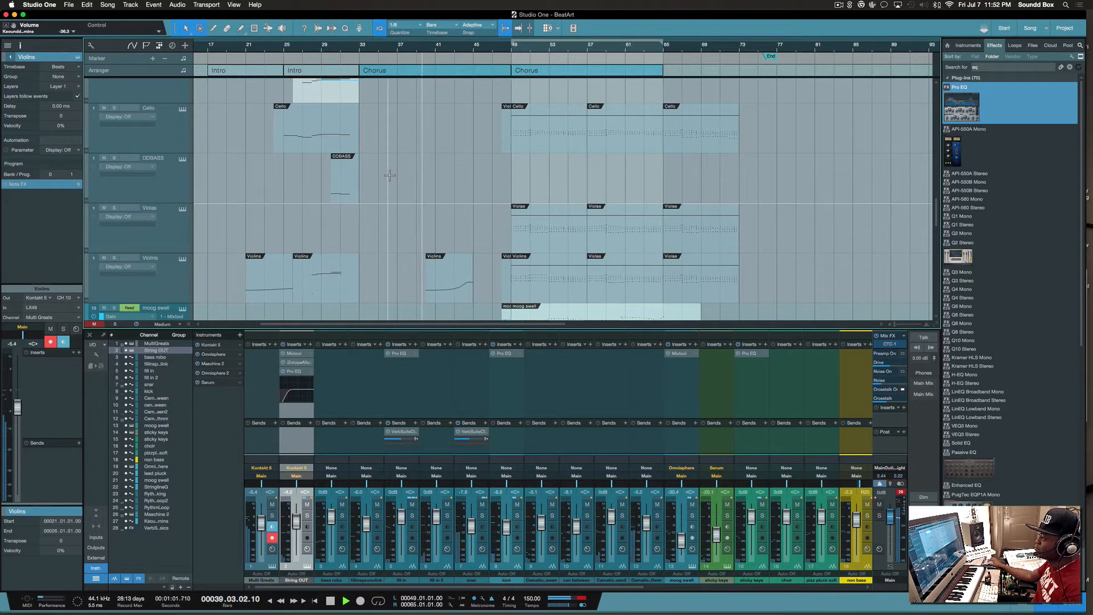
scroll(389, 175, up, 5)
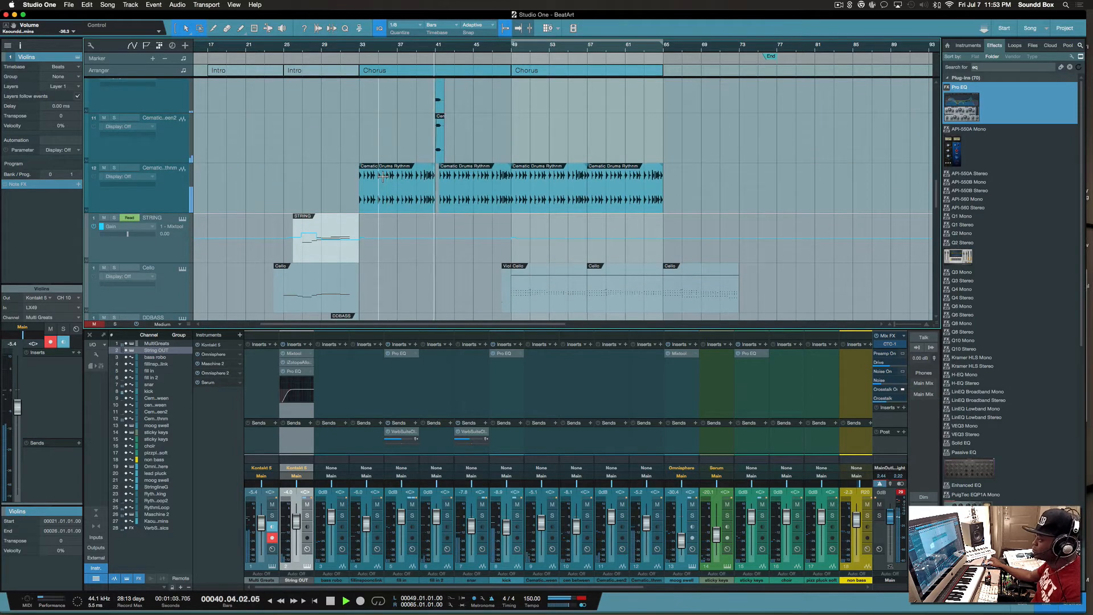
click(407, 141)
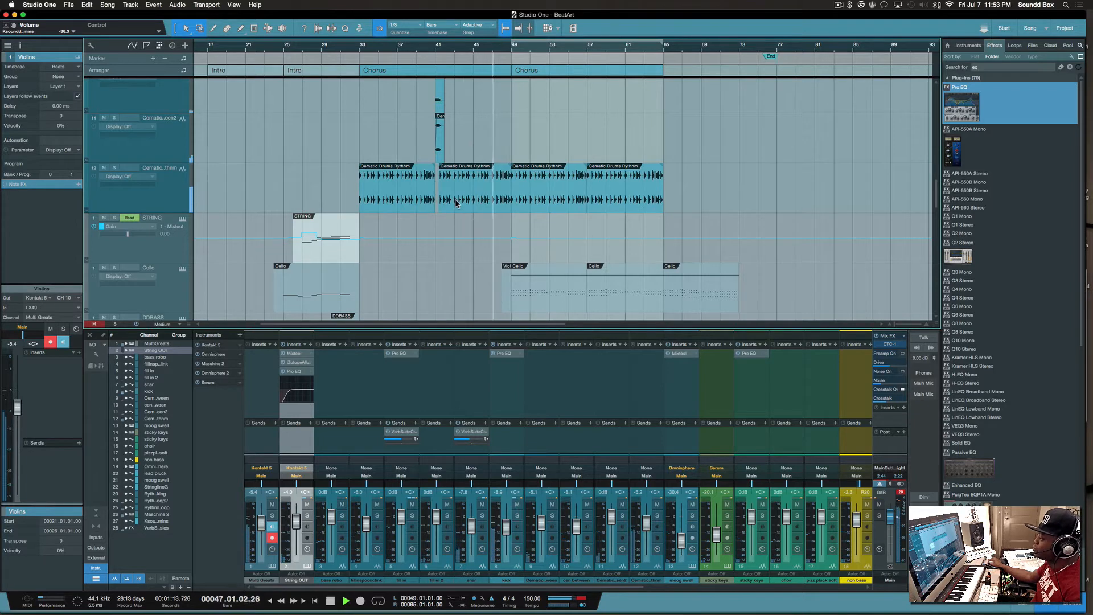
Step: Bring the last mixer channels into view during playback and reset the Main output's clip indicator
scroll(375, 223, down, 3)
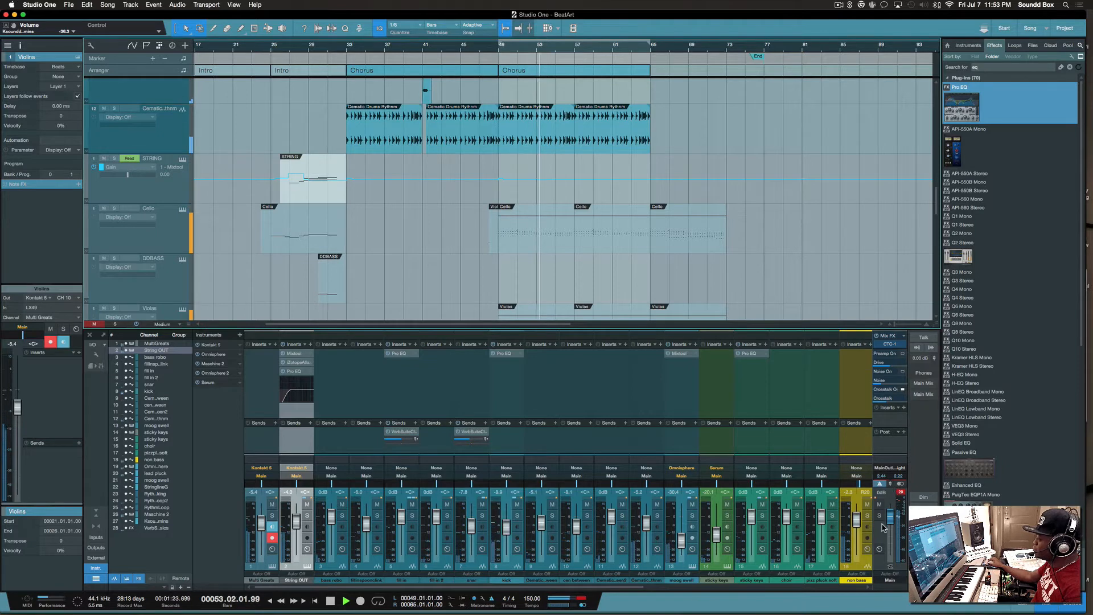
scroll(690, 454, right, 8)
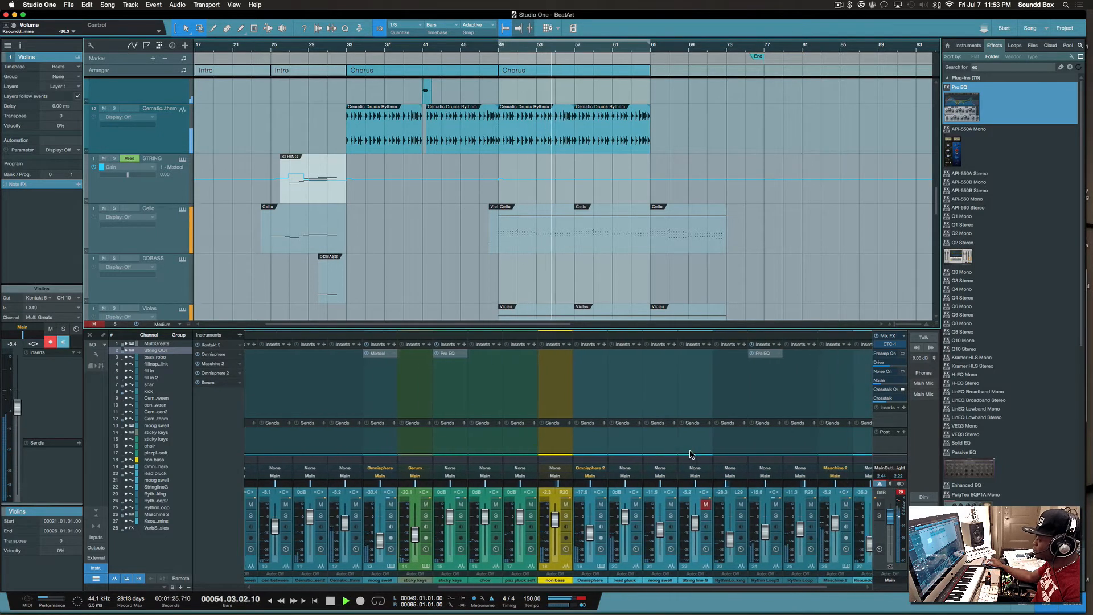
scroll(690, 454, right, 2)
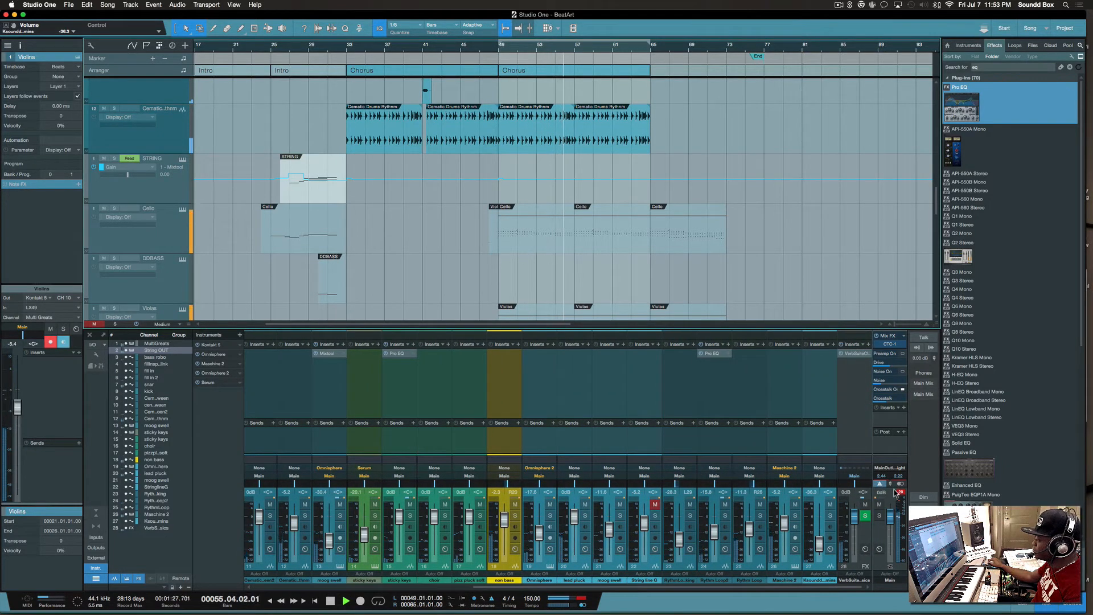
click(900, 492)
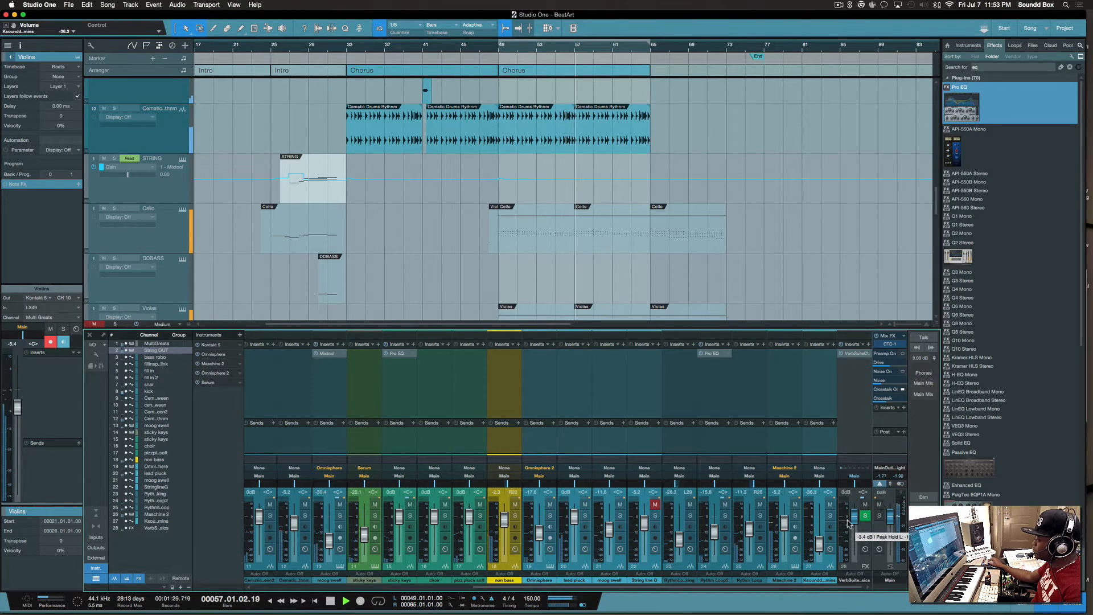
Step: Stop playback, select all channels except the reverb return, and lower their faders together until MultiGreats sits at -11.1 dB
key(space)
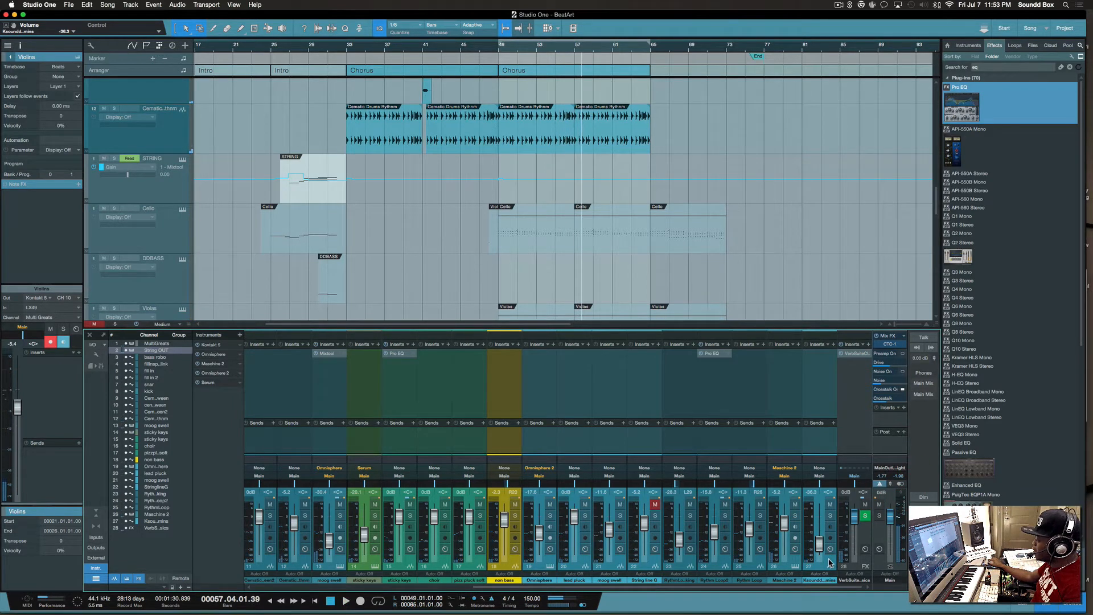
click(832, 562)
scroll(626, 546, left, 6)
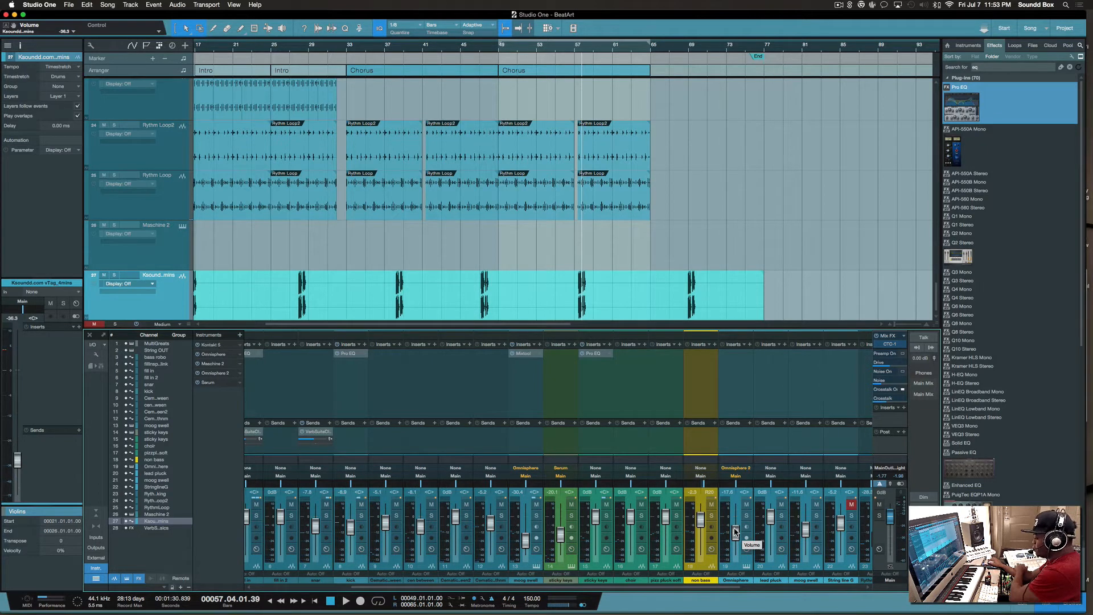
scroll(734, 532, left, 4)
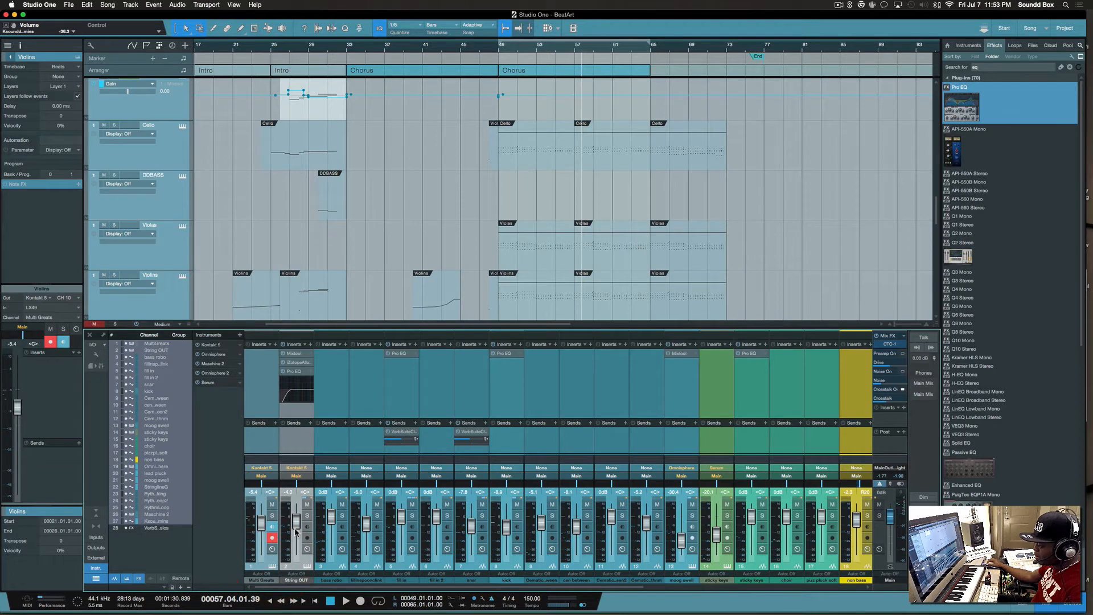
drag(294, 520, 293, 538)
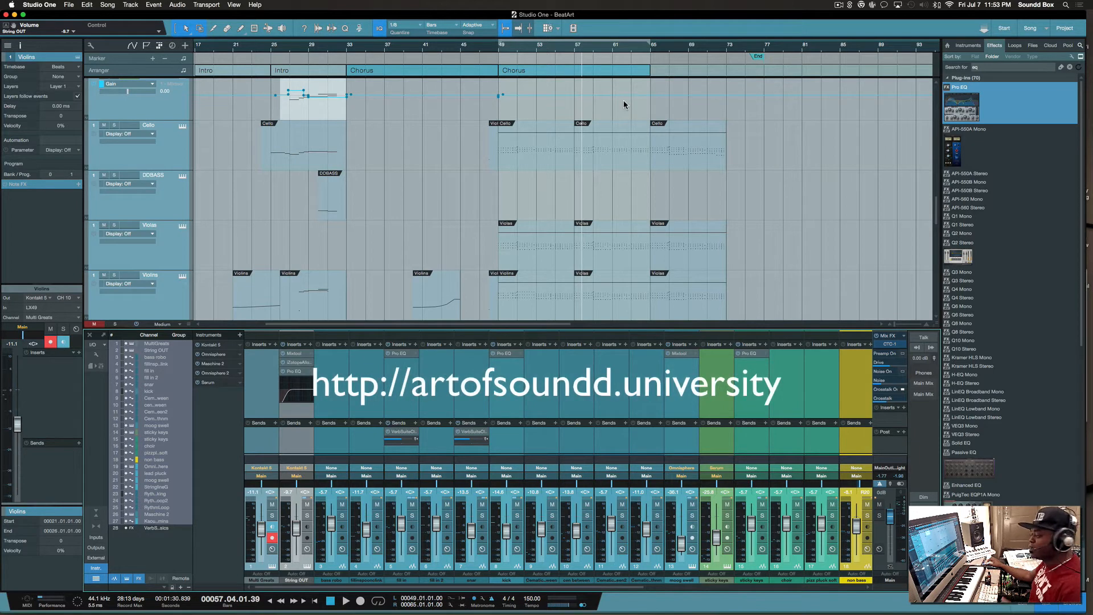
Step: Play the mix from bar 49 and select only the Cematicbetween2 channel
click(499, 51)
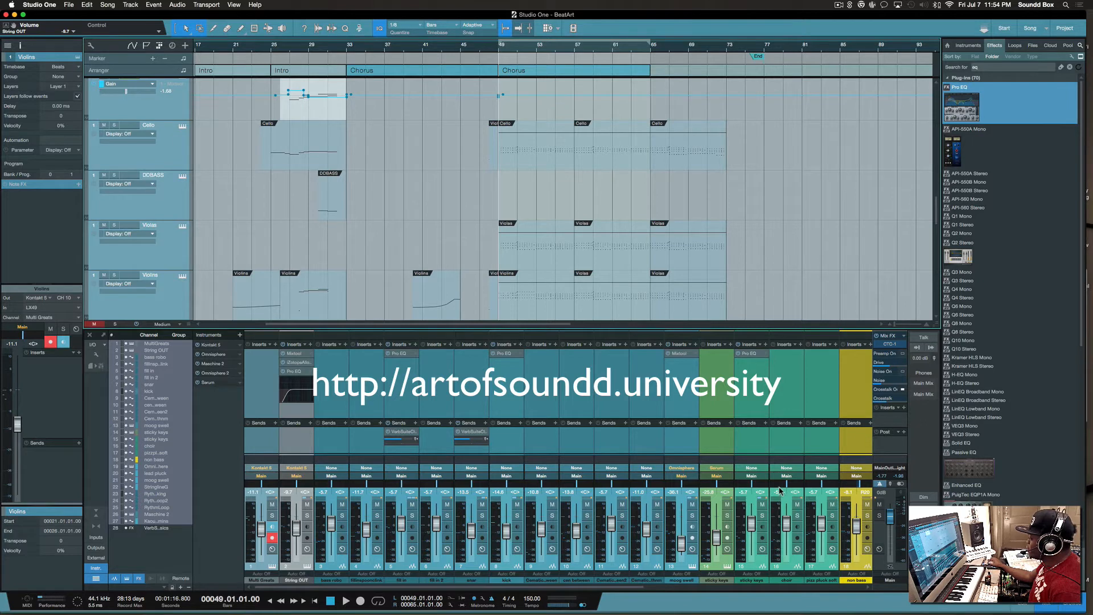
key(space)
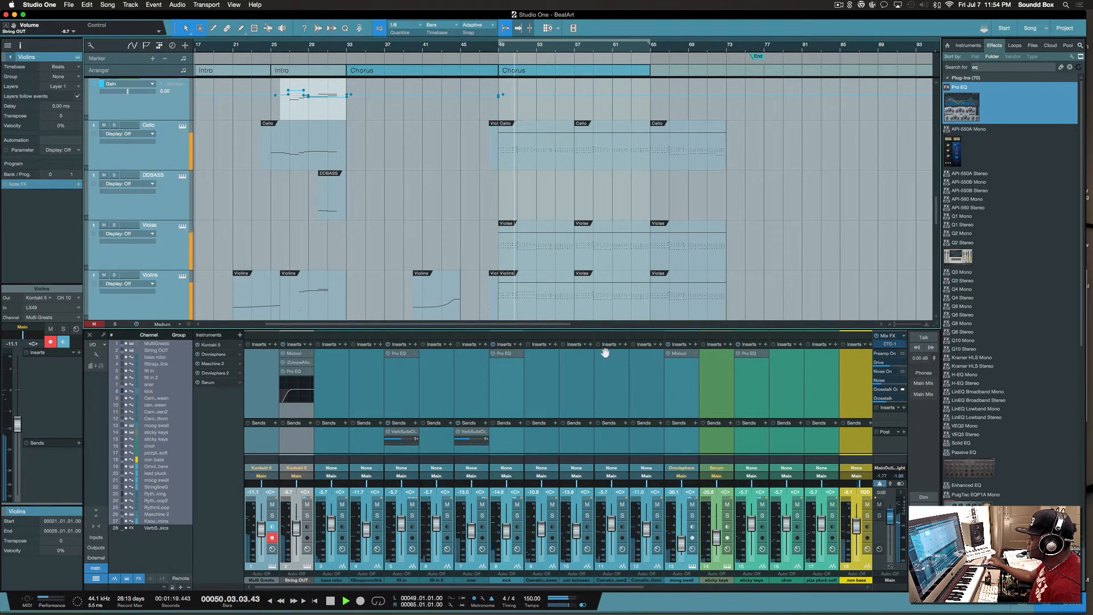
click(619, 439)
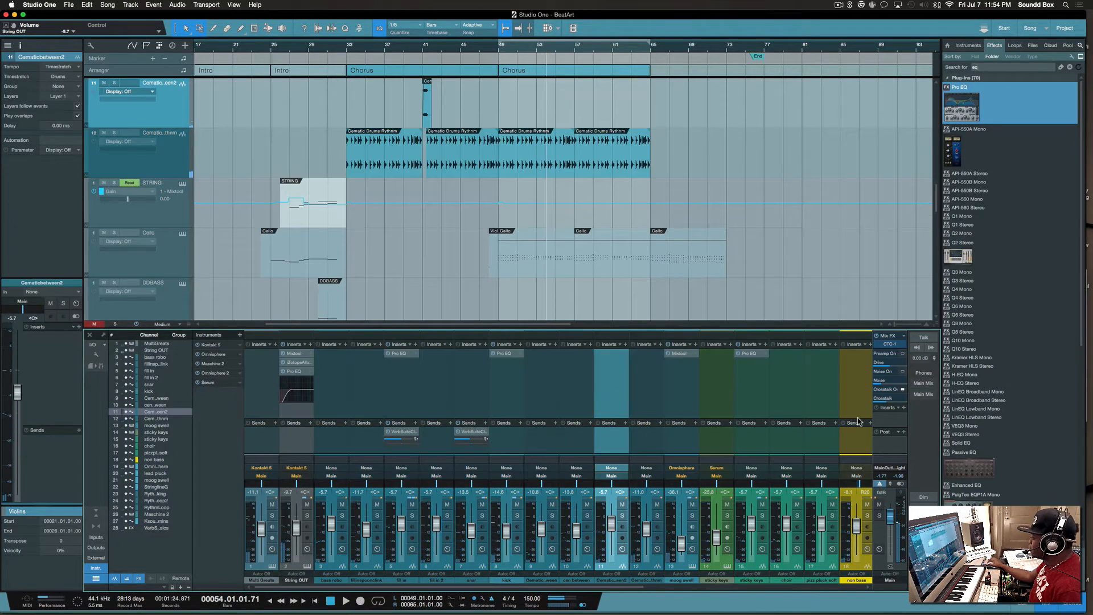
Step: Open the Main output's CTC-1 Mix FX, compare its Tube and Custom preamp types, and return it to Classic
click(902, 348)
click(890, 344)
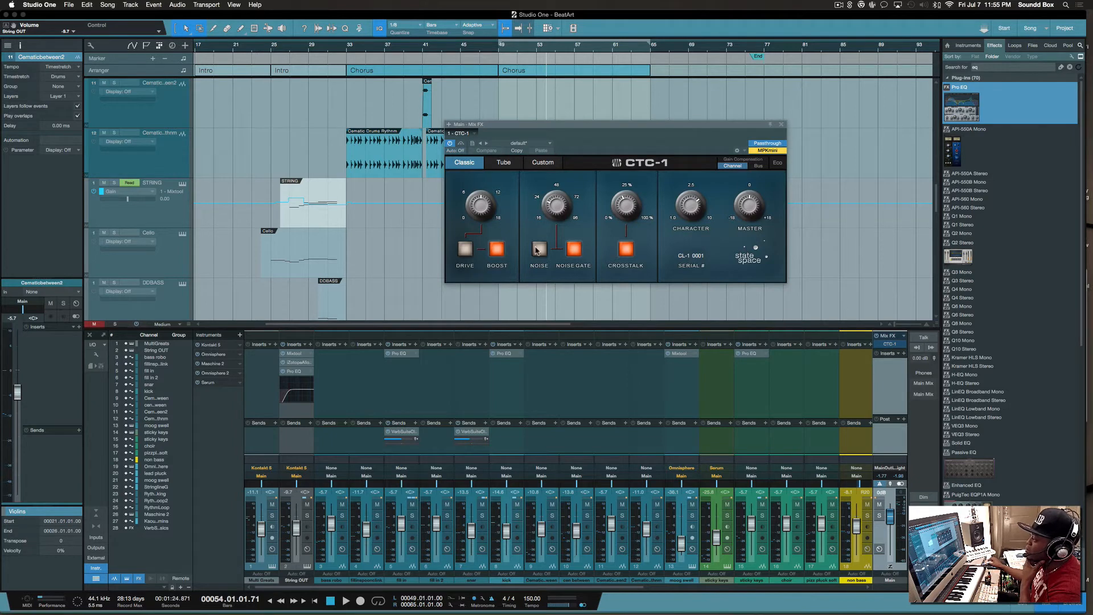
click(504, 165)
click(551, 164)
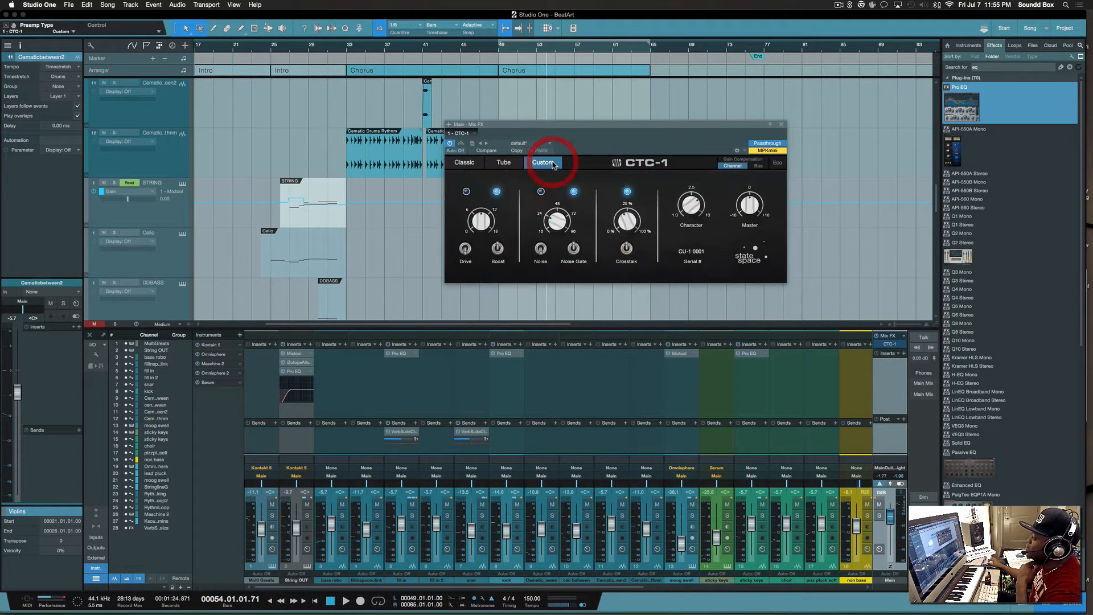
click(466, 164)
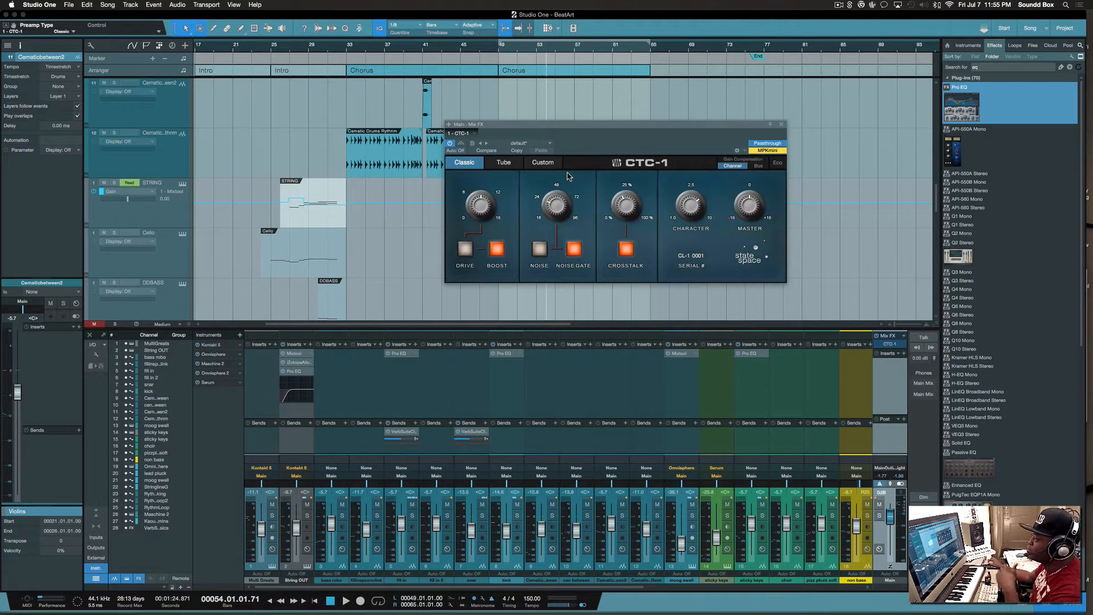
click(544, 162)
click(475, 165)
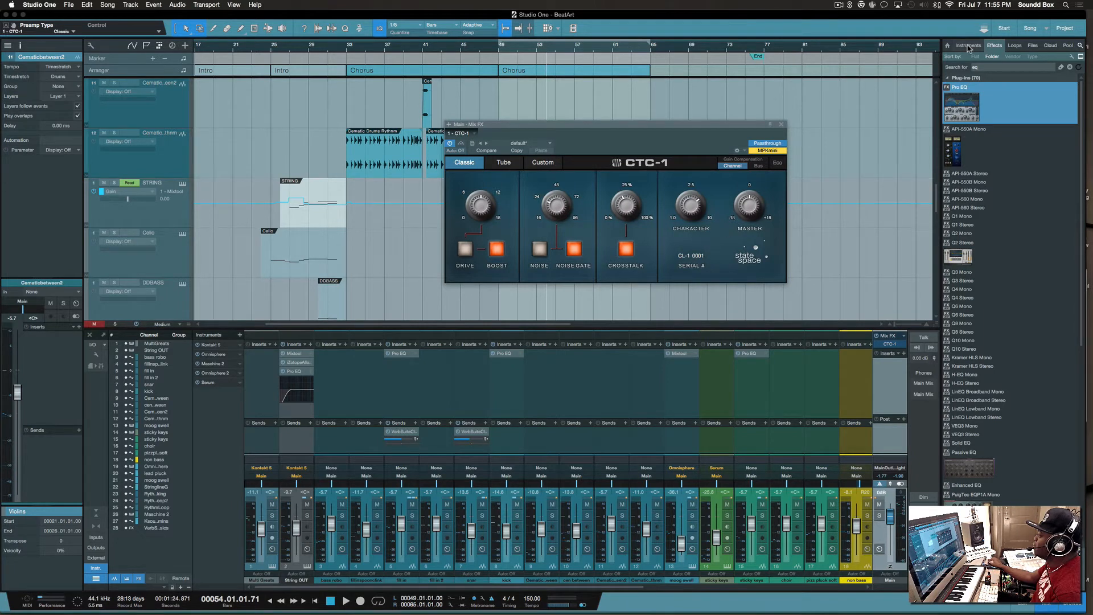
Step: Search the effects for "oz", insert iZotope Ozone 6 on the Main output, and move its window off the Chorus clips
click(987, 66)
text(oz)
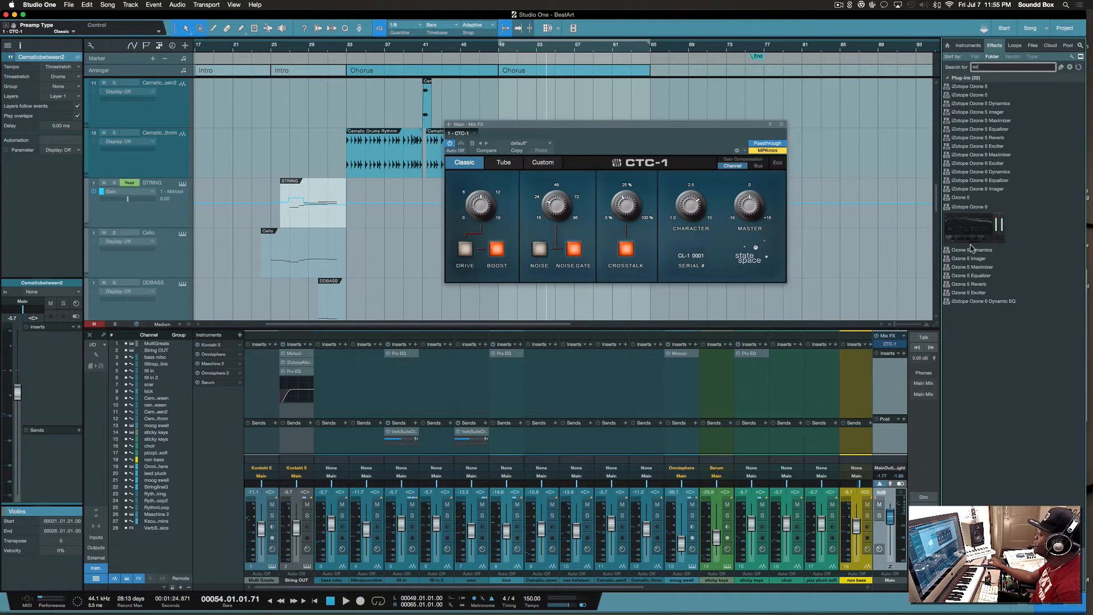
drag(971, 244, 891, 373)
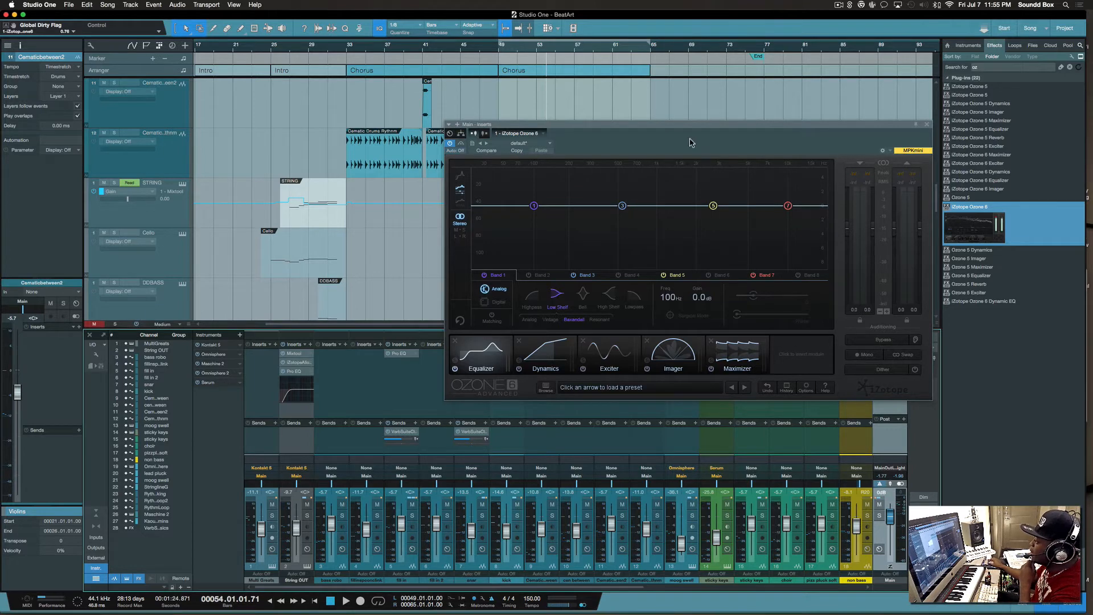
drag(706, 125, 484, 178)
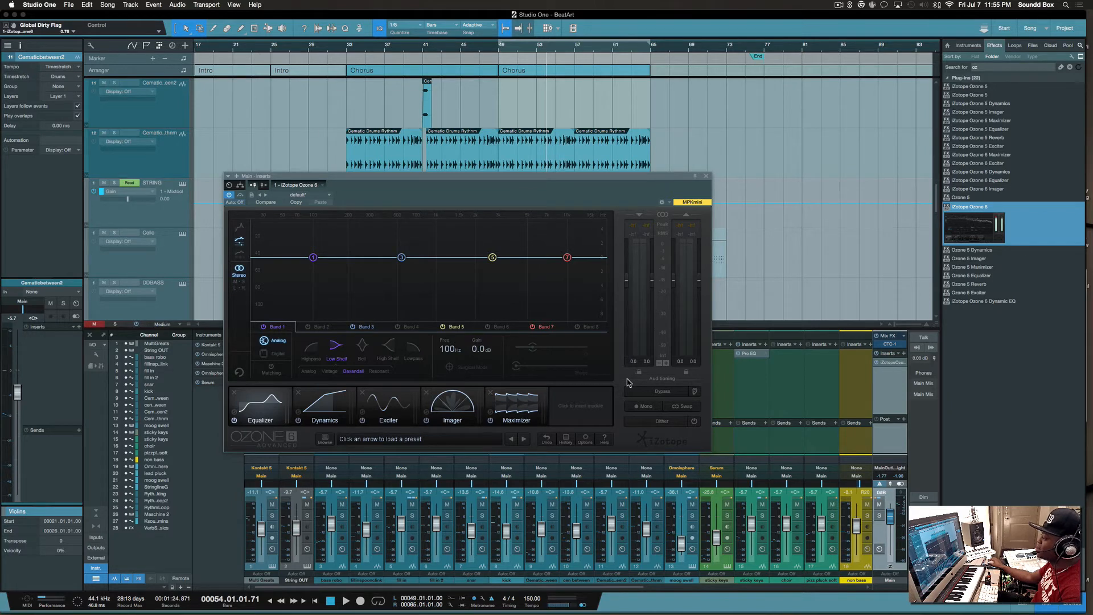
Step: Turn on Dither in Ozone 6 and enable True Peak Limiting in its Maximizer module
click(694, 420)
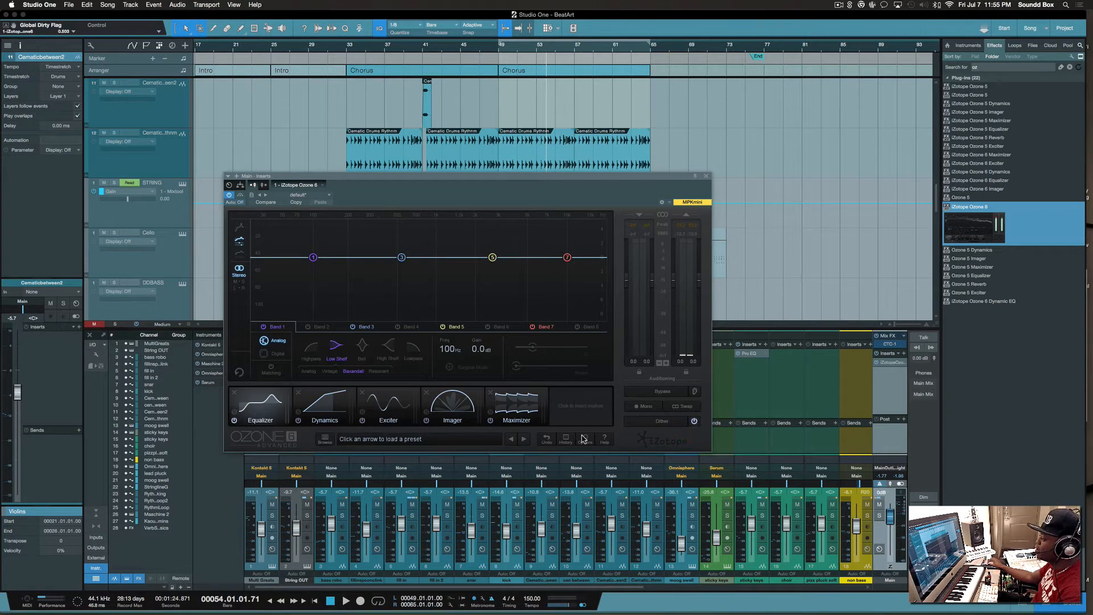
click(514, 413)
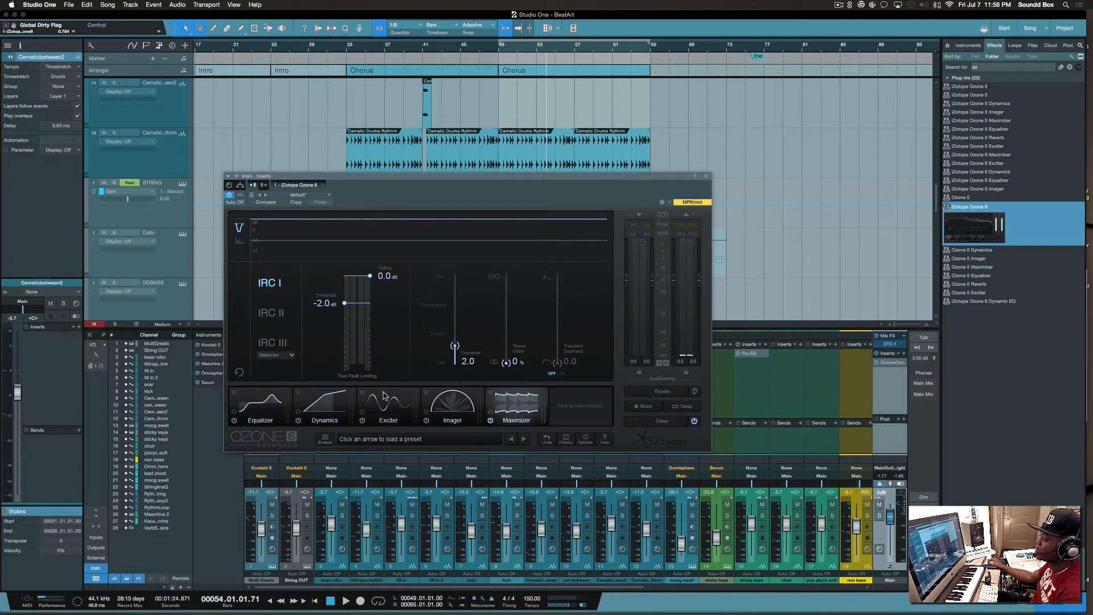
click(357, 376)
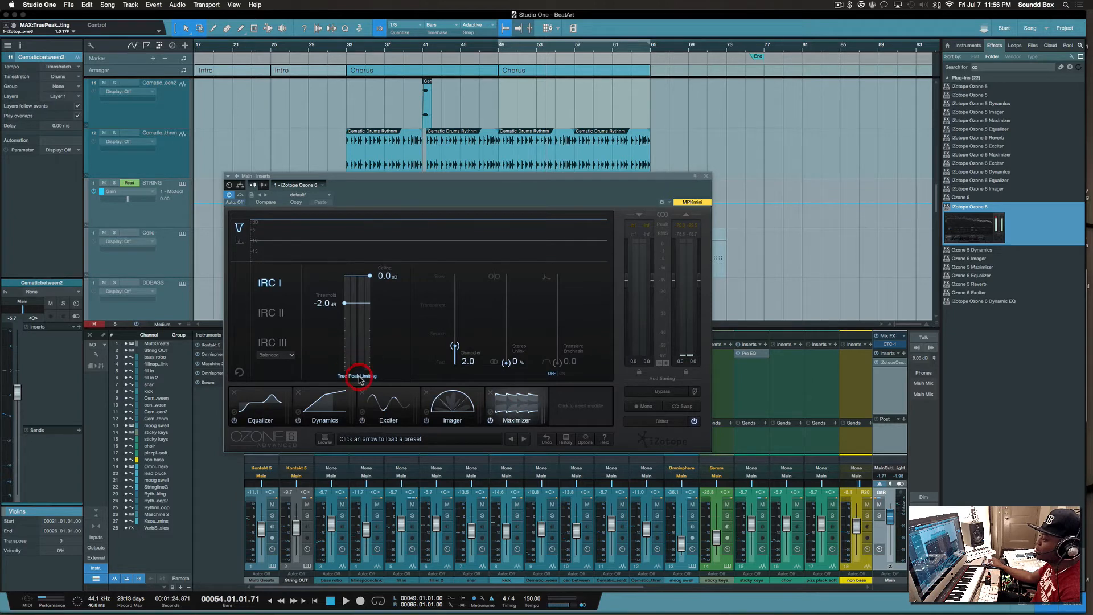
Step: Play from bar 33 and set Ozone's Imager band widths to -2.5, 17.7, 39.2 and 67.1
click(455, 409)
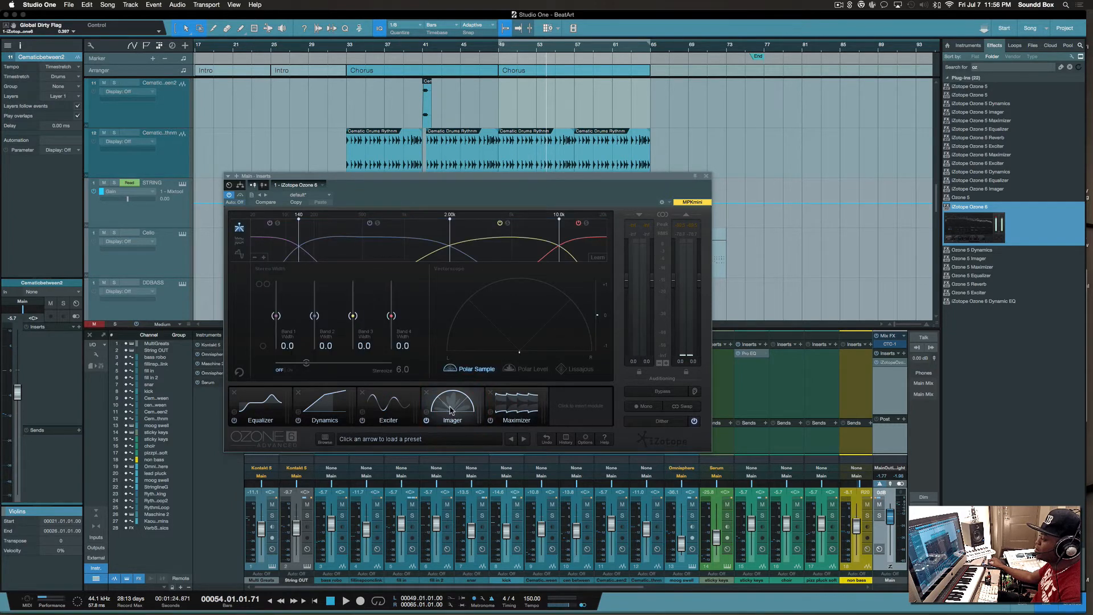
click(346, 46)
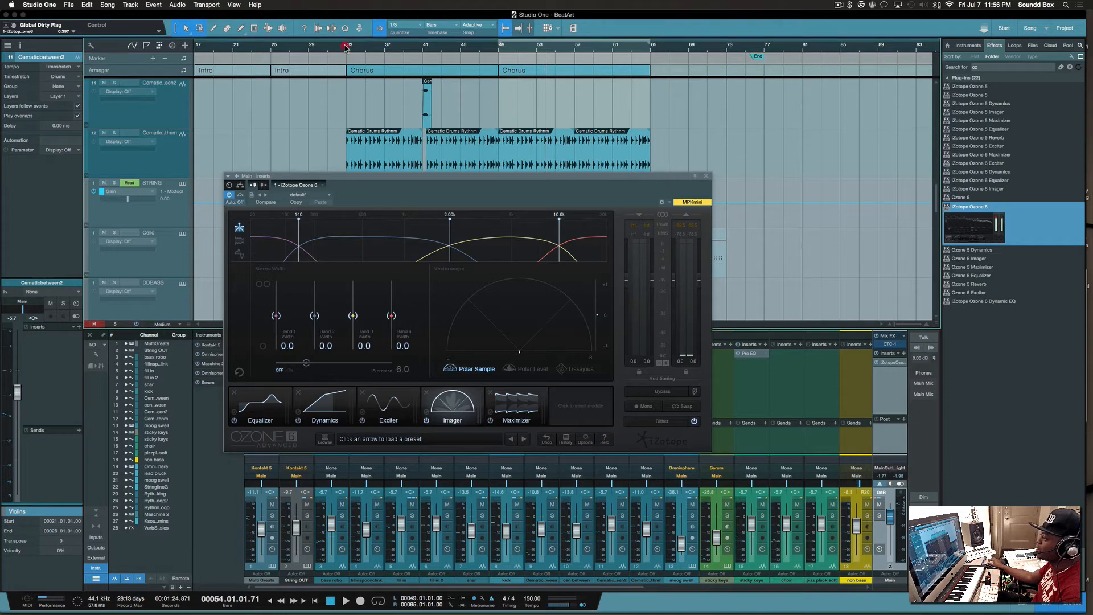
key(space)
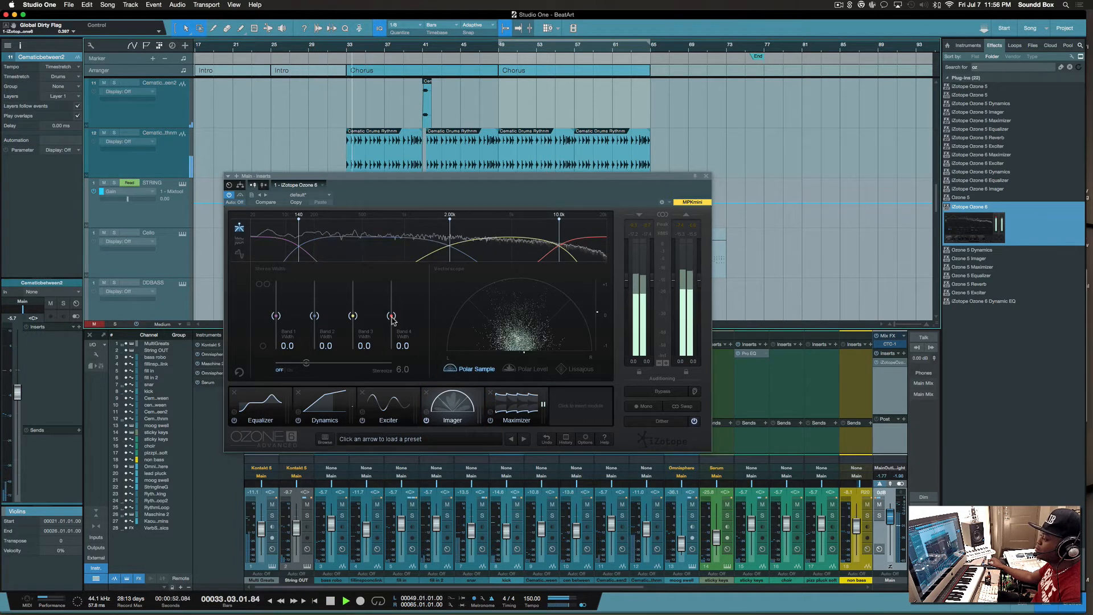
drag(391, 318, 391, 293)
drag(276, 317, 276, 318)
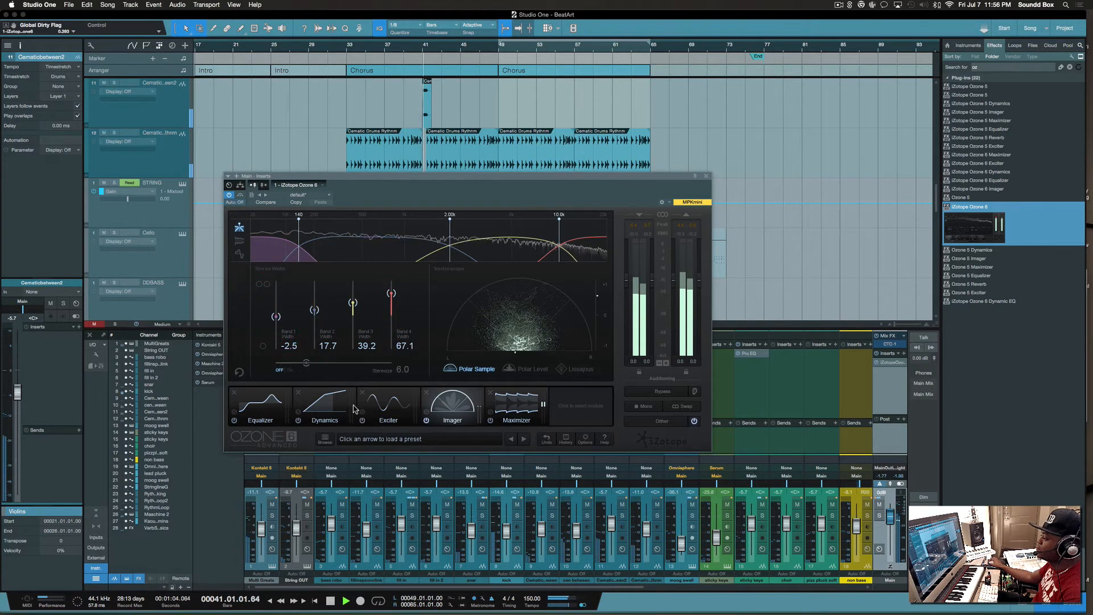
Step: In Ozone's Dynamics, raise the lowest crossover slightly and set Band 1's limiter to -0.9 dB, compressor to -13.6 dB and gain to 3.5 dB
click(321, 411)
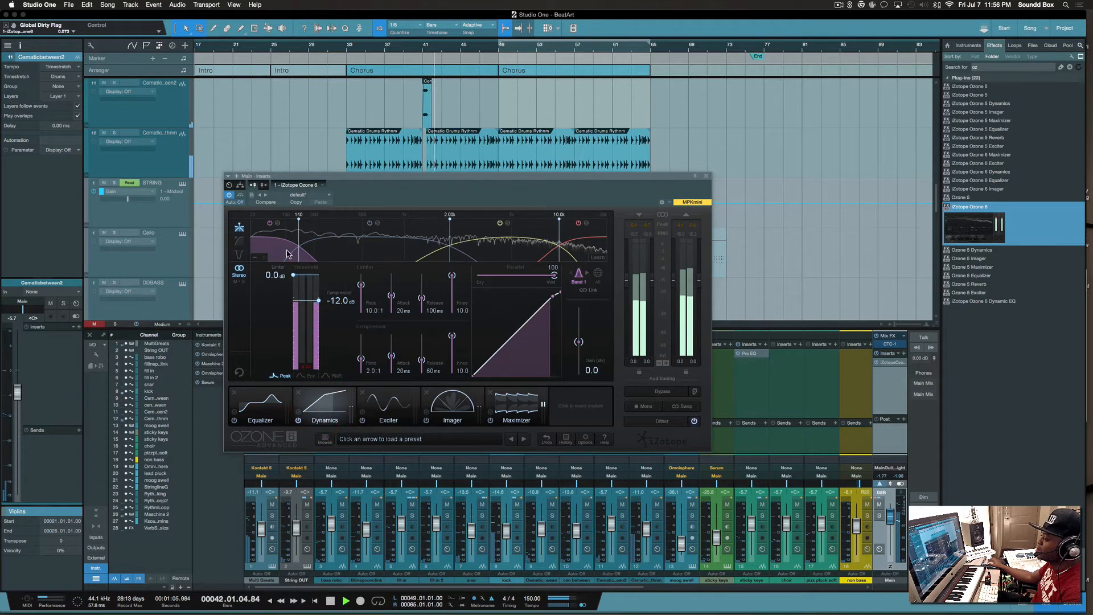
drag(299, 246, 303, 246)
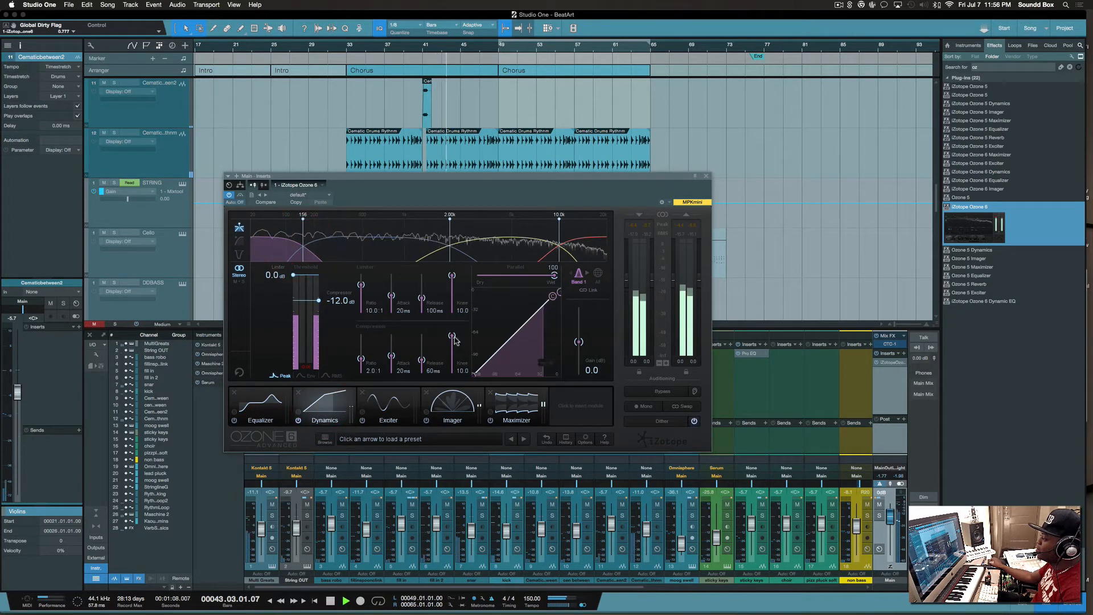
drag(311, 302, 313, 280)
drag(578, 342, 577, 340)
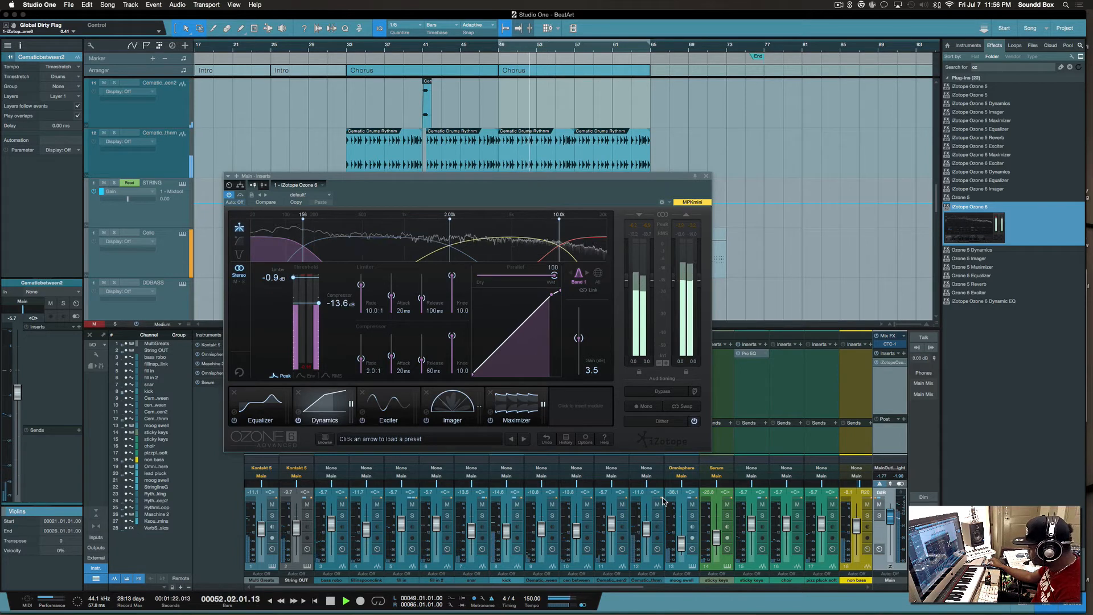
key(space)
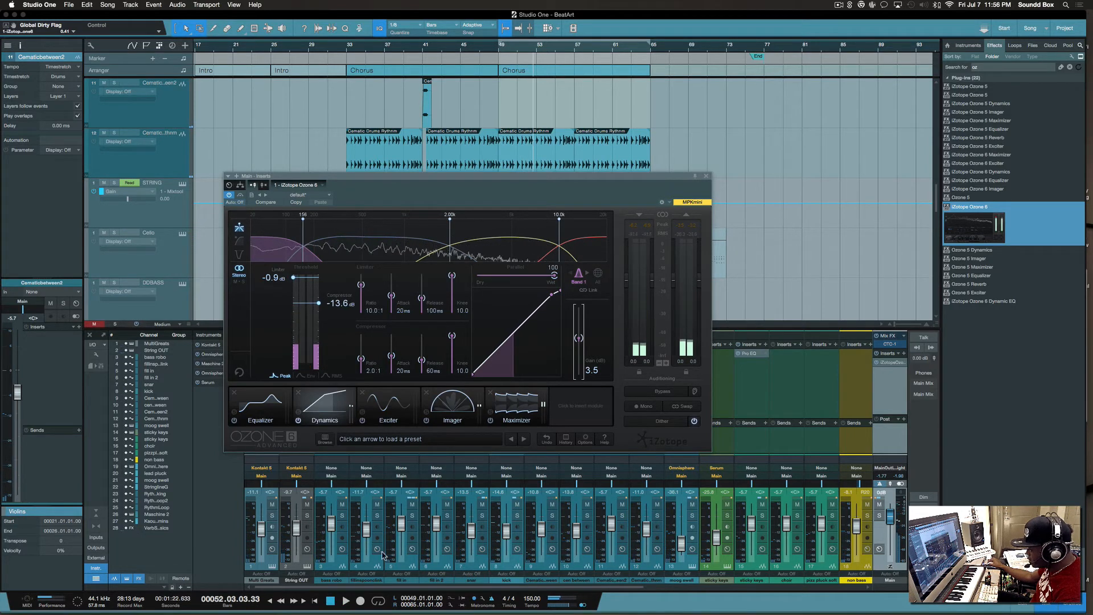
Step: Adjust the Maschine 2 channel's volume to about -9 dB while the mix plays
scroll(361, 546, right, 10)
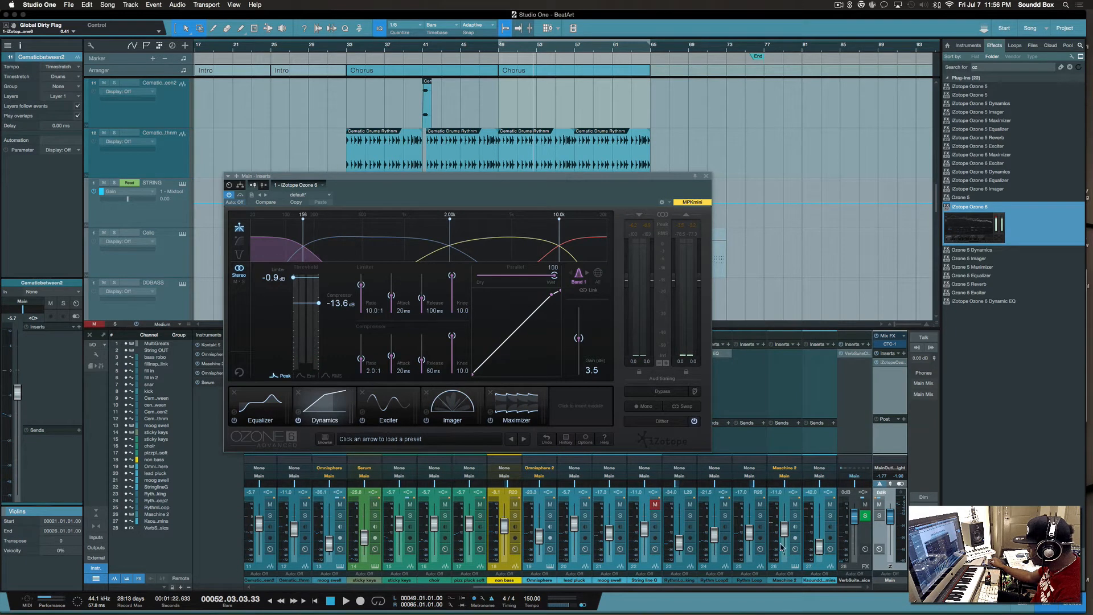
drag(785, 538, 782, 534)
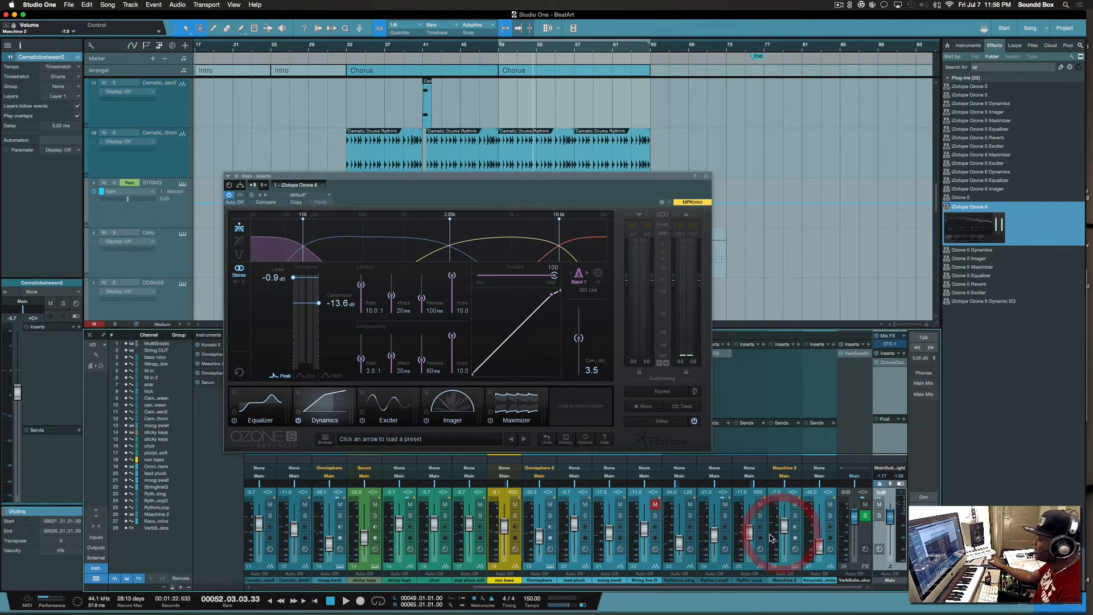
key(space)
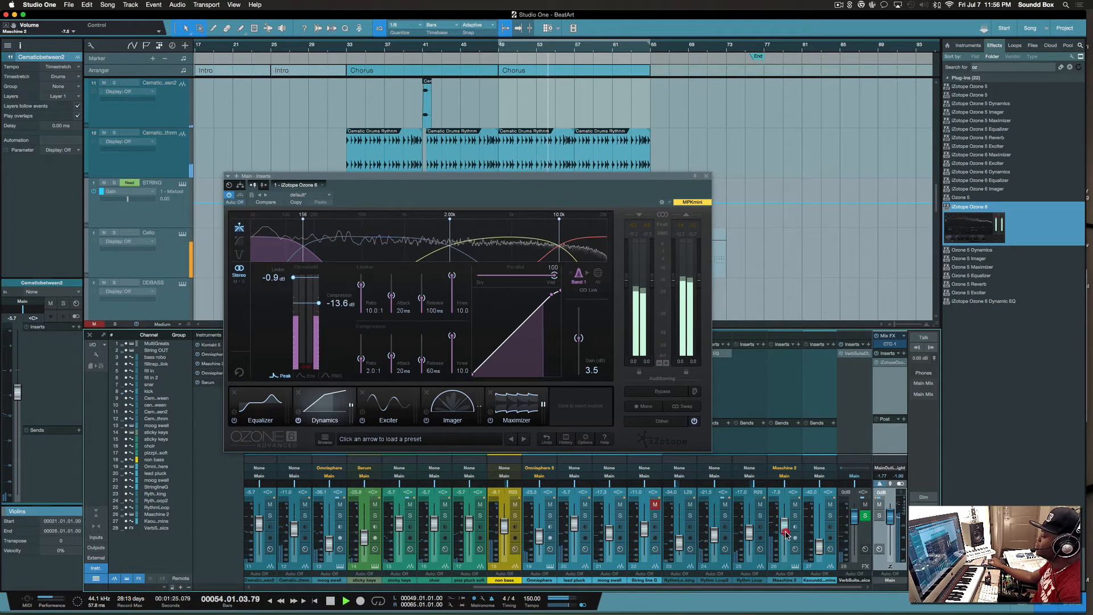
drag(786, 534, 787, 536)
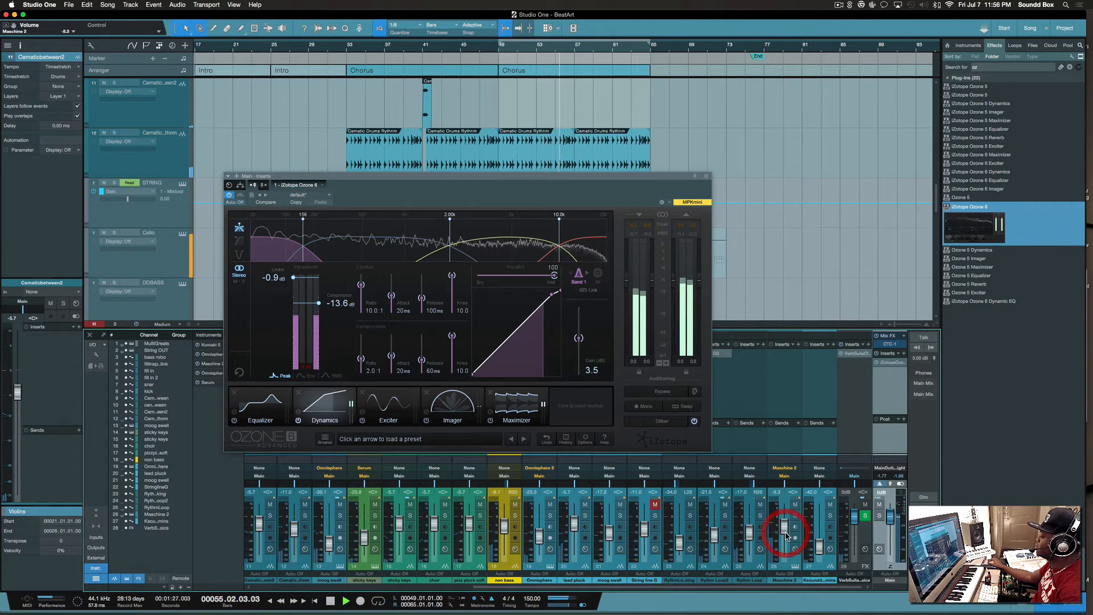
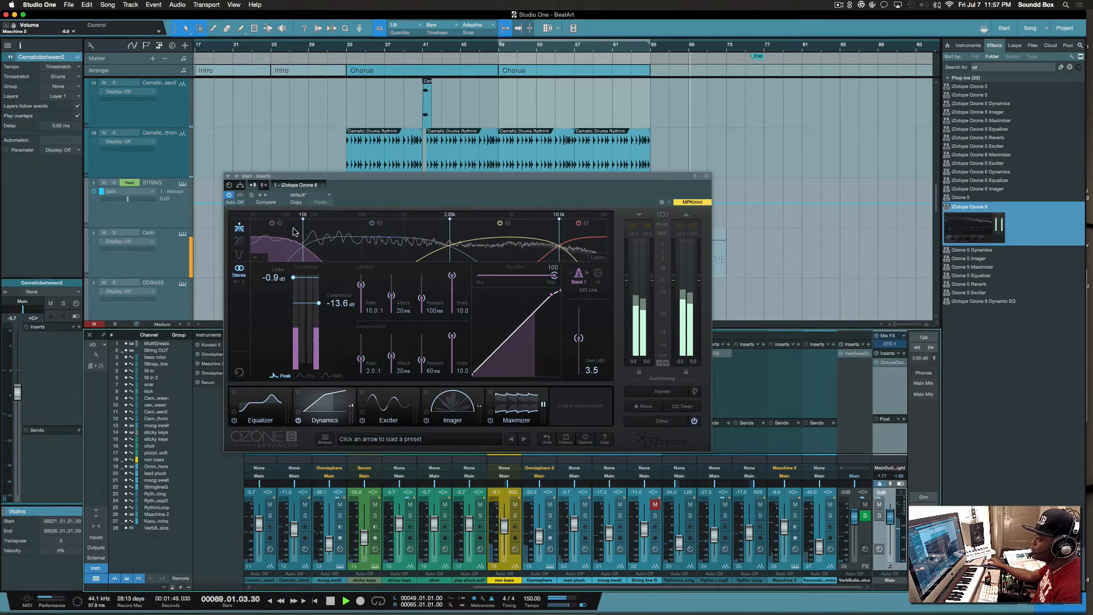
Step: Raise the Dynamics module's lowest crossover a little further and stop playback
drag(302, 236, 306, 237)
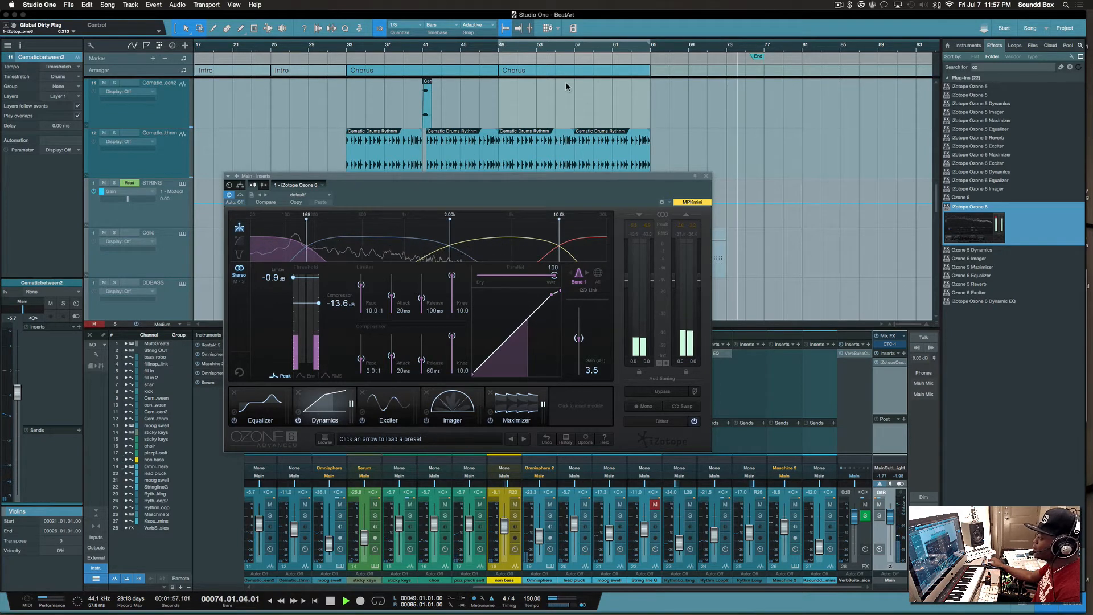
key(space)
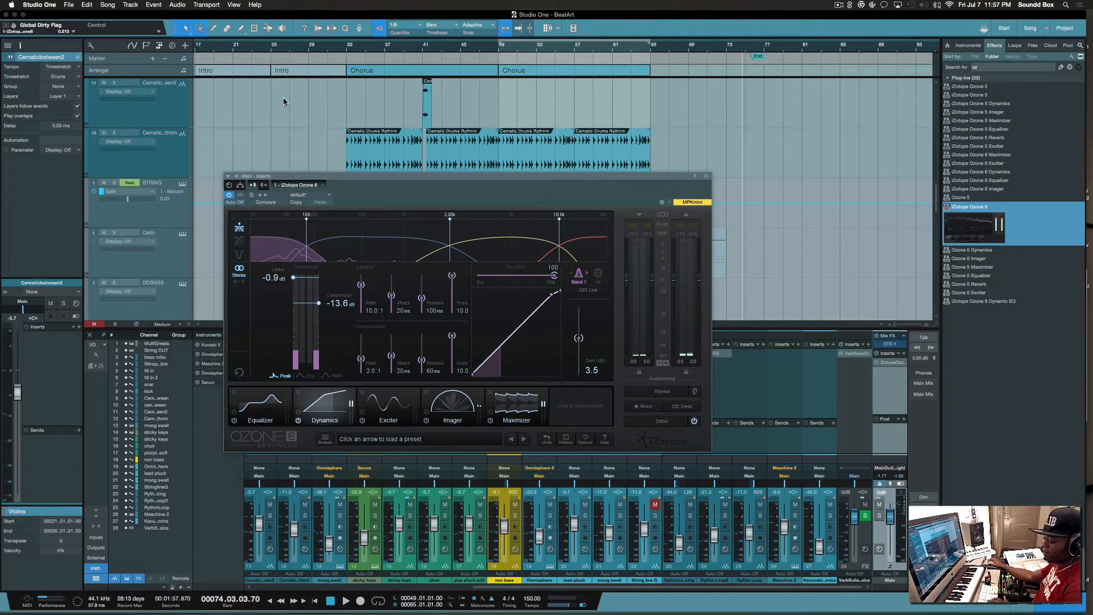
Step: Play the song from the start and make Band 1 of the Equalizer's Side channel a high-pass at 185 Hz with a slope of 24
key(comma)
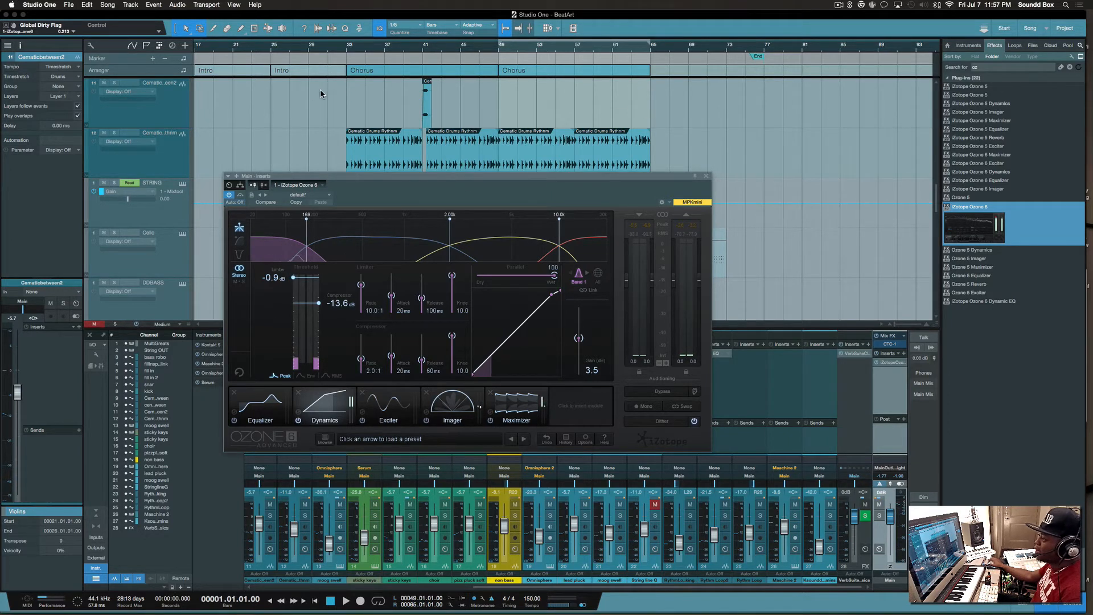
key(space)
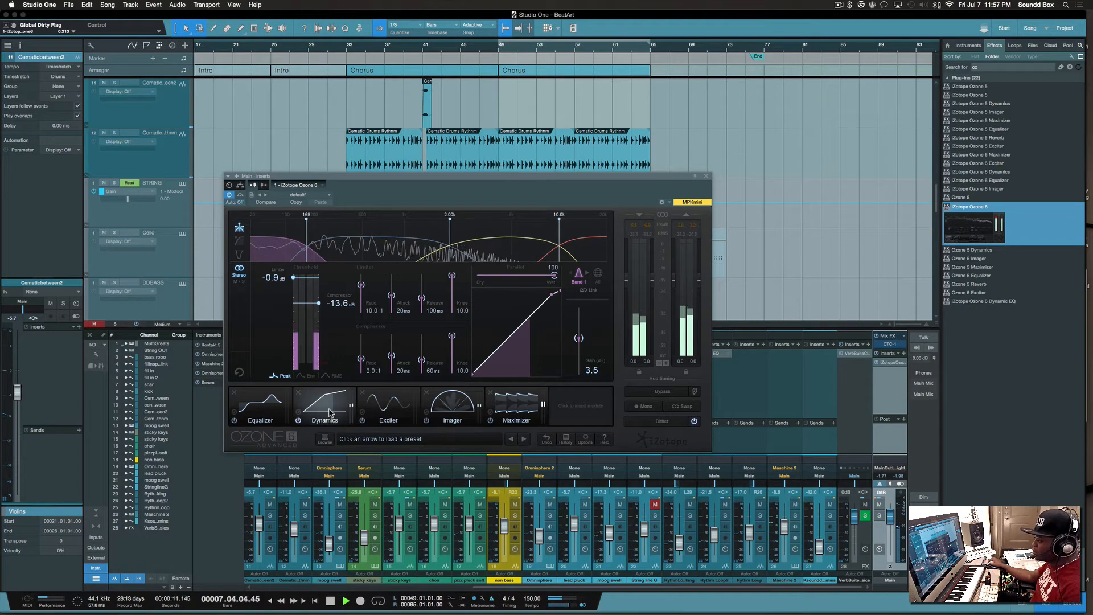
click(272, 406)
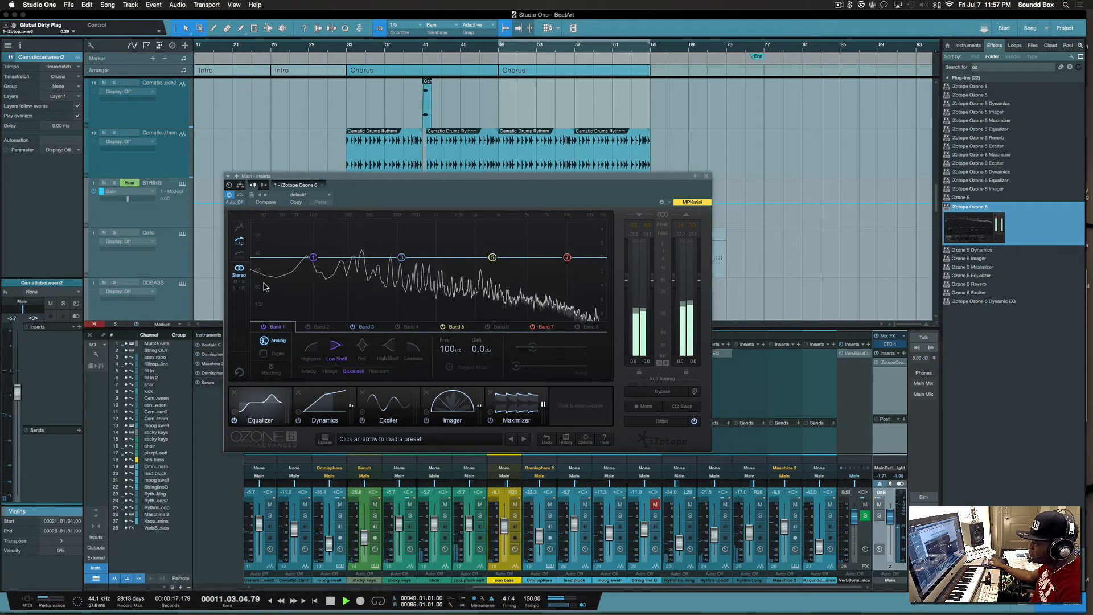
click(239, 282)
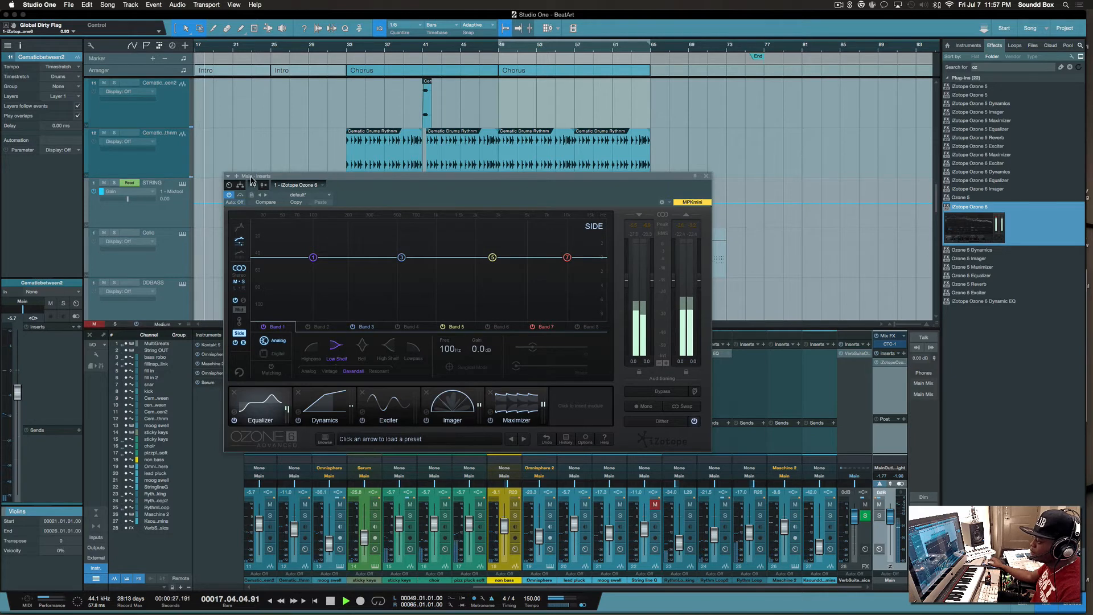
click(313, 258)
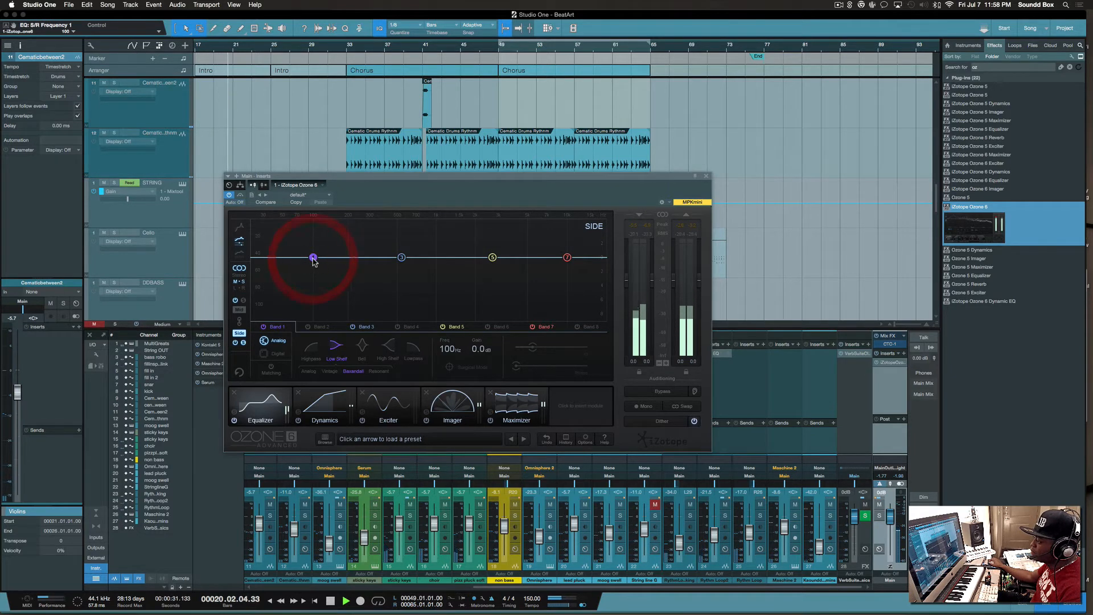
click(312, 348)
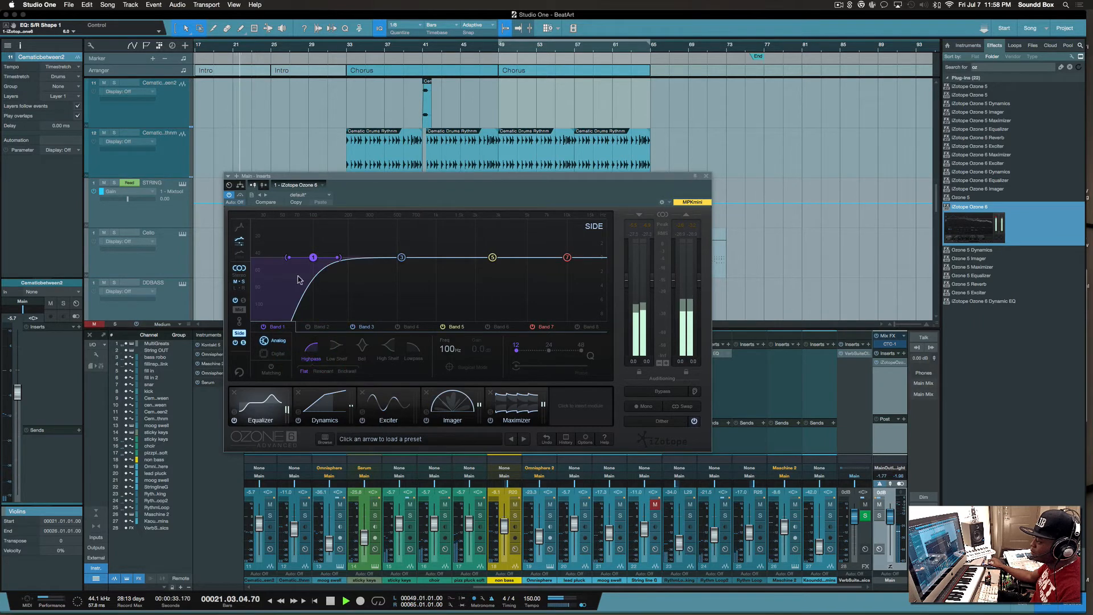
drag(313, 260, 345, 261)
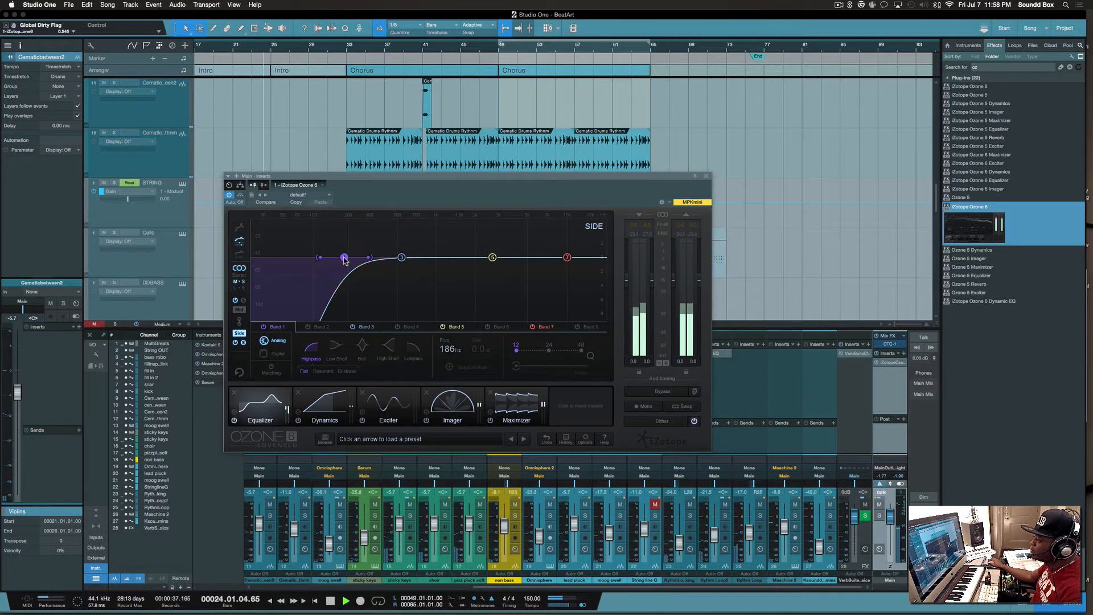
click(322, 259)
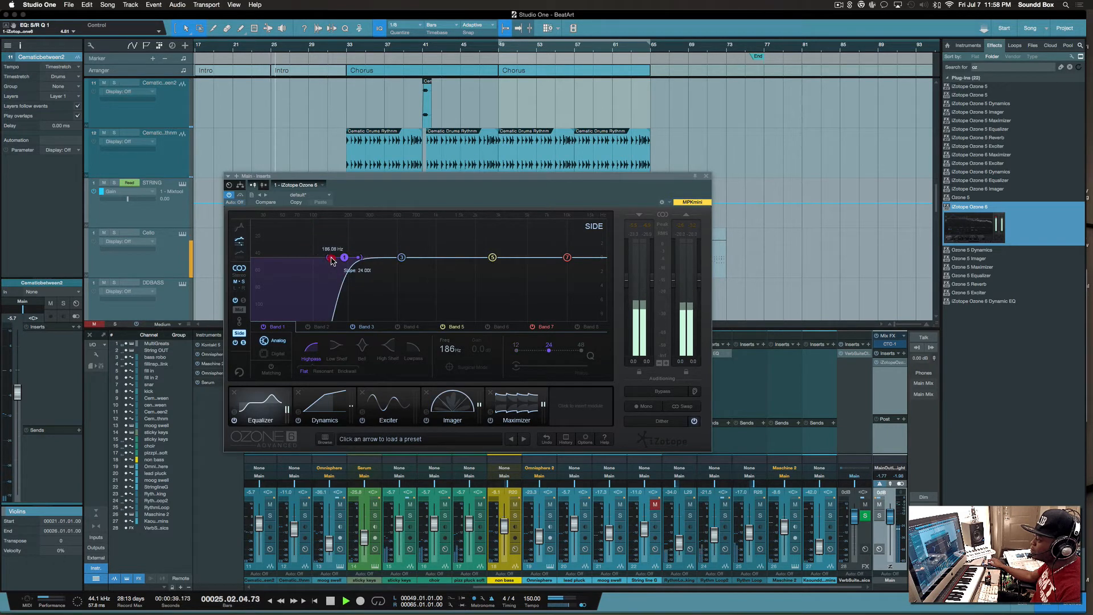
click(346, 259)
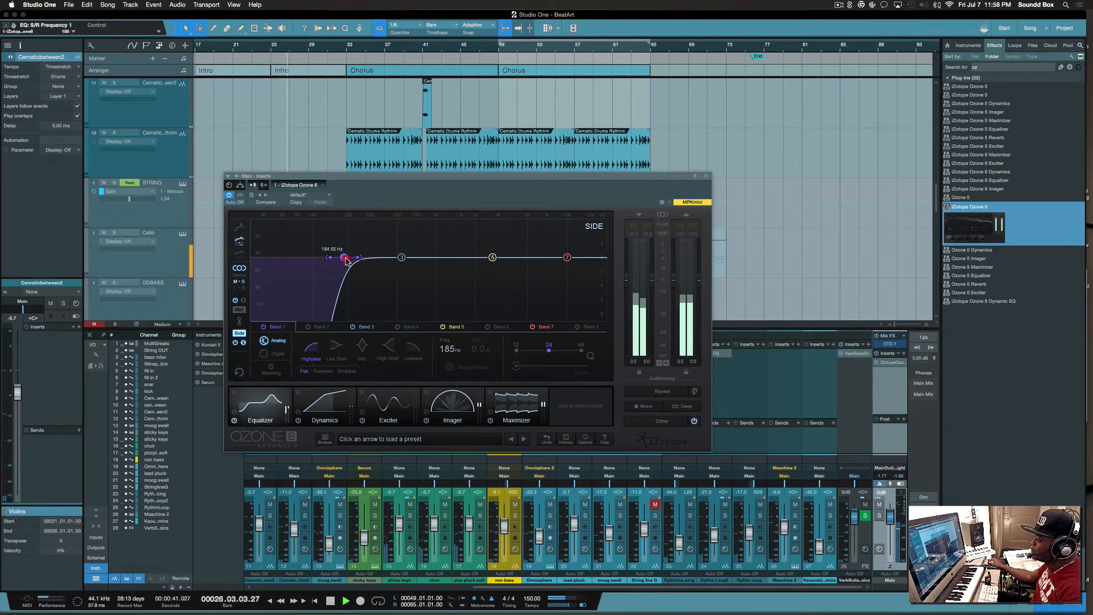
click(345, 260)
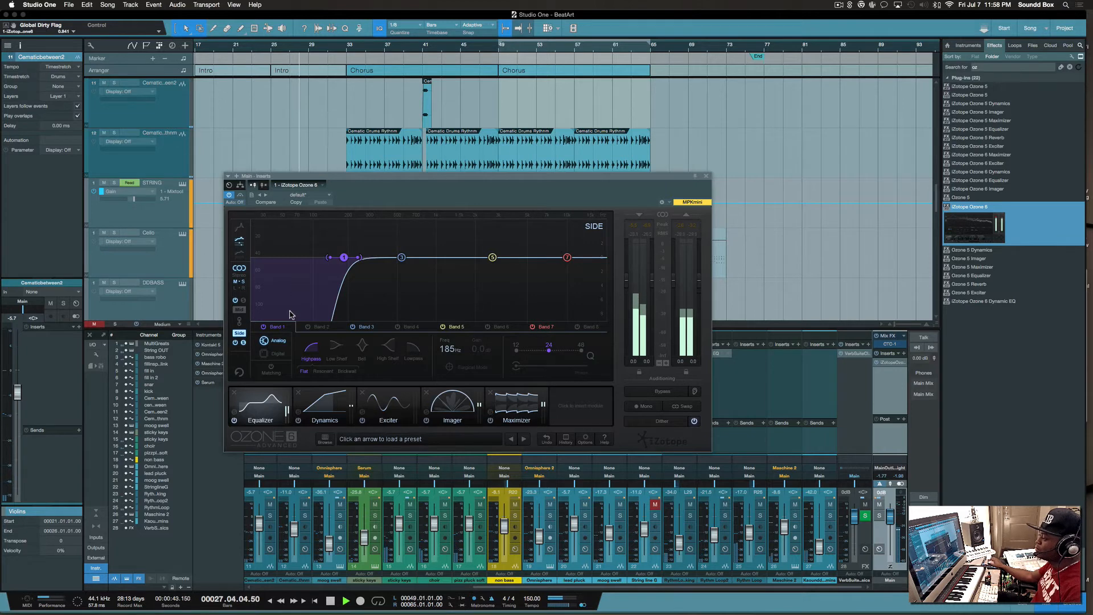
Step: Play from bar 37, compare the Equalizer's Side and Mid channels, and return its processing to Stereo
click(385, 49)
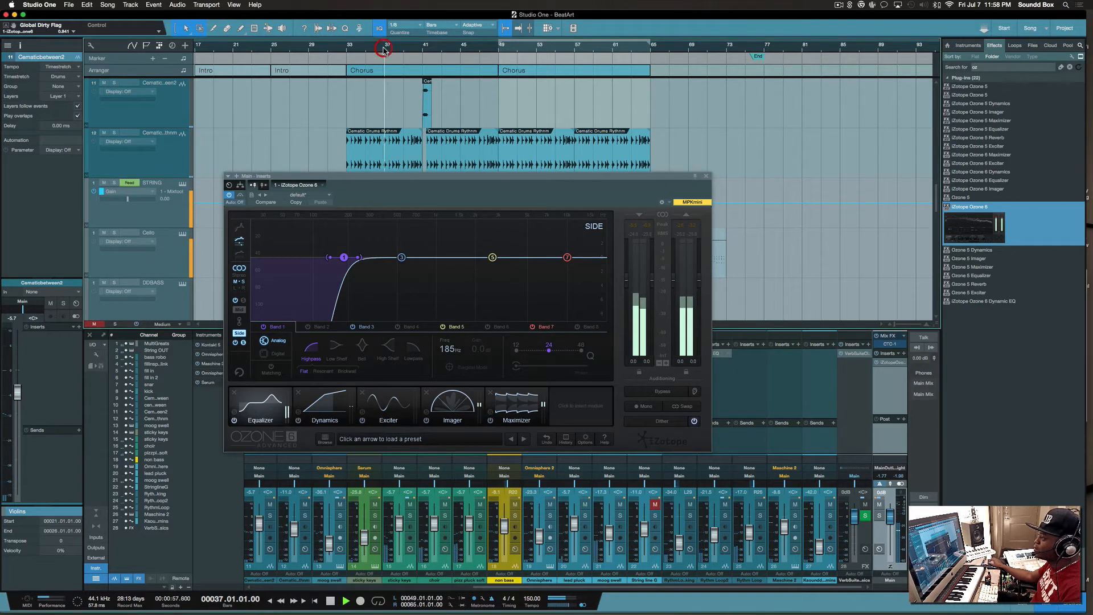
click(383, 48)
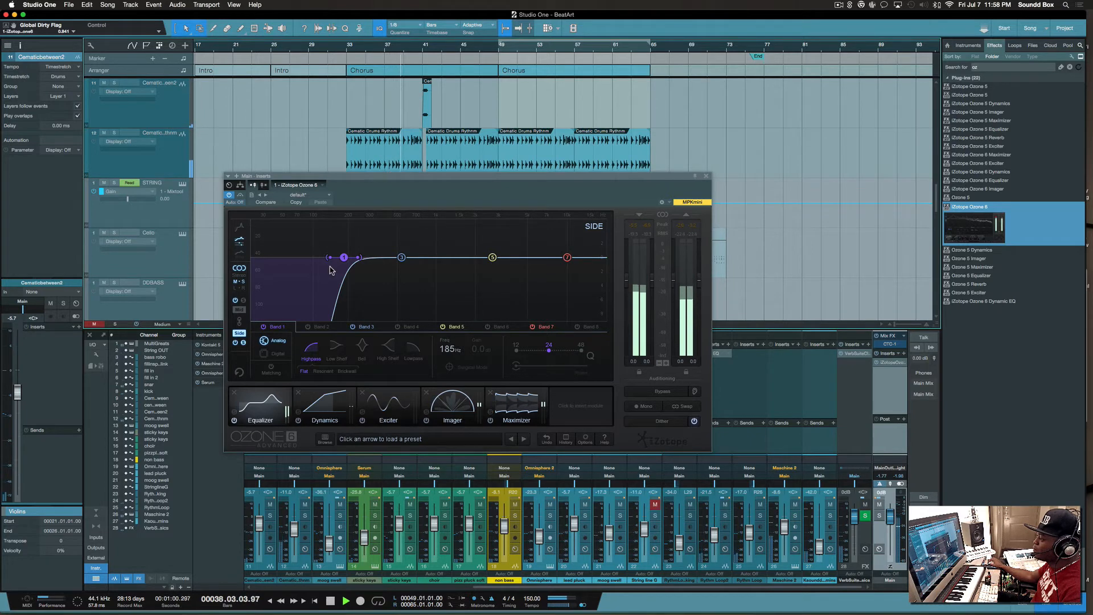
click(243, 343)
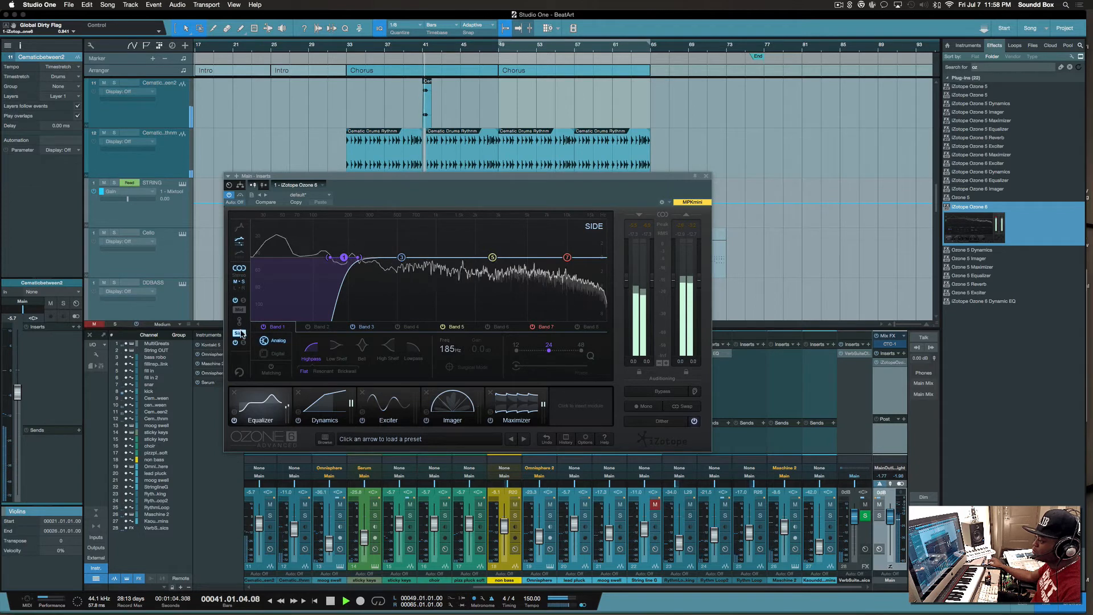
click(239, 308)
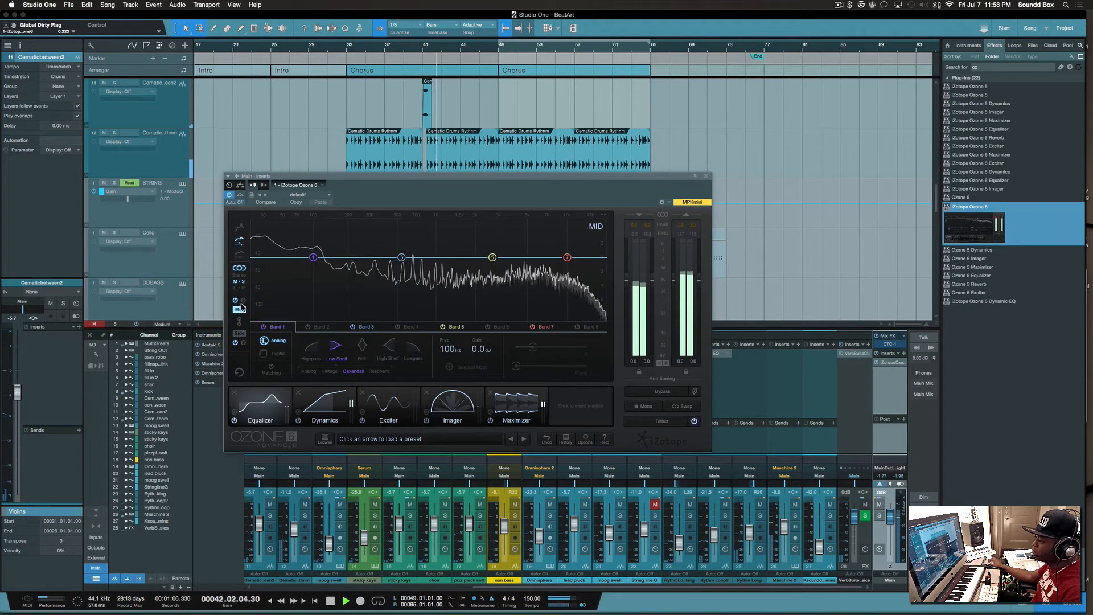
click(240, 269)
click(239, 277)
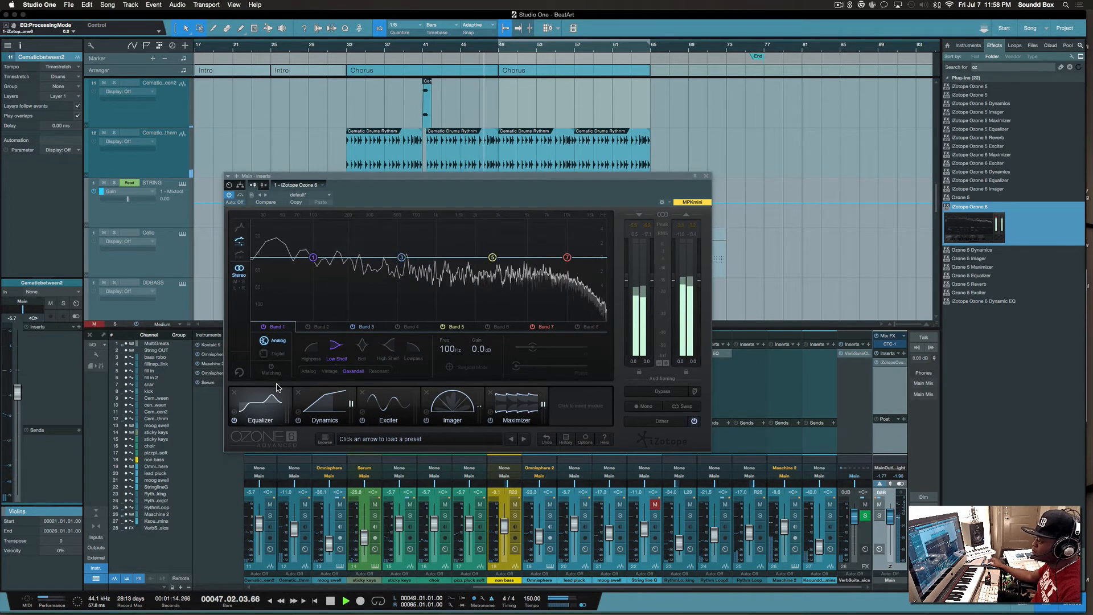
Step: In Dynamics, set Band 1's gain to 6.2 dB, limiter to -2.8 dB, compressor to -8.6 dB and upper crossover to about 198 Hz
click(324, 404)
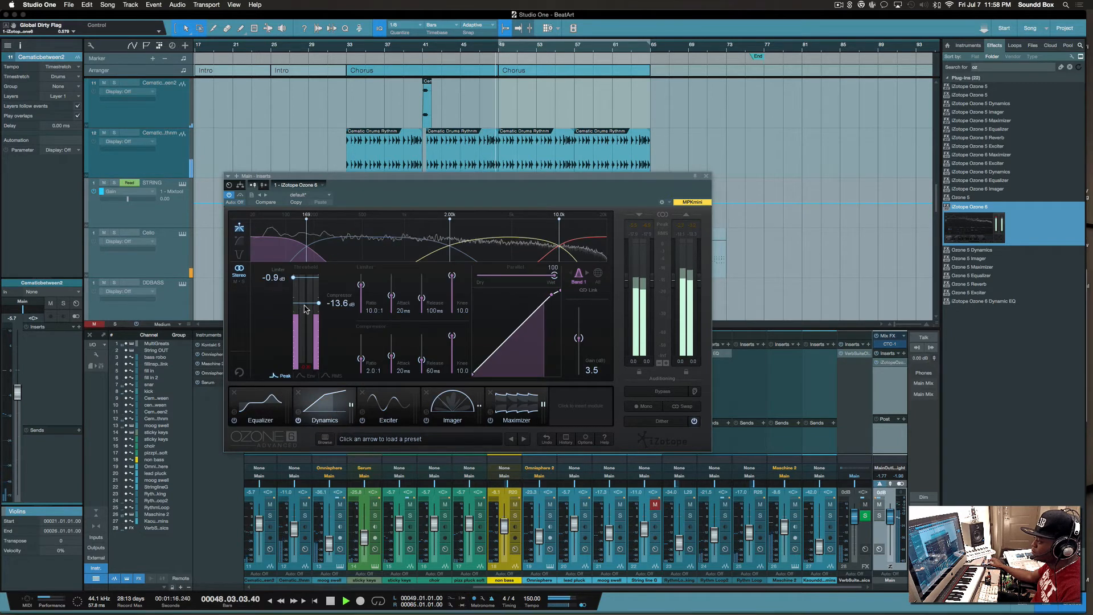
drag(578, 340, 578, 335)
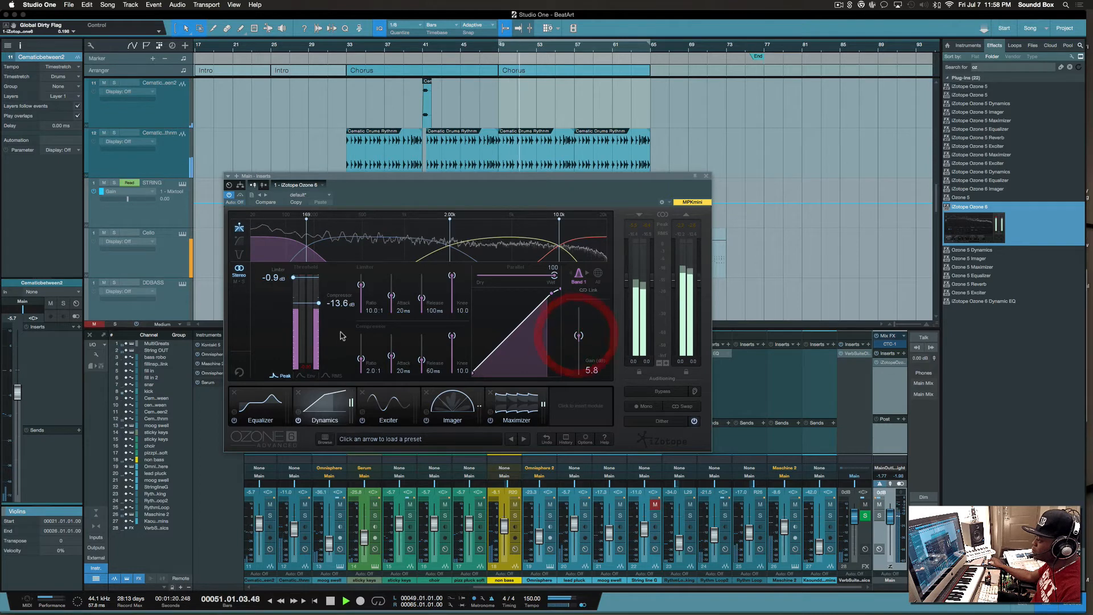
drag(316, 305, 314, 308)
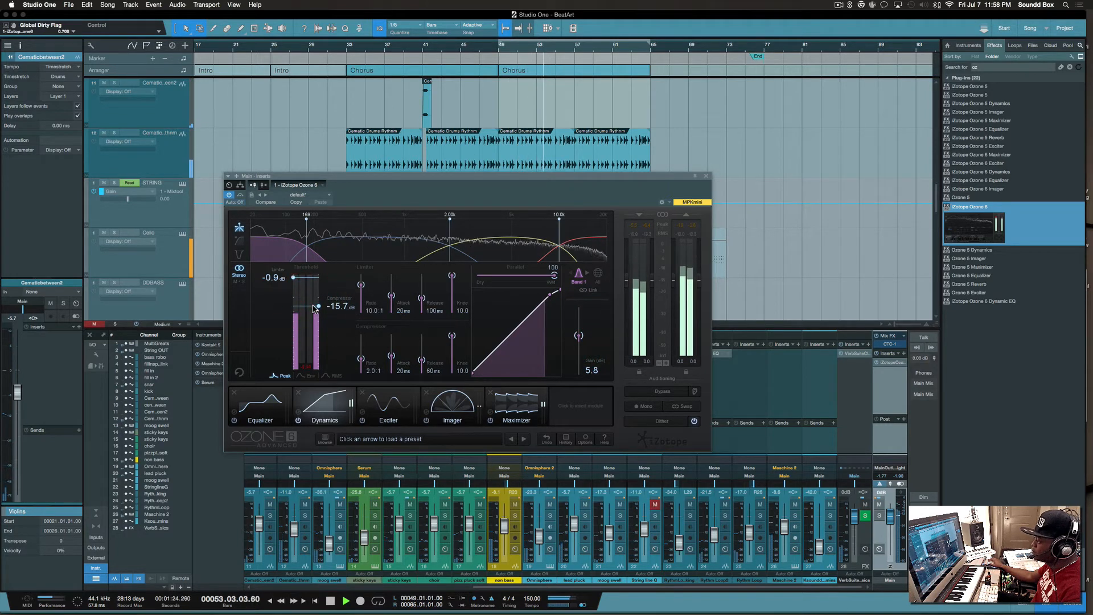
drag(298, 279, 303, 315)
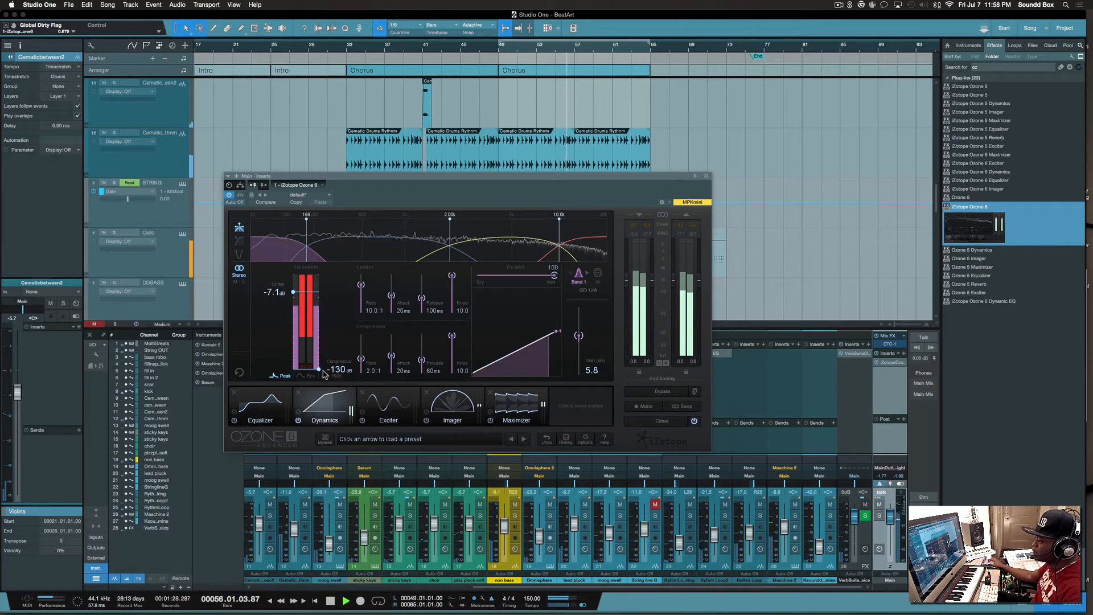
drag(319, 371, 320, 297)
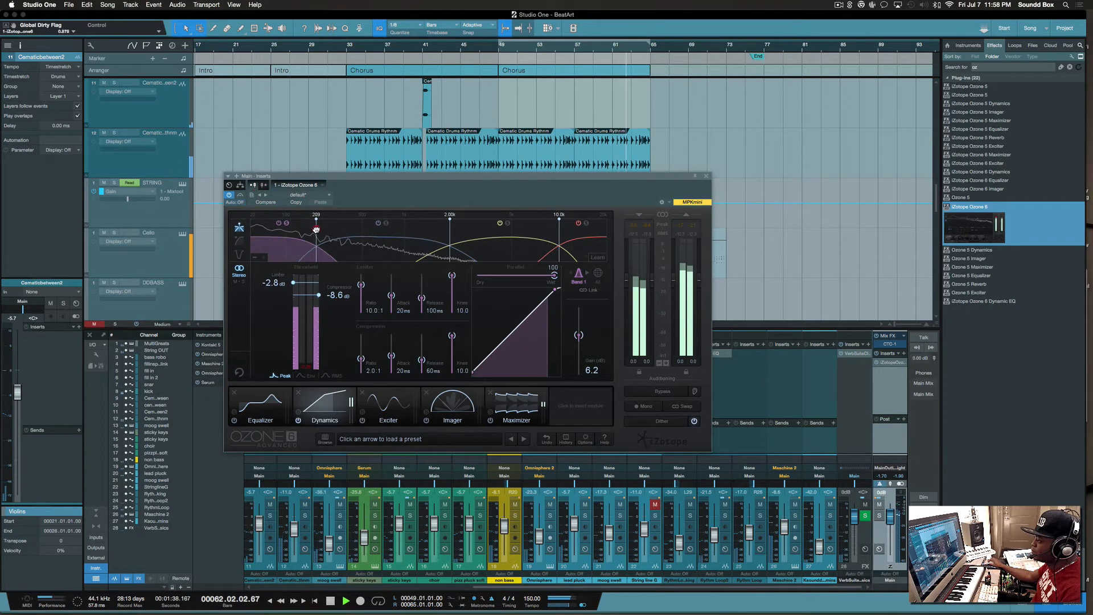
click(284, 224)
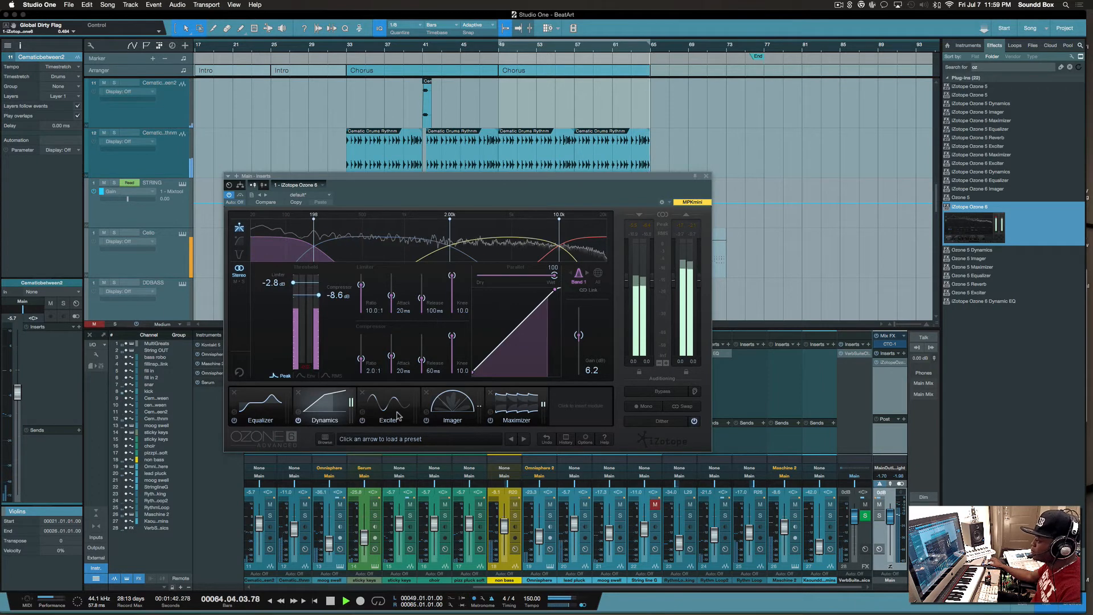
Step: Boost the stereo Equalizer's Band 5 by 0.6 dB with a bell at about 2.70 kHz
click(269, 409)
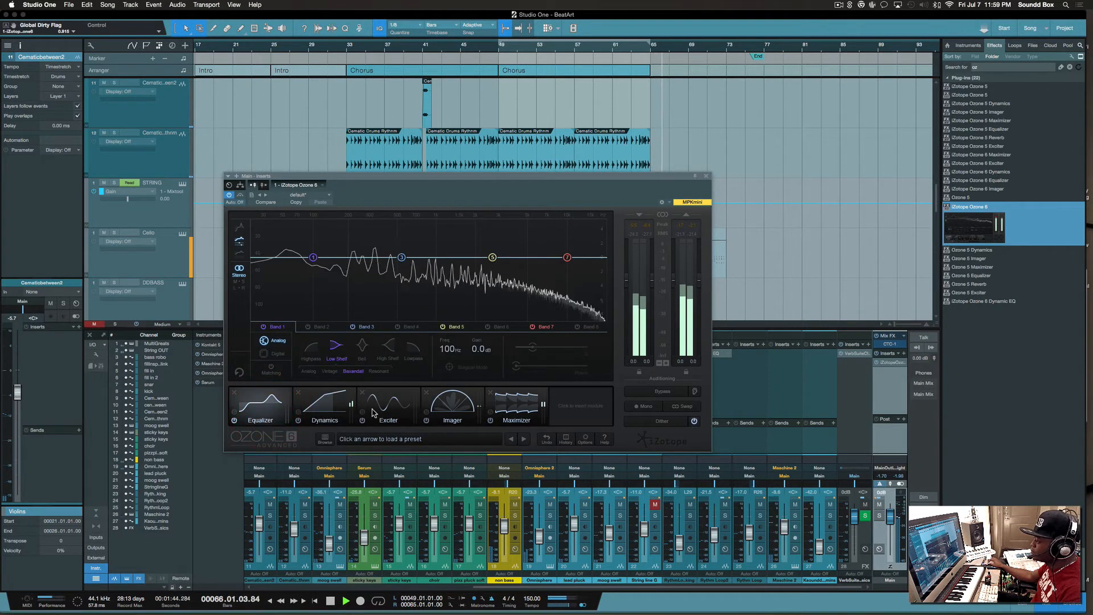
click(263, 403)
click(492, 258)
drag(491, 259, 471, 254)
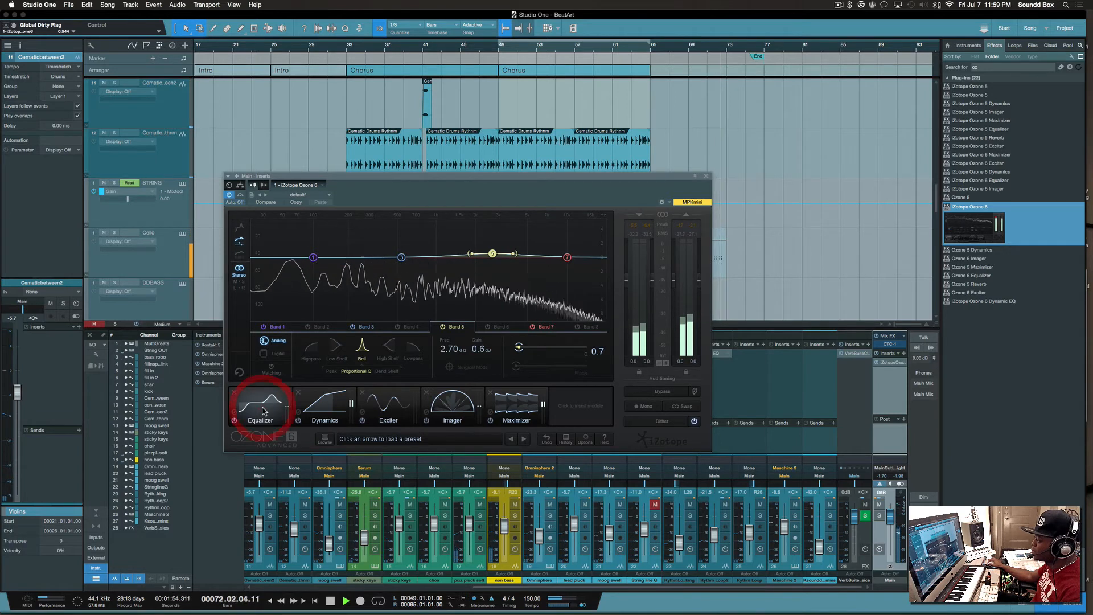
Step: Set the Dynamics module's Band 4 gain to 3.1 dB and replay part of the first chorus
click(322, 405)
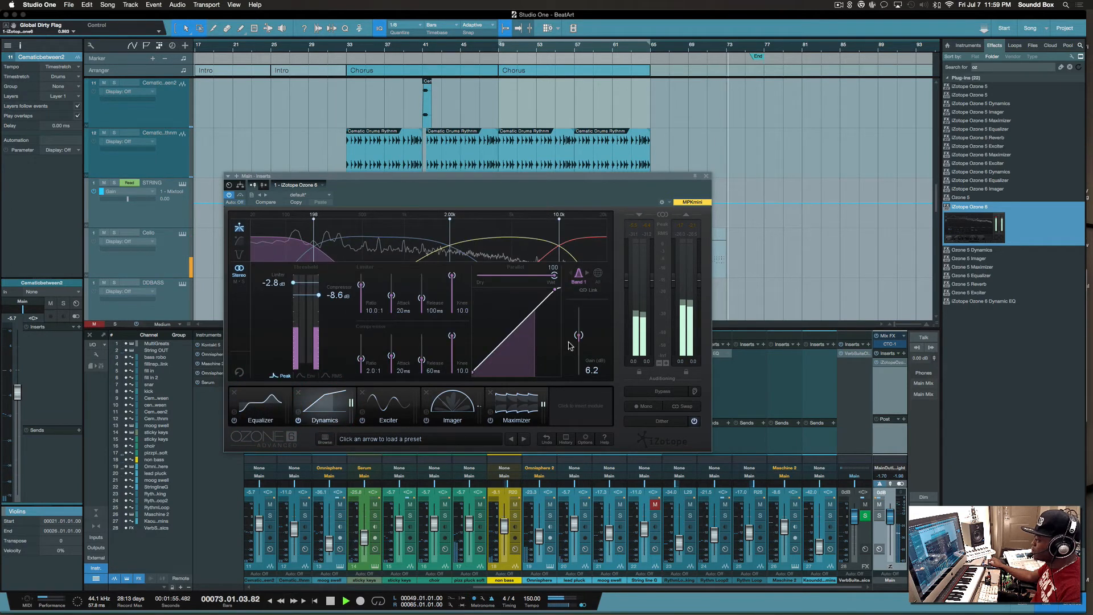
click(581, 257)
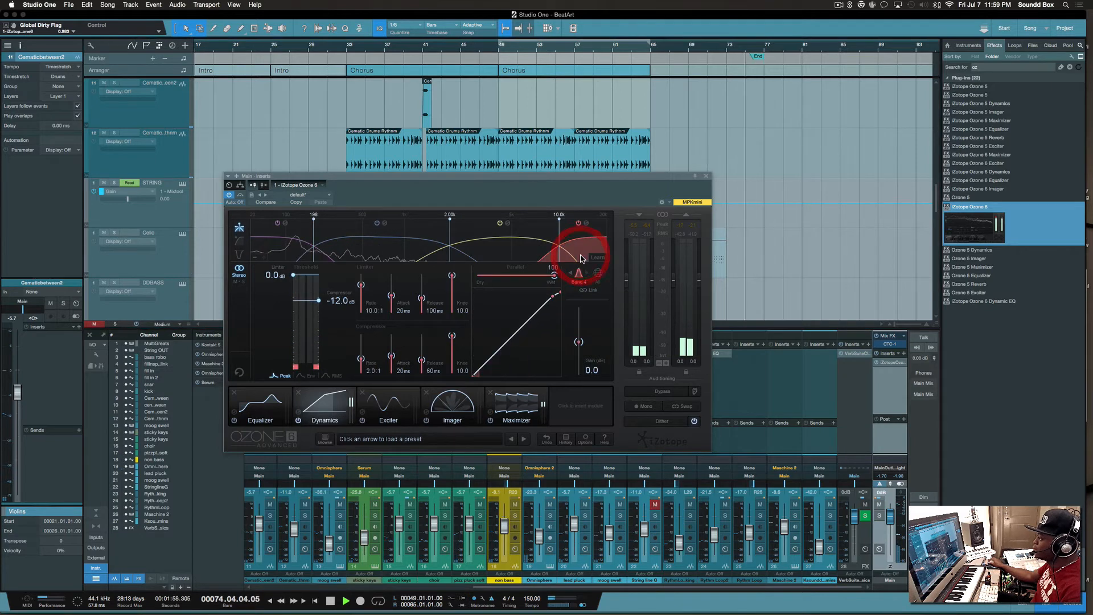
drag(574, 347, 571, 341)
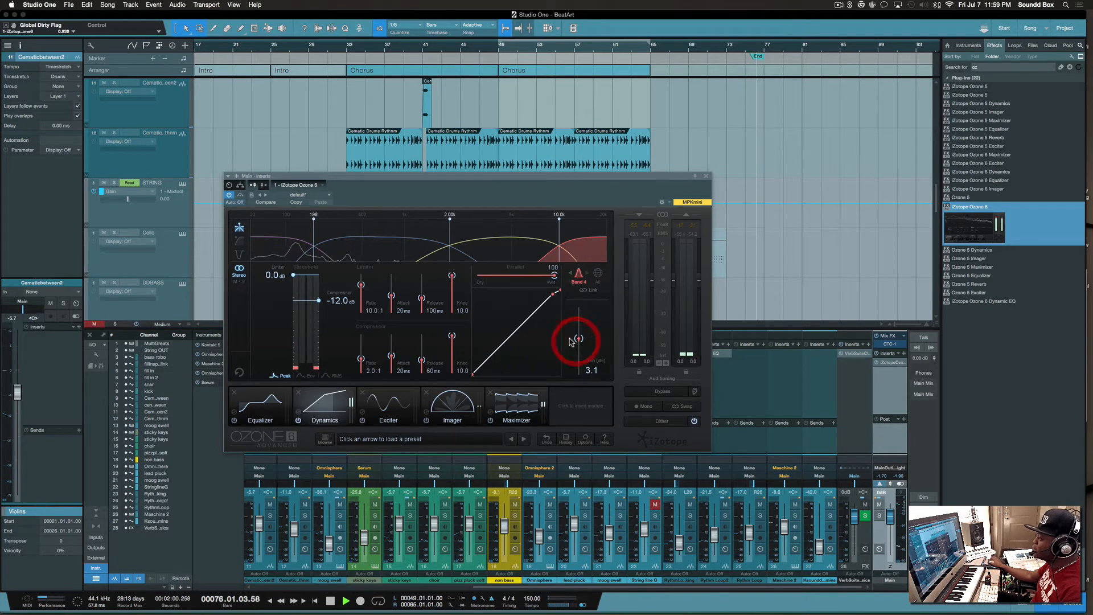
click(472, 45)
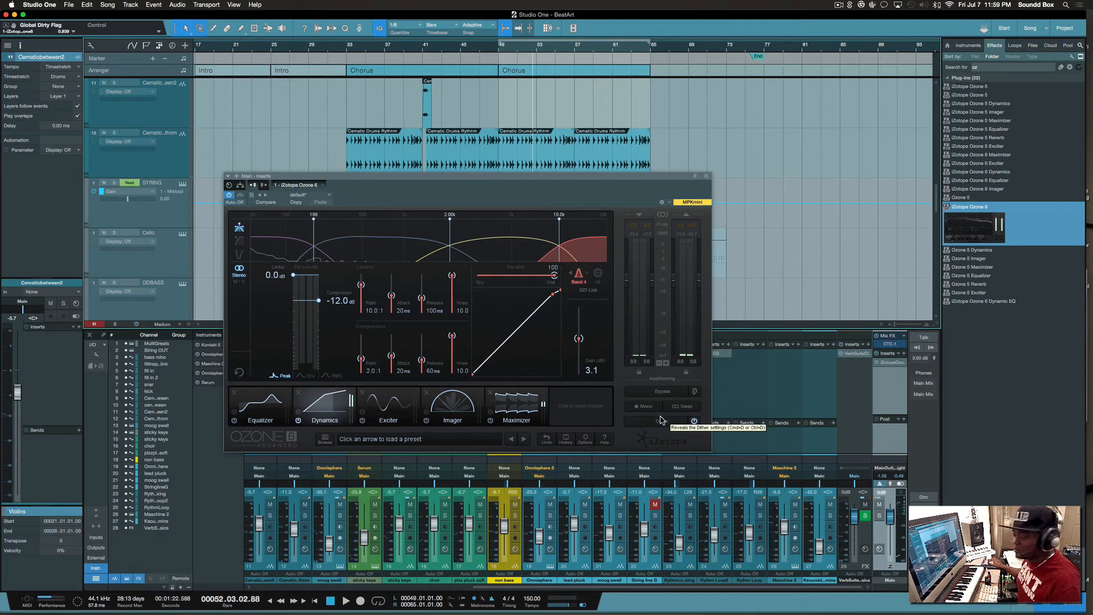
Step: Lower the Maximizer's threshold to -3.3 dB during playback, and stop the song
click(519, 408)
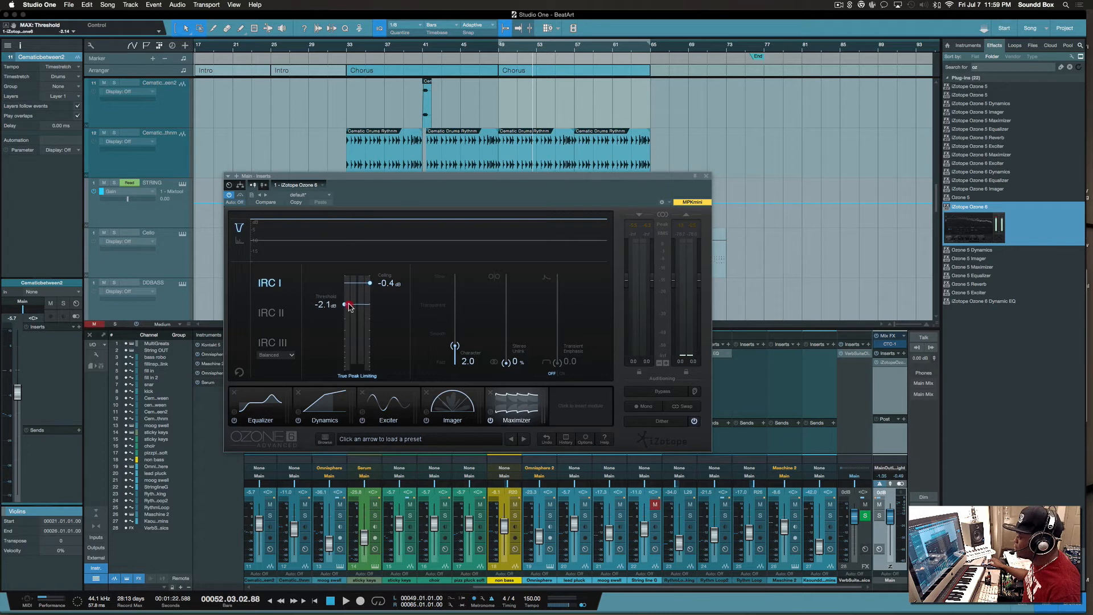
key(space)
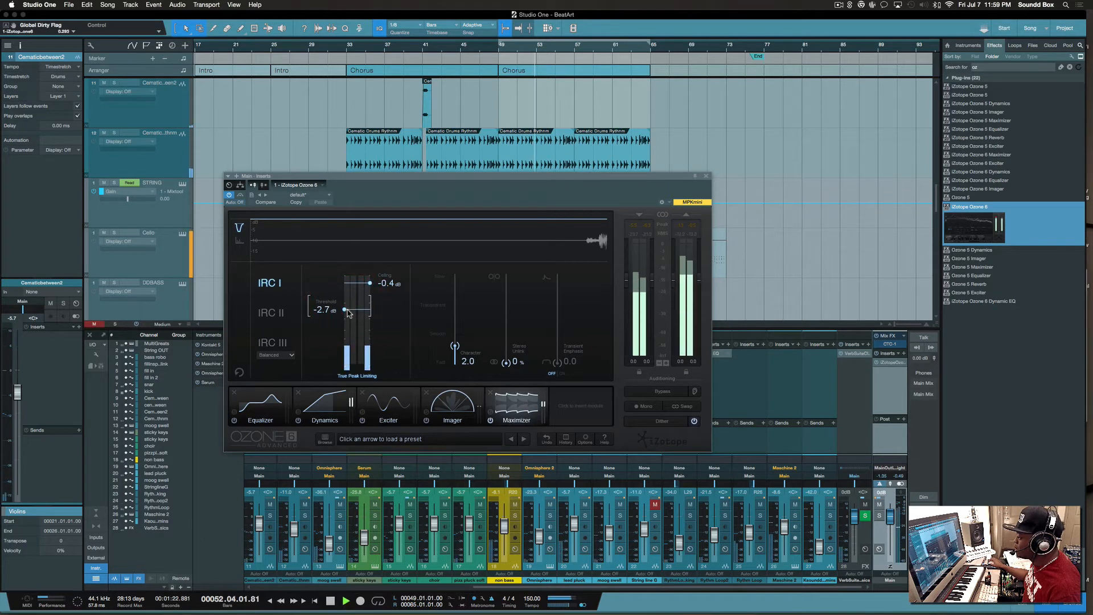
drag(348, 310, 348, 317)
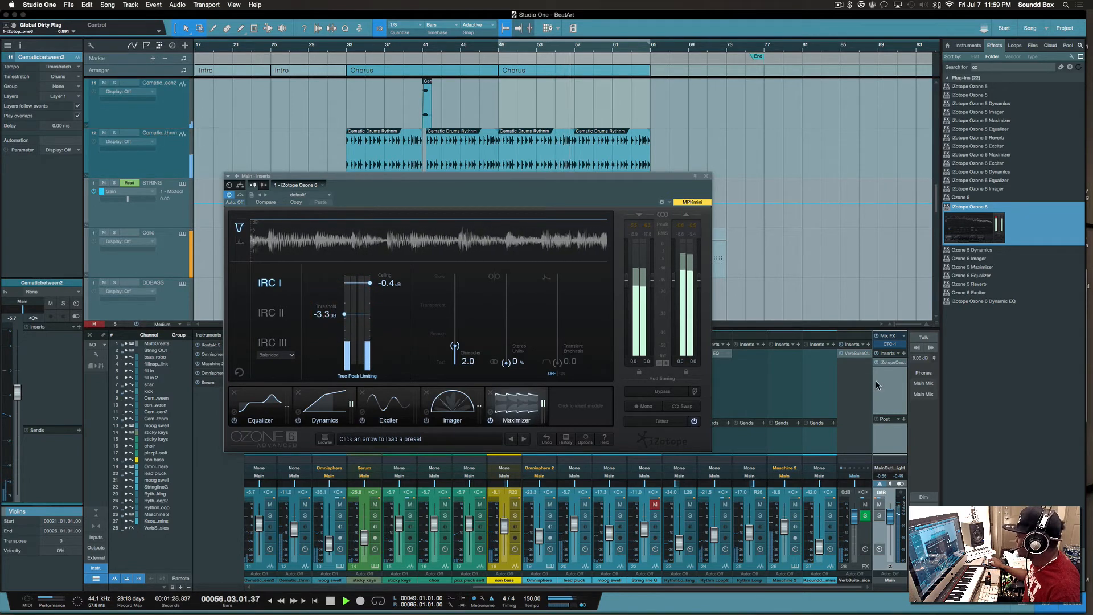
key(space)
Step: Clear the effects browser's search and set the Master level of the Main output's CTC-1 to 2.88 dB during playback
click(988, 68)
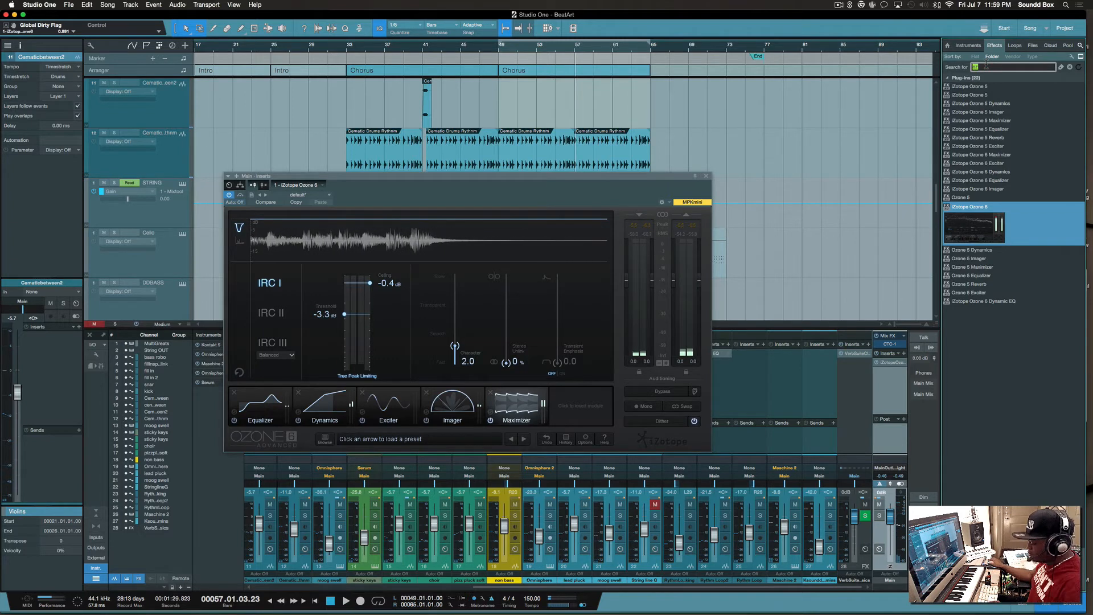
key(BackSpace)
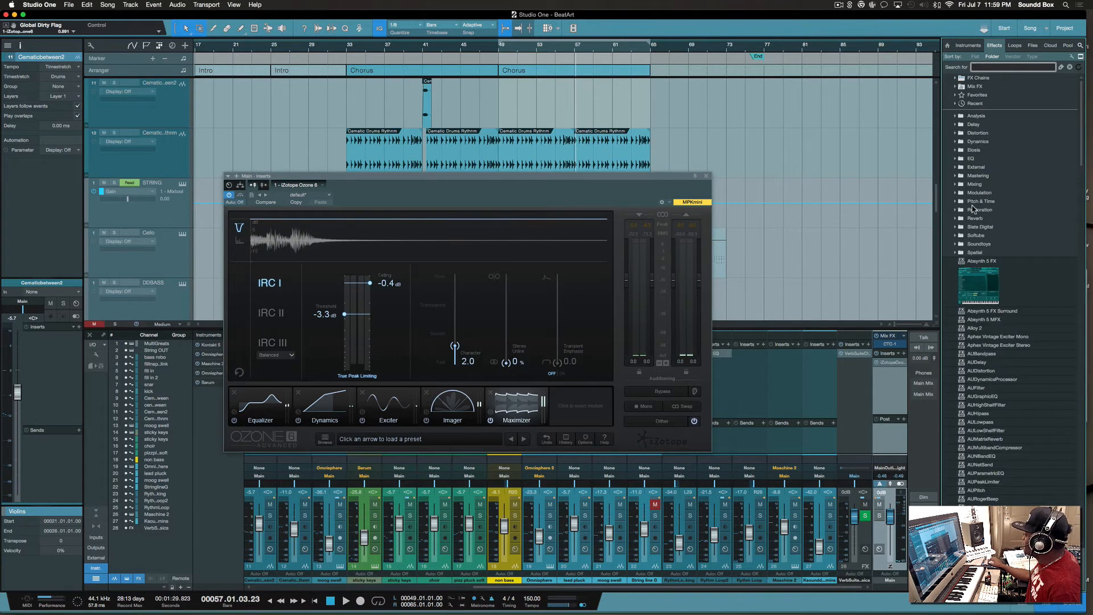
click(887, 344)
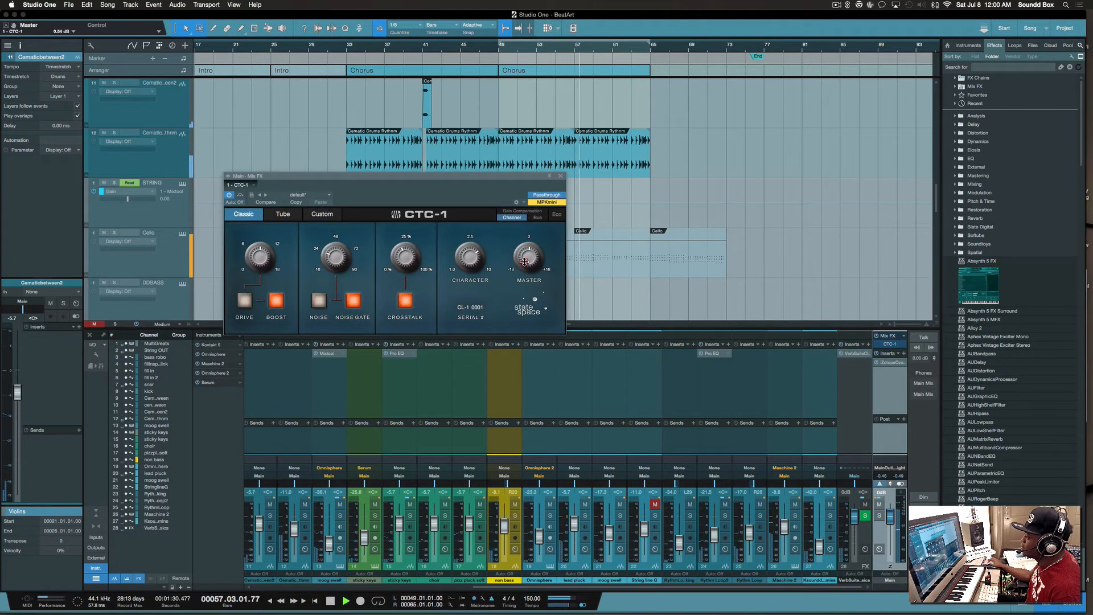
drag(524, 258, 524, 257)
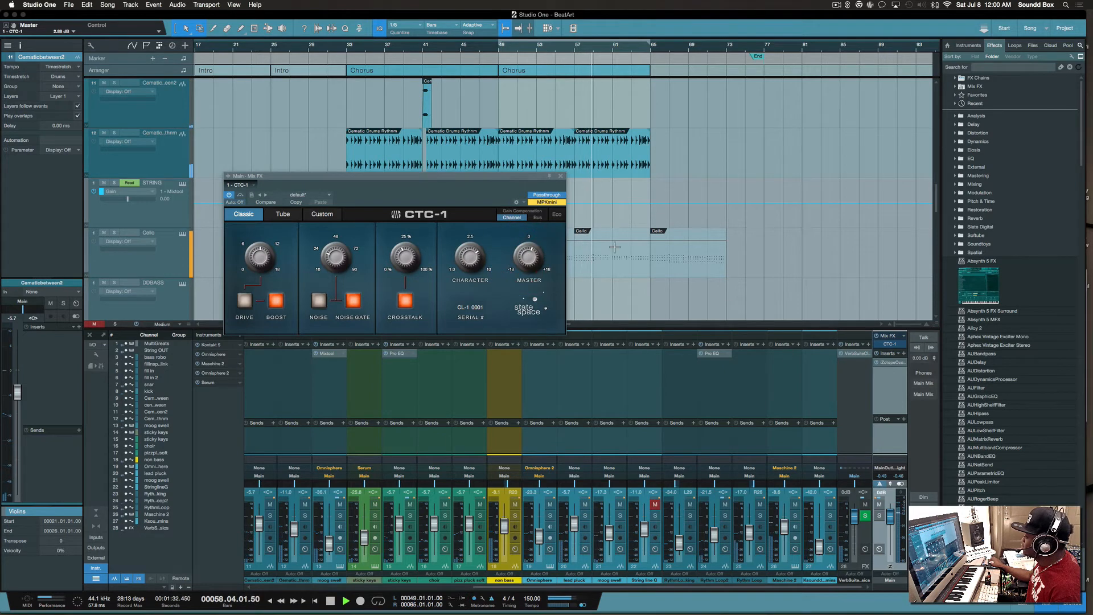
drag(550, 177, 387, 133)
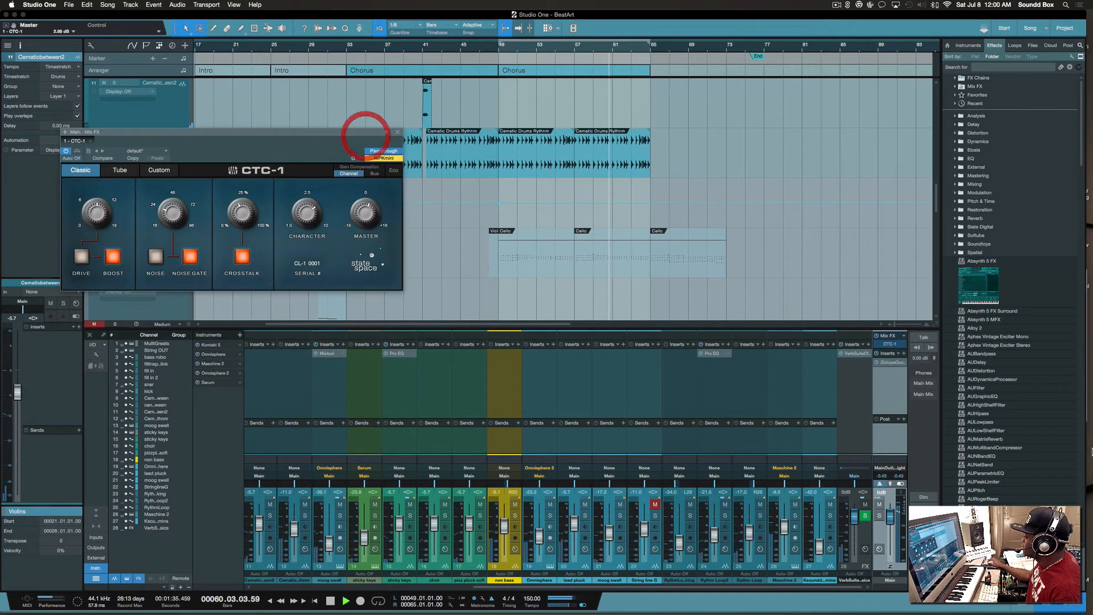
Step: Open the Main output's Ozone 6 beside the CTC-1 and set the CTC-1 Master level to 4.88 dB during playback
click(891, 366)
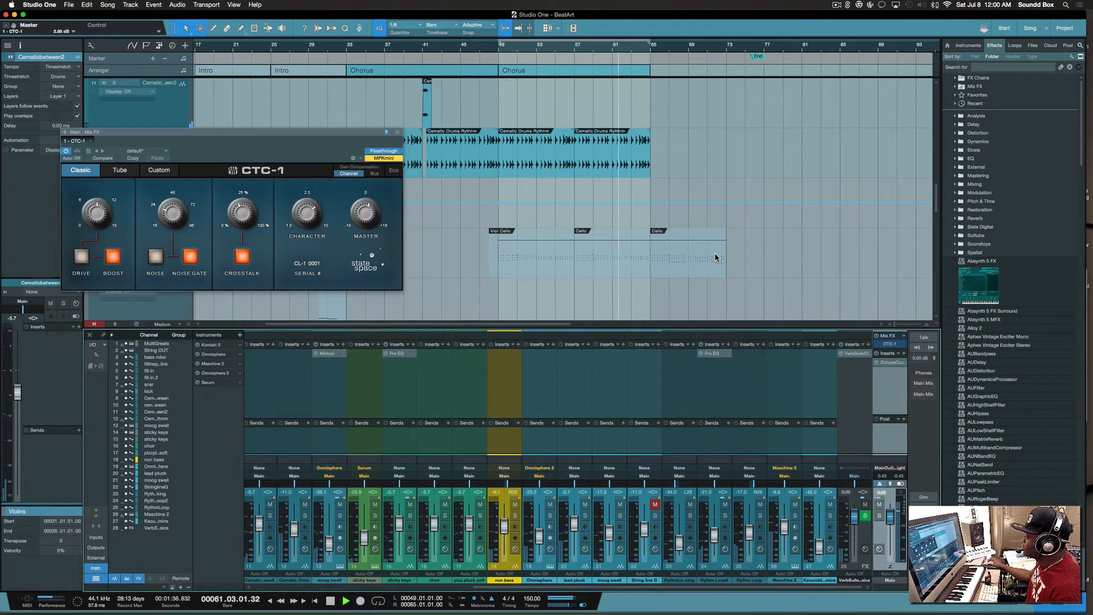
drag(529, 174, 724, 110)
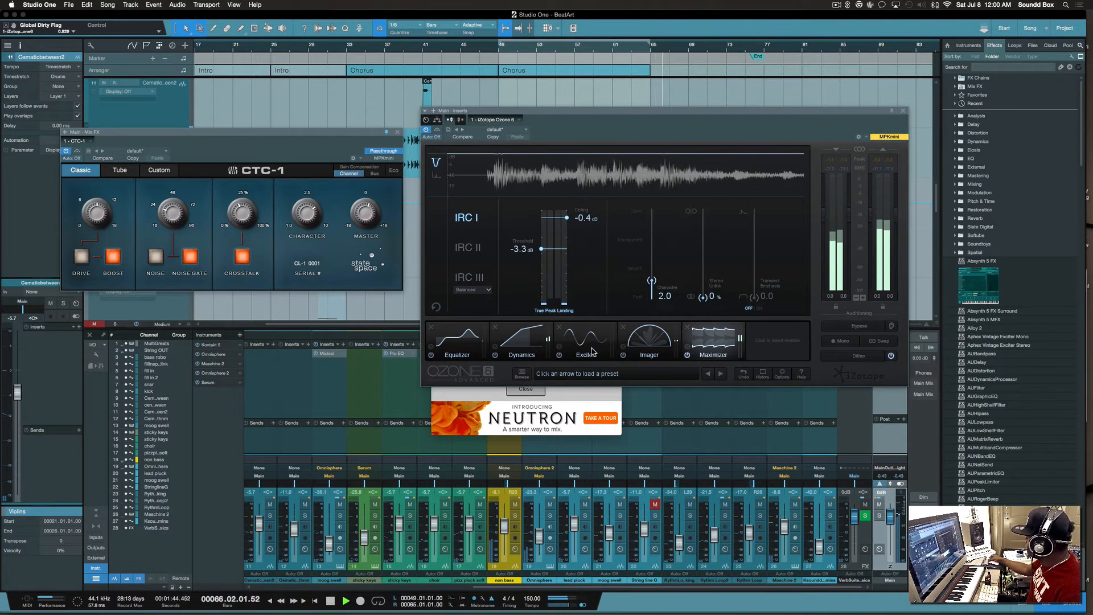
click(368, 217)
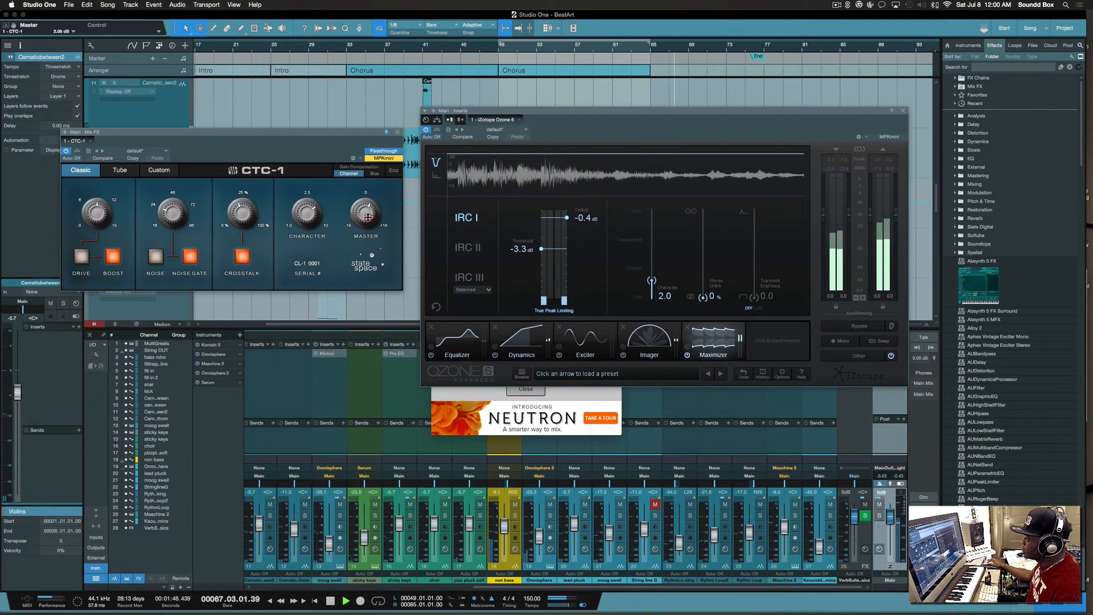
drag(366, 215, 367, 211)
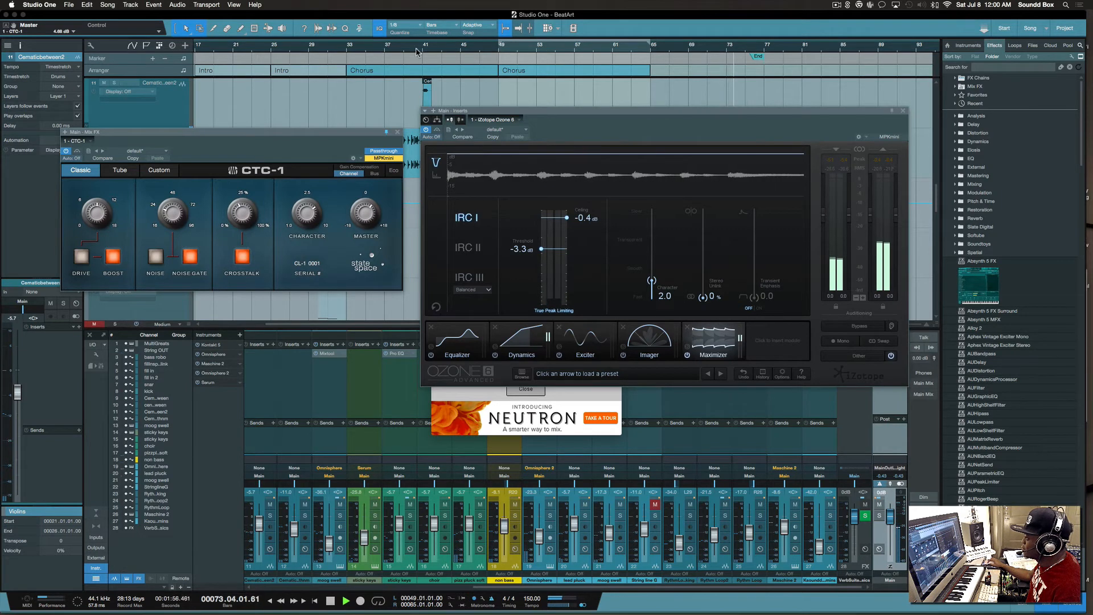
Step: Stop playback and move the Ozone 6 and CTC-1 windows aside to uncover the arrangement after the second chorus
drag(547, 112, 584, 280)
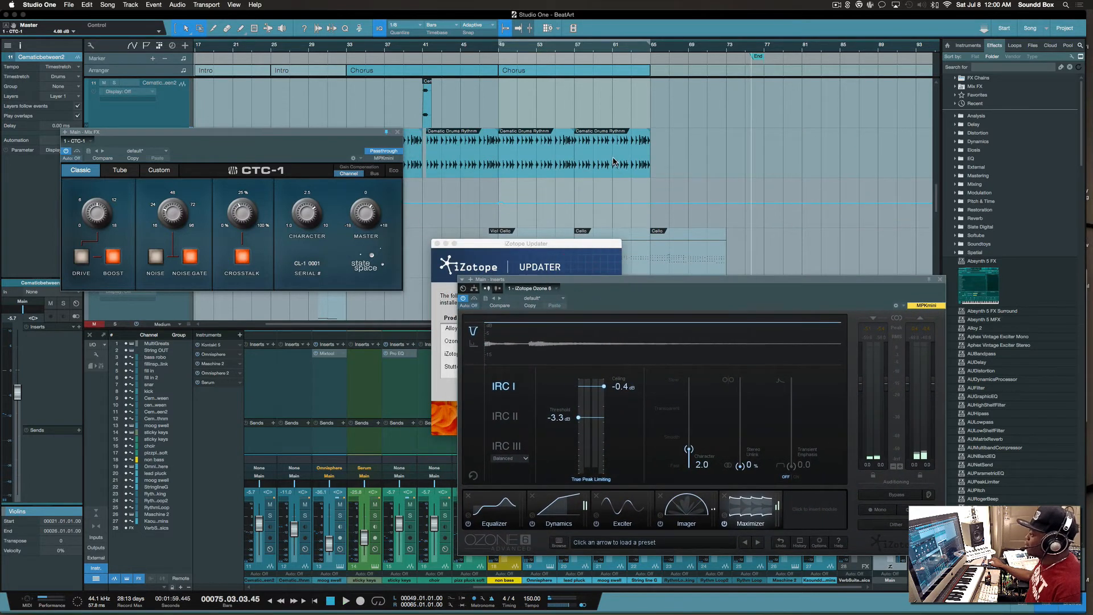
scroll(609, 160, down, 2)
scroll(609, 159, right, 5)
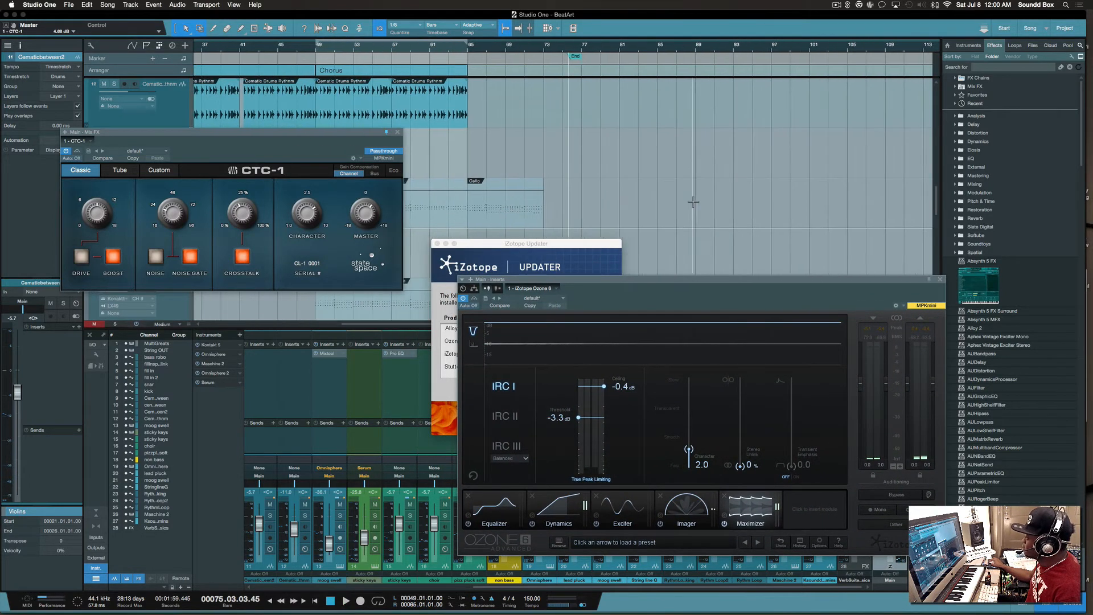
drag(373, 138, 346, 255)
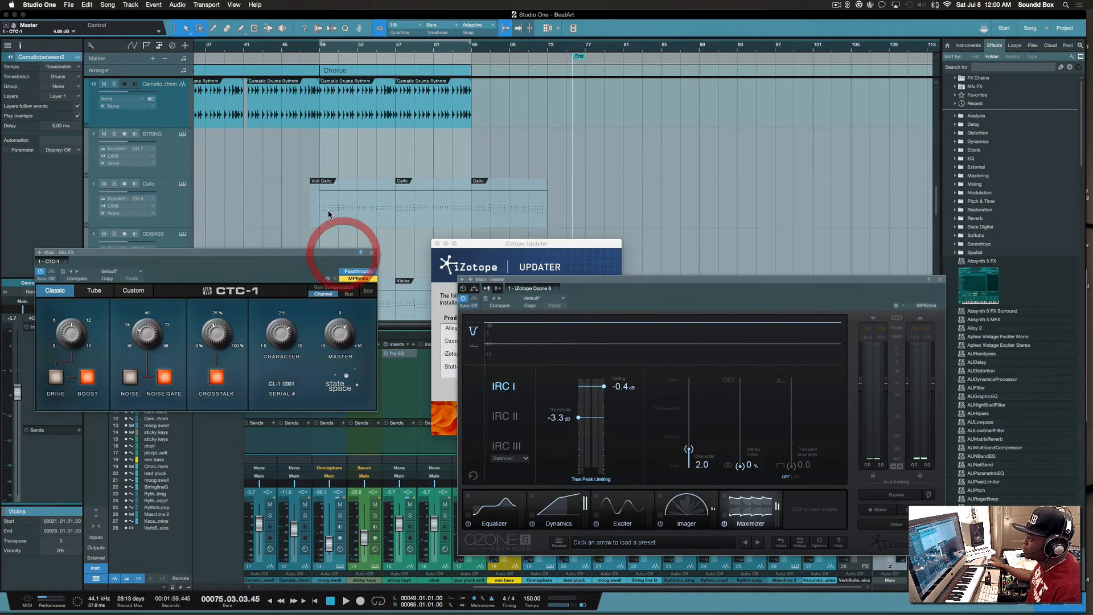
Step: Show the track automation and find the LC-Frequency envelope under the first Kontakt 5 track
scroll(189, 169, down, 3)
scroll(189, 169, down, 15)
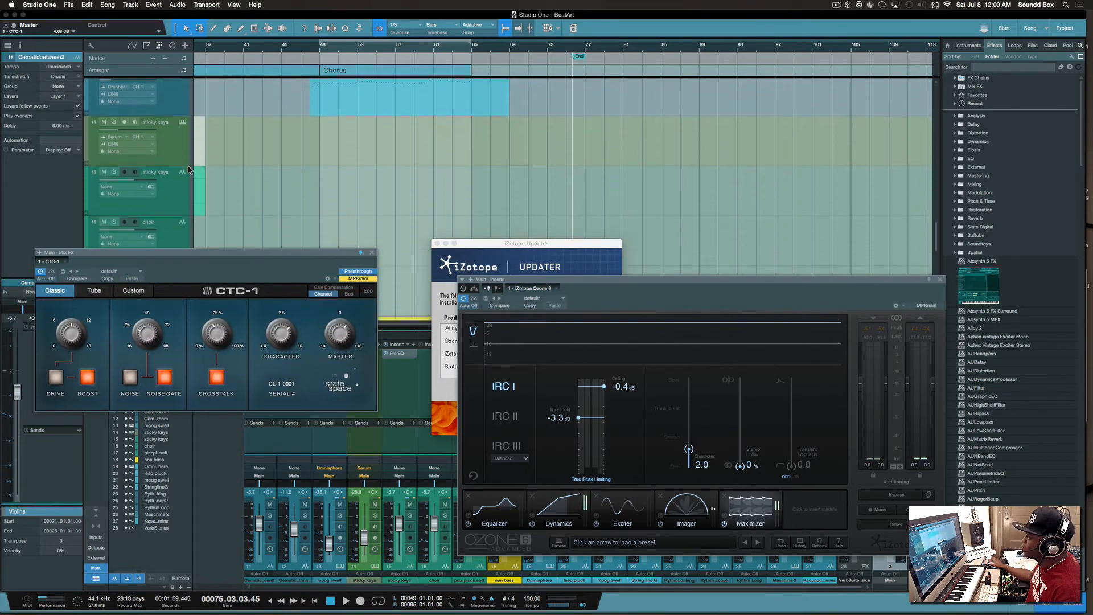
scroll(189, 169, up, 5)
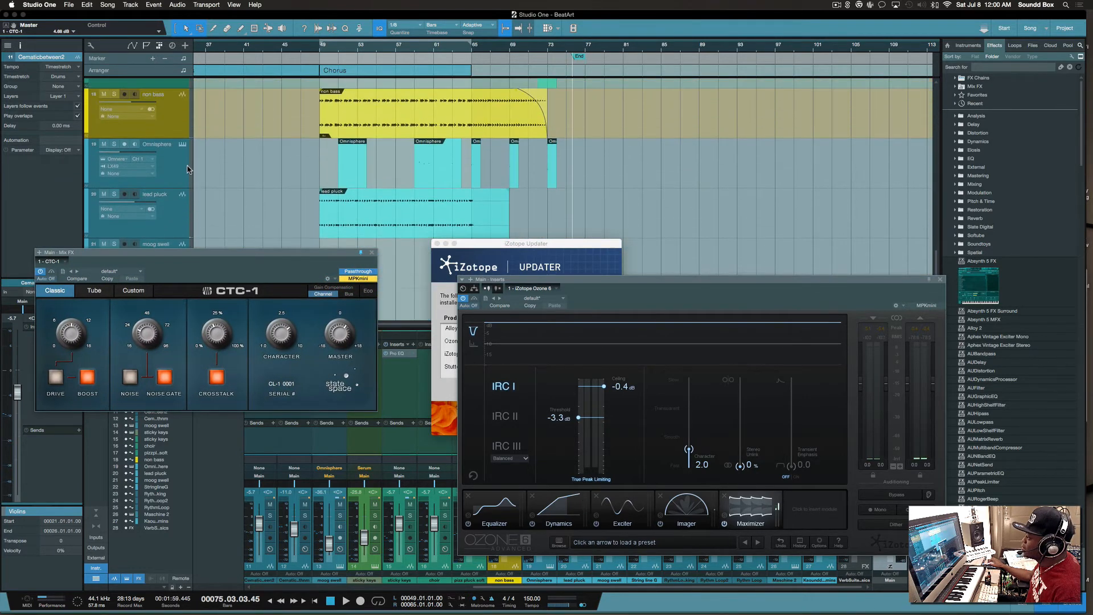
scroll(187, 169, up, 12)
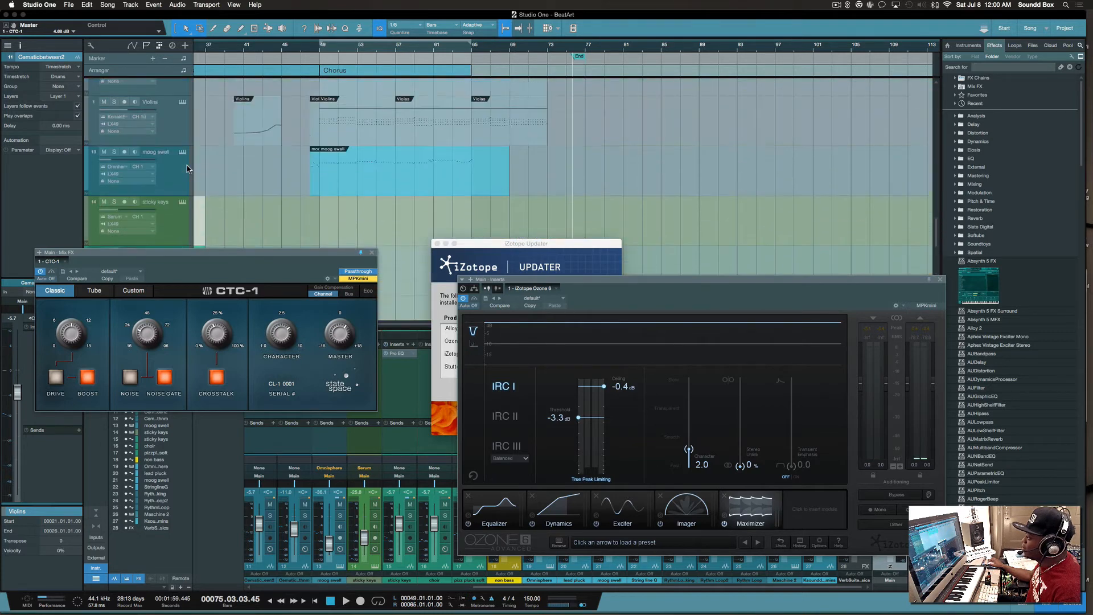
scroll(187, 169, down, 1)
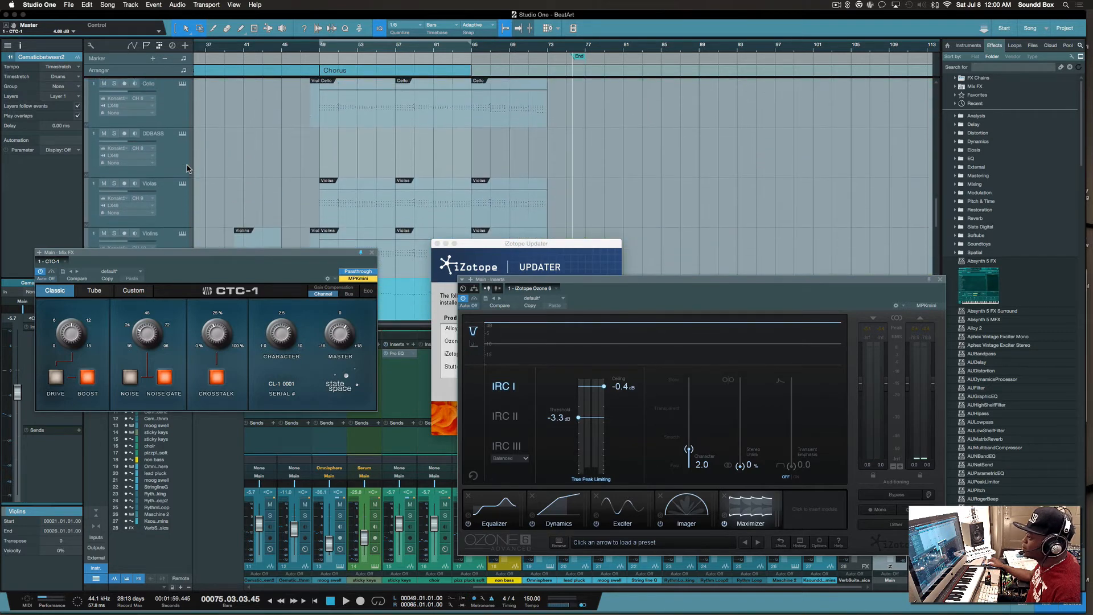
key(a)
scroll(187, 169, up, 3)
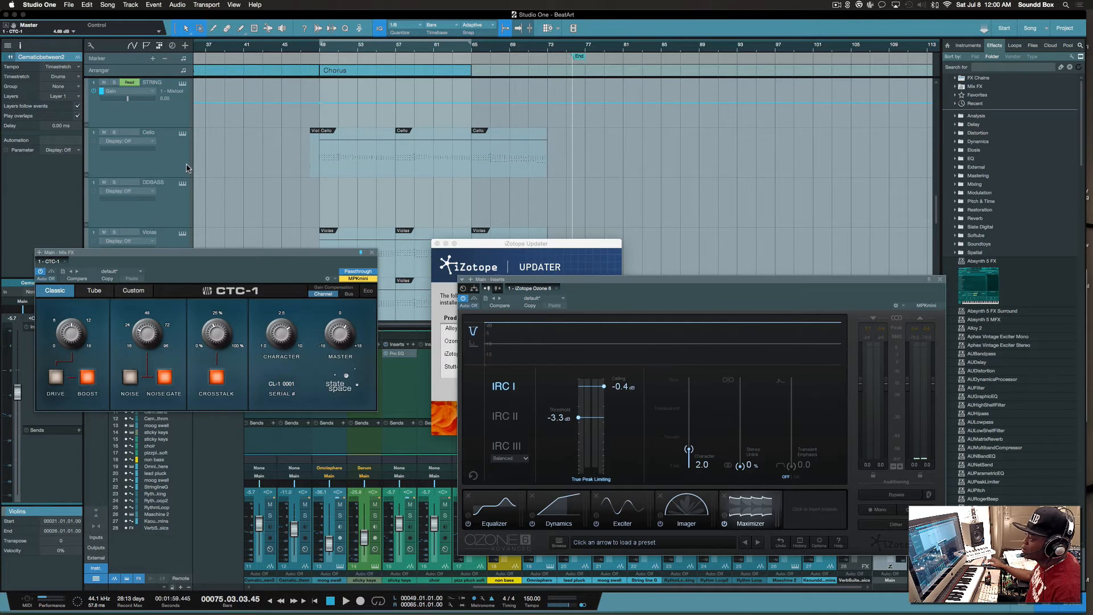
scroll(186, 169, up, 12)
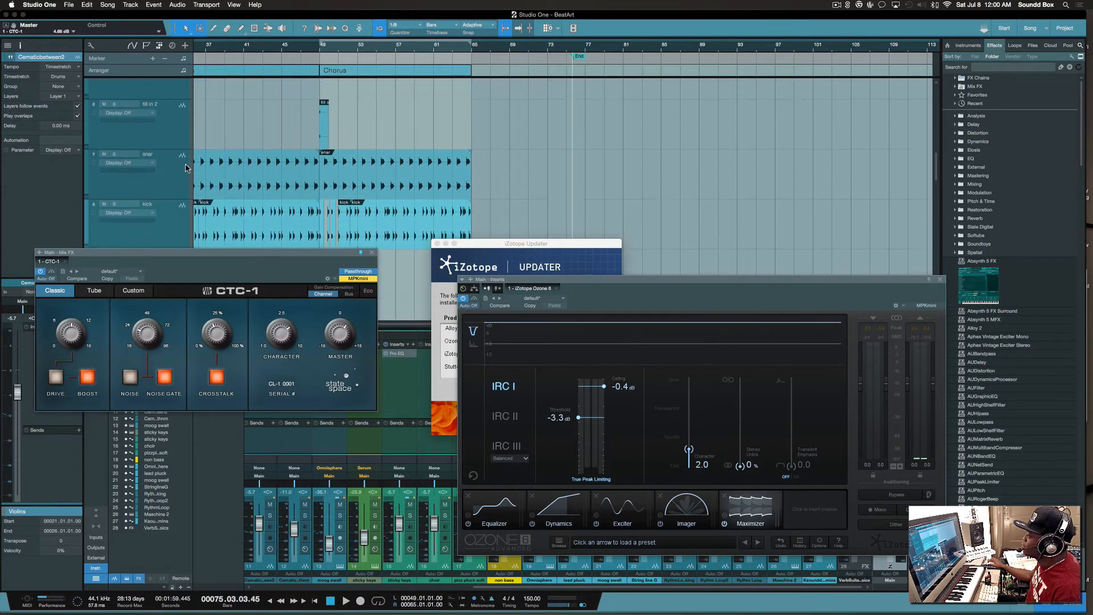
scroll(186, 168, up, 10)
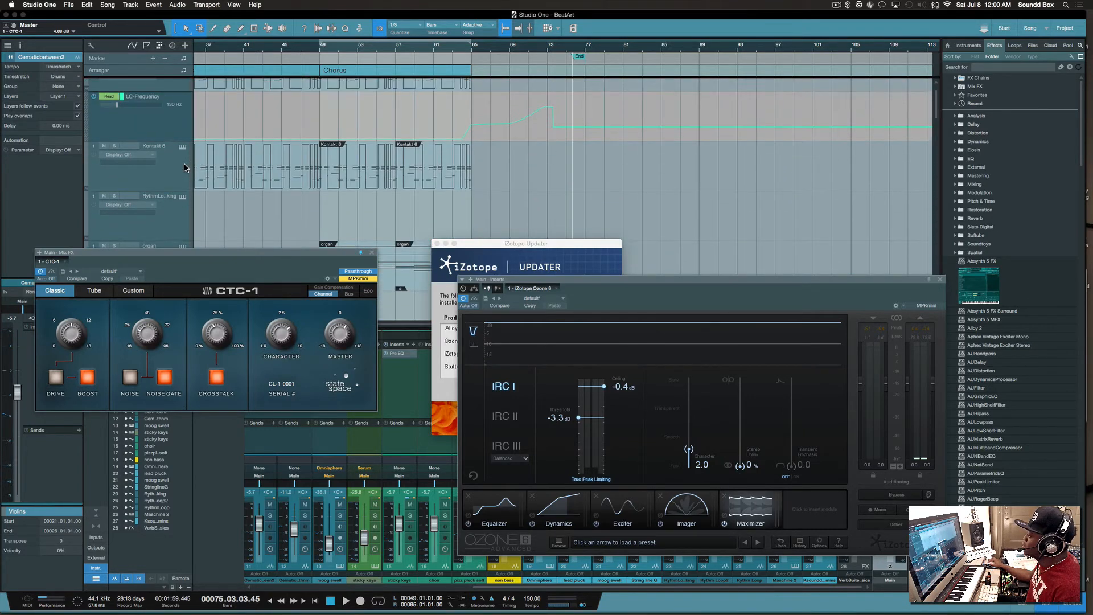
scroll(499, 114, down, 2)
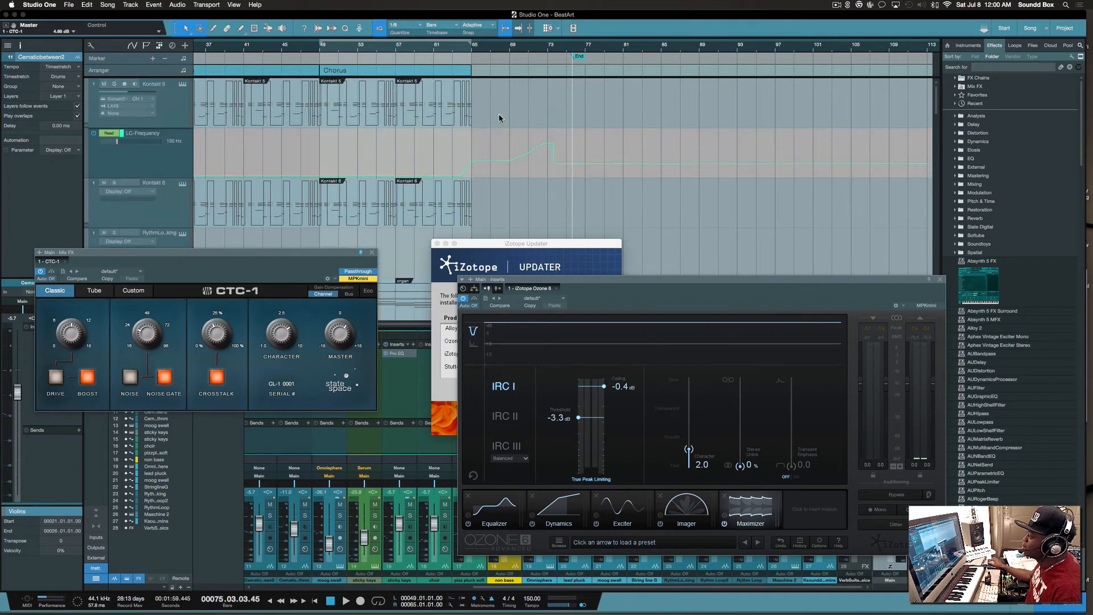
scroll(499, 117, up, 4)
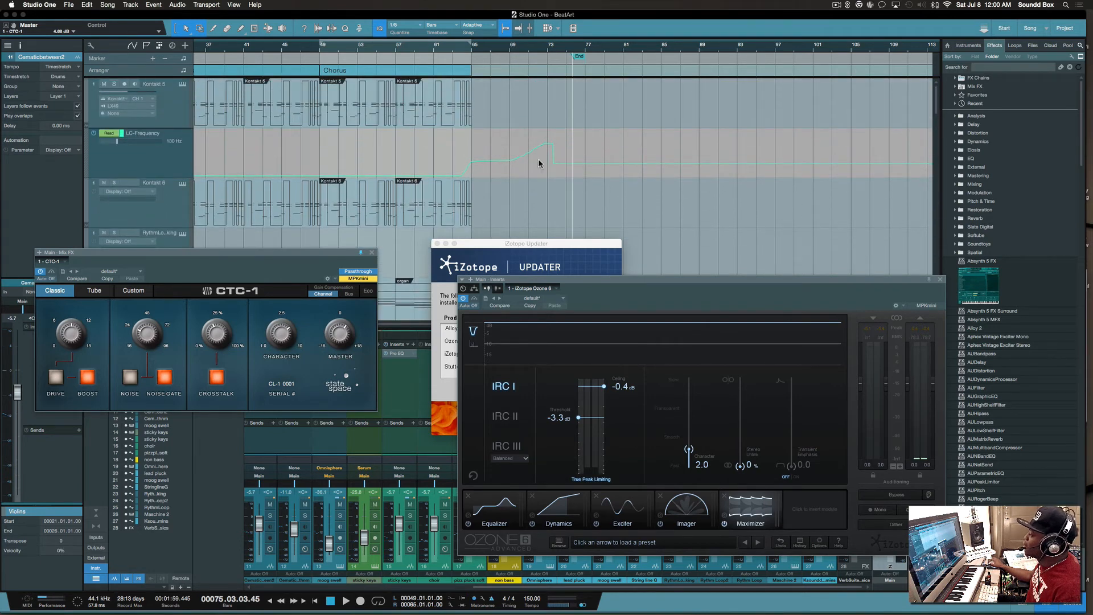
Step: Move the last two LC-Frequency automation points to about bar 79 and play the song's ending
drag(554, 168, 604, 167)
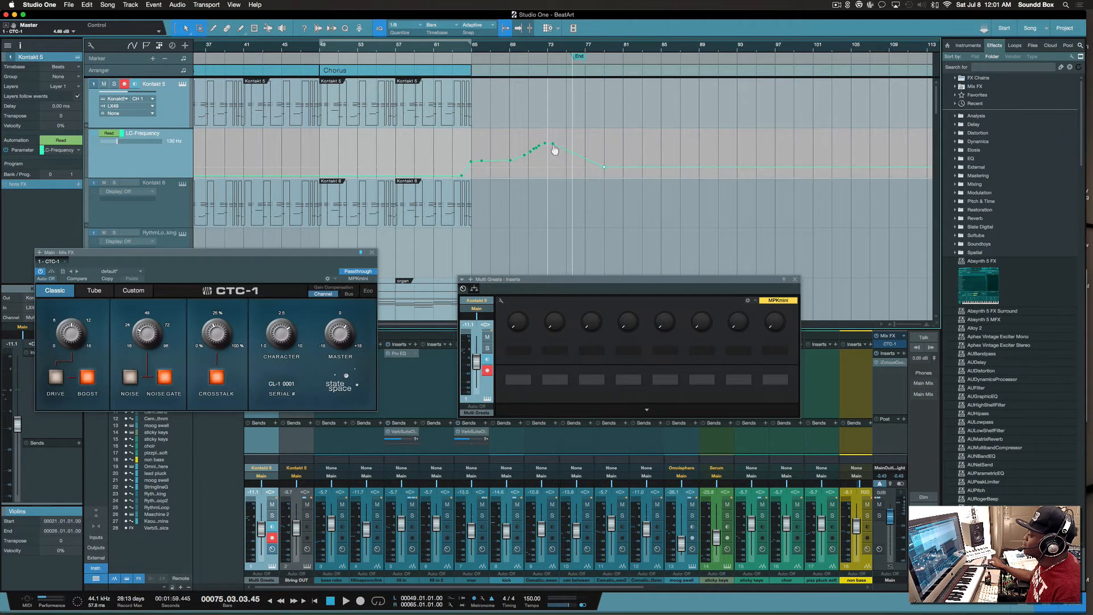
drag(552, 144, 605, 146)
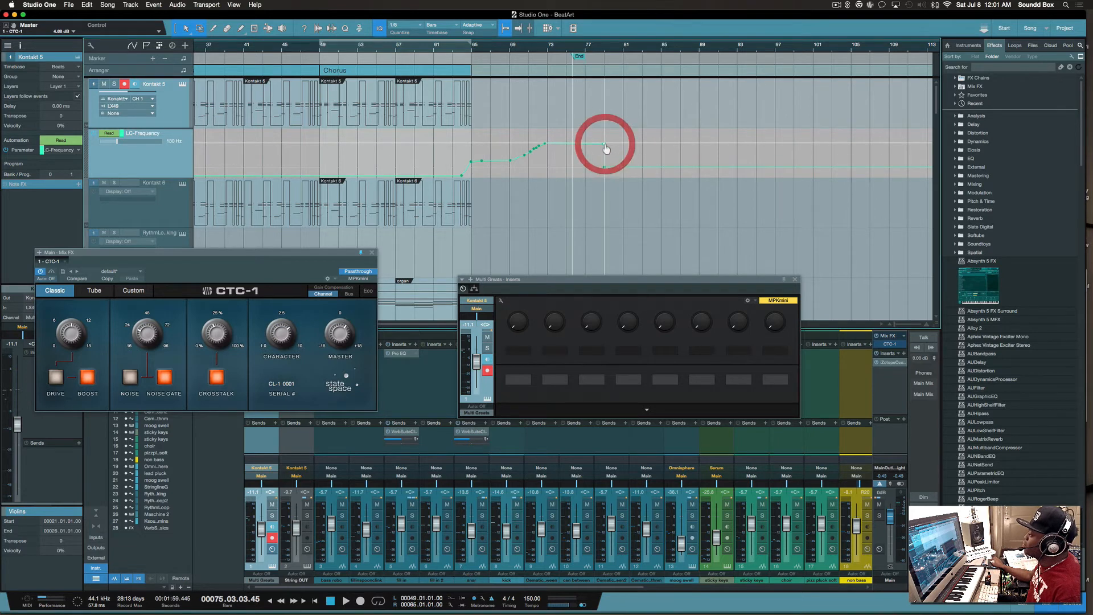
click(518, 54)
key(space)
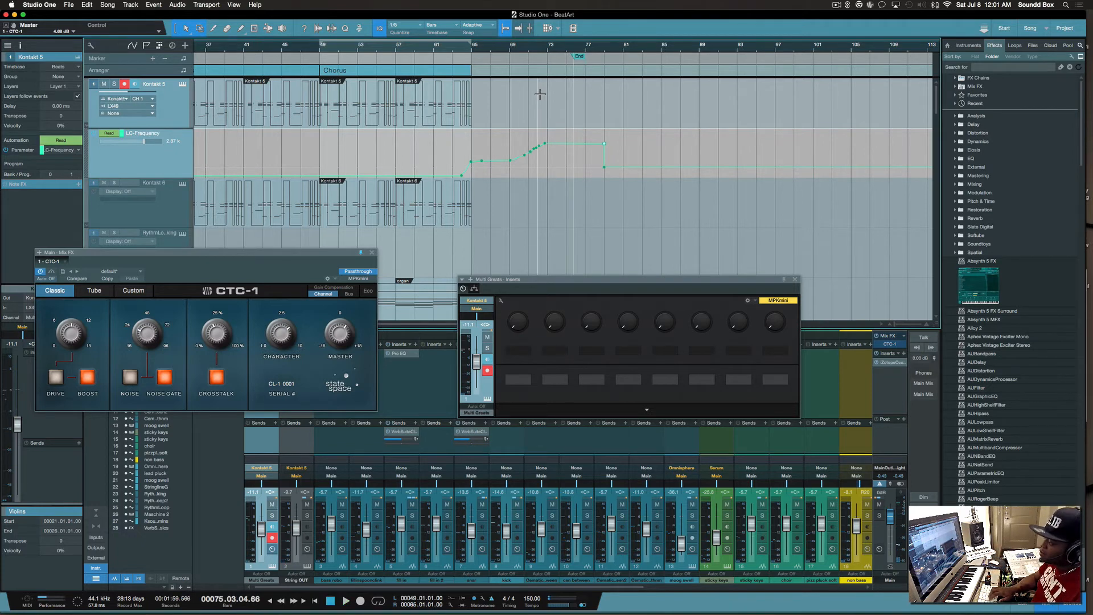
key(space)
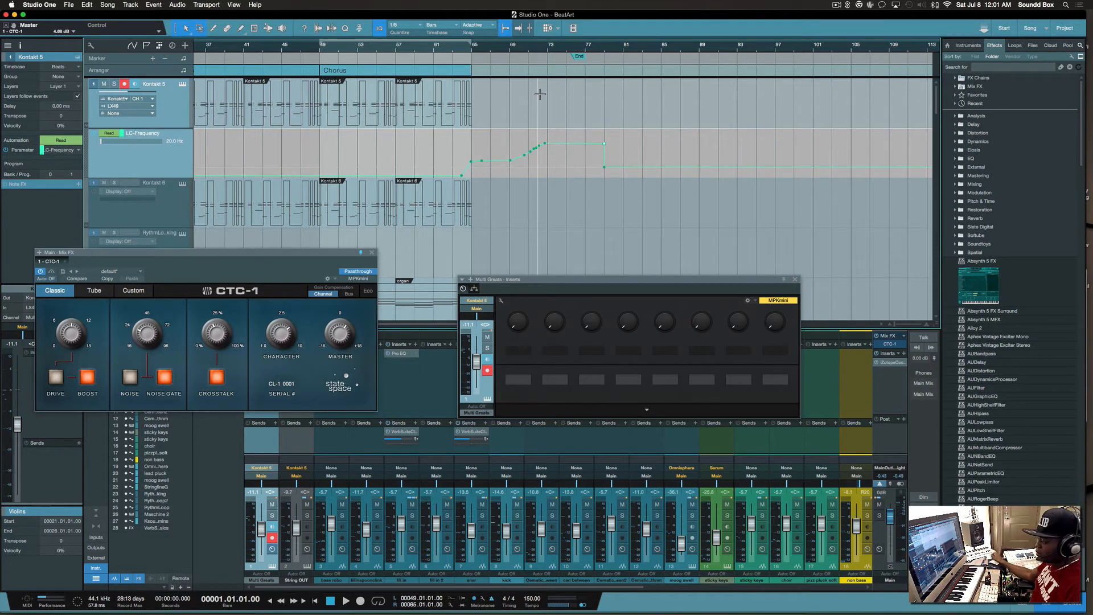
Step: Close the CTC-1 window and set the Ksoundd.com voice tag track's volume to -34.1 dB
click(372, 252)
scroll(367, 259, down, 15)
scroll(367, 259, left, 5)
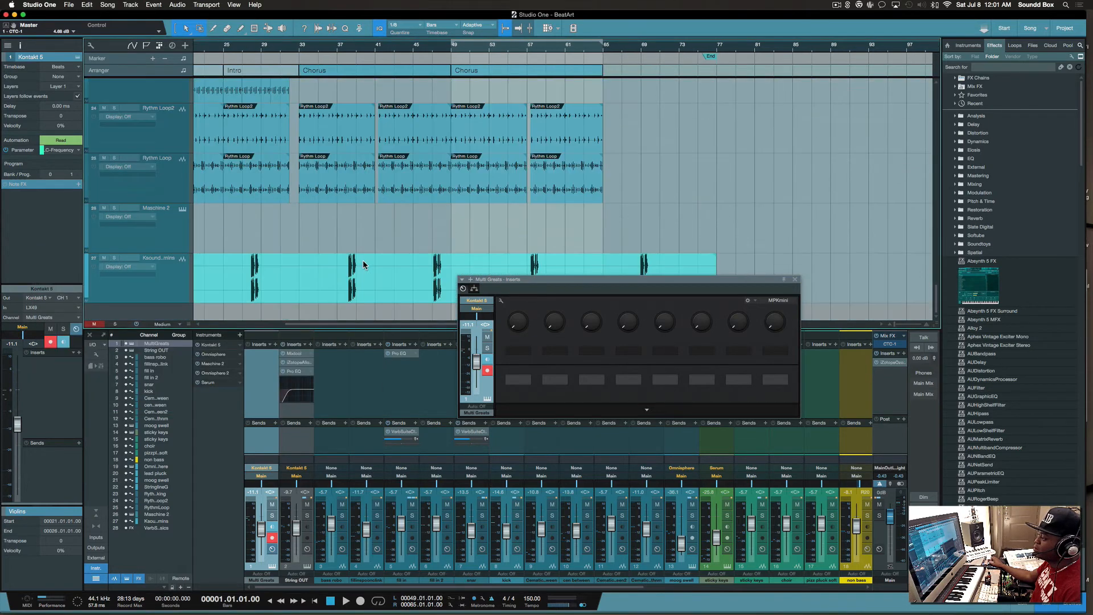
click(171, 287)
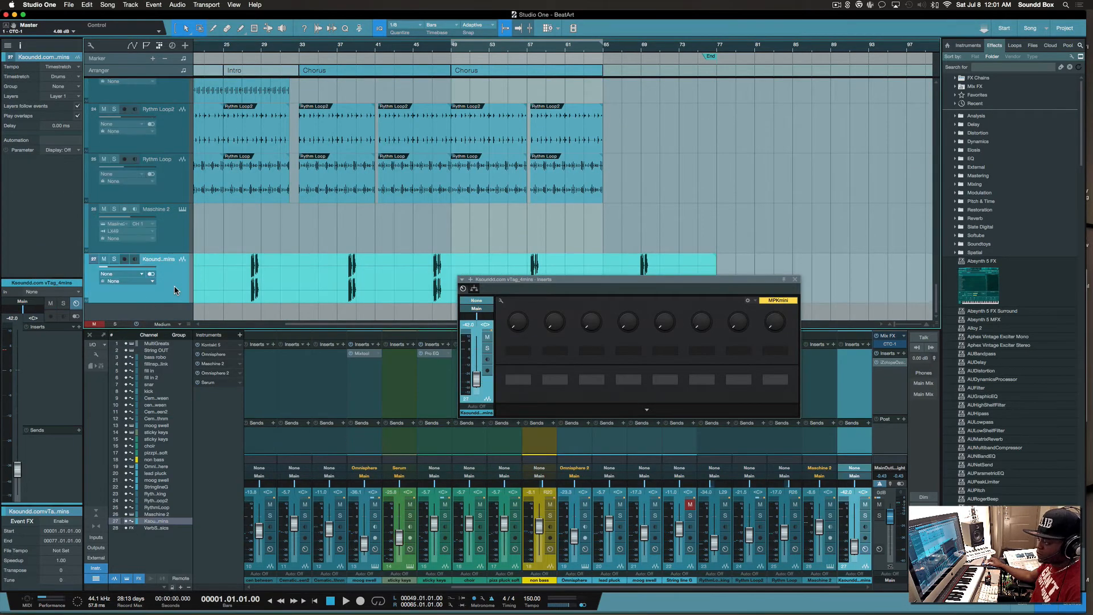
drag(107, 269, 113, 268)
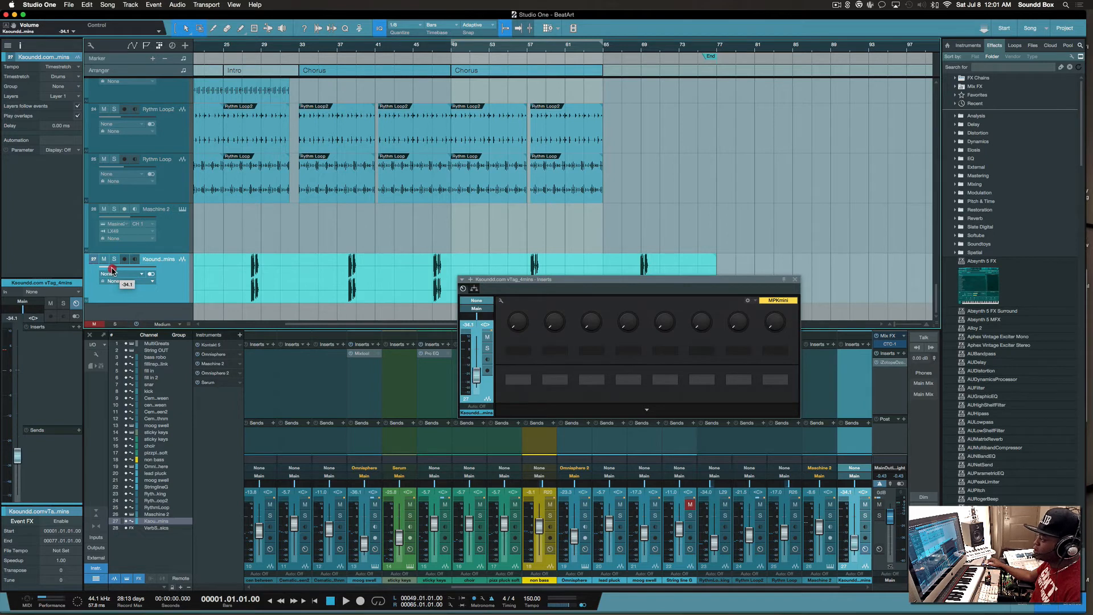
scroll(331, 211, left, 8)
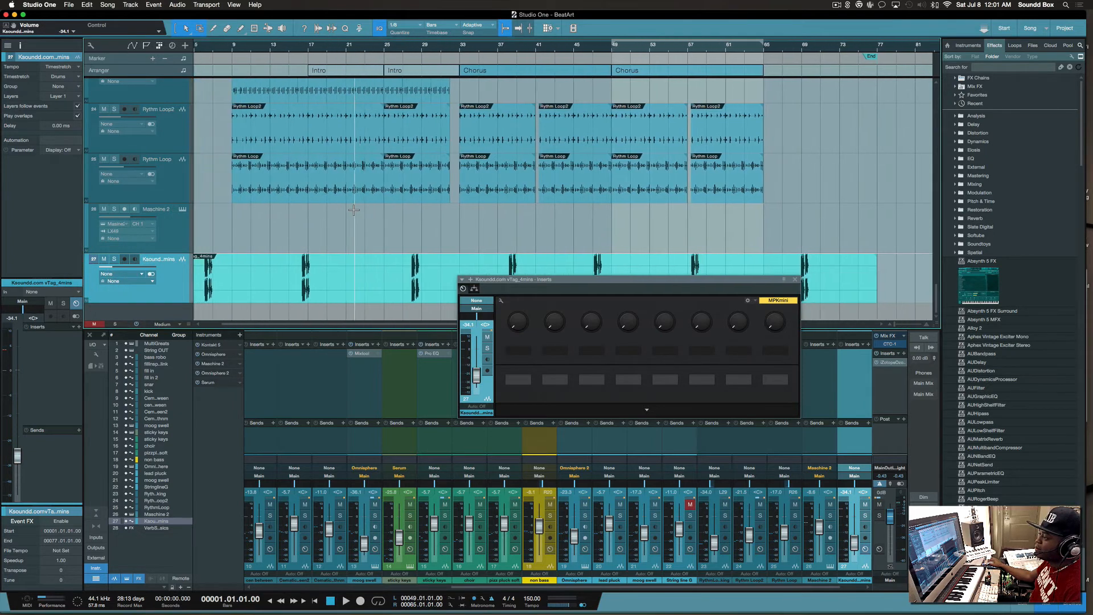
Step: Check the insert effects on the Rythm Loop2 and Rythm Loop sticking tracks
click(174, 180)
click(170, 109)
scroll(174, 133, up, 1)
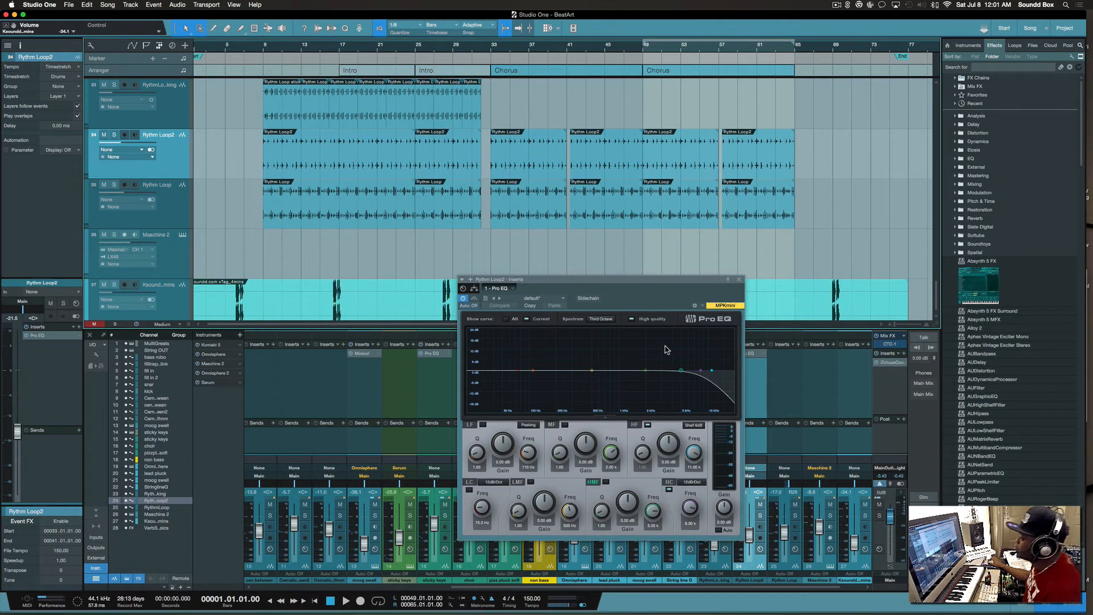
click(166, 108)
scroll(218, 147, up, 8)
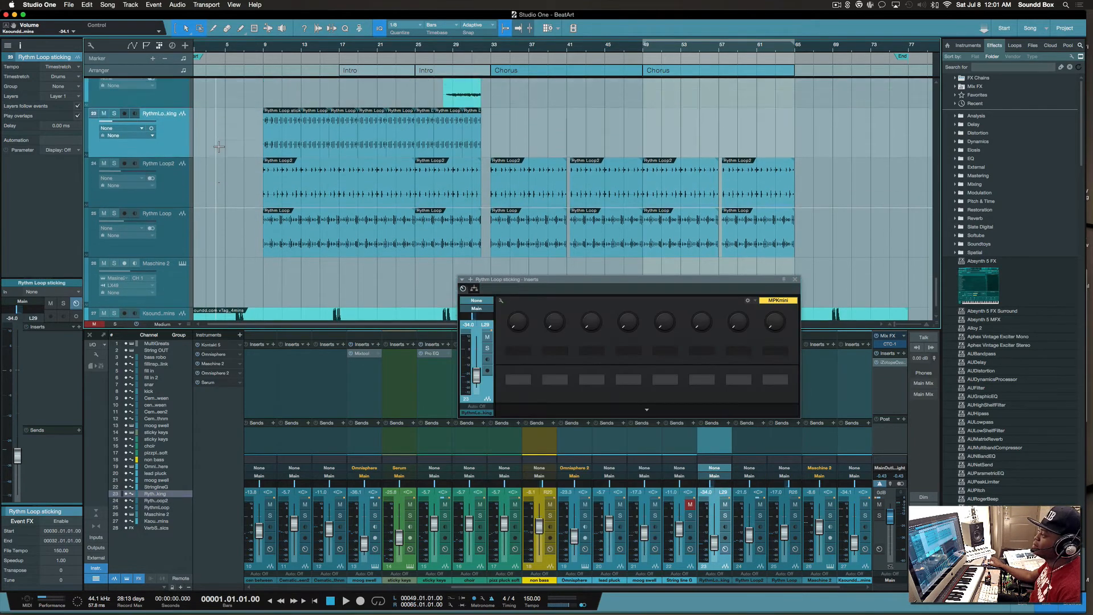
Step: Zoom out the arrangement and check the channel inserts of the pizz pluck soft, choir and sticky keys tracks
scroll(218, 147, down, 3)
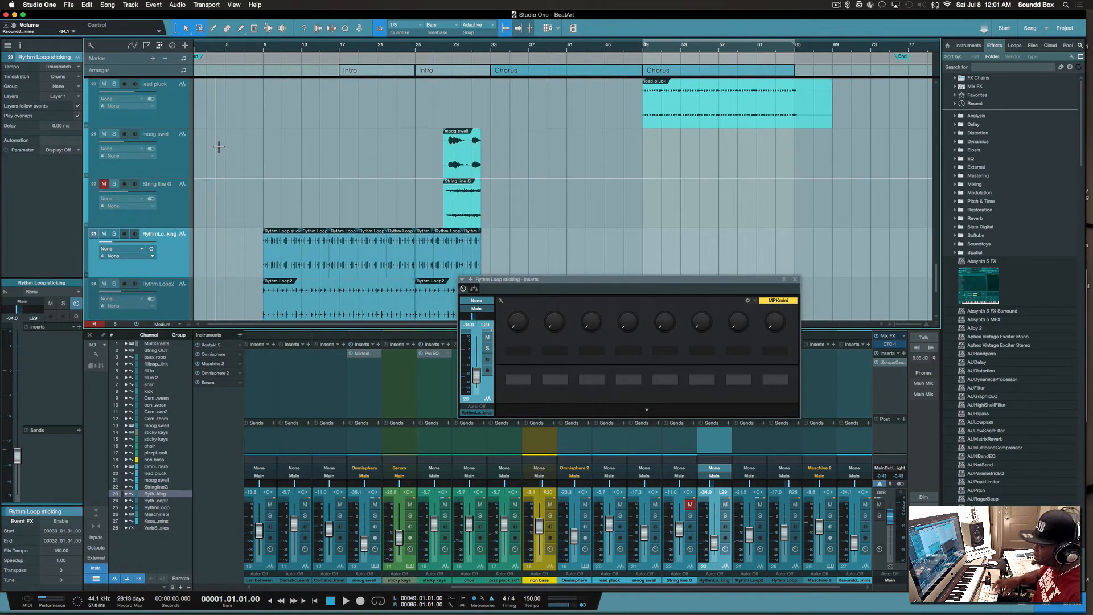
scroll(218, 147, down, 5)
scroll(219, 147, down, 5)
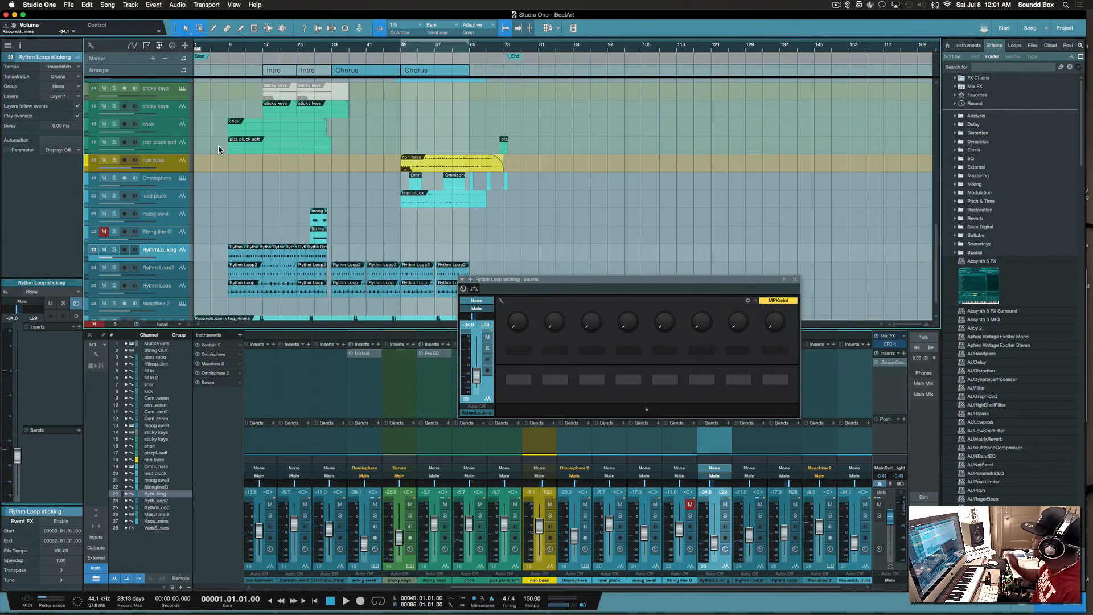
scroll(257, 203, up, 3)
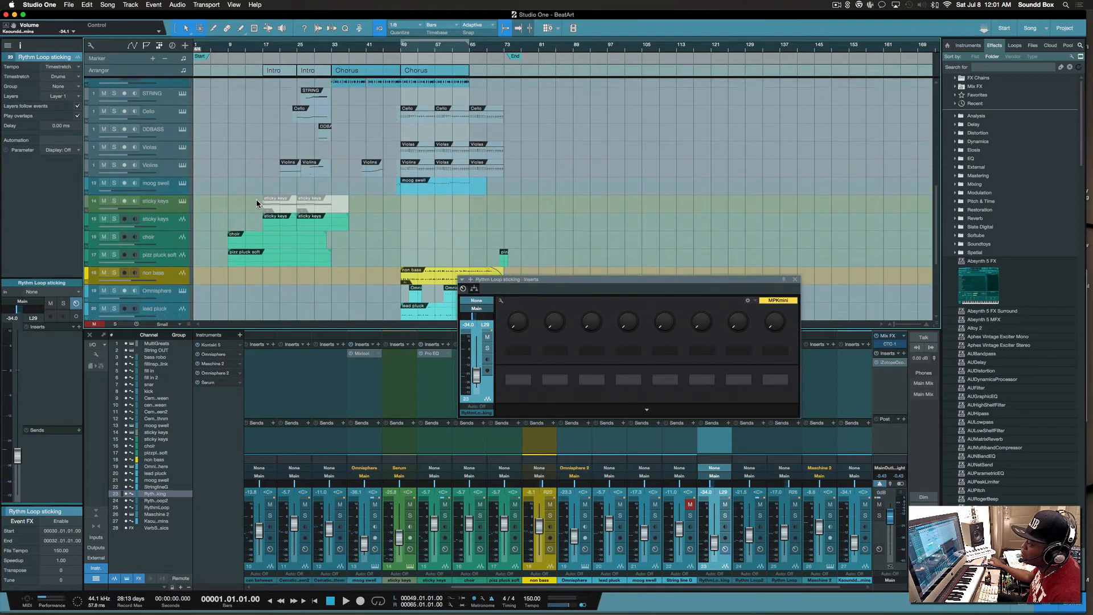
click(169, 206)
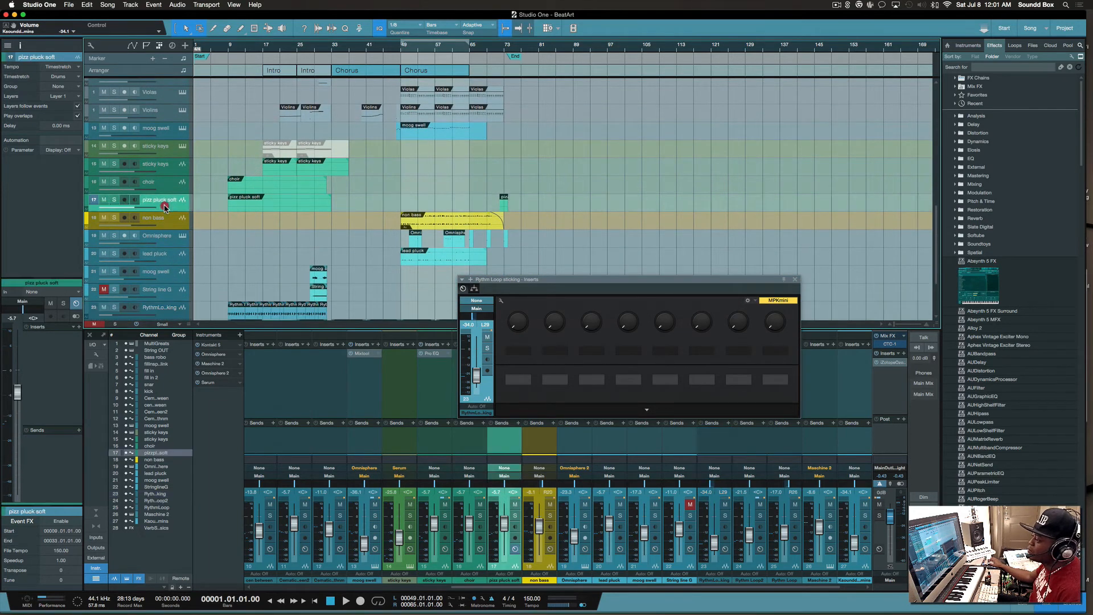
click(166, 183)
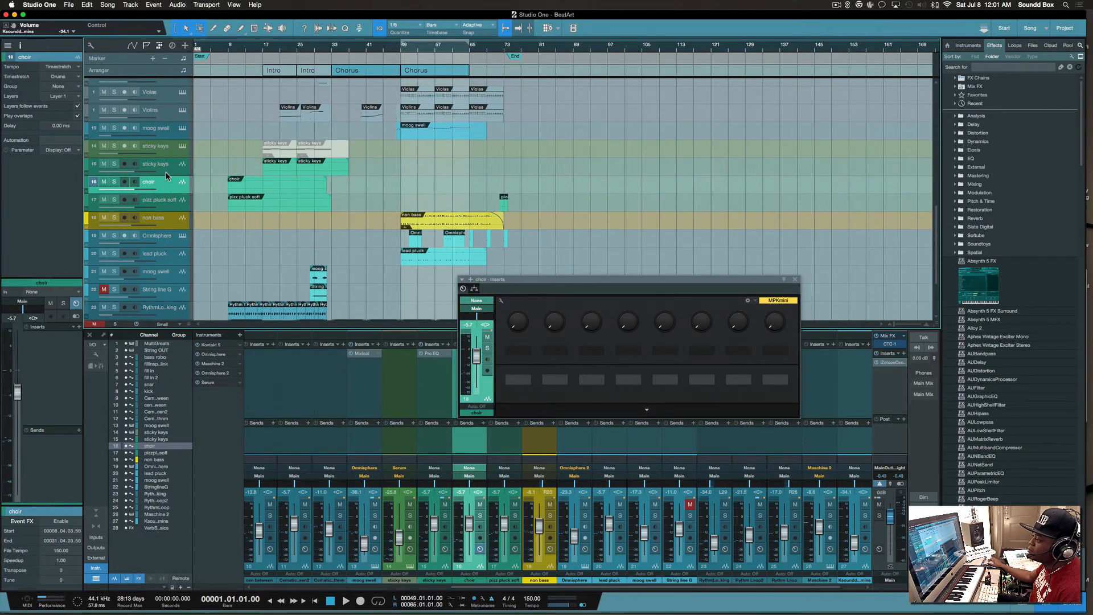
click(164, 166)
click(162, 148)
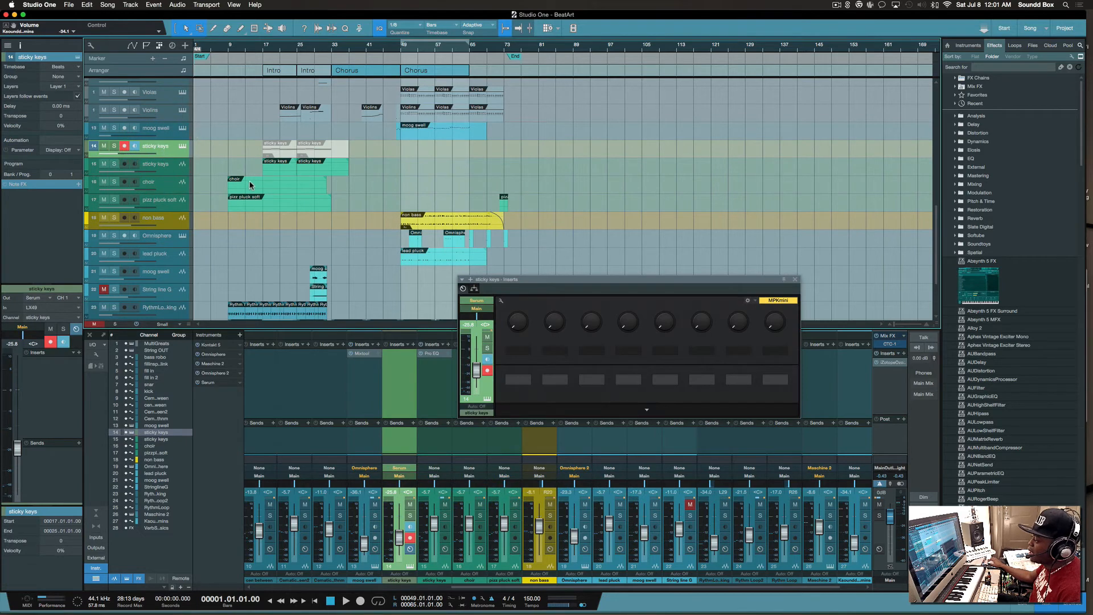
Step: Close the sticky keys inserts window and look over the arrangement up to the uppermost tracks
click(796, 286)
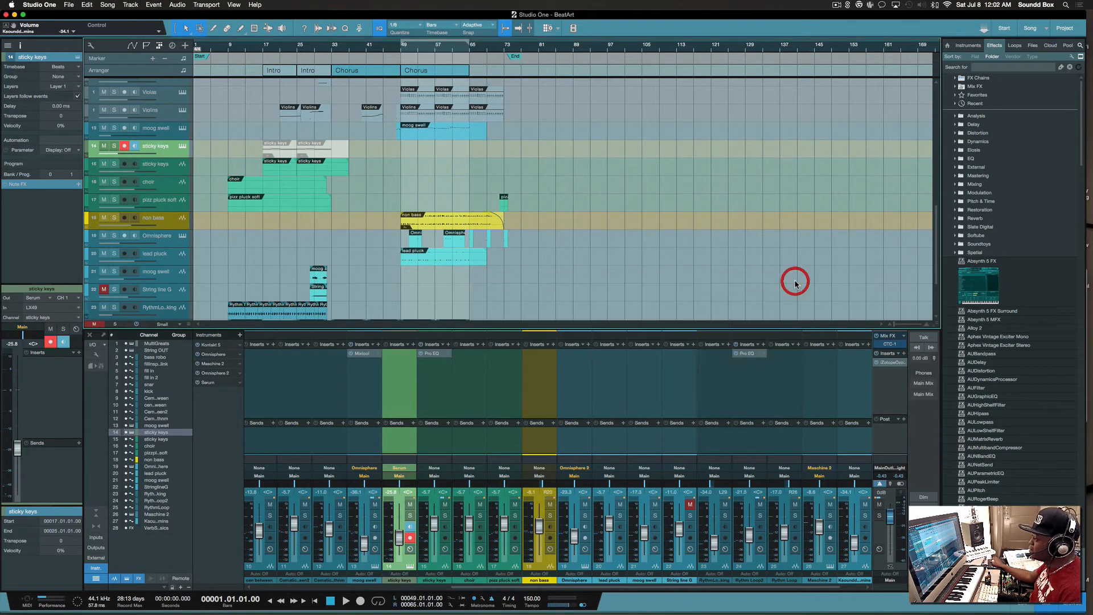
scroll(398, 236, down, 3)
scroll(368, 238, up, 6)
scroll(369, 238, up, 8)
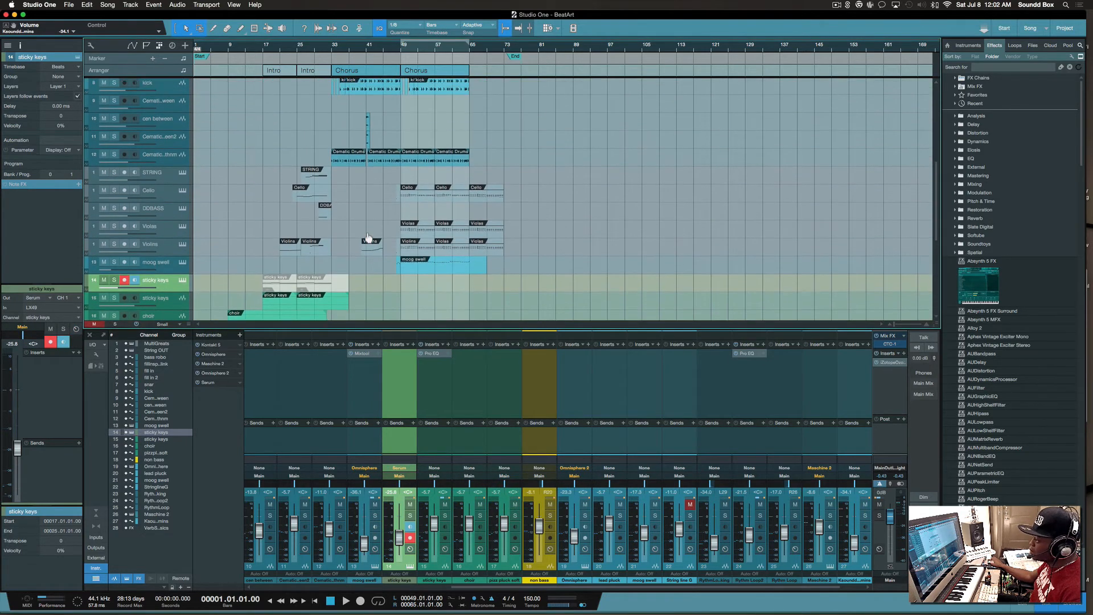
scroll(369, 238, up, 1)
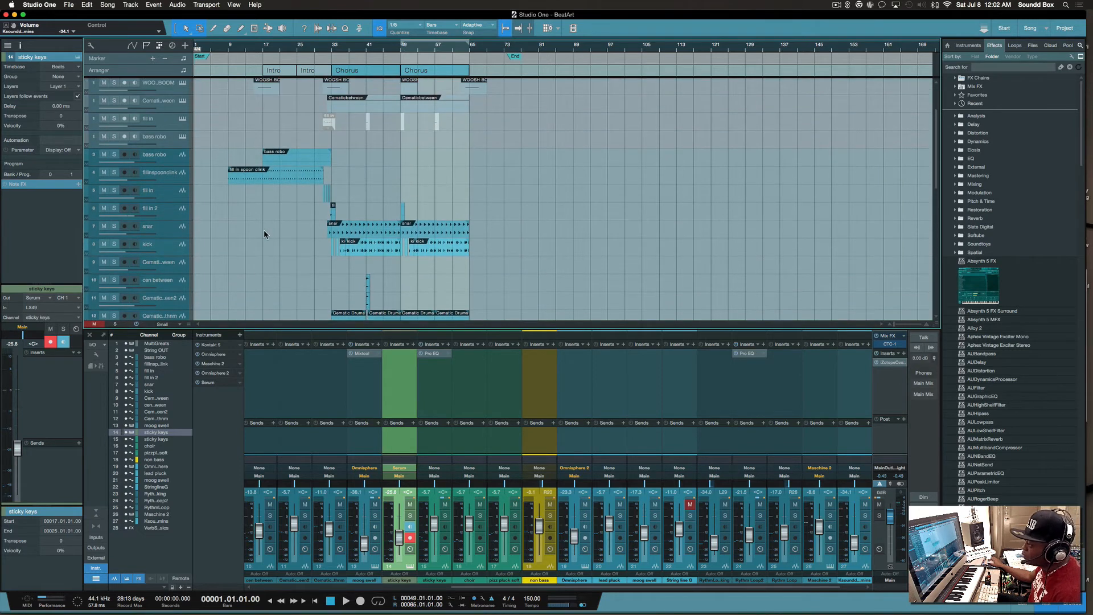
Step: Check the mixer channels and inserts of the kick, snar, fill in 2 and fill in spoon clink tracks, and look over the whole arrangement
click(162, 250)
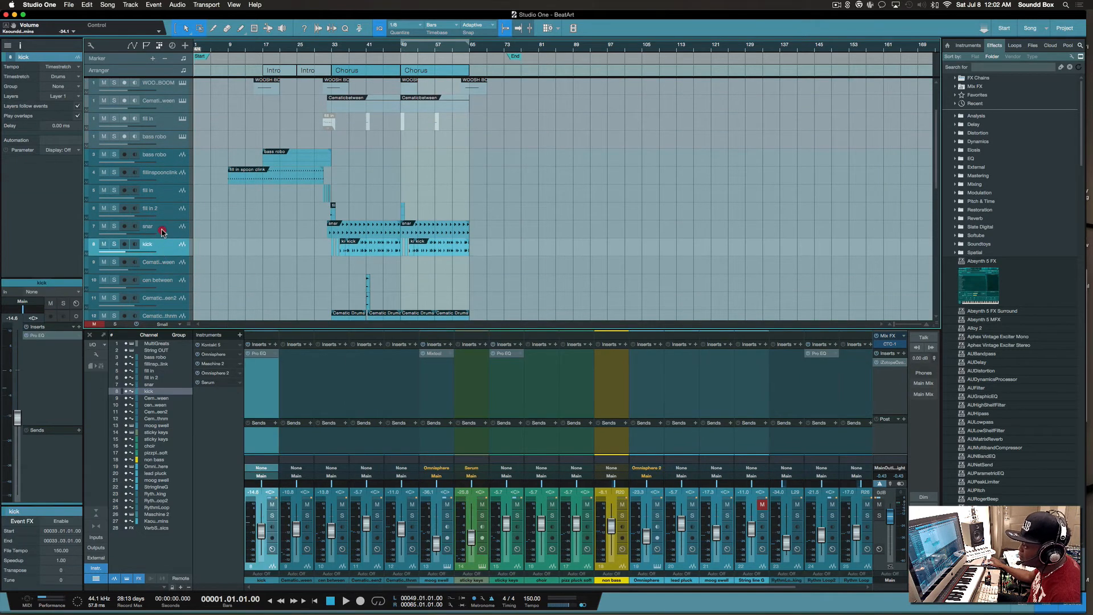
click(165, 226)
click(167, 215)
click(163, 176)
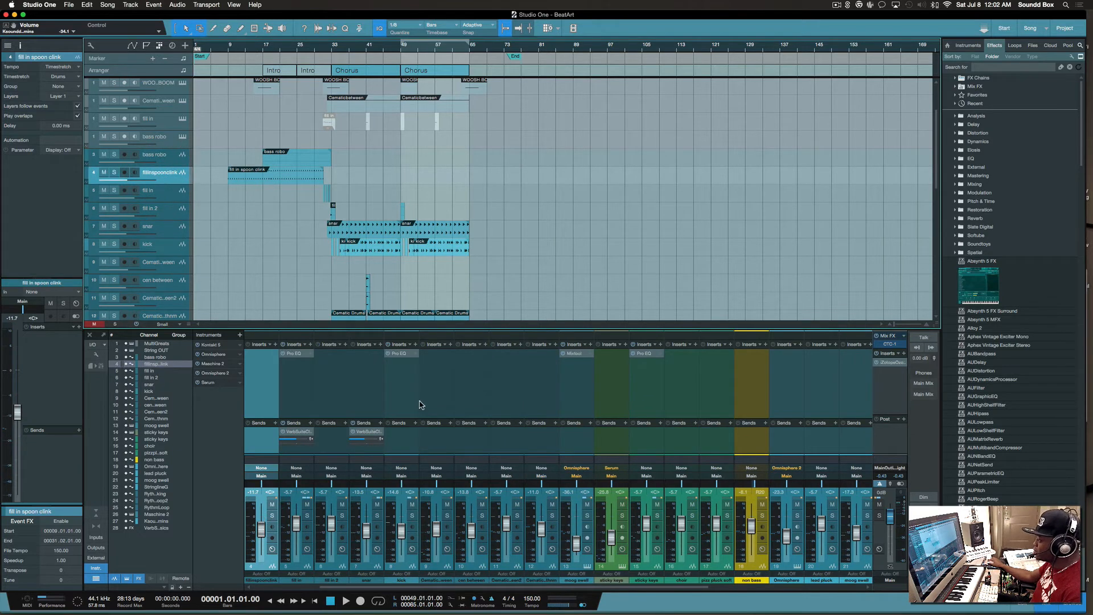
scroll(420, 405, right, 10)
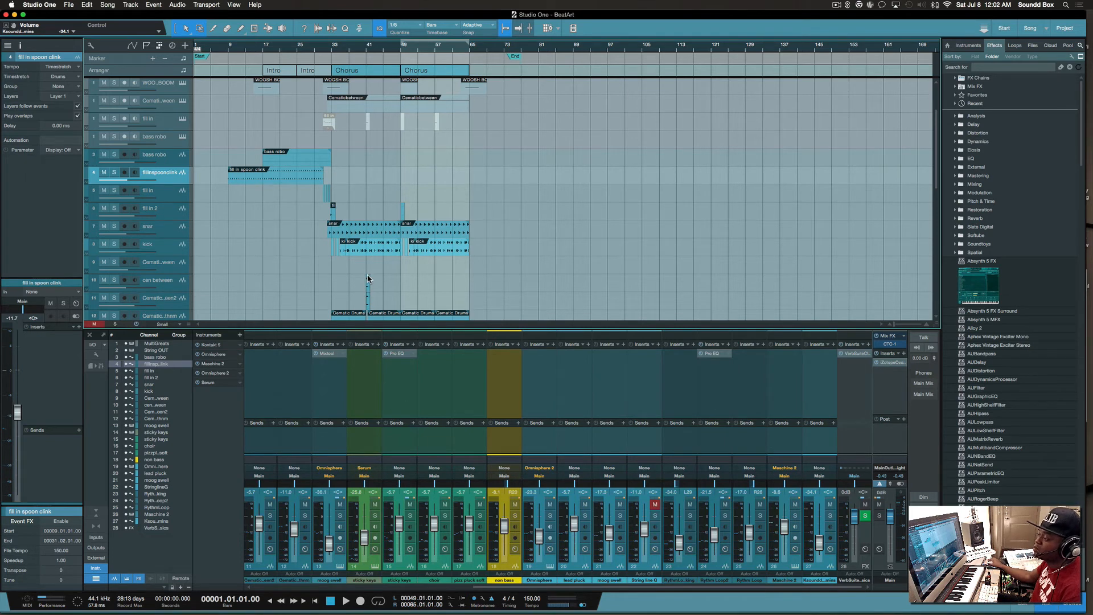
scroll(428, 283, down, 10)
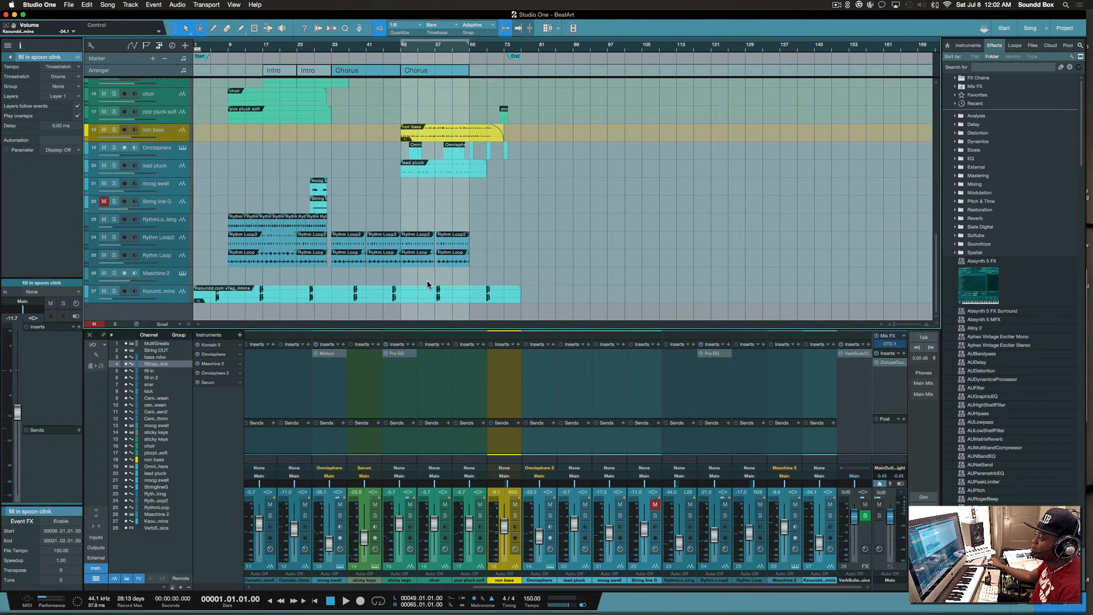
scroll(424, 285, up, 10)
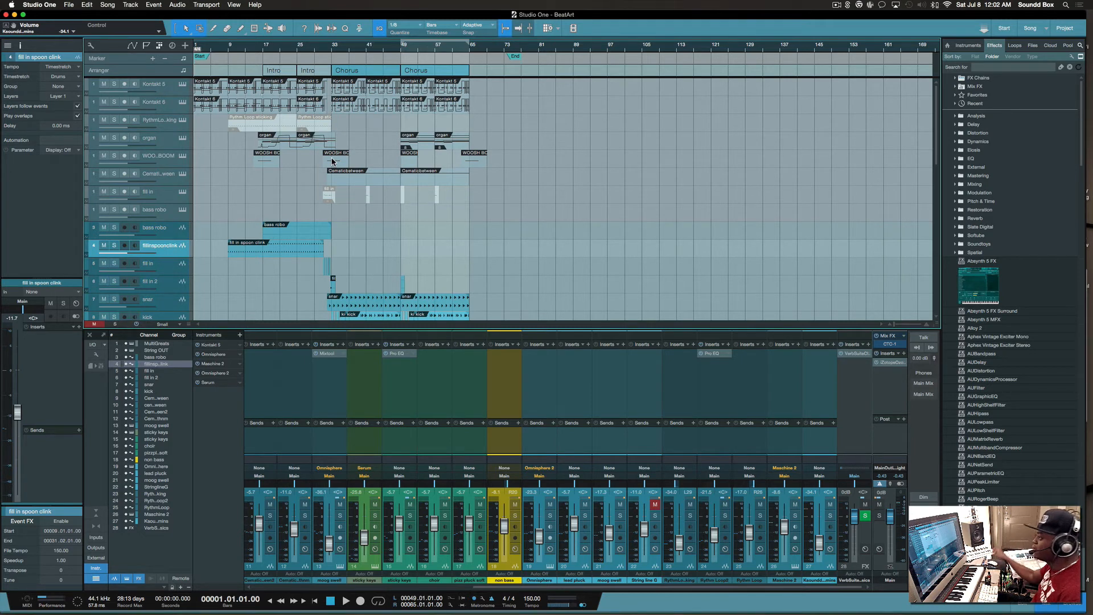
Step: Open the first Kontakt 5 track's opening event in the note editor and display its Sustain Pedal controller lane
click(416, 91)
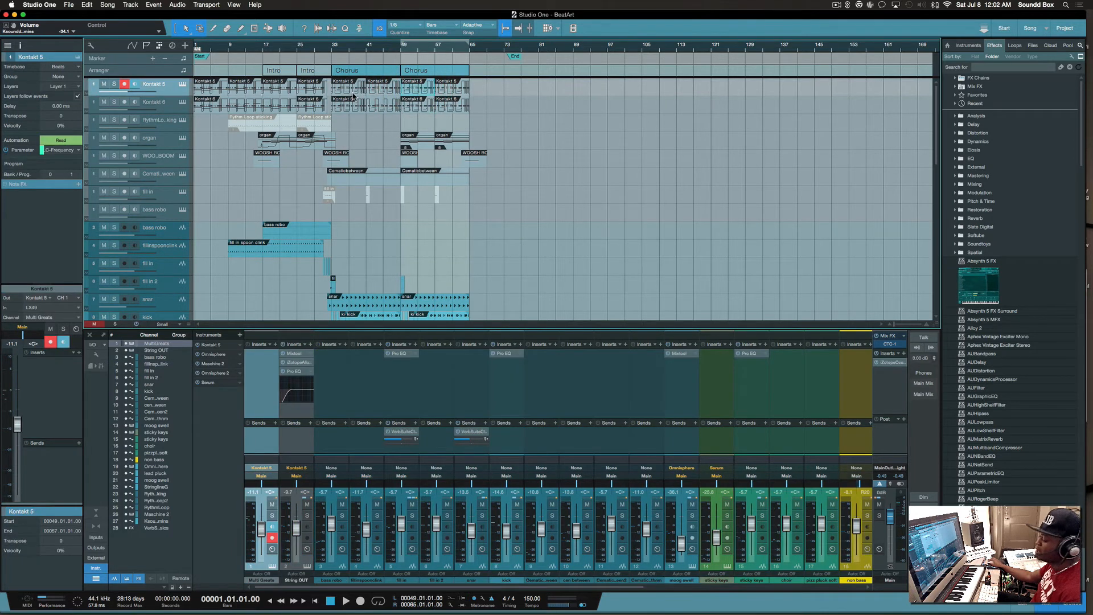
key(e)
key(e)
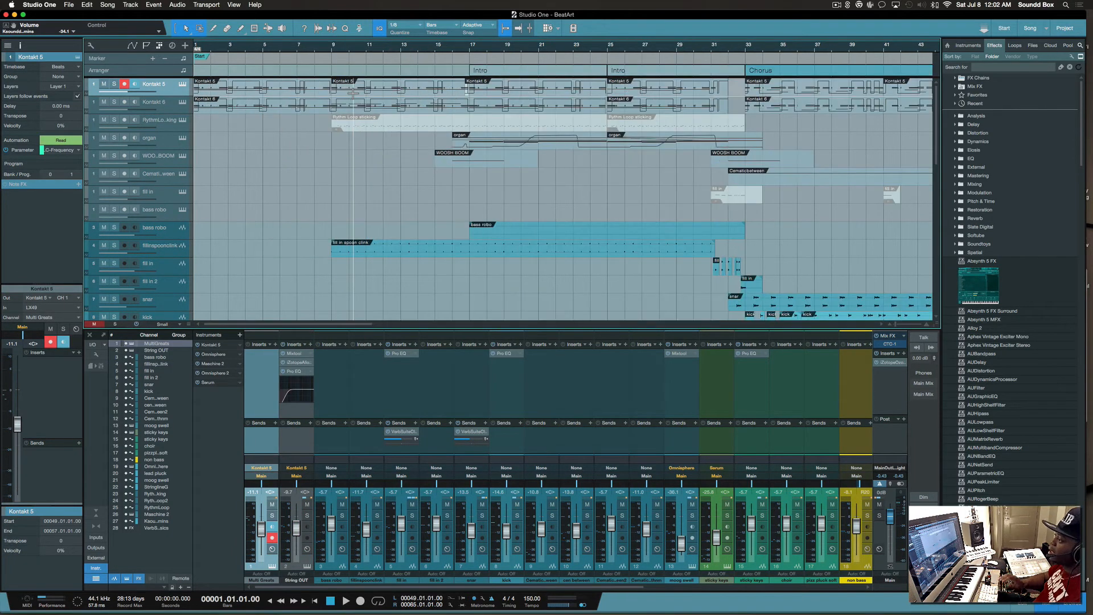
key(e)
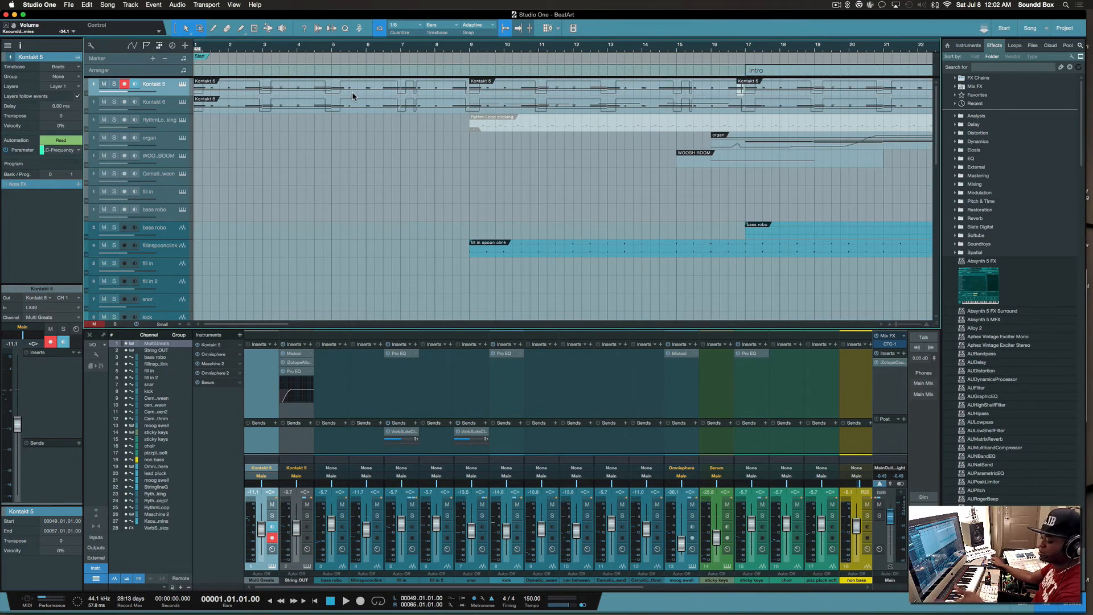
click(365, 90)
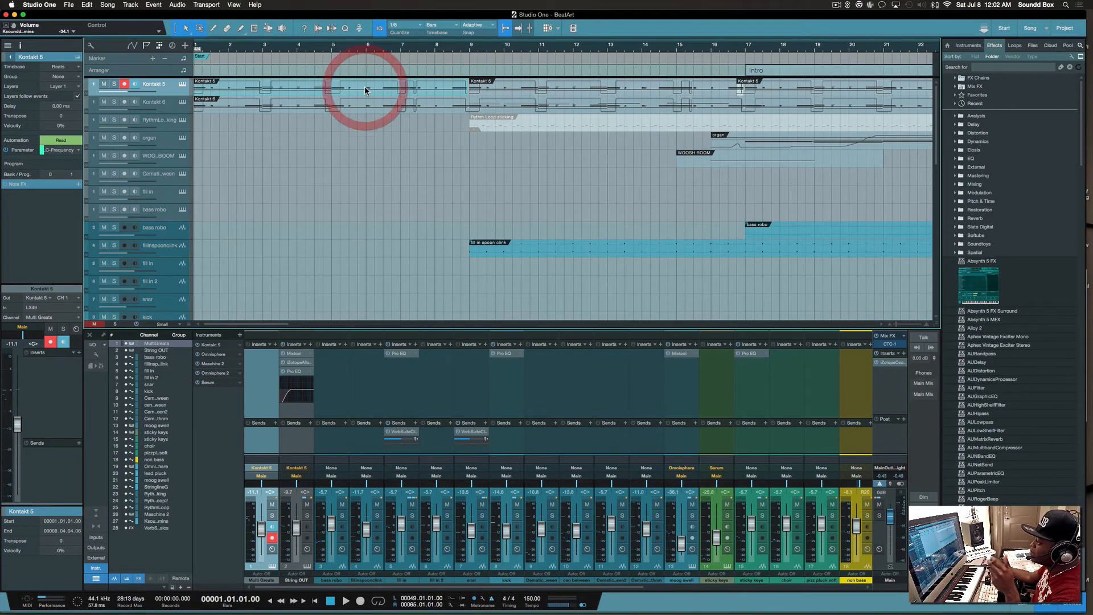
key(F3)
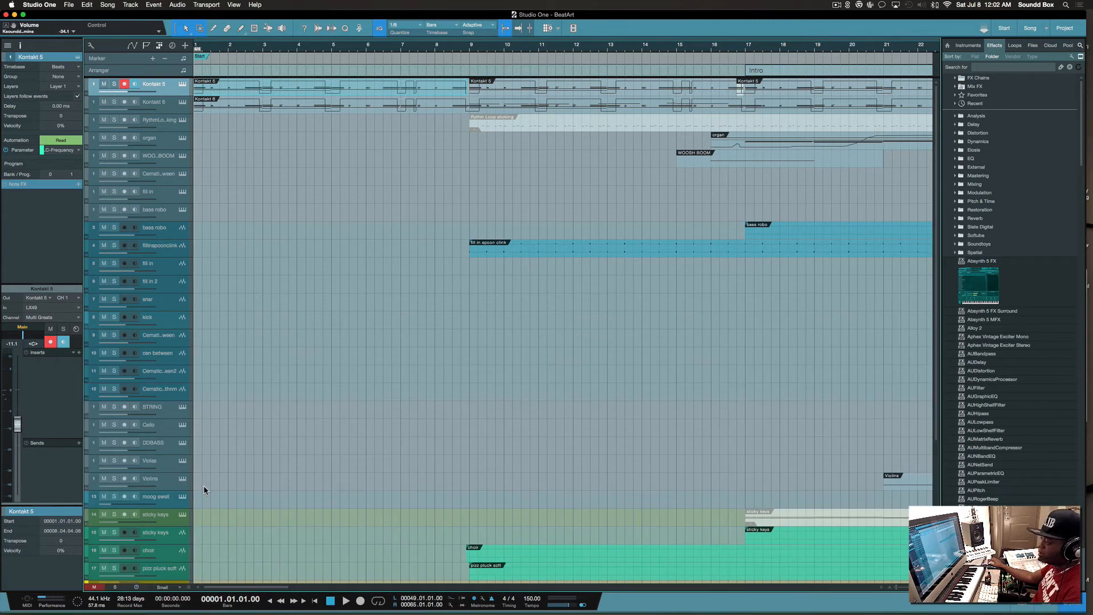
key(F2)
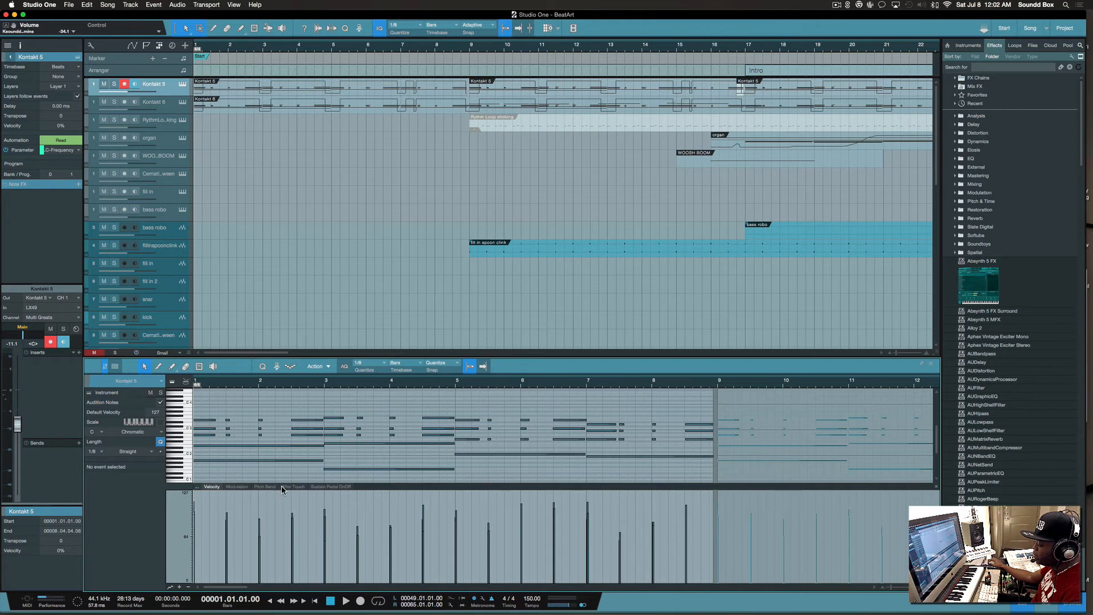
click(329, 488)
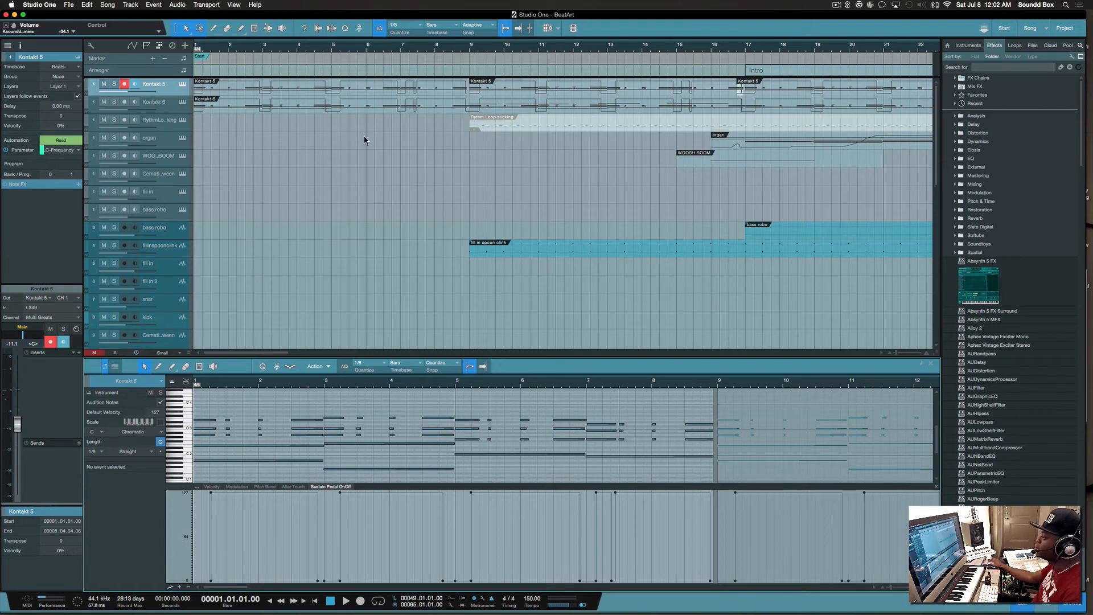
Step: Open the Kontakt instrument from the Rythm Loop sticking track, look through its rack and show the vintage organ's Organ page
click(171, 128)
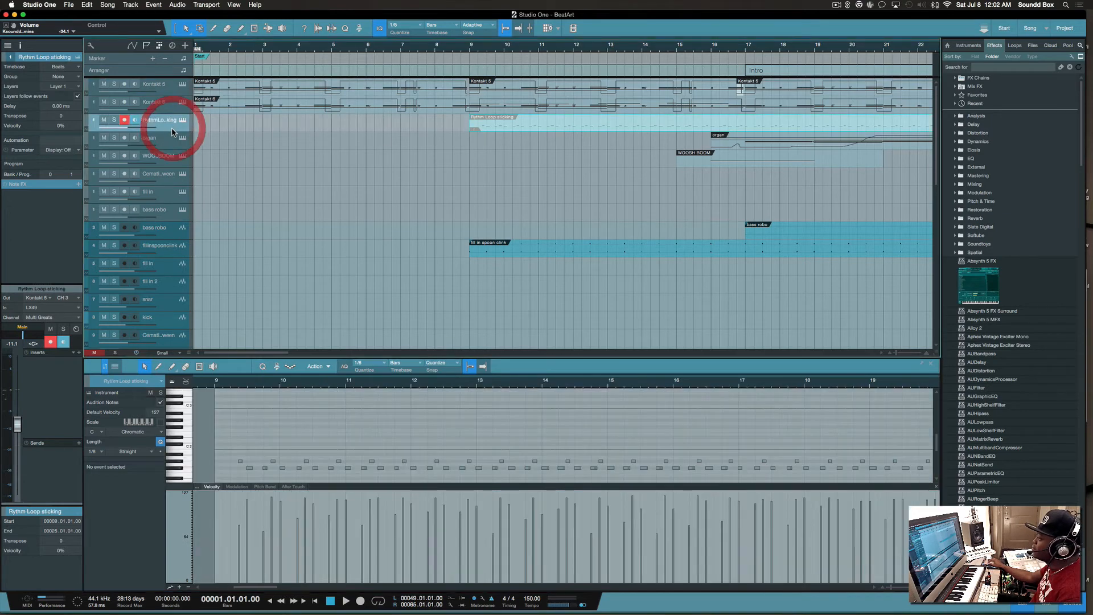
click(167, 139)
click(171, 126)
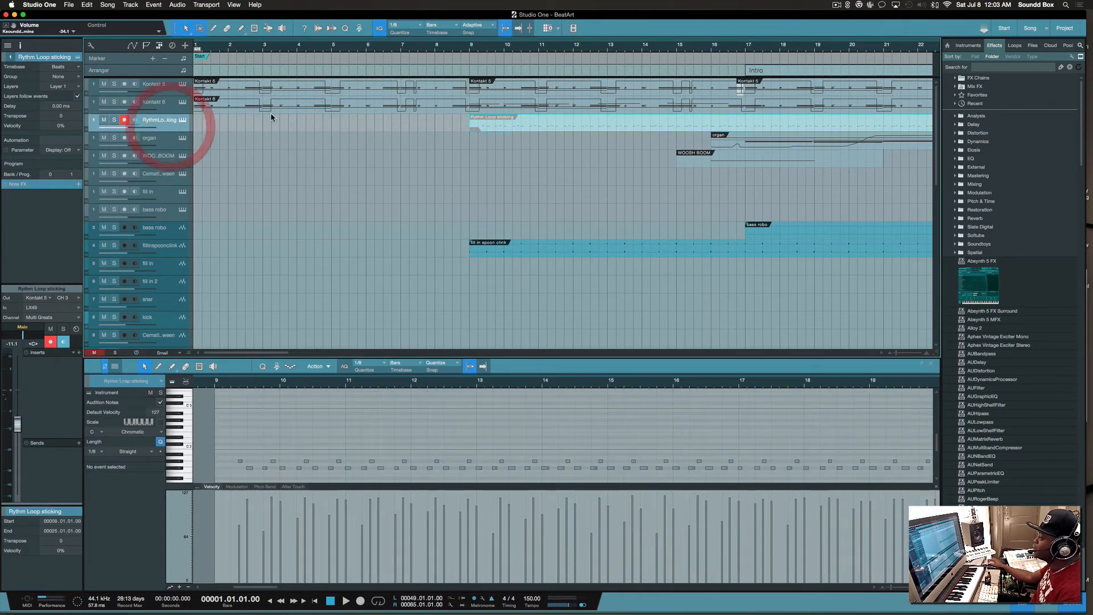
click(183, 120)
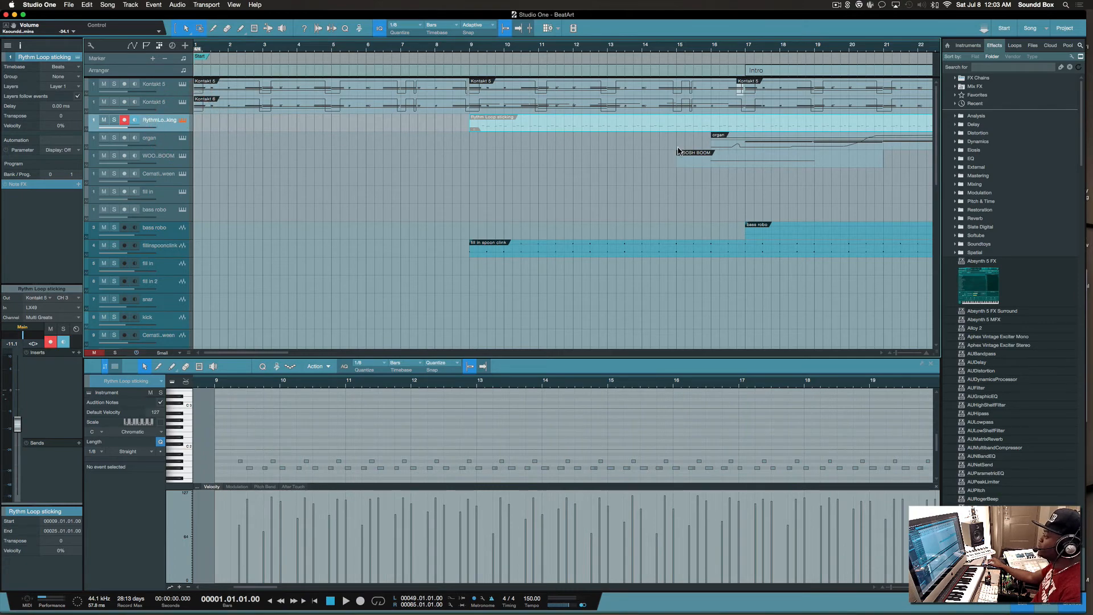
scroll(677, 150, right, 5)
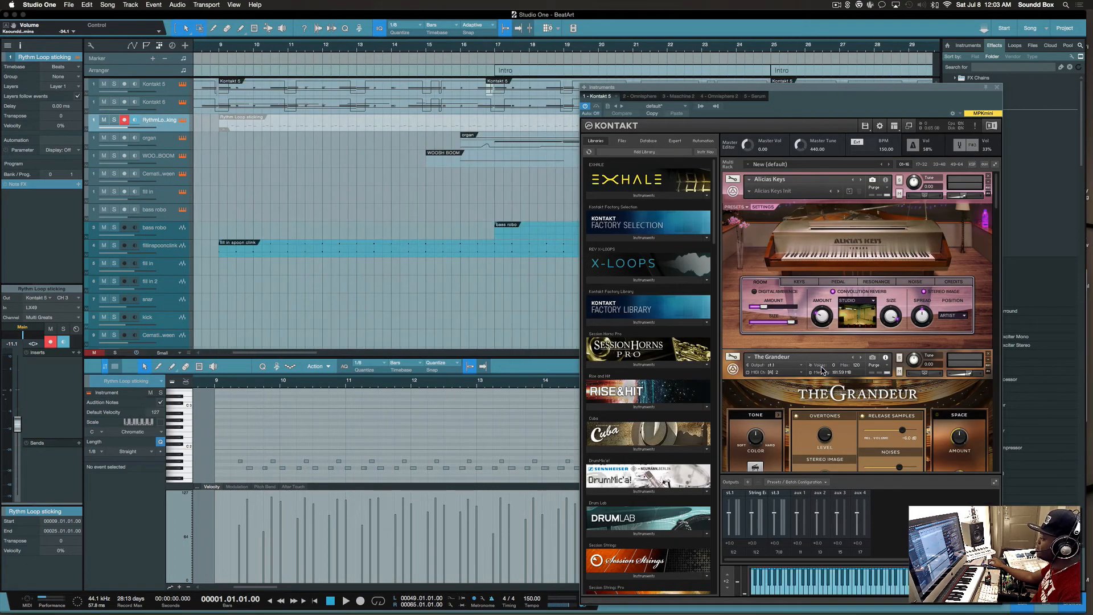
scroll(898, 371, down, 15)
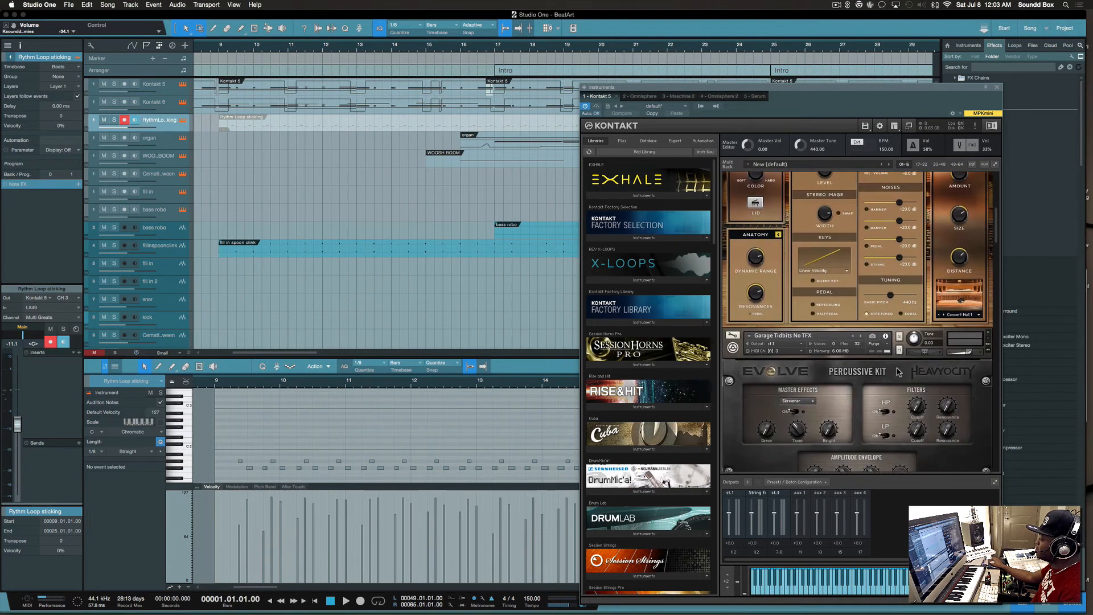
scroll(898, 371, up, 5)
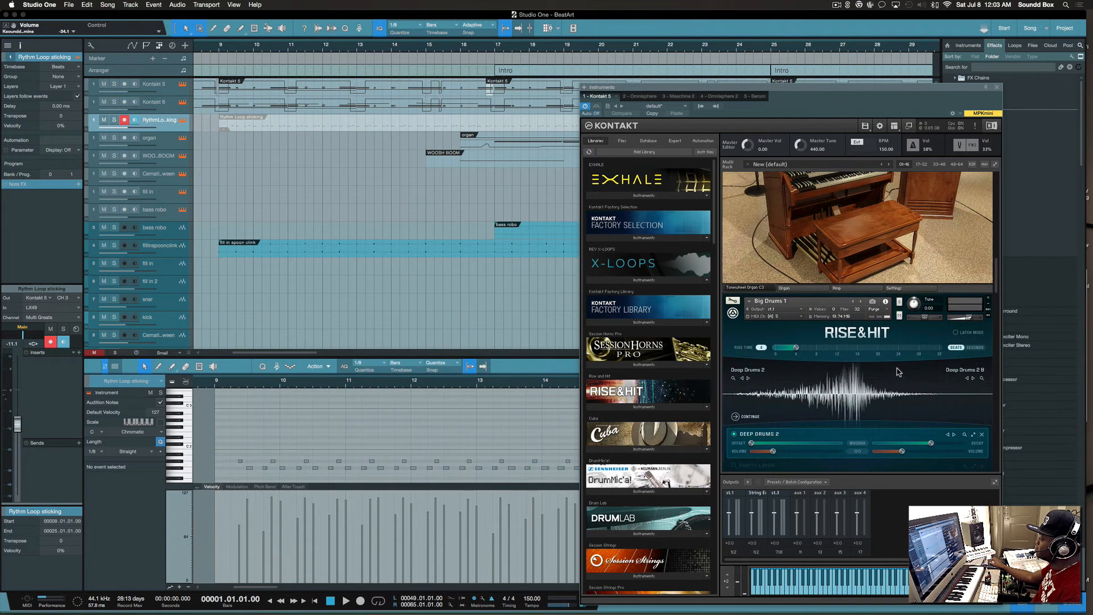
click(805, 344)
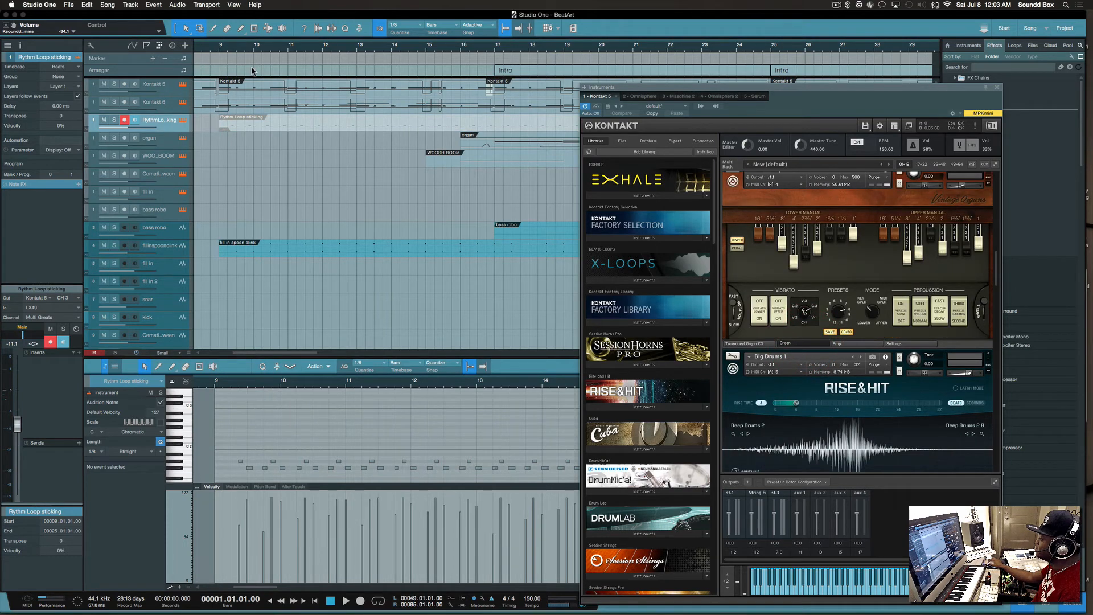
Step: Play the song from between bars 15 and 16 and examine the organ event's notes in the note editor
scroll(291, 98, left, 2)
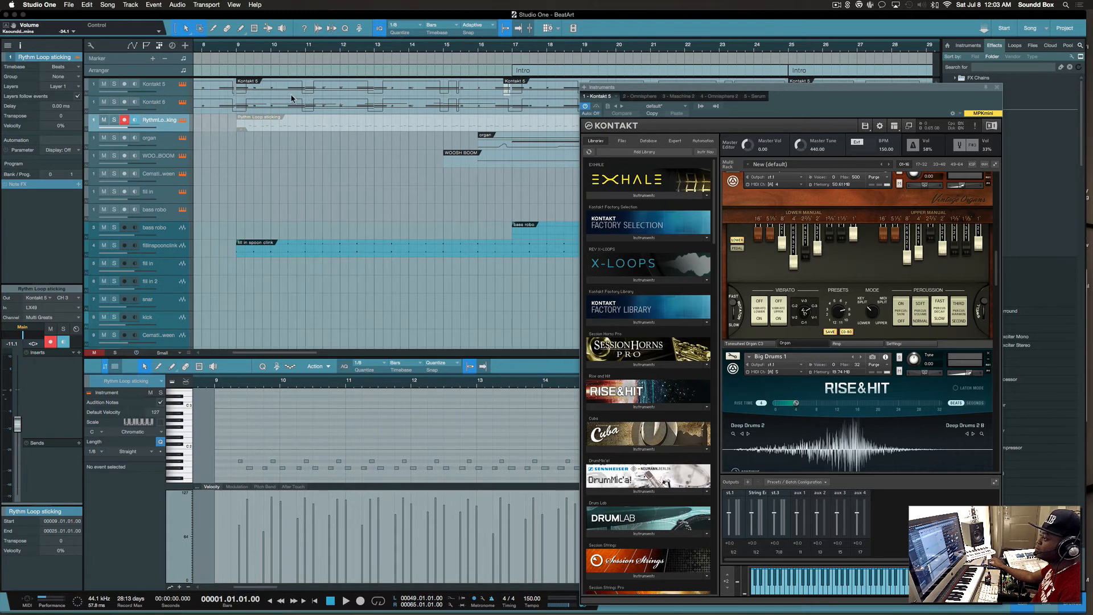
scroll(291, 98, left, 8)
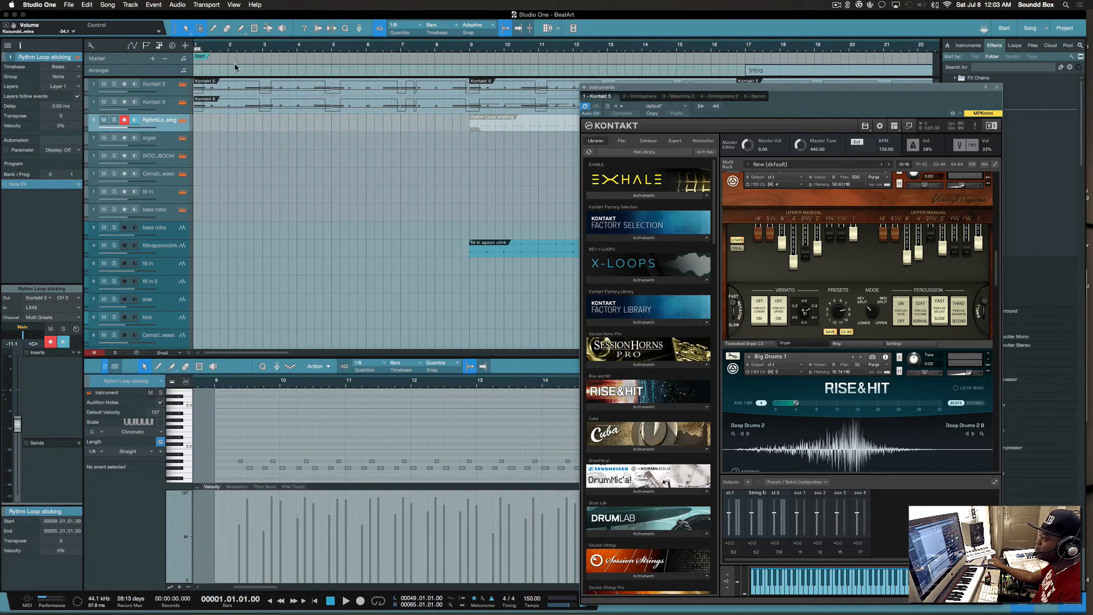
scroll(235, 67, right, 12)
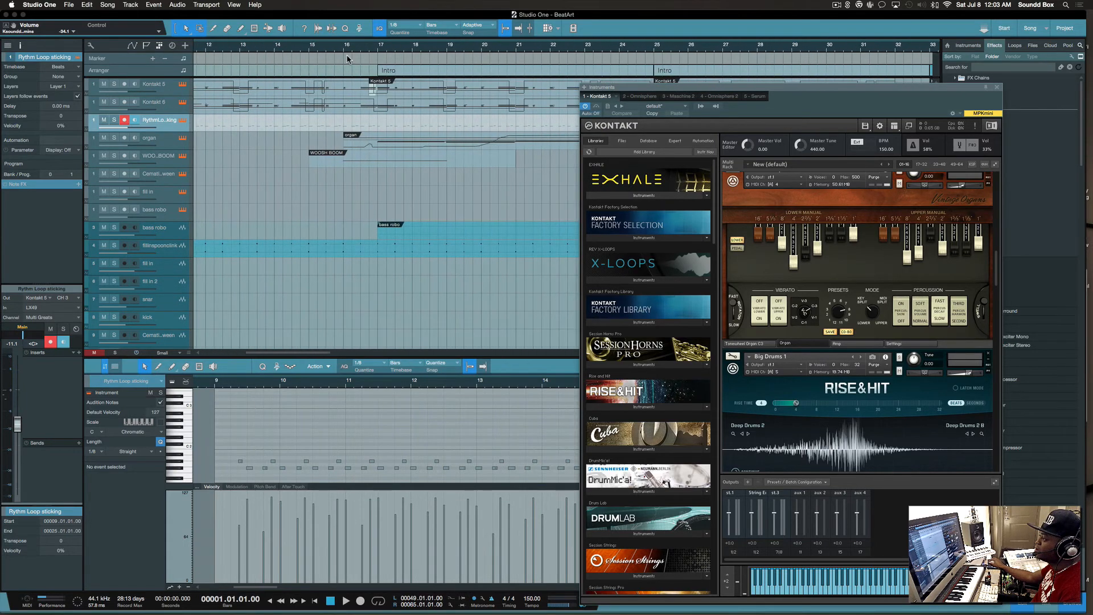
click(331, 46)
key(space)
click(367, 143)
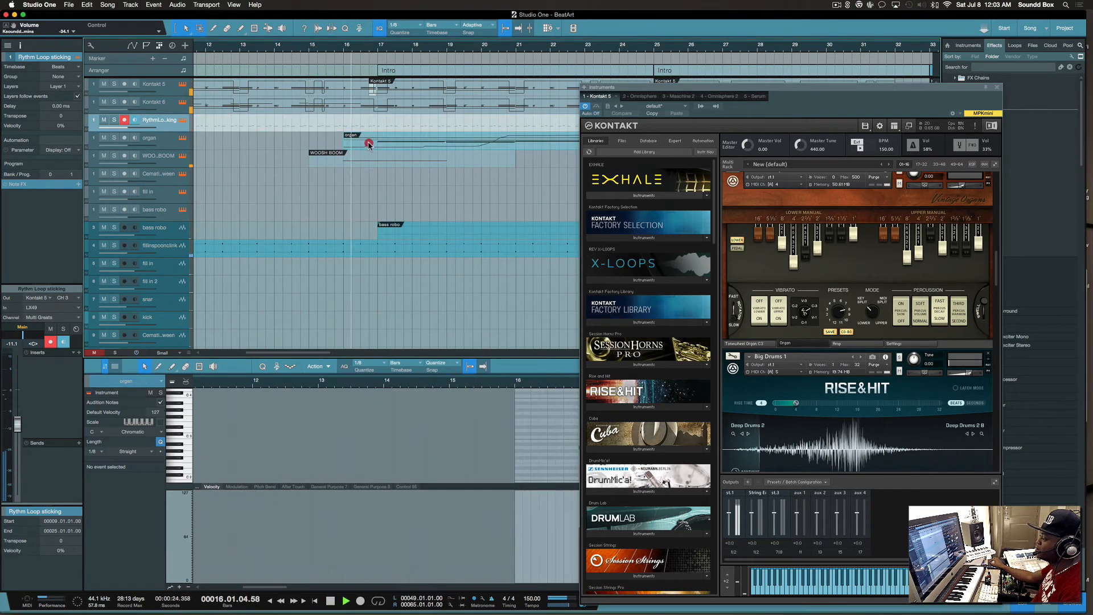
scroll(394, 406, right, 5)
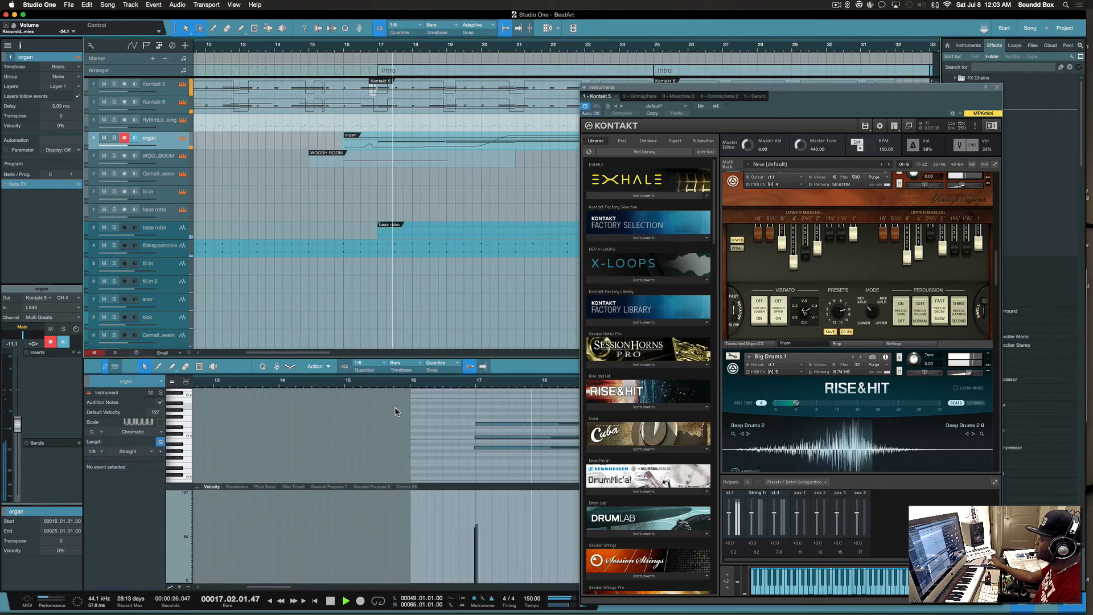
scroll(395, 406, right, 2)
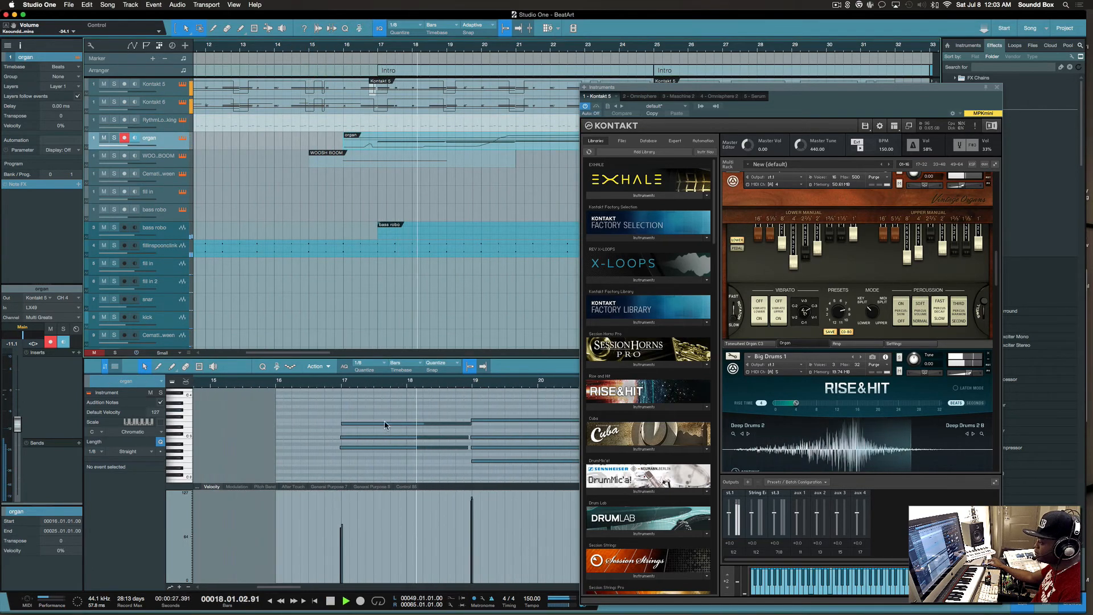
Step: Display the organ's General Purpose 7 and General Purpose 8 controller lanes, stop playback, and examine the General Purpose 8 curve from bar 25 to 35
click(328, 487)
scroll(377, 491, right, 4)
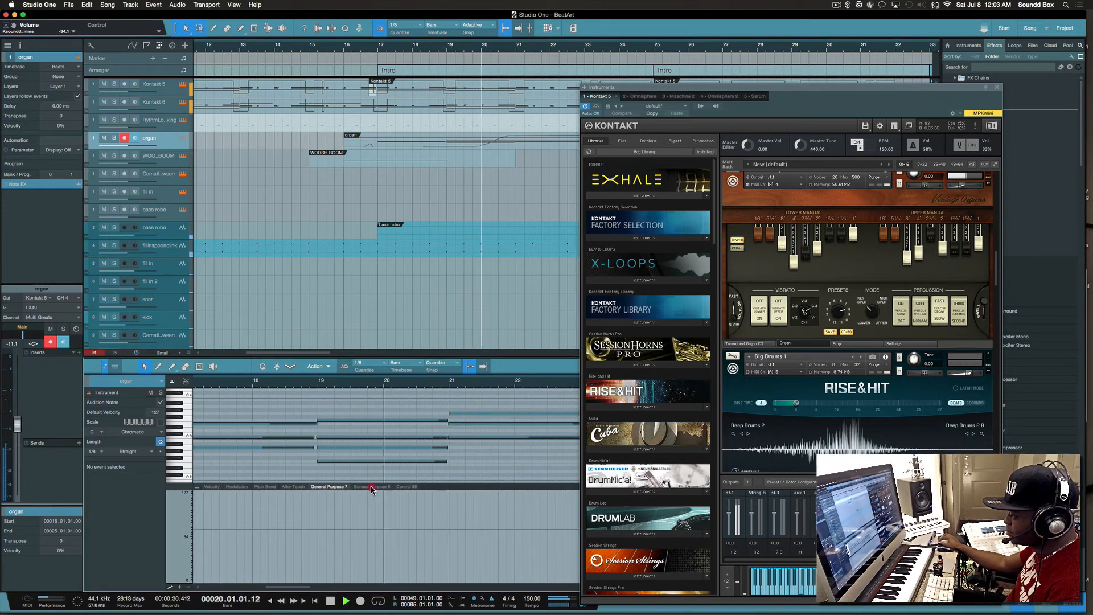
click(371, 487)
scroll(407, 488, right, 1)
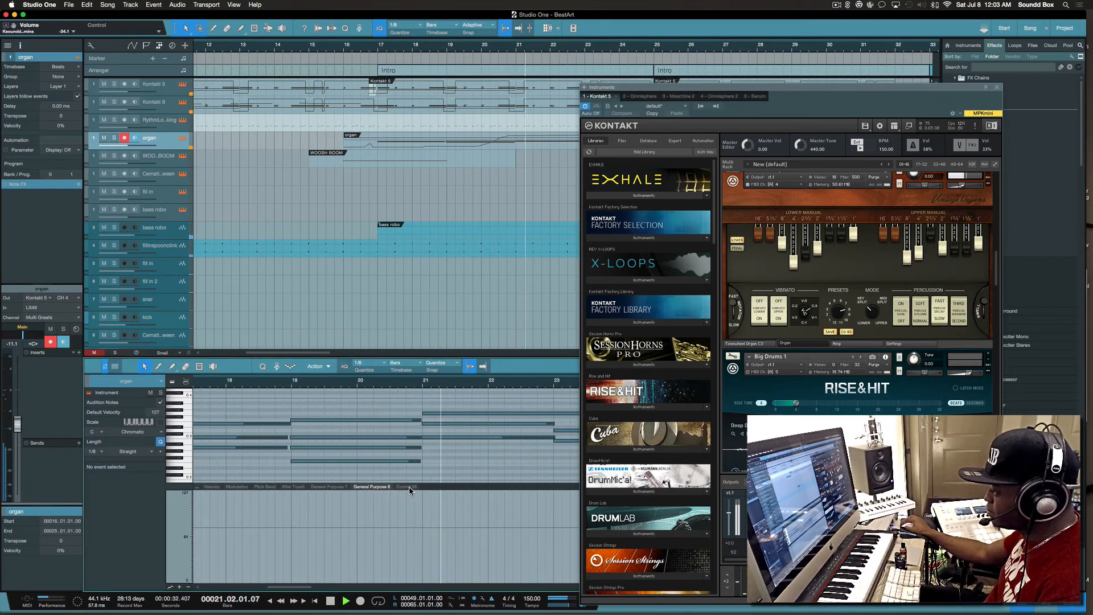
scroll(406, 489, right, 8)
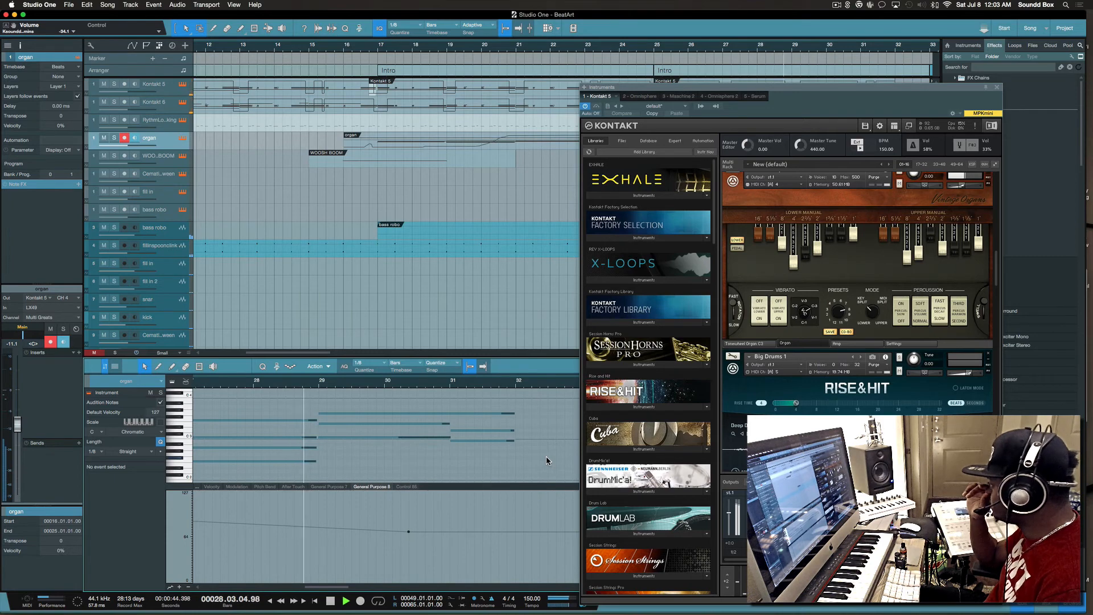
key(space)
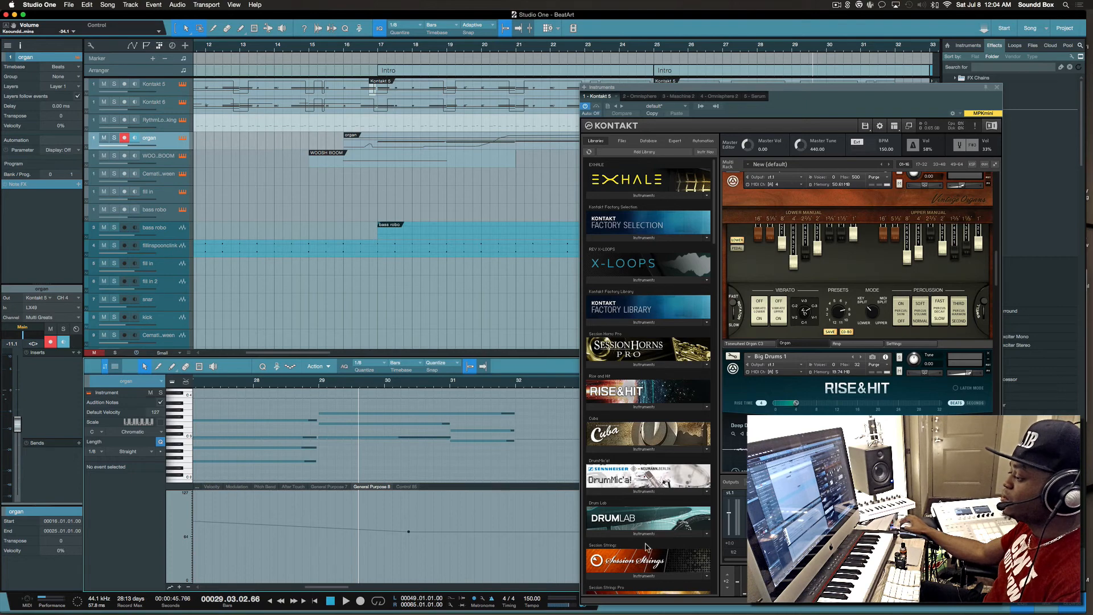
scroll(397, 558, right, 5)
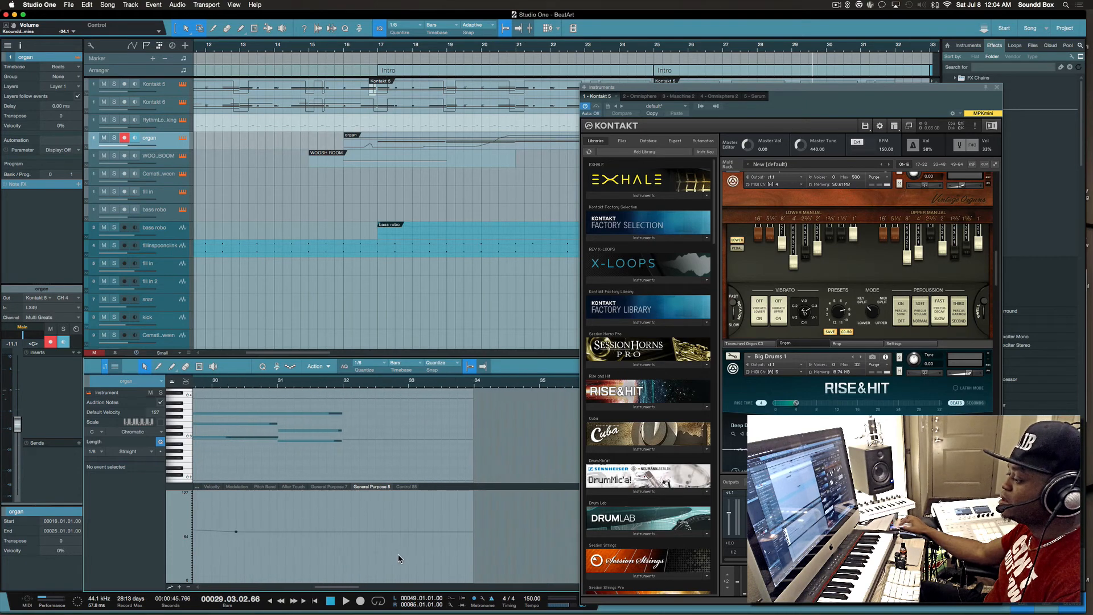
scroll(399, 554, left, 5)
scroll(397, 553, left, 4)
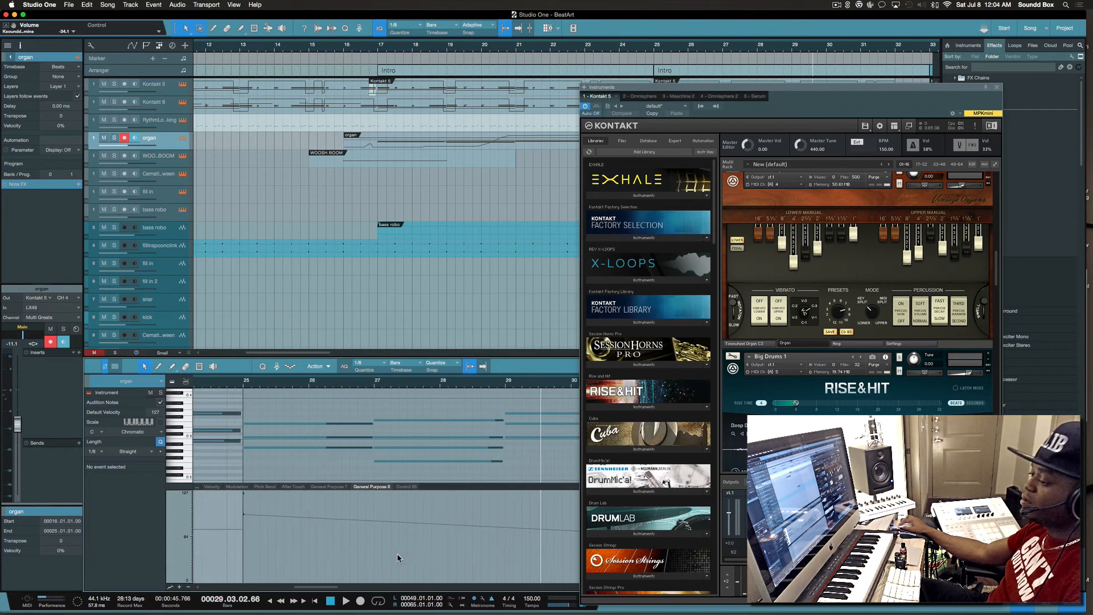
scroll(331, 534, right, 2)
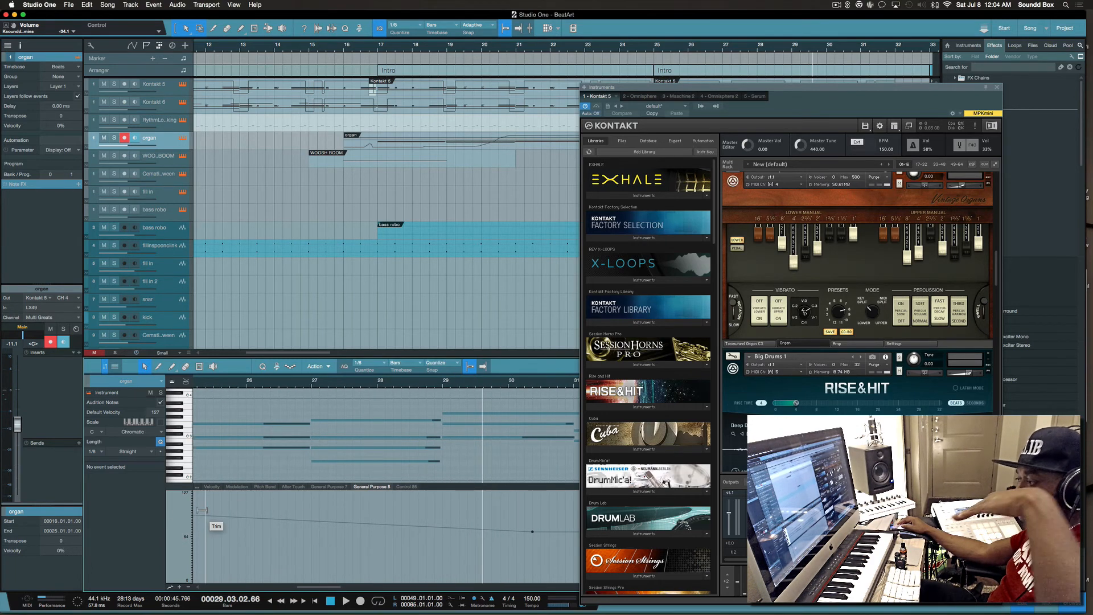
scroll(202, 511, right, 5)
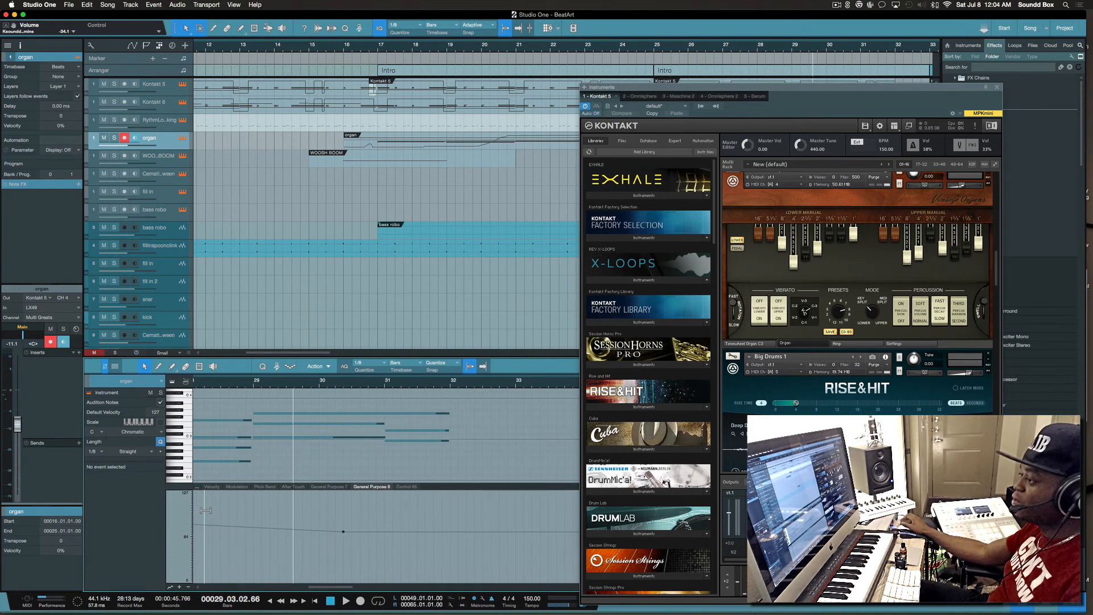
Step: Restart playback from between bars 15 and 16 and solo the organ track
click(323, 46)
key(space)
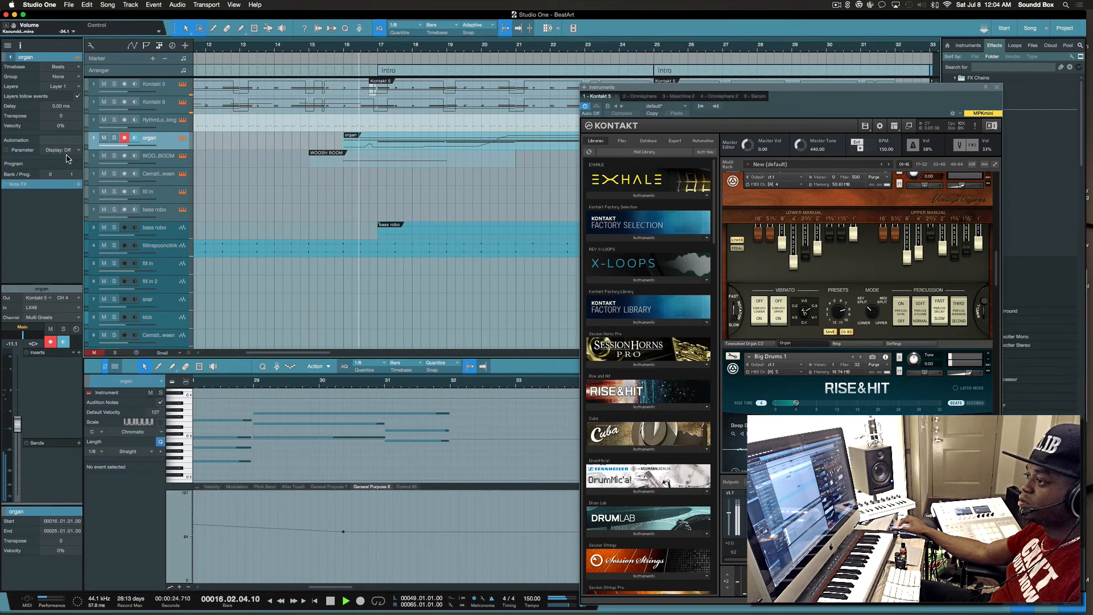
click(114, 139)
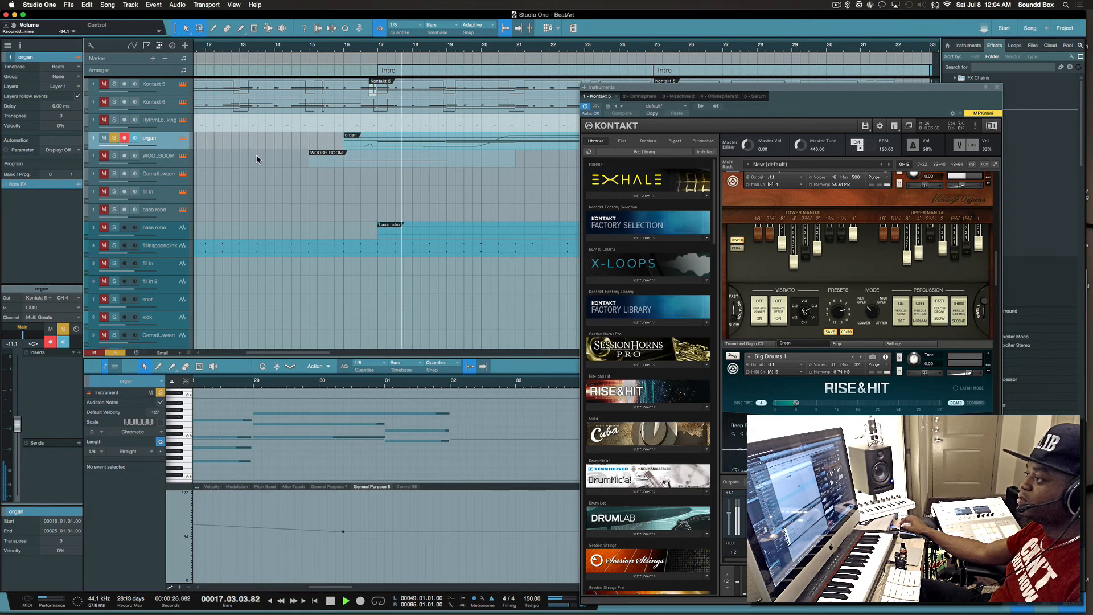
Step: Follow the soloed organ's playback into the second Intro section, replay it from between bars 25 and 26, and stop
scroll(258, 159, right, 4)
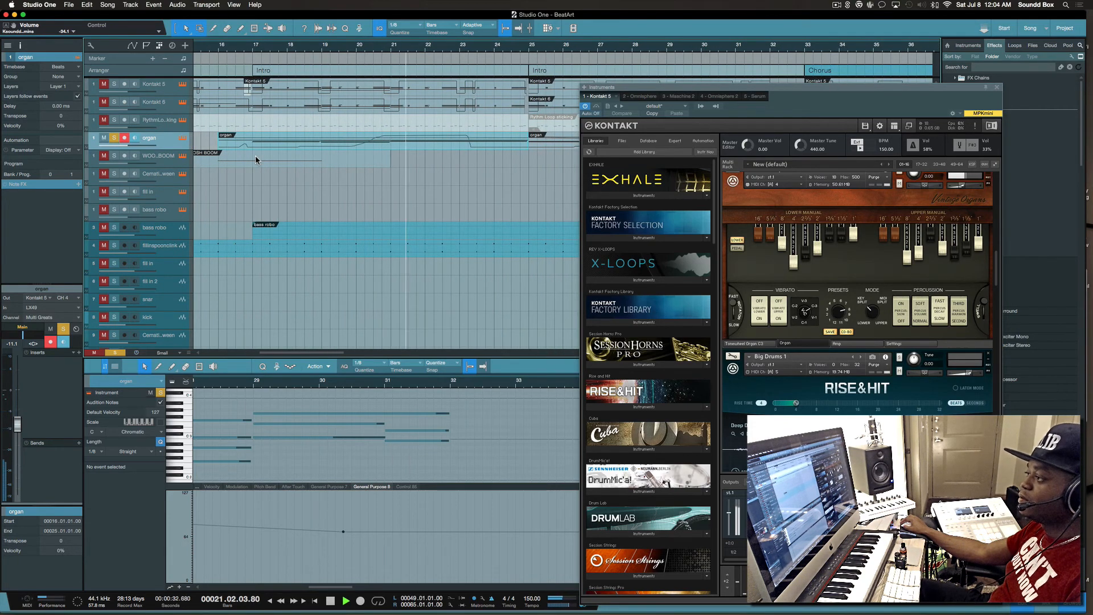
scroll(253, 156, right, 1)
scroll(251, 154, right, 5)
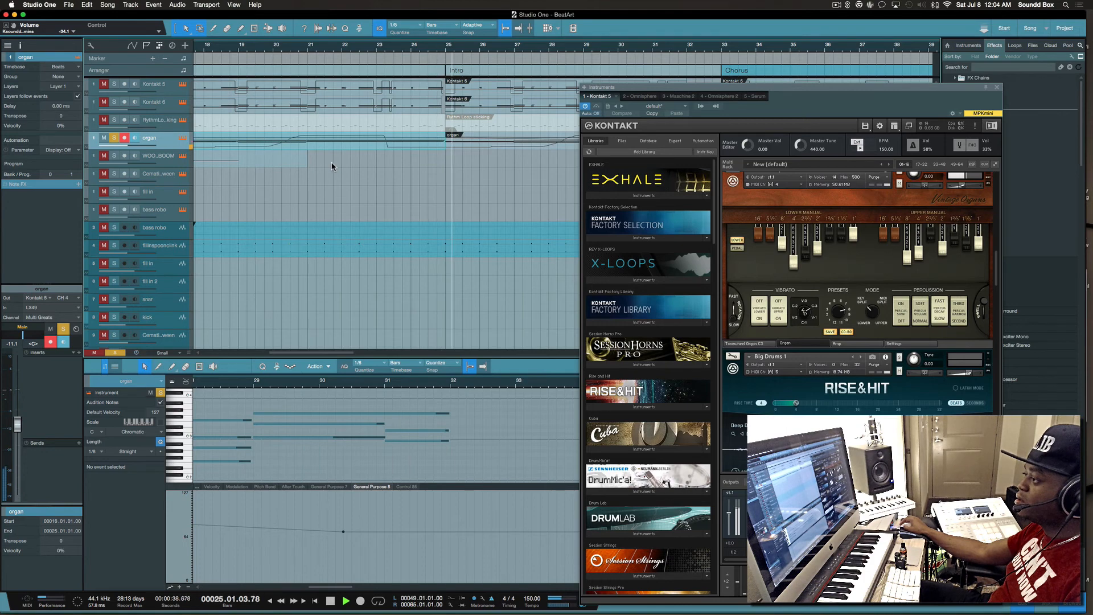
scroll(332, 163, right, 15)
scroll(313, 165, left, 8)
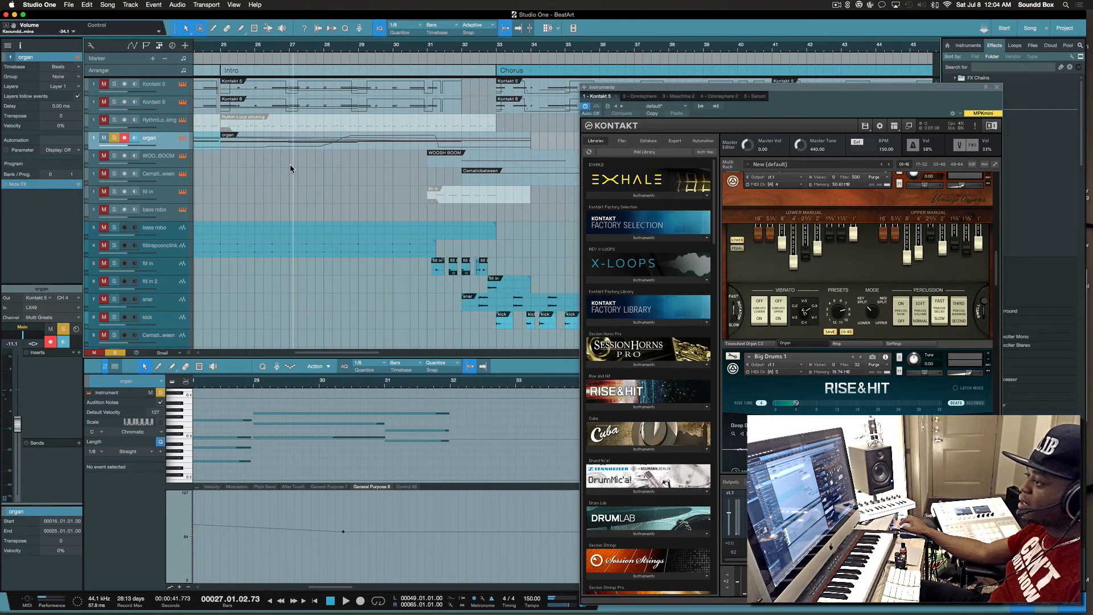
click(241, 47)
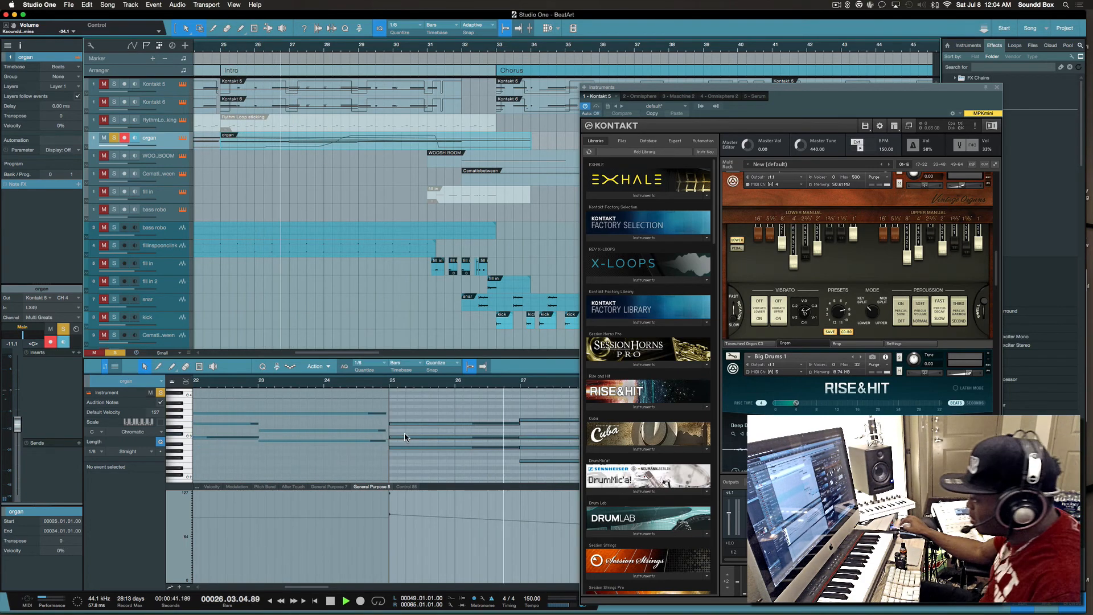
key(space)
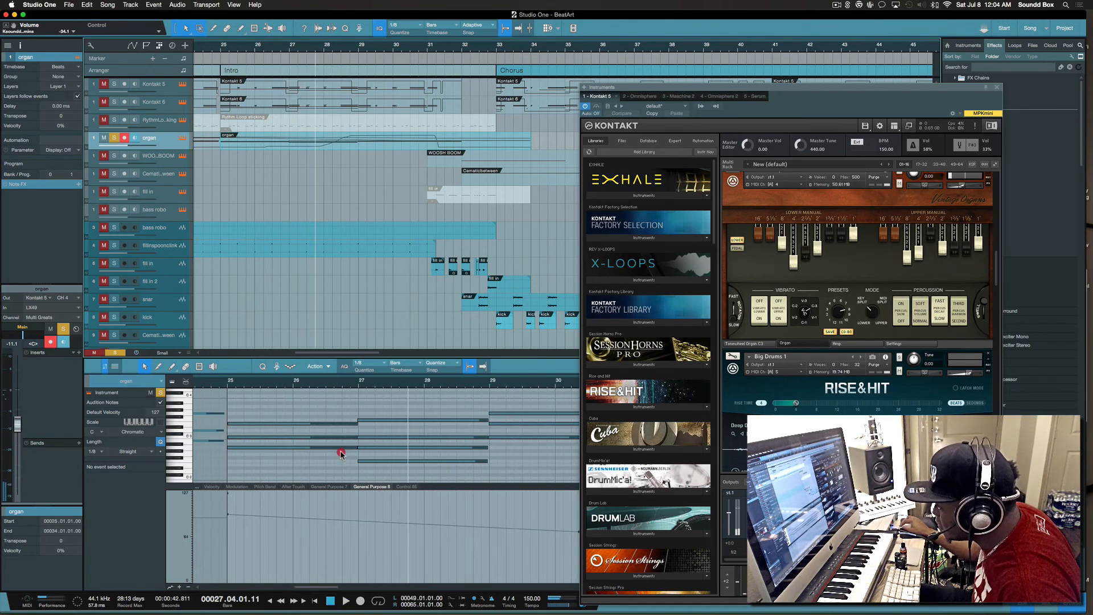
Step: Select the organ notes at bar 25 in the note editor and examine the chords through bar 33
mouse_move(341, 453)
mouse_down()
mouse_move(336, 436)
mouse_move(353, 438)
mouse_up()
scroll(353, 439, right, 5)
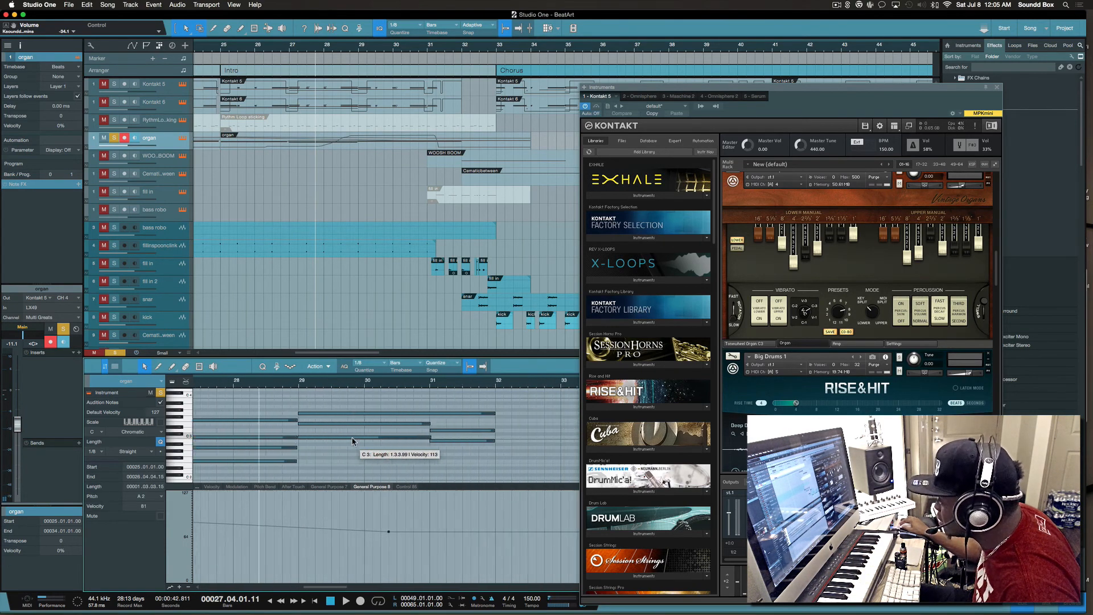
scroll(350, 438, left, 3)
scroll(347, 439, left, 6)
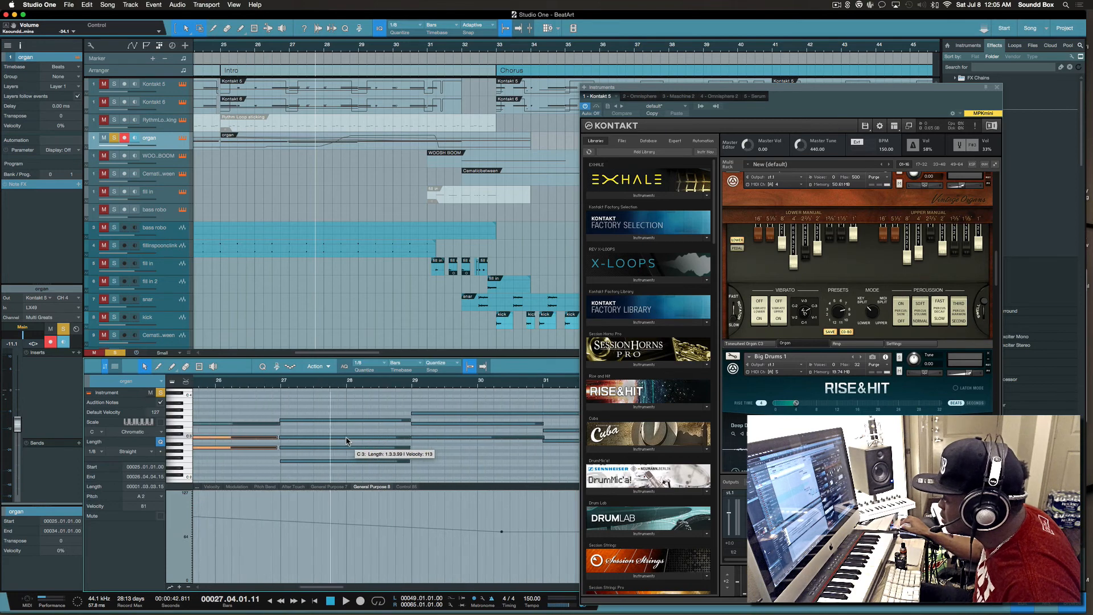
Step: Replay the soloed organ in the second Intro with the arrangement zoomed out to the whole song, stopping at bar 33
click(316, 390)
key(space)
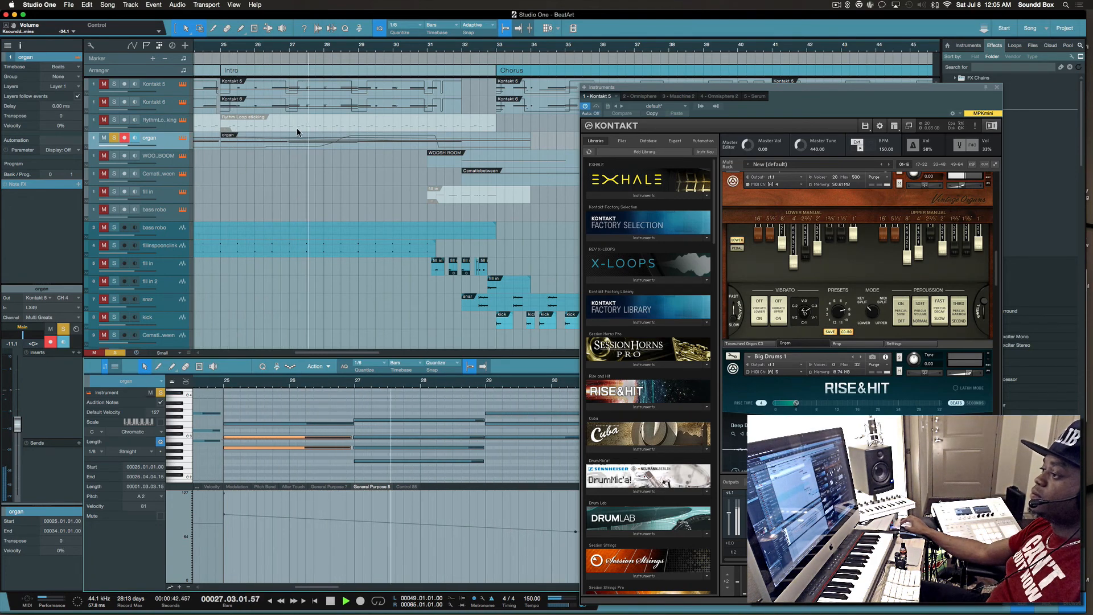
scroll(288, 125, left, 3)
key(w)
key(w)
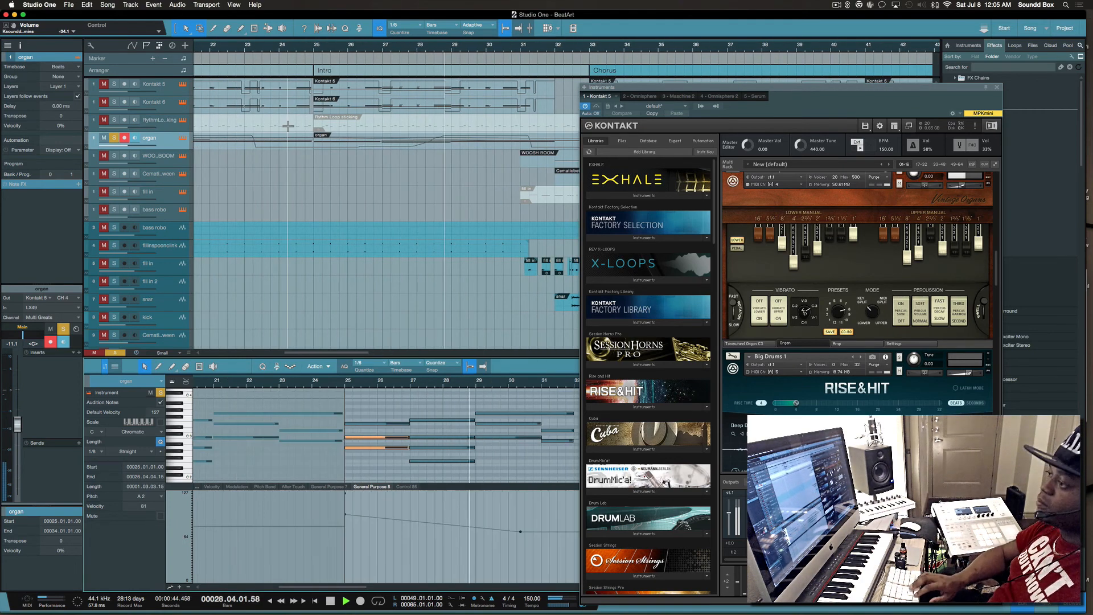
click(297, 188)
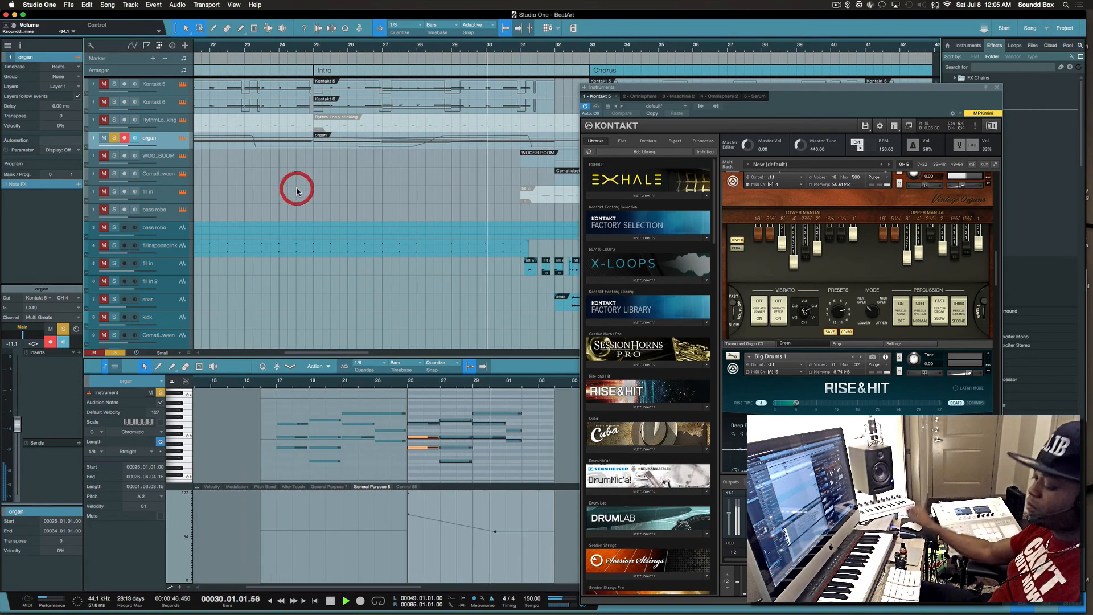
scroll(297, 189, down, 5)
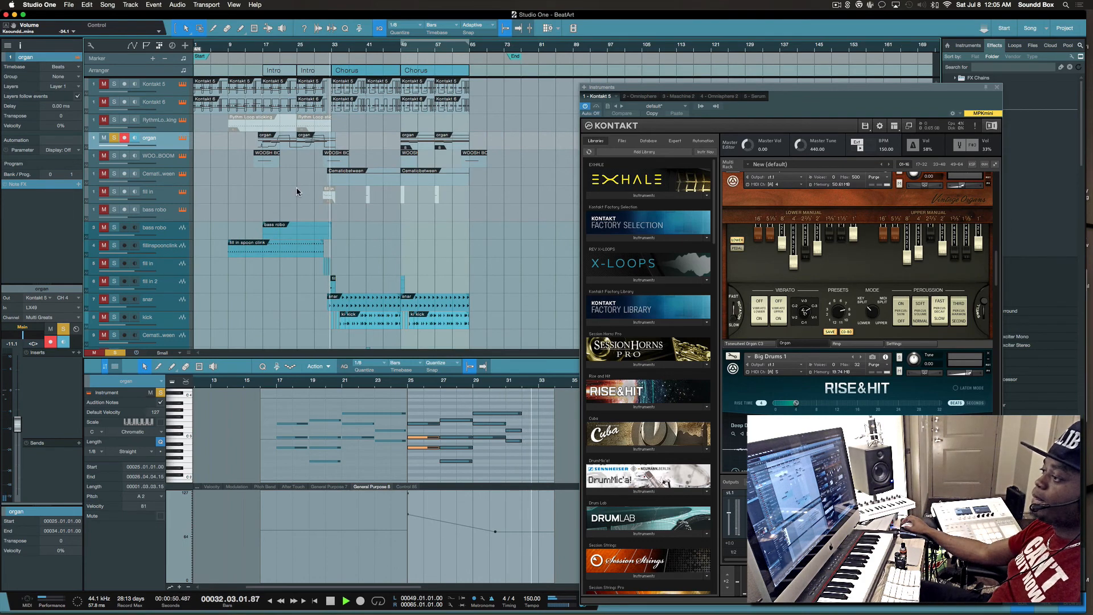
key(space)
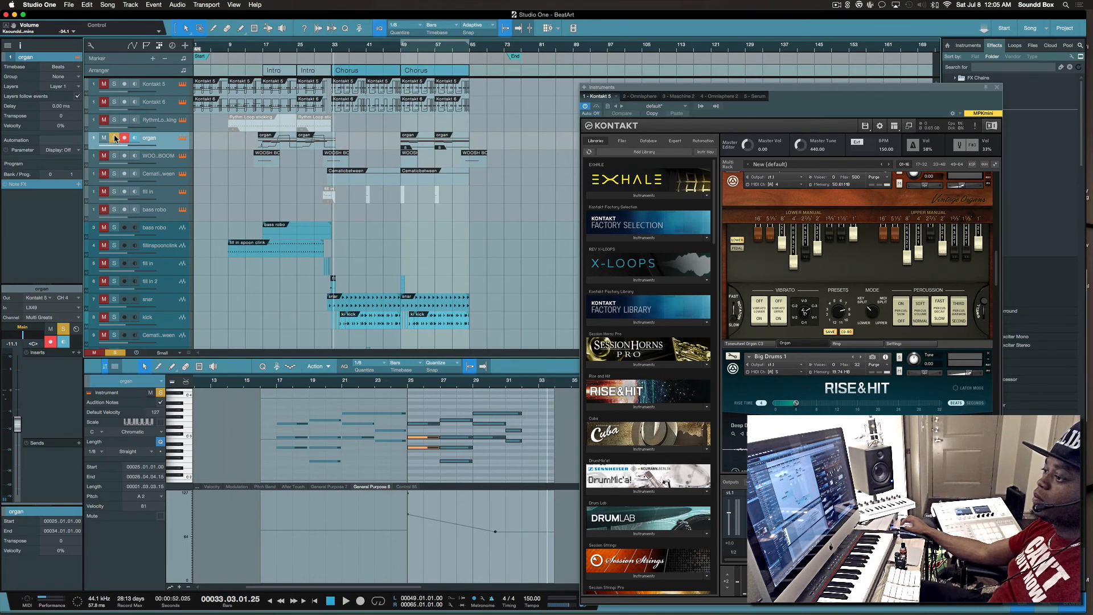
Step: Unsolo the organ track and play the full mix from bar 48, just before the second Chorus
click(114, 138)
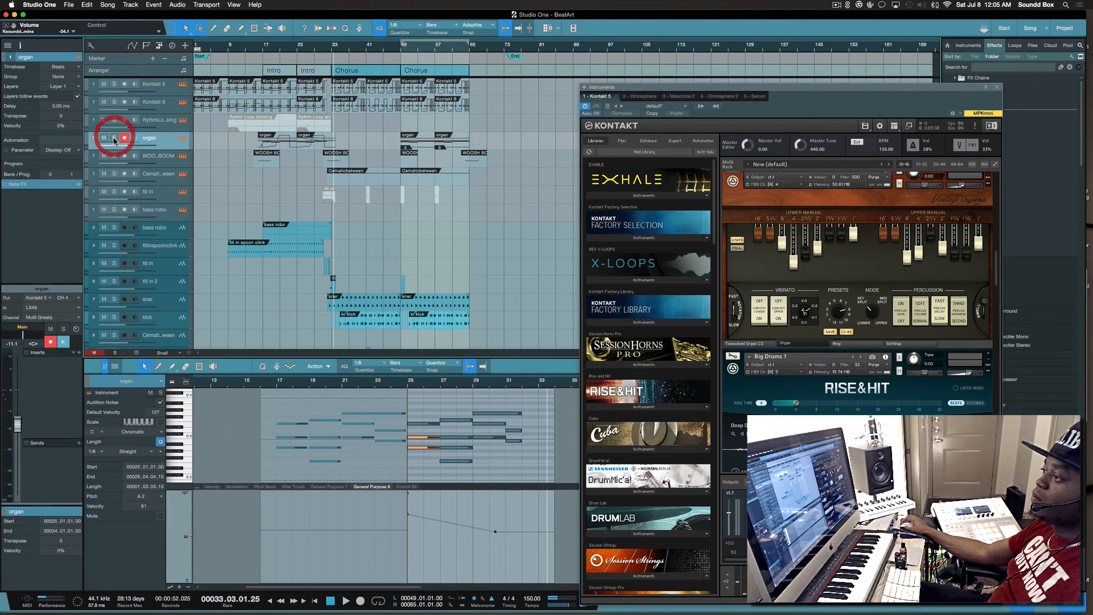
click(398, 51)
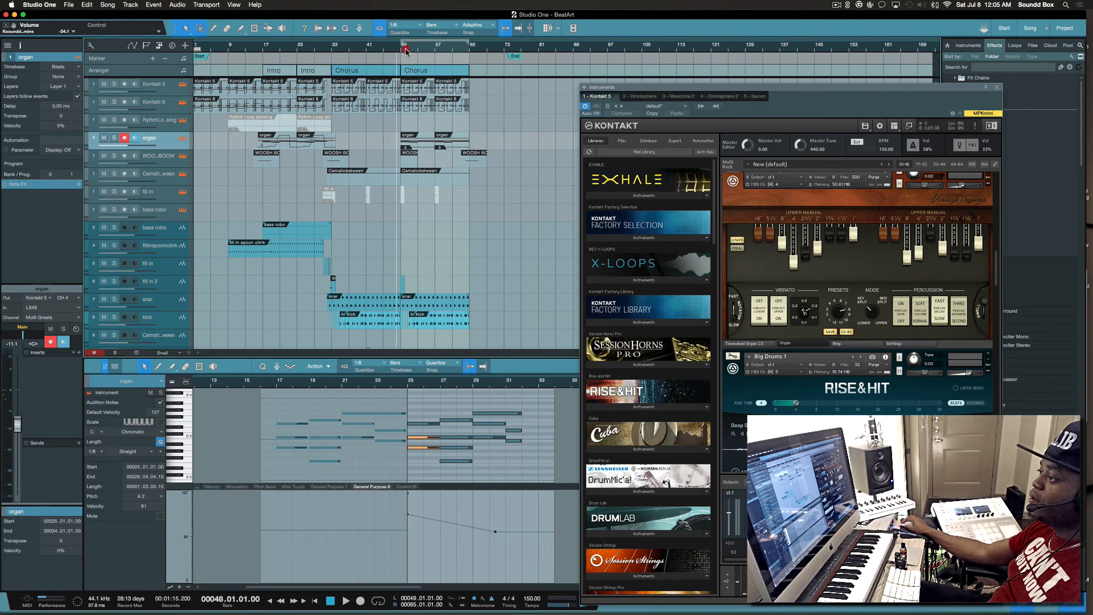
key(space)
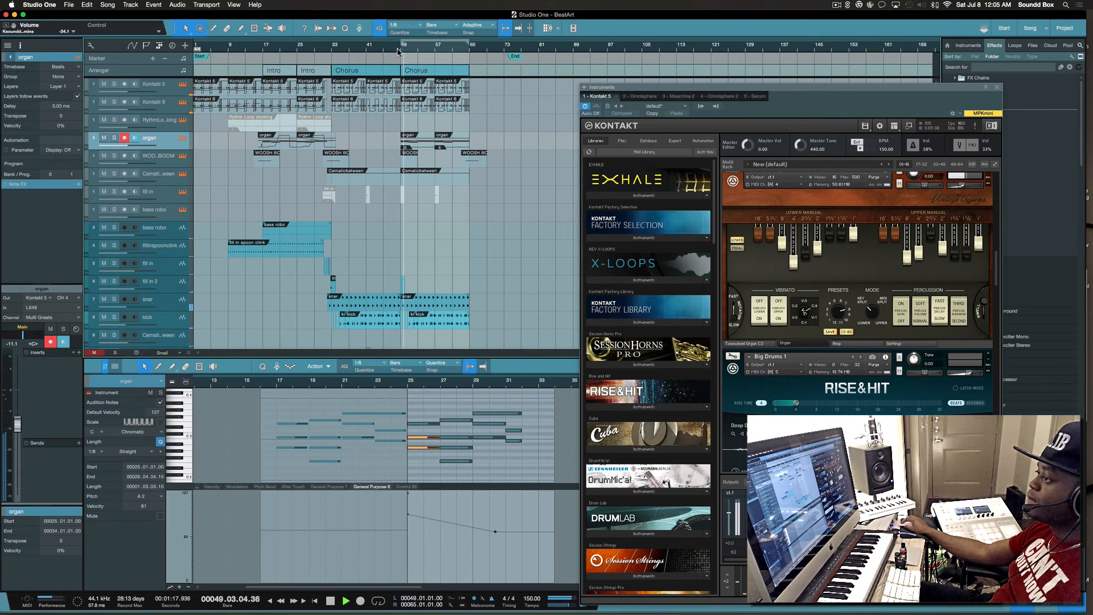
Step: Close the Kontakt window and examine the organ's notes from bar 49 to 65 in the note editor
click(997, 87)
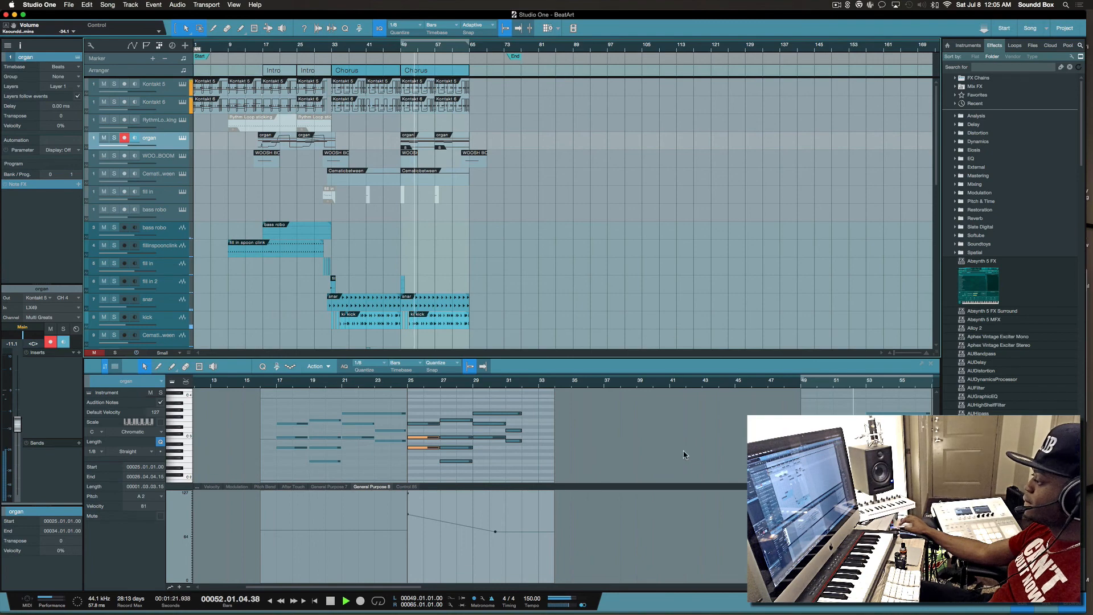
scroll(684, 450, right, 10)
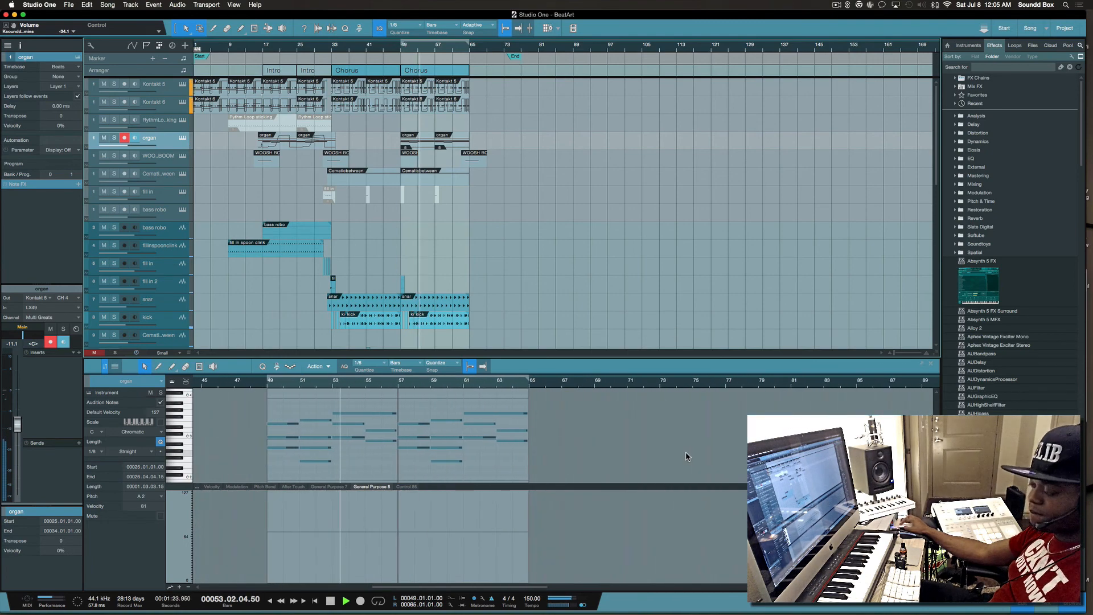
Step: Open iZotope Ozone 6 from the Main channel's inserts, dismiss the updater, examine the Maximizer during playback, and stop the song
key(F3)
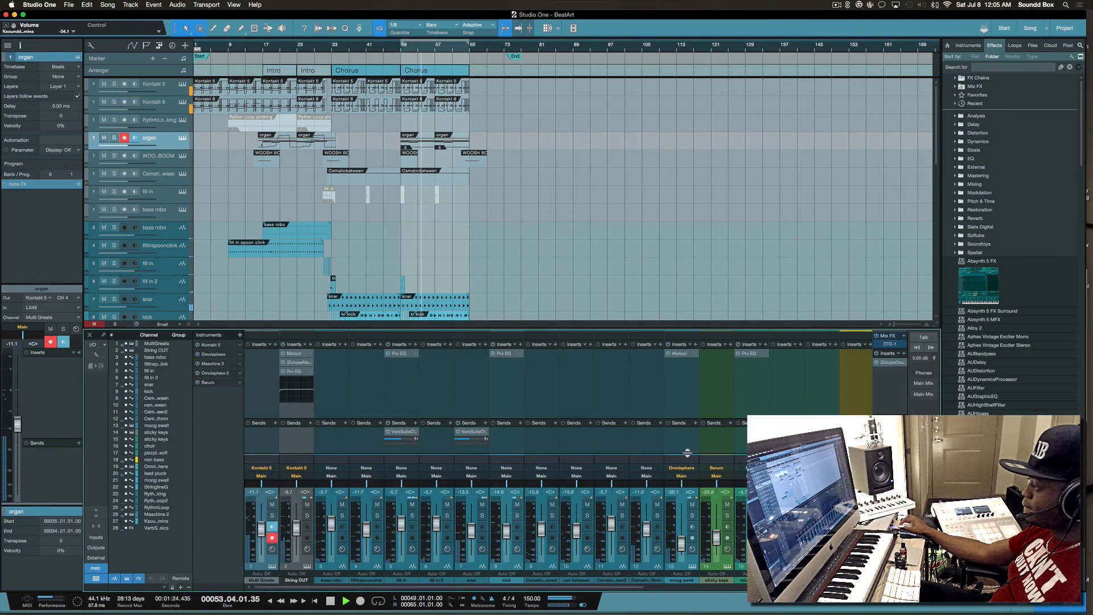
click(890, 363)
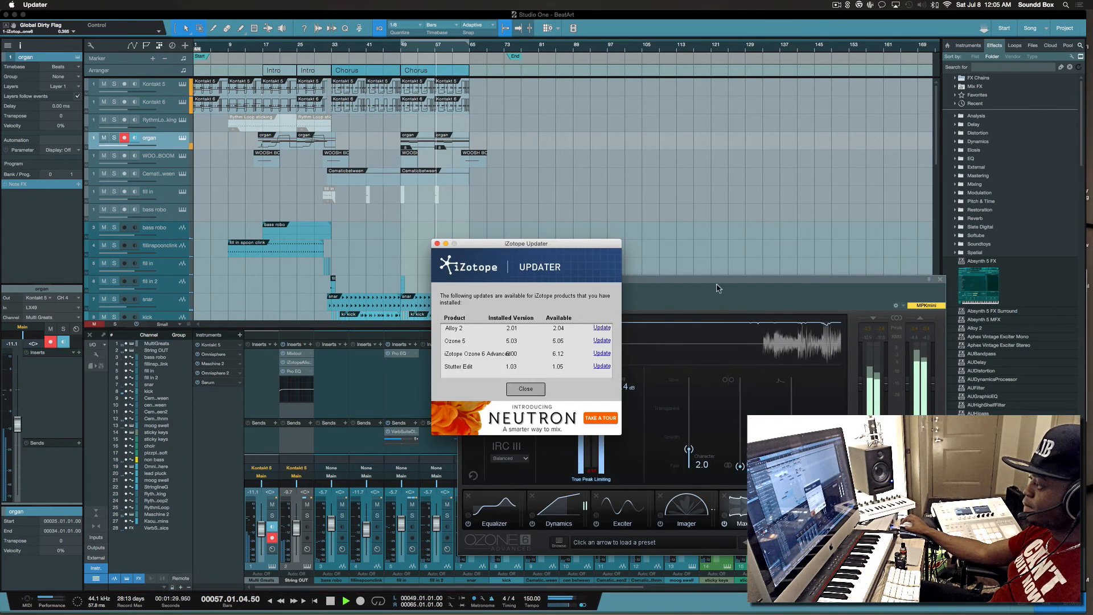
click(525, 390)
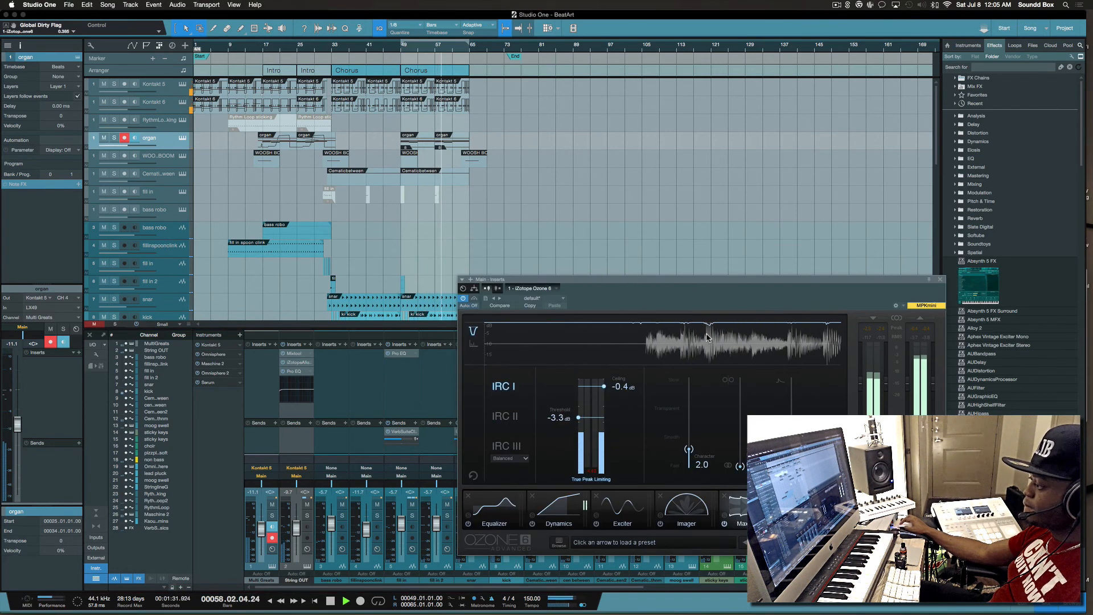
drag(696, 282, 636, 260)
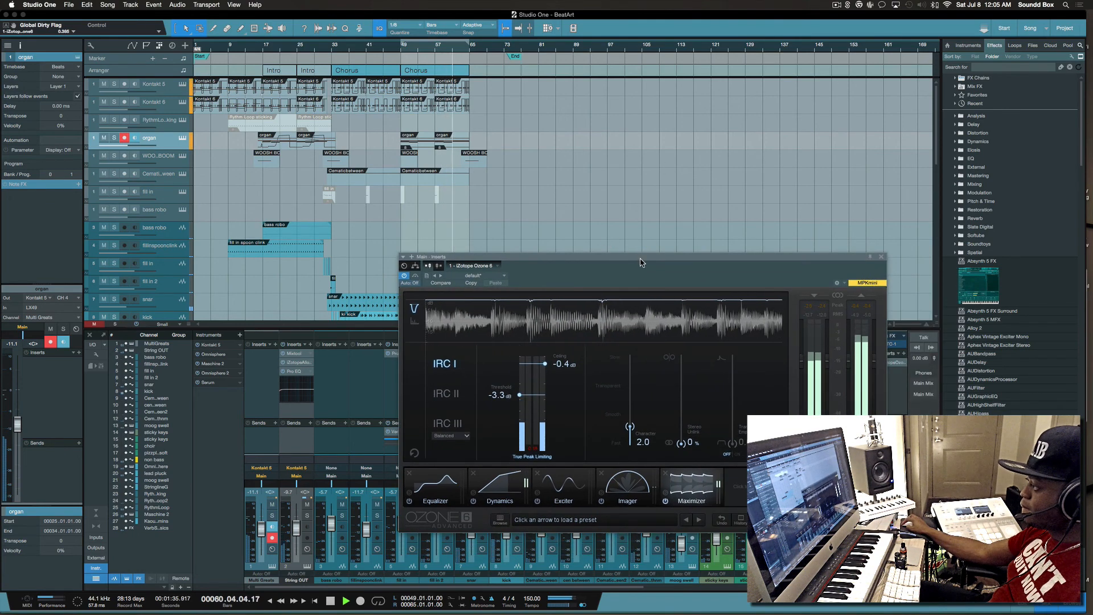
drag(640, 262, 531, 190)
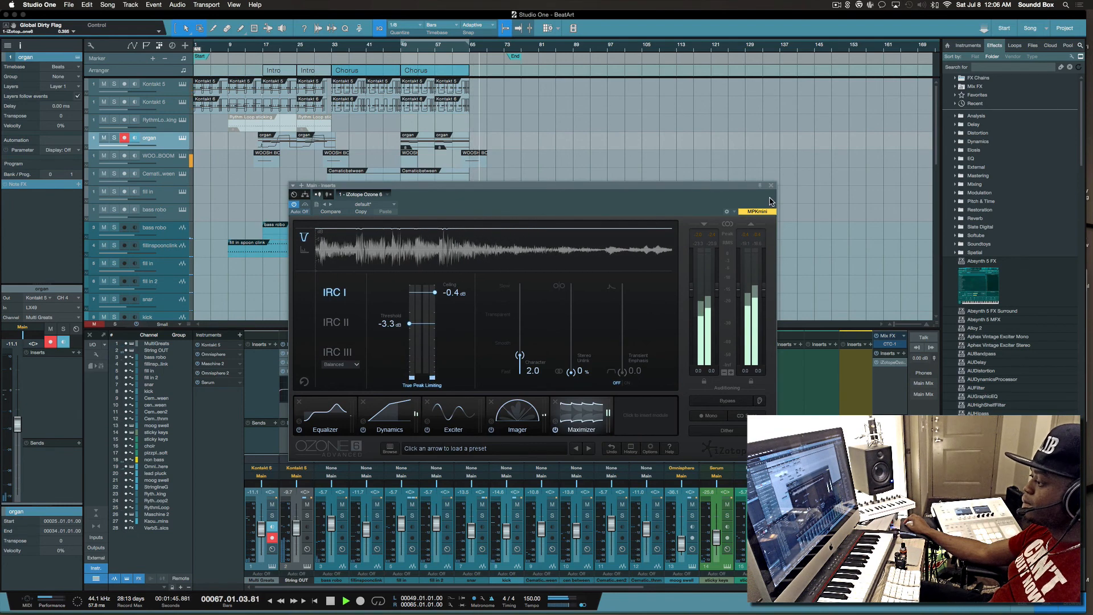
key(space)
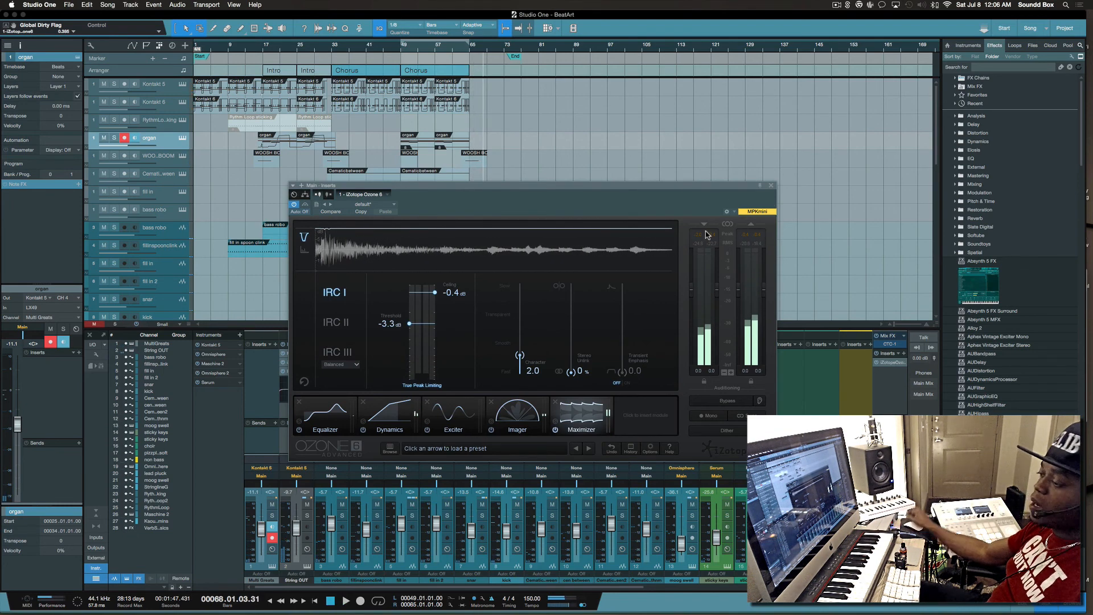